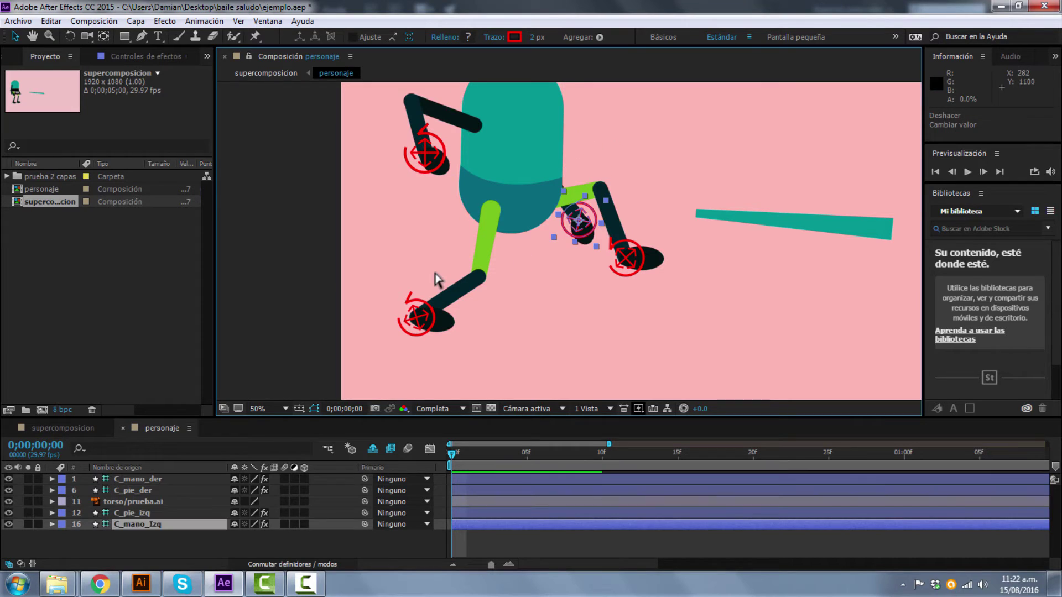
Undo the recent hand and foot controller moves and enlarge the timeline area
key("ctrl+z")
key("ctrl+z")
key("ctrl+z")
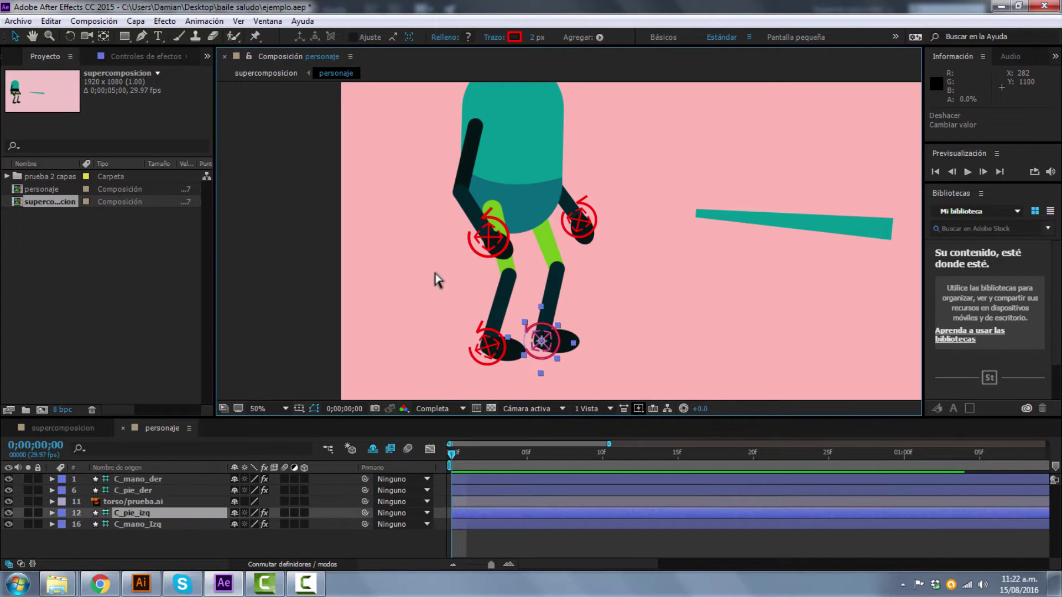
left_click(427, 266)
scroll(431, 269, "down", 2)
left_click_drag(431, 269, 498, 278)
left_click(545, 188)
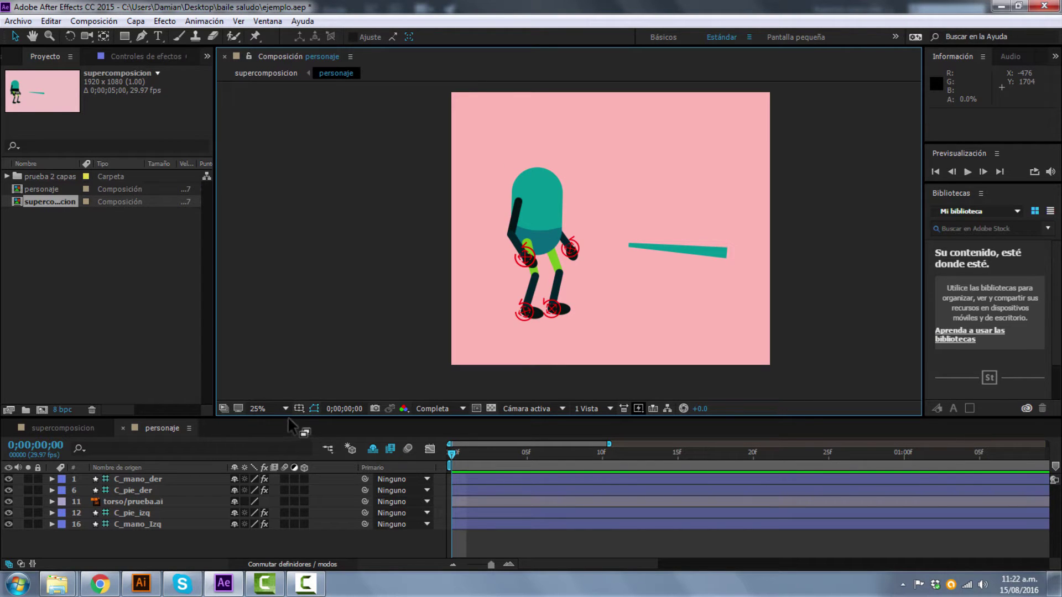
left_click_drag(288, 417, 297, 343)
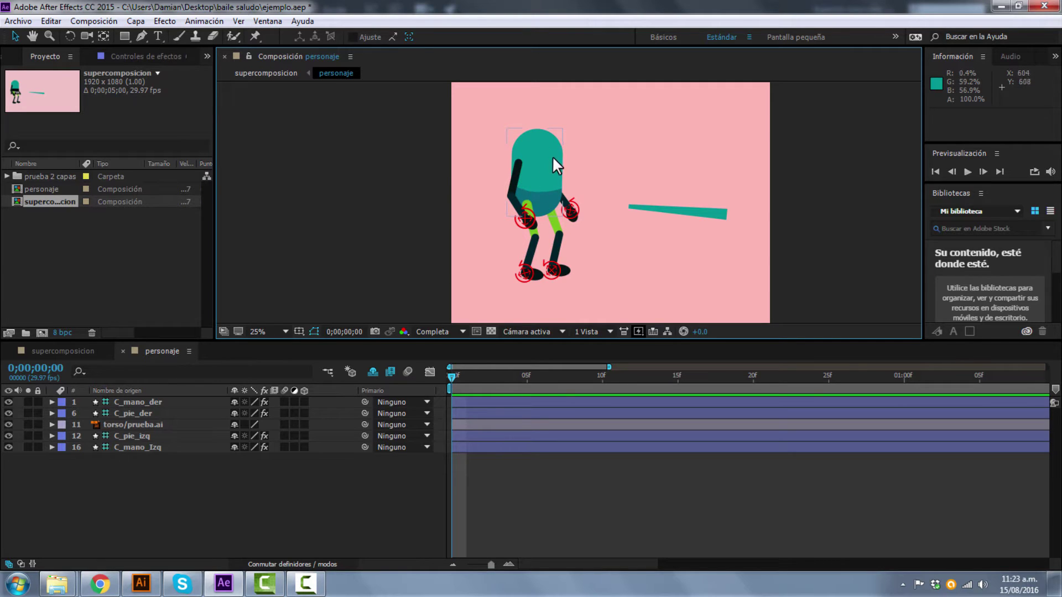
Move the torso layer's anchor point to the middle of the waistline between the two body colours
left_click(529, 166)
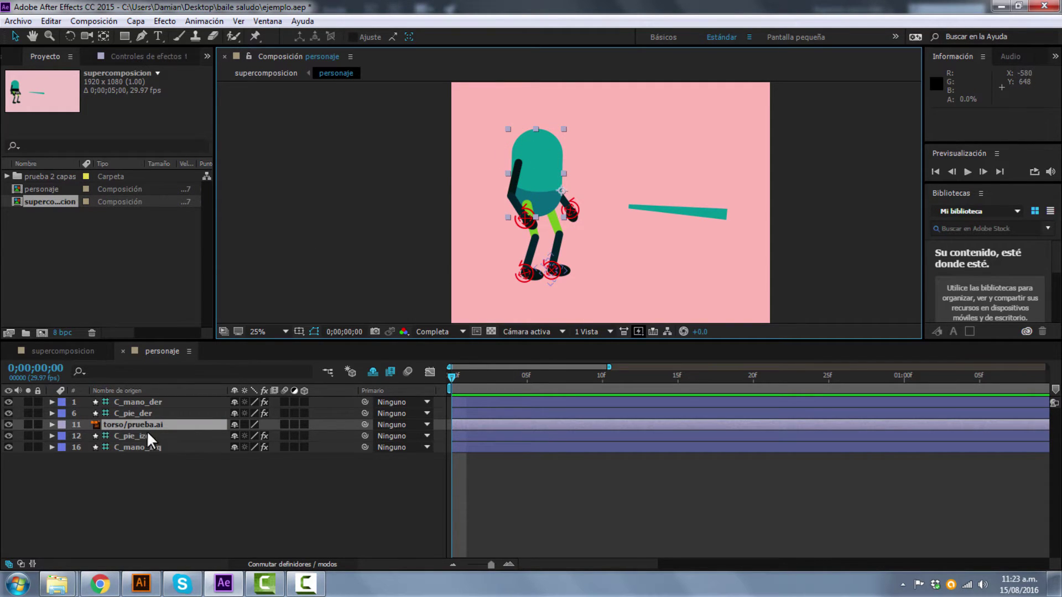
scroll(552, 214, "up", 2)
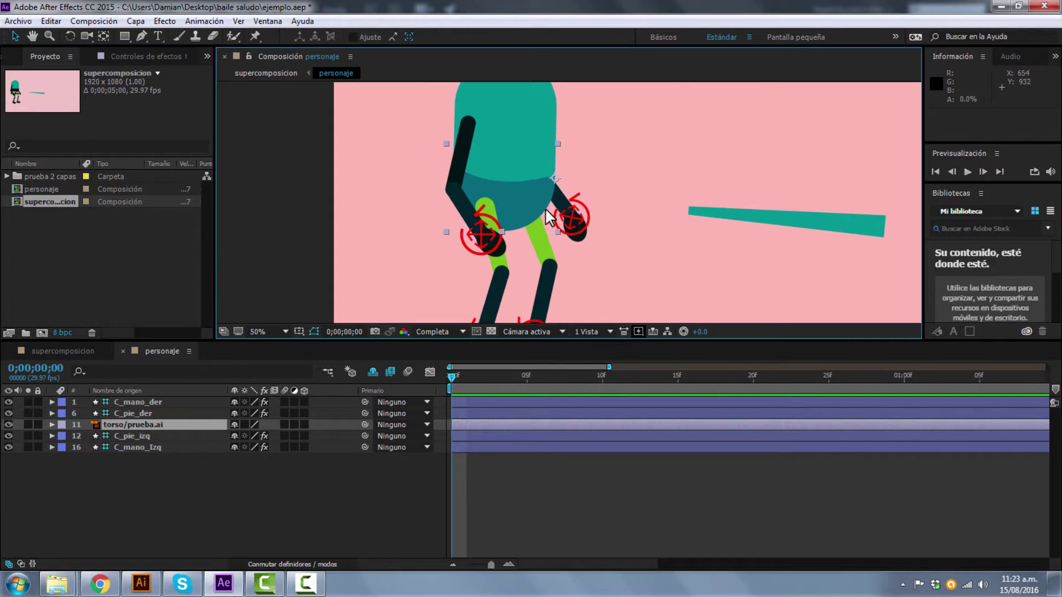
left_click(103, 36)
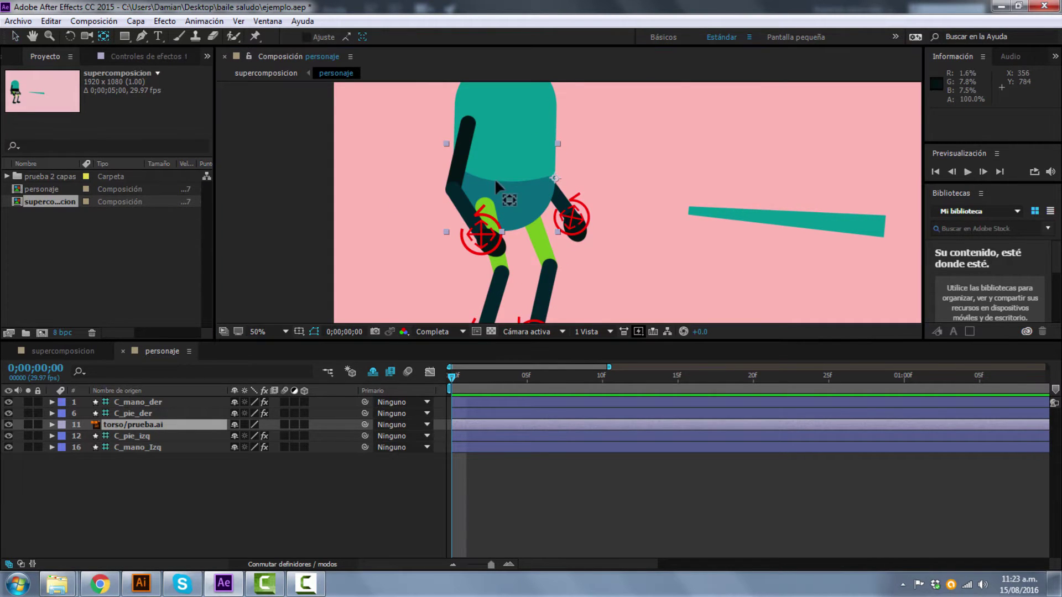
left_click_drag(555, 179, 507, 181)
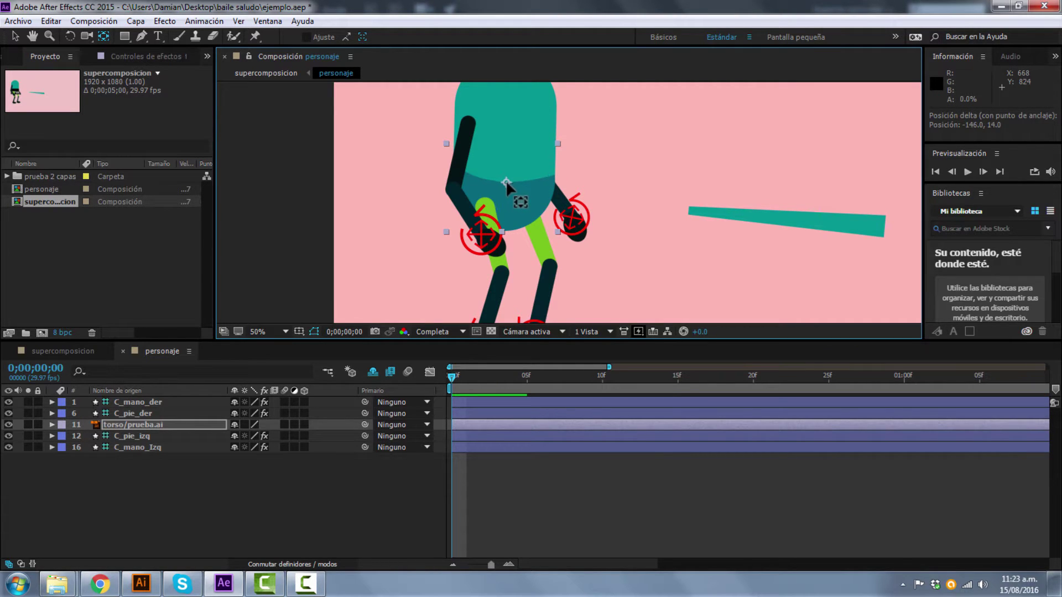
left_click(14, 34)
Place two Puppet pins on the torso, one at each shoulder
left_click_drag(356, 209, 363, 285)
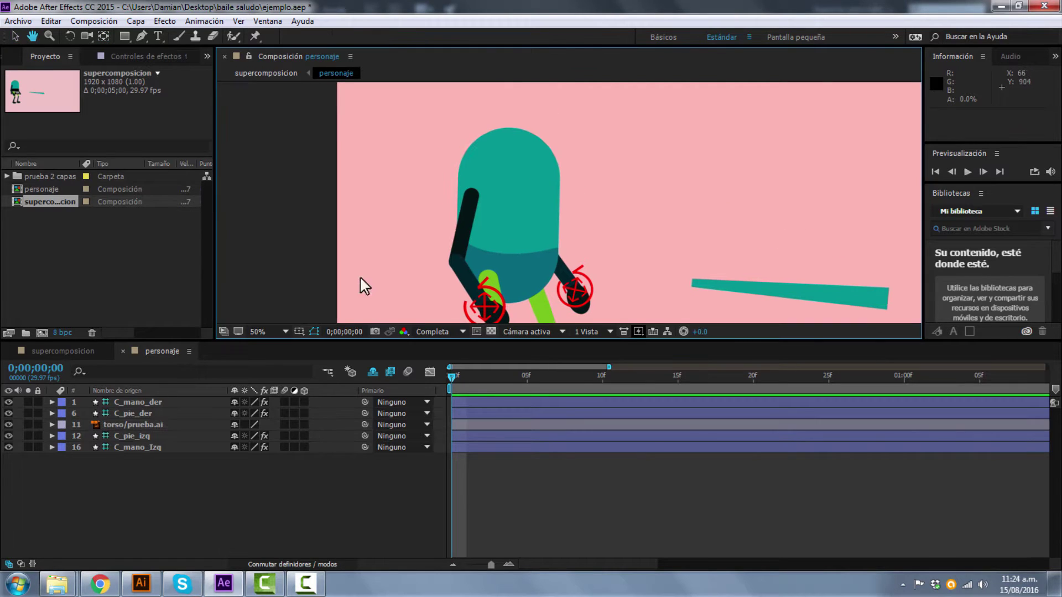
left_click(255, 35)
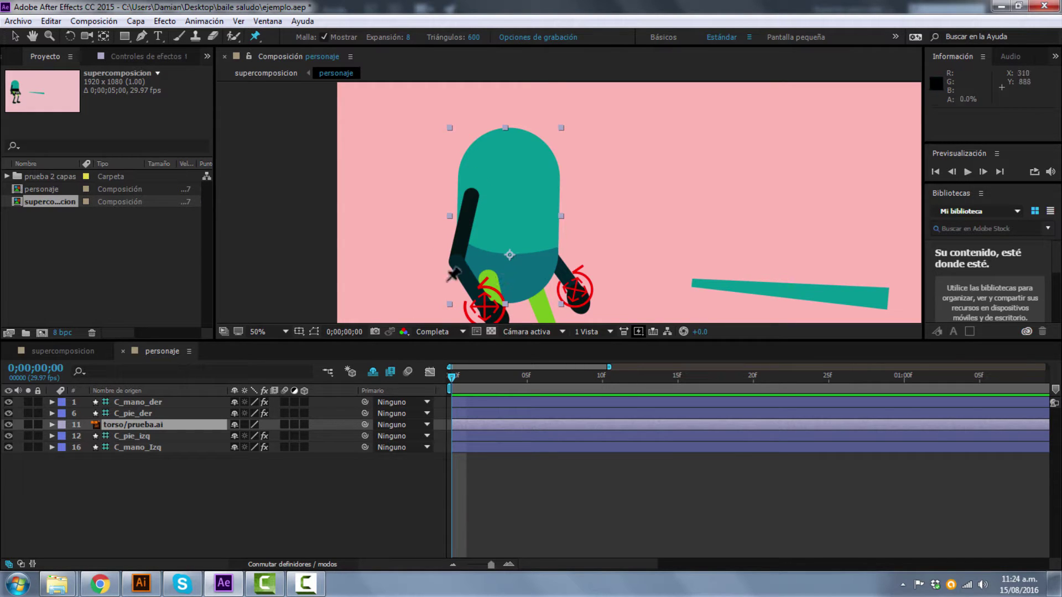
left_click(478, 180)
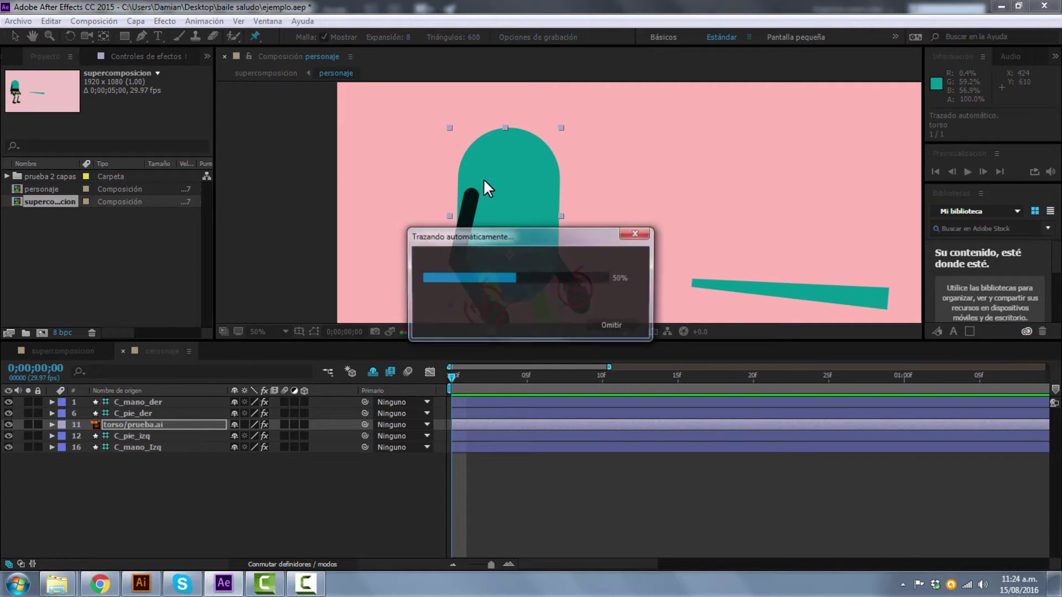
left_click(548, 182)
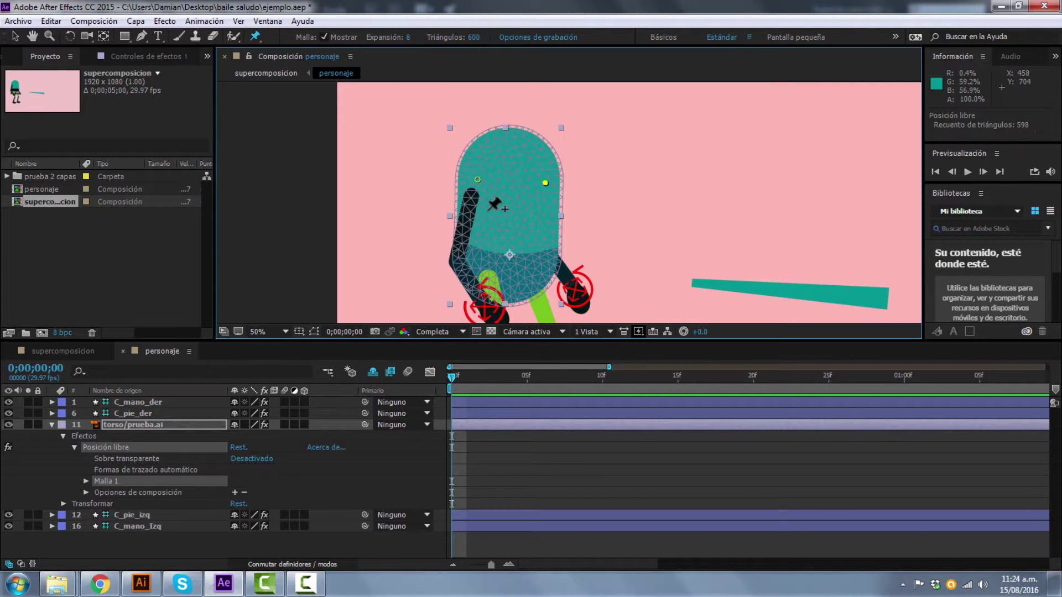
Add two more Puppet pins to the torso, one on each hip along the waistline, and deselect the layer
key("comma")
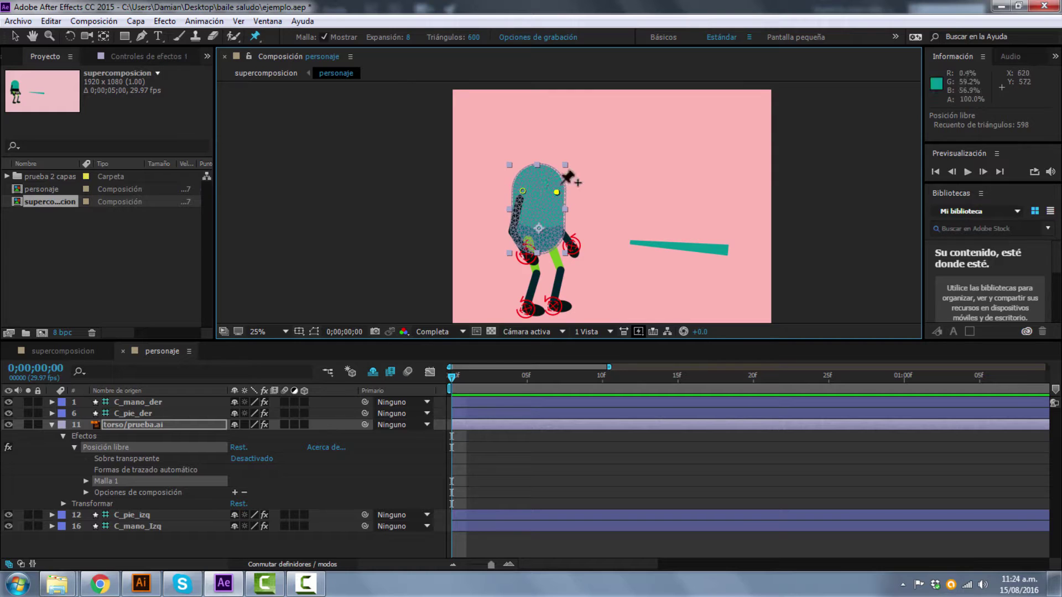
key("period")
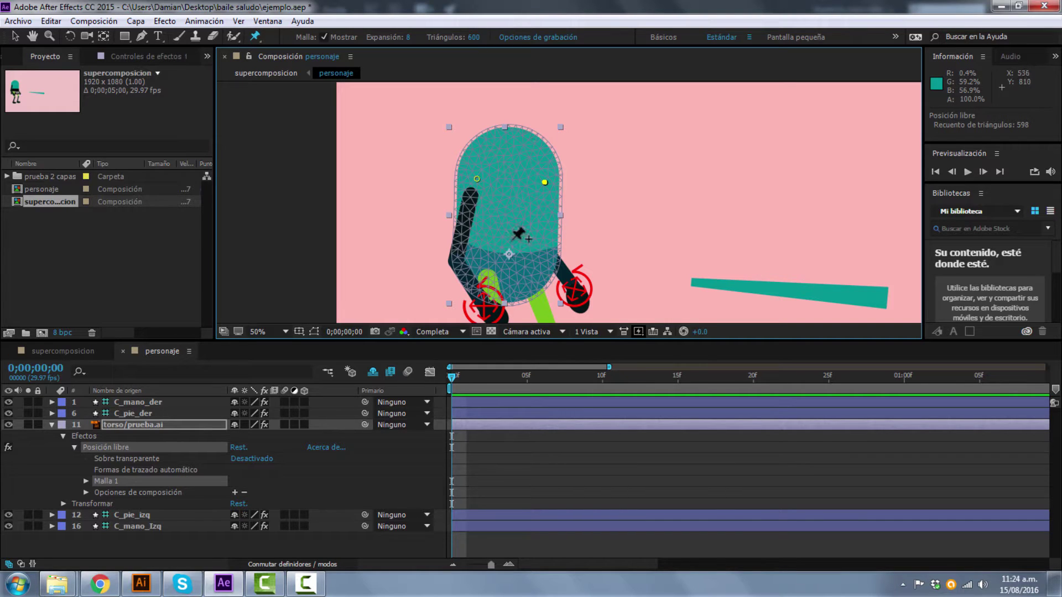
key("comma")
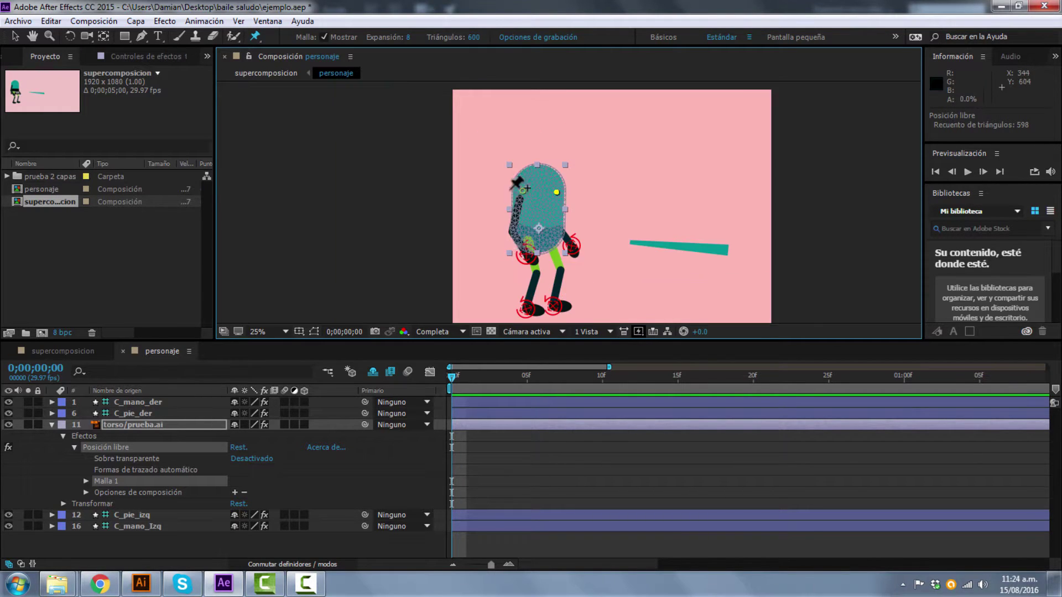
key("period")
key("period")
left_click_drag(475, 260, 531, 148)
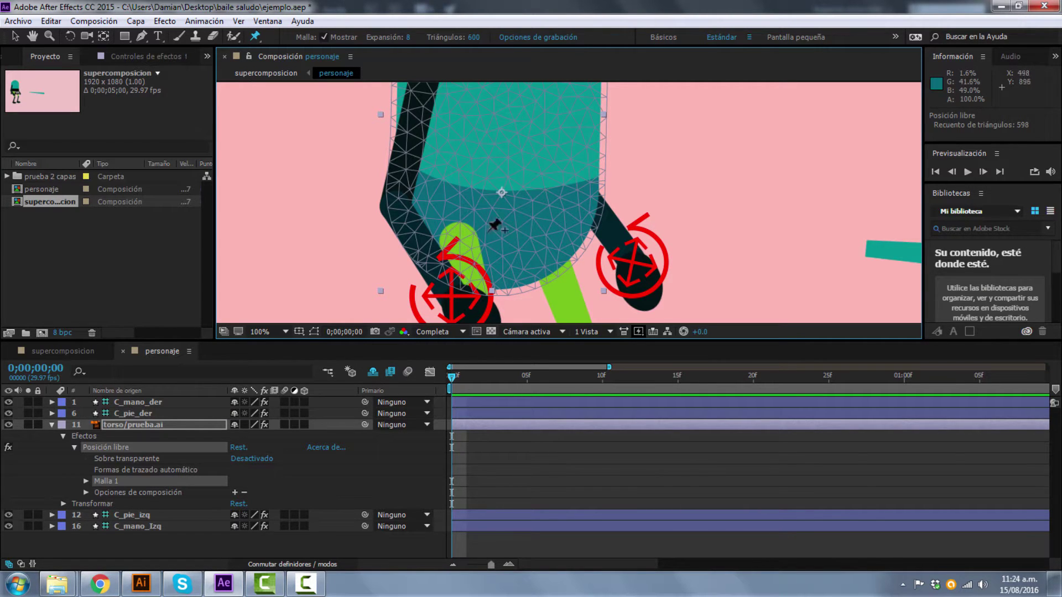
left_click(440, 180)
left_click(561, 184)
left_click(15, 36)
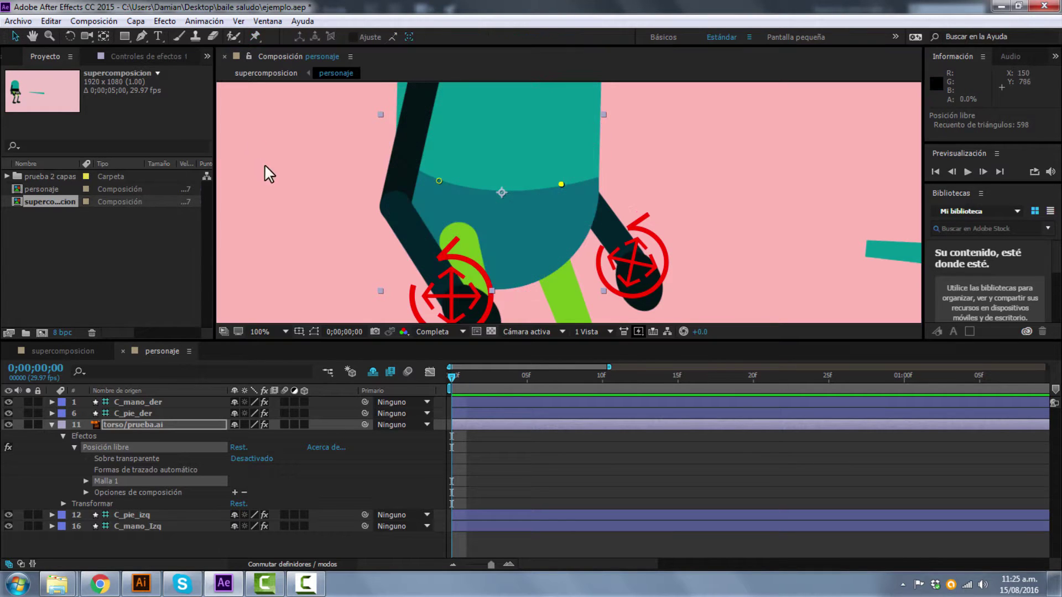
left_click(265, 166)
scroll(526, 290, "down", 2)
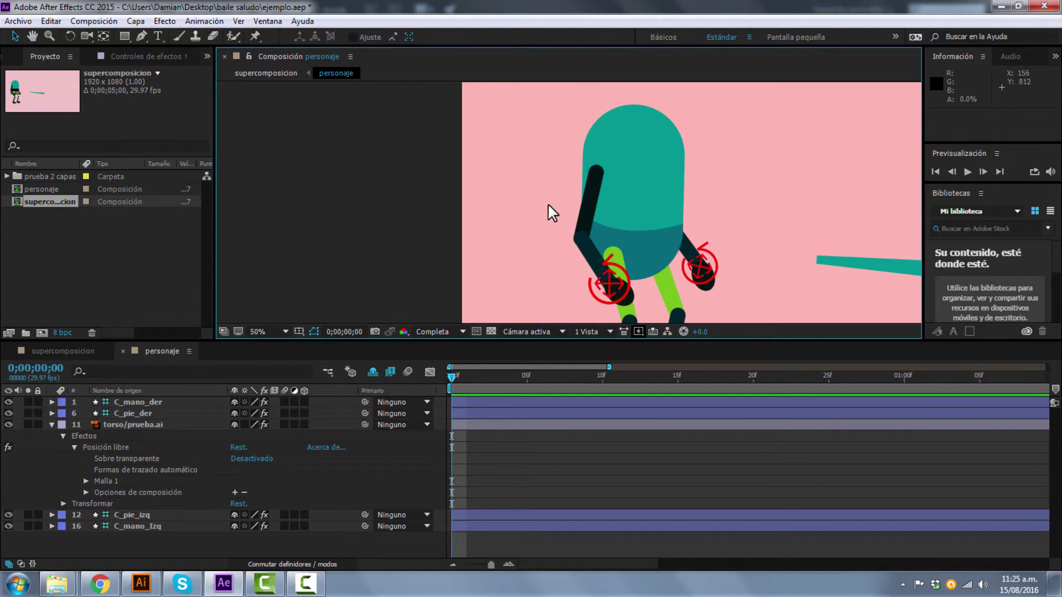
Inspect the keyframed Puppet pin positions of the torso/prueba.ai layer, then collapse its properties
left_click(626, 203)
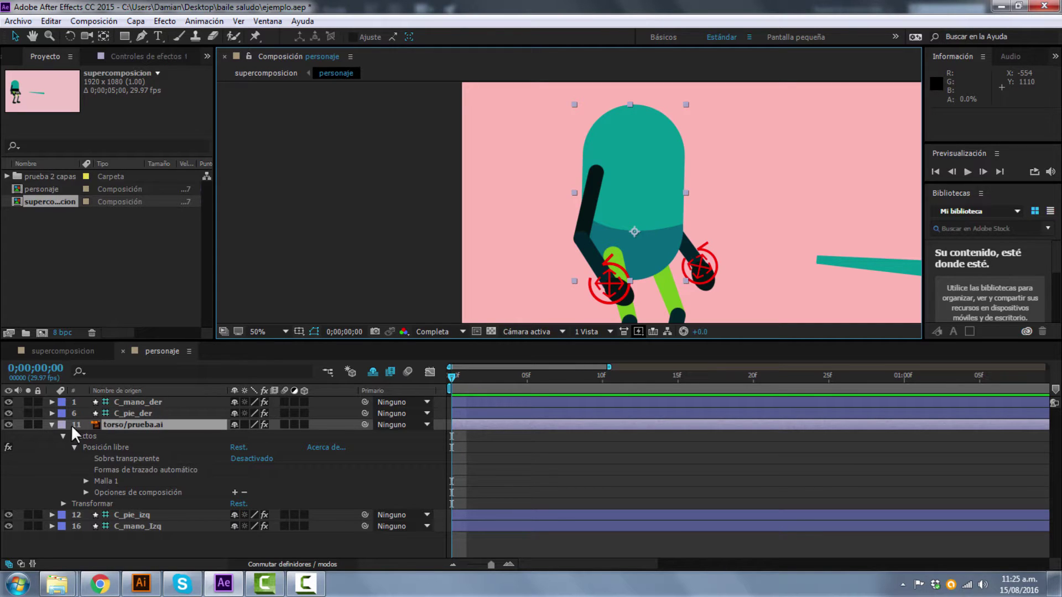
left_click(52, 425)
left_click(89, 526)
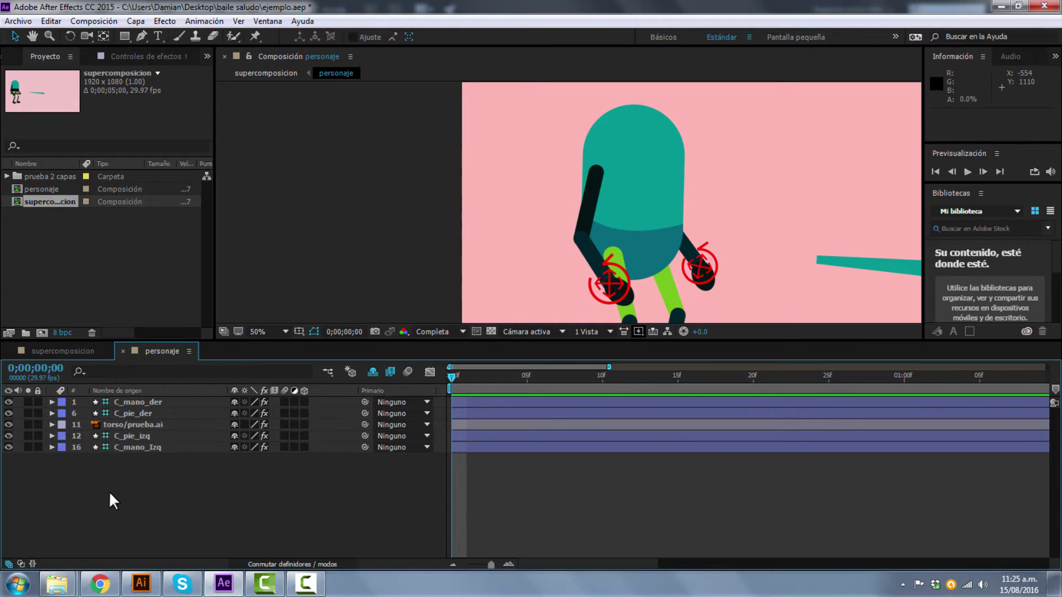
left_click(136, 424)
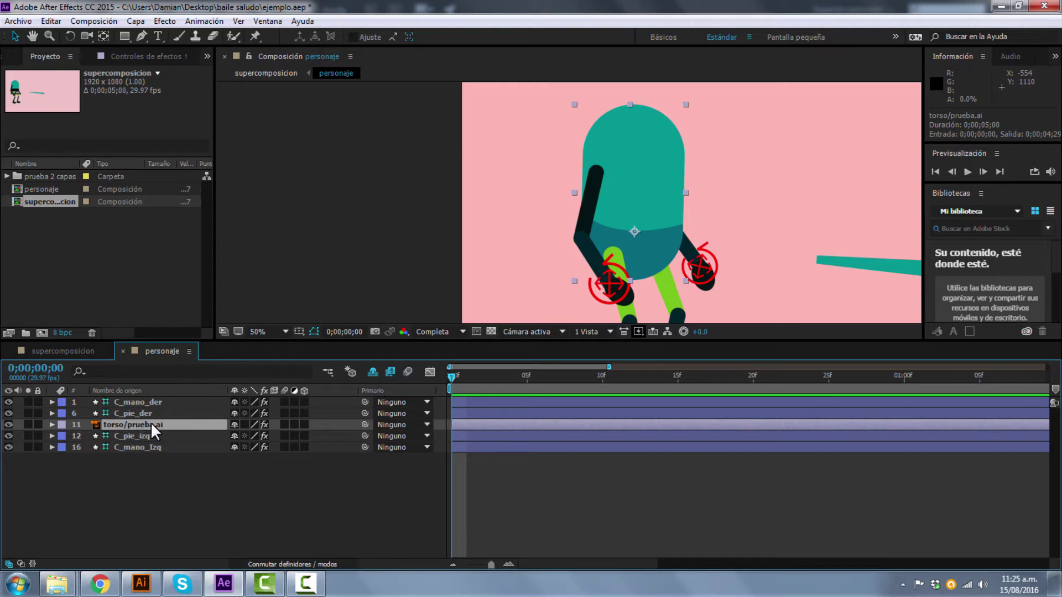
key("u")
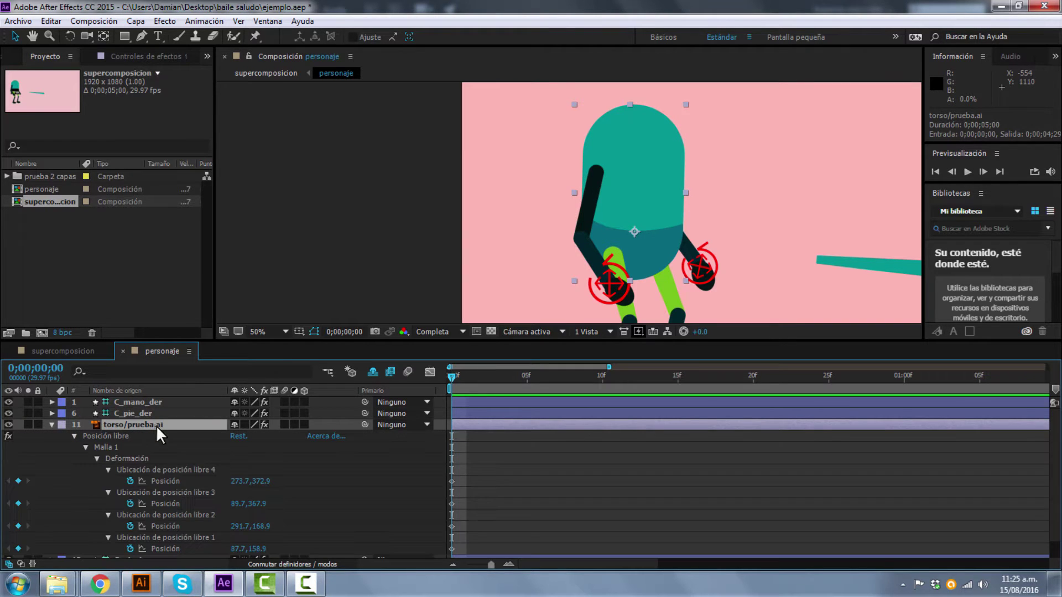
scroll(166, 489, "down", 1)
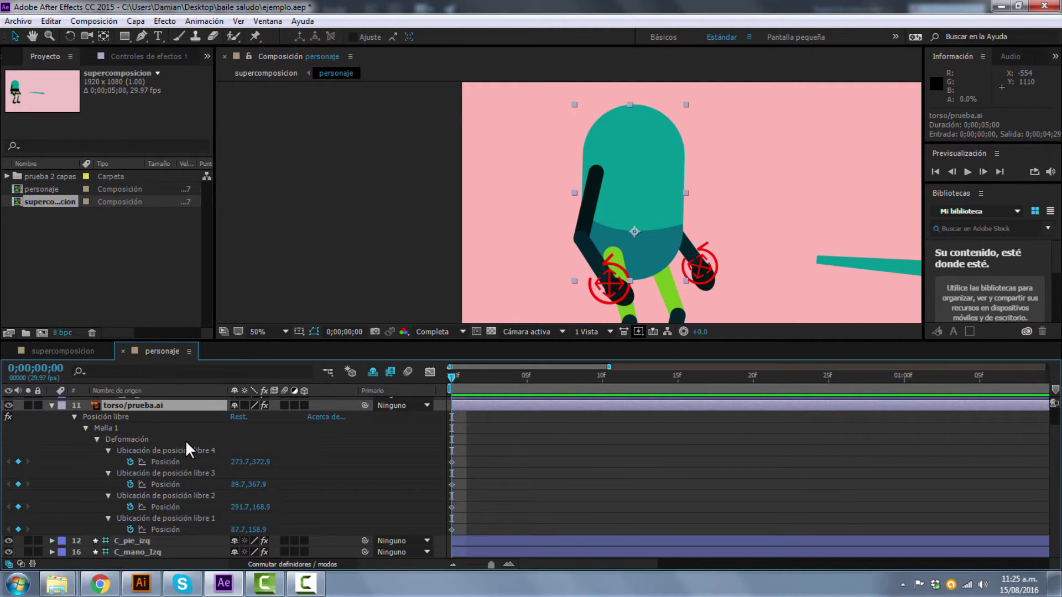
left_click(52, 405)
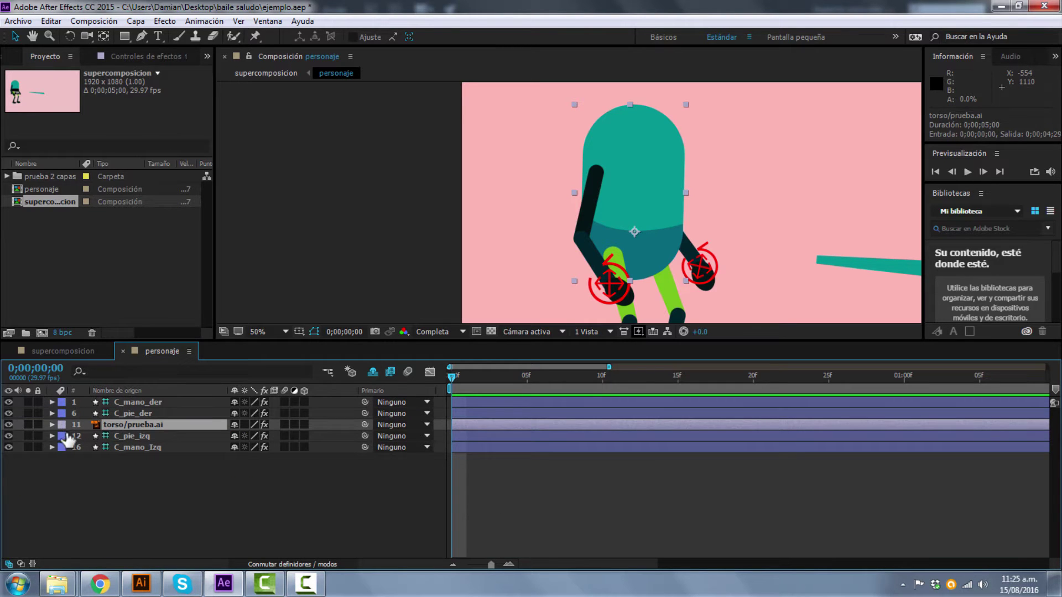
Expand the torso layer's Posición libre effect down to the individual pins under Deformación
left_click(51, 424)
left_click(74, 425)
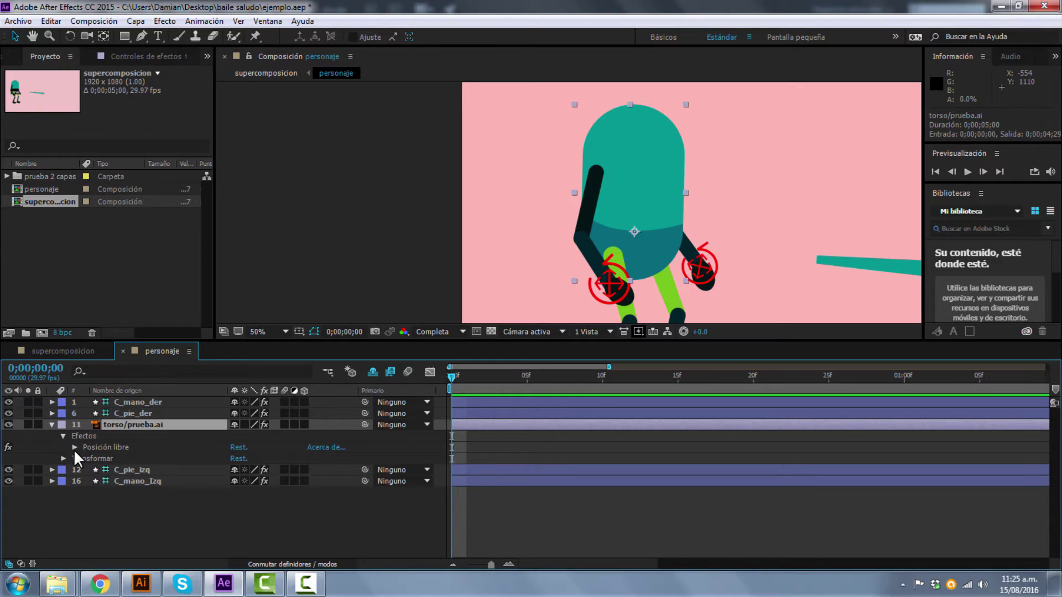
left_click(74, 448)
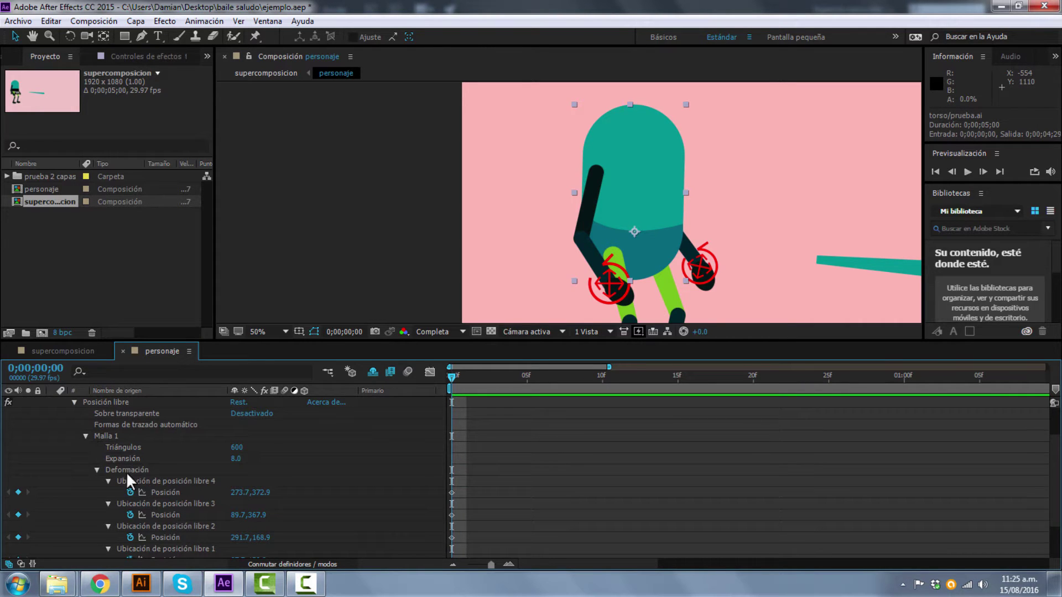
scroll(139, 529, "down", 2)
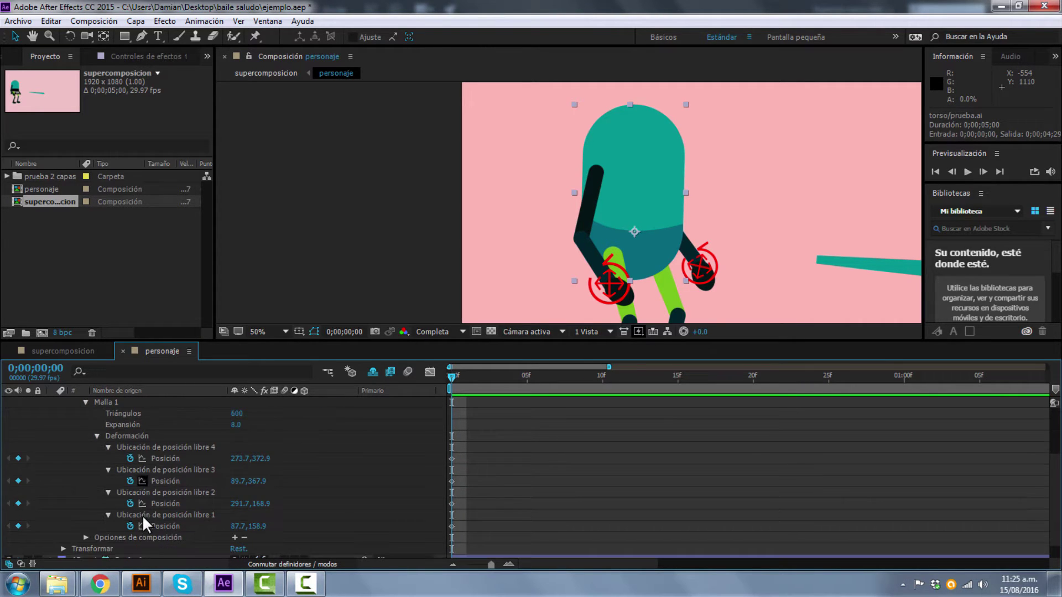
Rename the pin Ubicación de posición libre 4 as Cade_Der
left_click(185, 446)
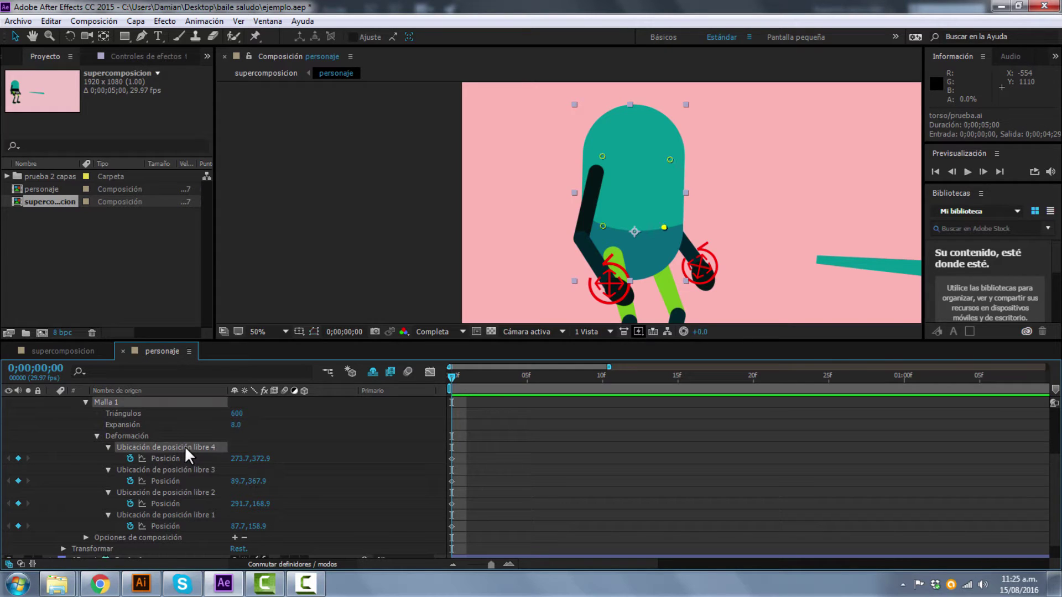
key("Return")
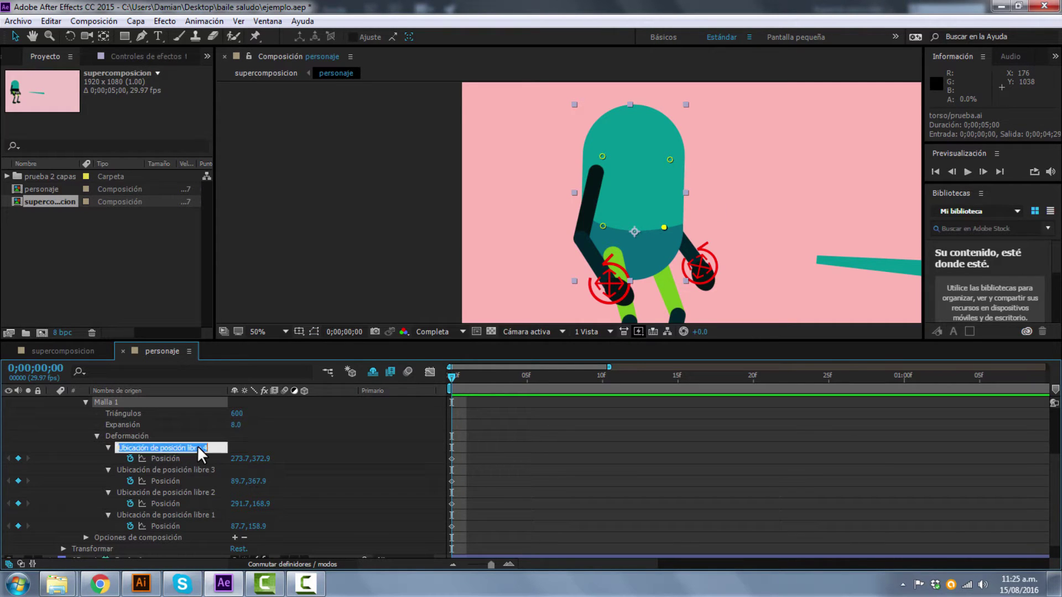
type("Cade_Der")
key("Return")
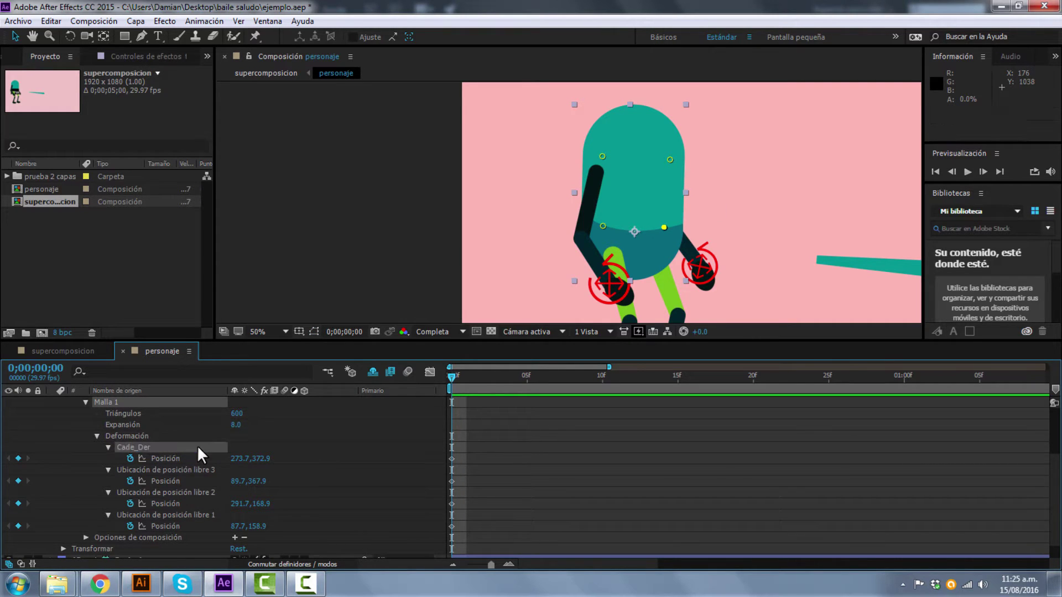
Rename the pin Ubicación de posición libre 3 as Cadera_Izq
left_click(177, 469)
key("Return")
type("Cadara")
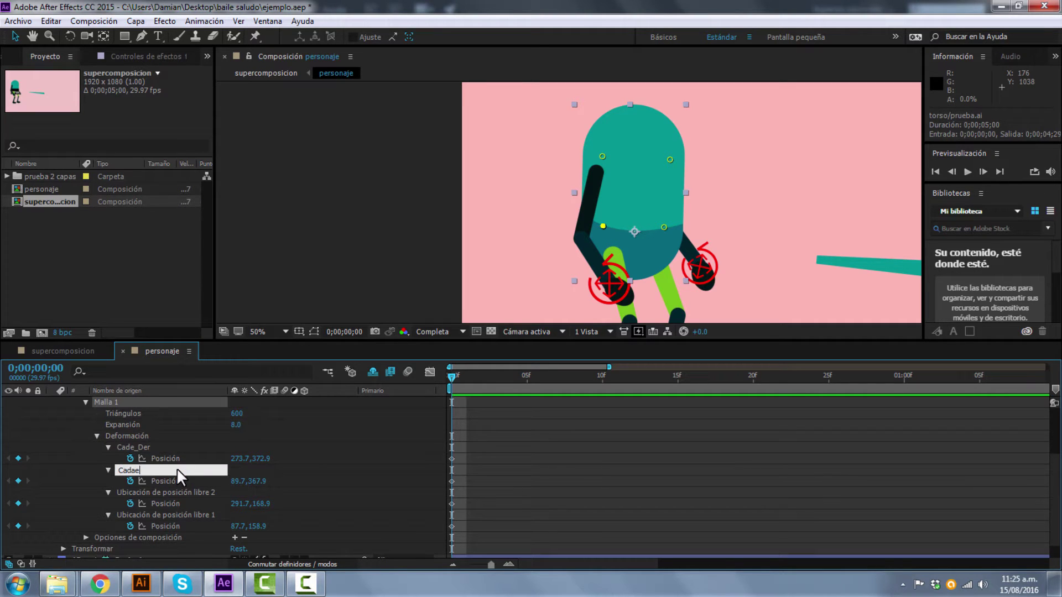
key("BackSpace")
key("BackSpace")
key("BackSpace")
type("era_Izq")
key("Return")
Rename the pin Ubicación de posición libre 2 as Hombr_Izq
left_click(190, 486)
key("Return")
type("Hombr_Der")
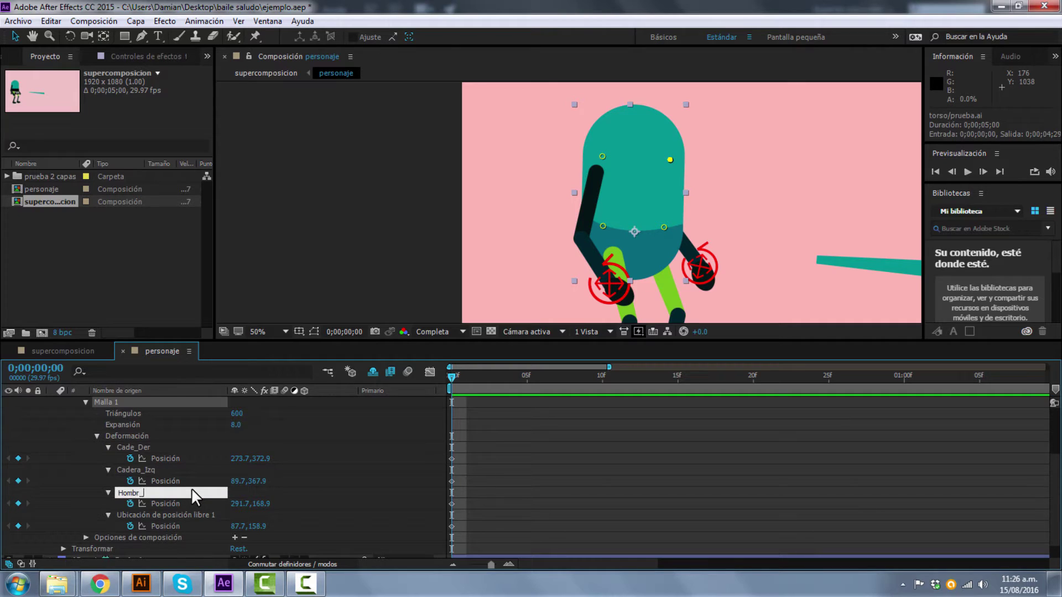
key("BackSpace")
key("BackSpace")
key("BackSpace")
type("Izq")
key("Return")
Correct the name of the hip pin Cade_Der to Cade_IZ
left_click(152, 447)
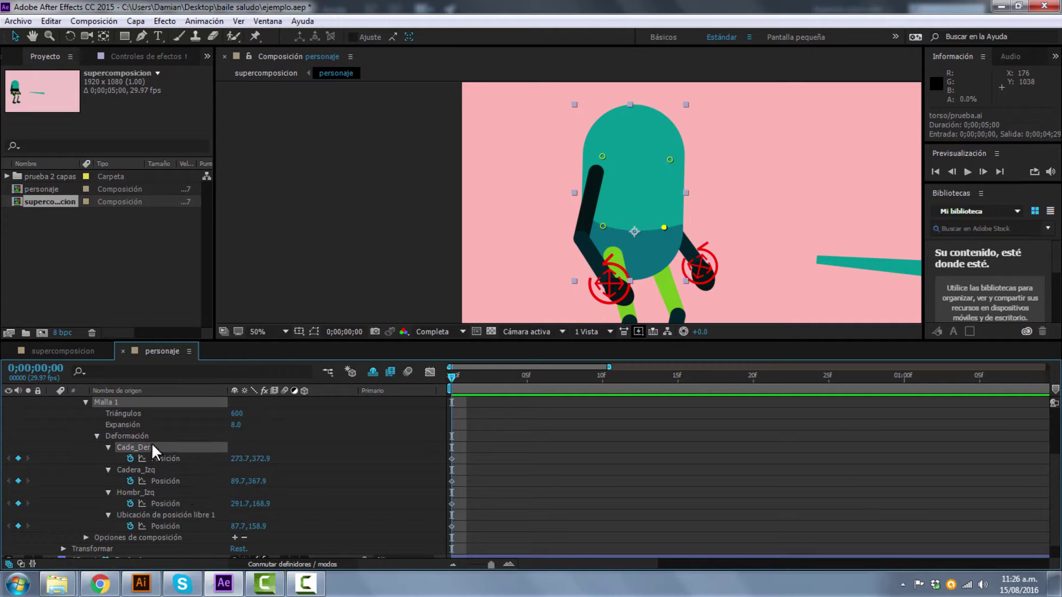
key("Return")
type("Cade_IZ")
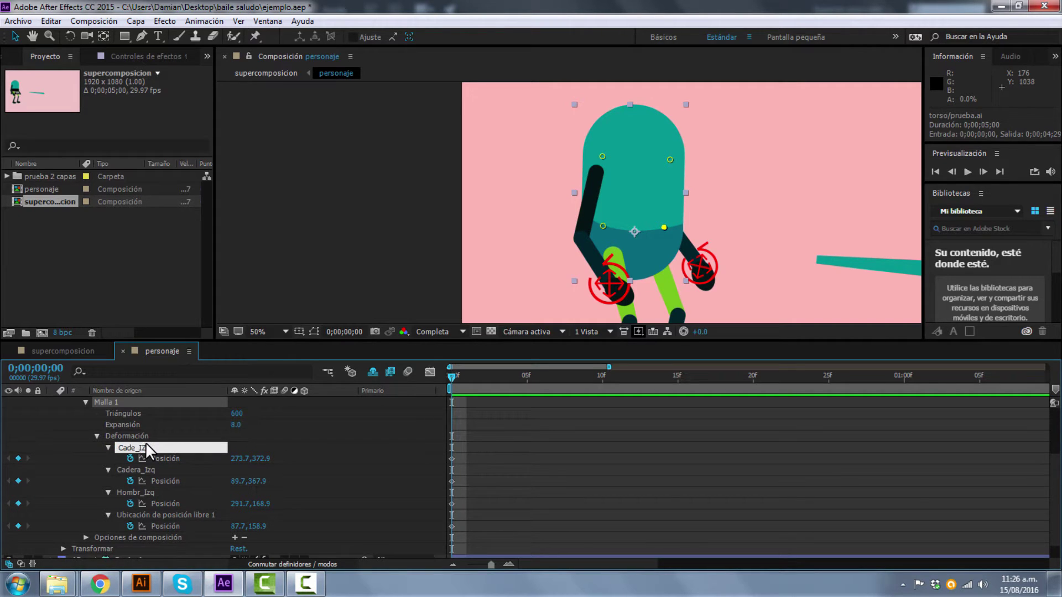
key("Return")
Correct the name of the hip pin Cadera_Izq to Cadera_Dere
left_click(151, 470)
key("Return")
type("Cadera_Der")
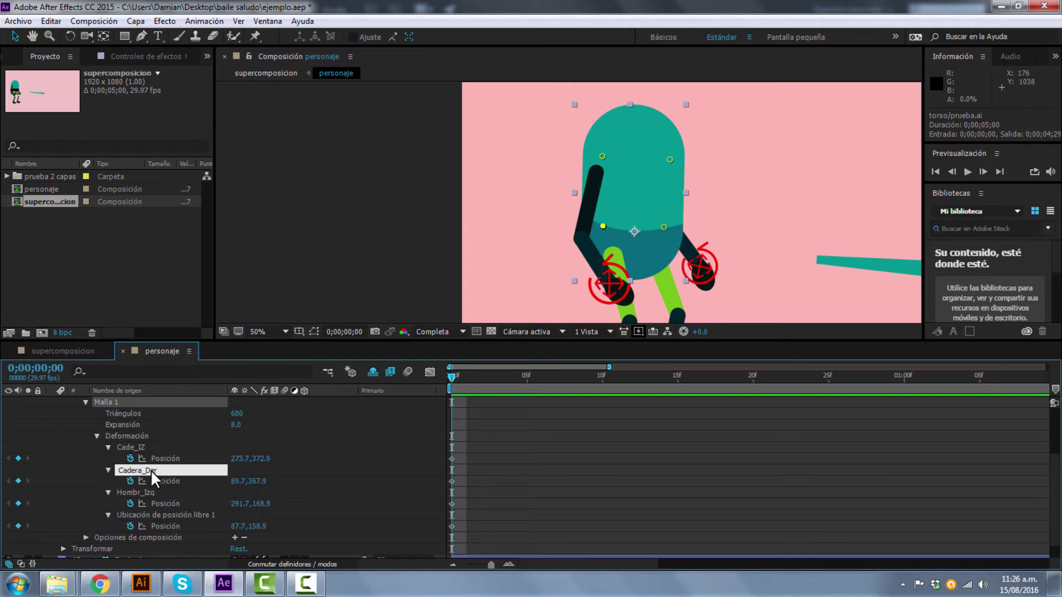
type("e")
Rename the pin Ubicación de posición libre 1 as Hombr_Der
left_click(165, 515)
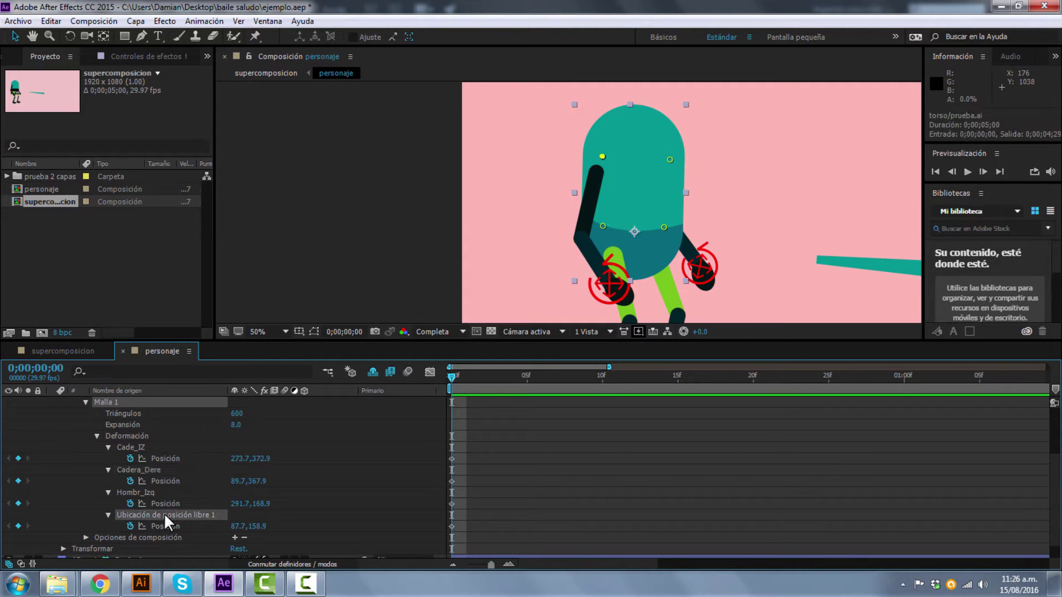
key("Return")
type("H")
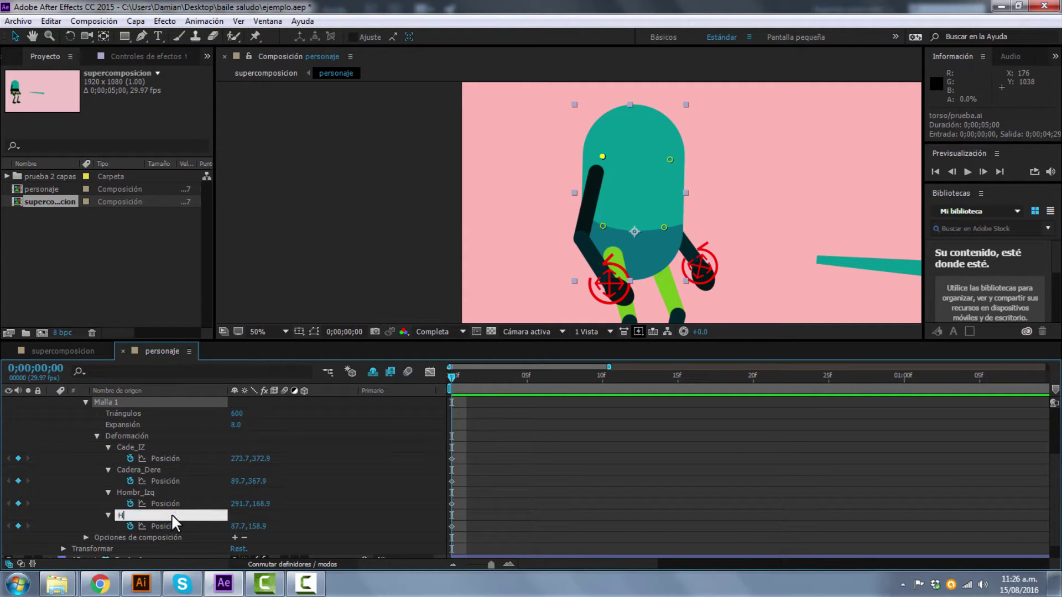
type("ombr_Der")
key("Return")
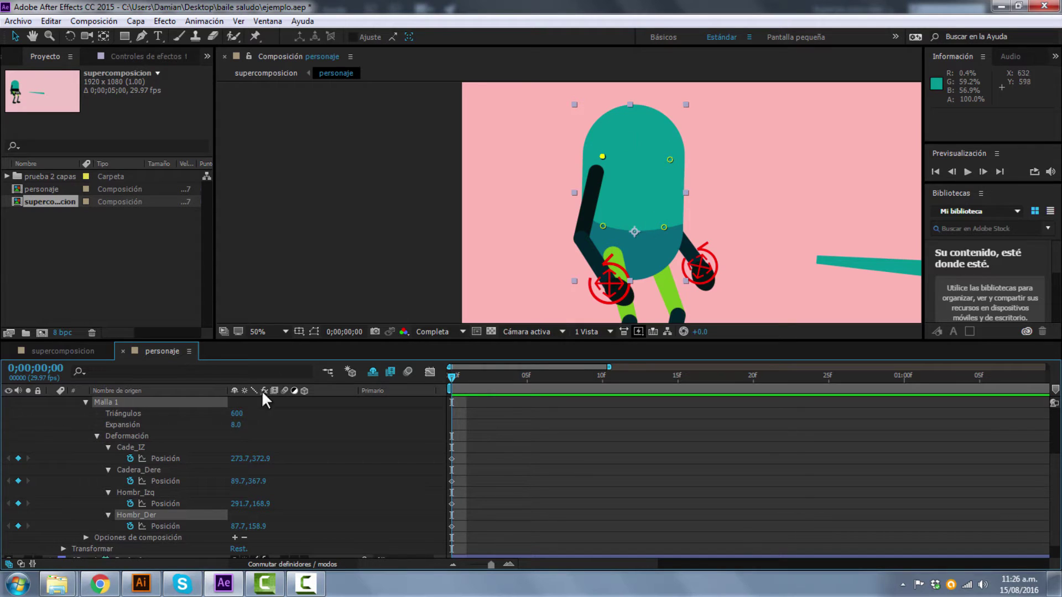
Collapse all the expanded properties of the torso/prueba.ai layer and leave the layer deselected
scroll(149, 443, "up", 3)
left_click(140, 425)
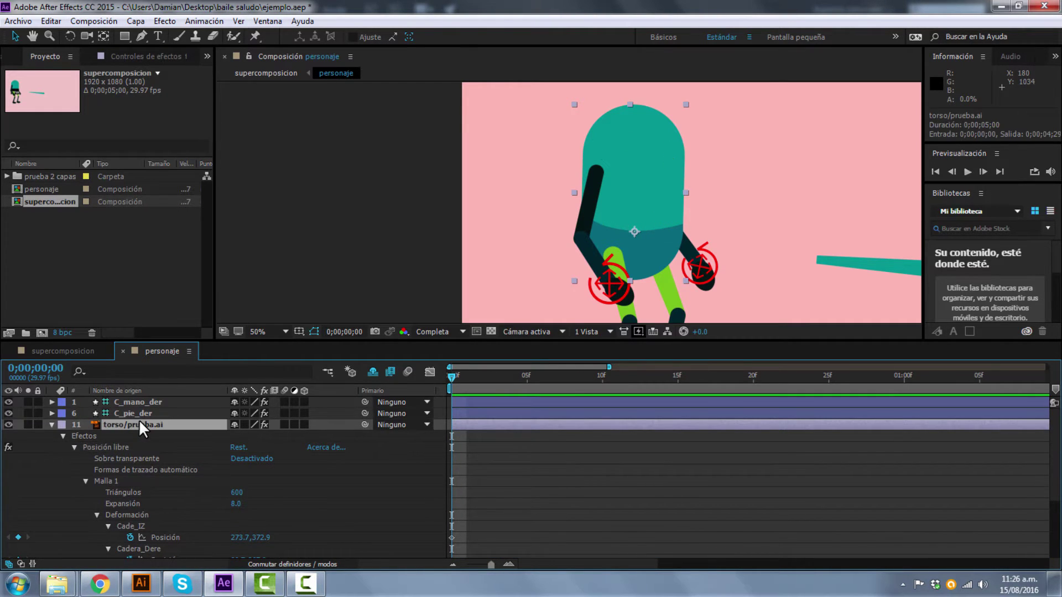
key("ctrl+grave")
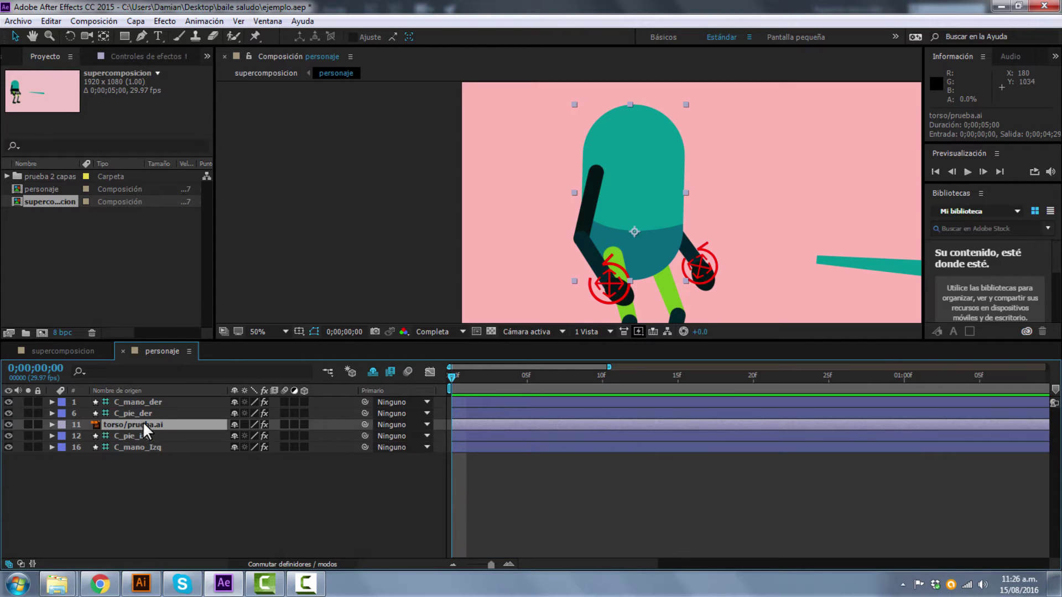
left_click(153, 499)
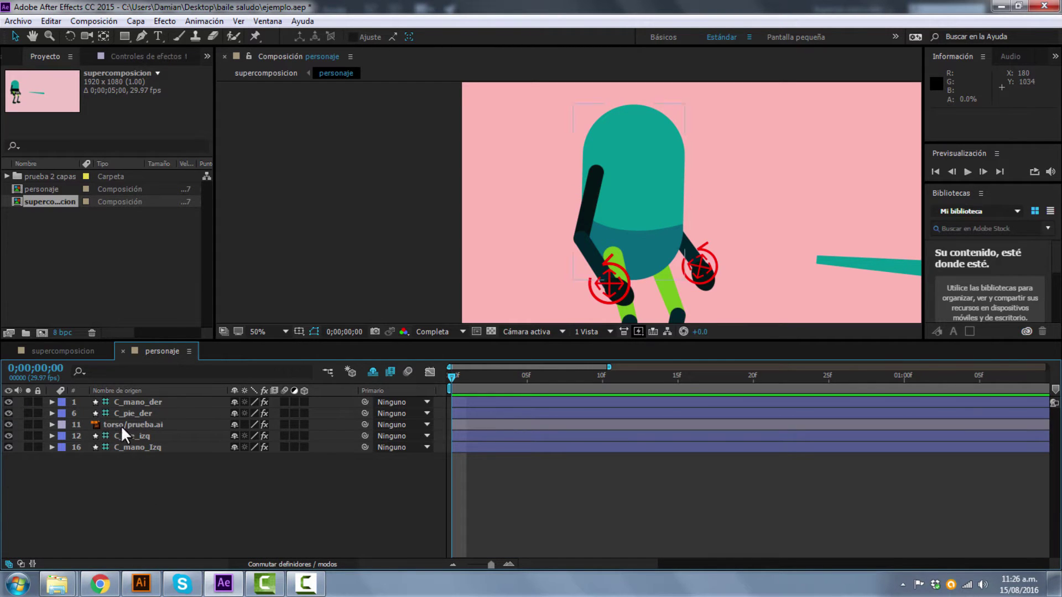
Open the Duik script and generate bones for the Puppet pins of the torso/prueba.ai layer
left_click(272, 23)
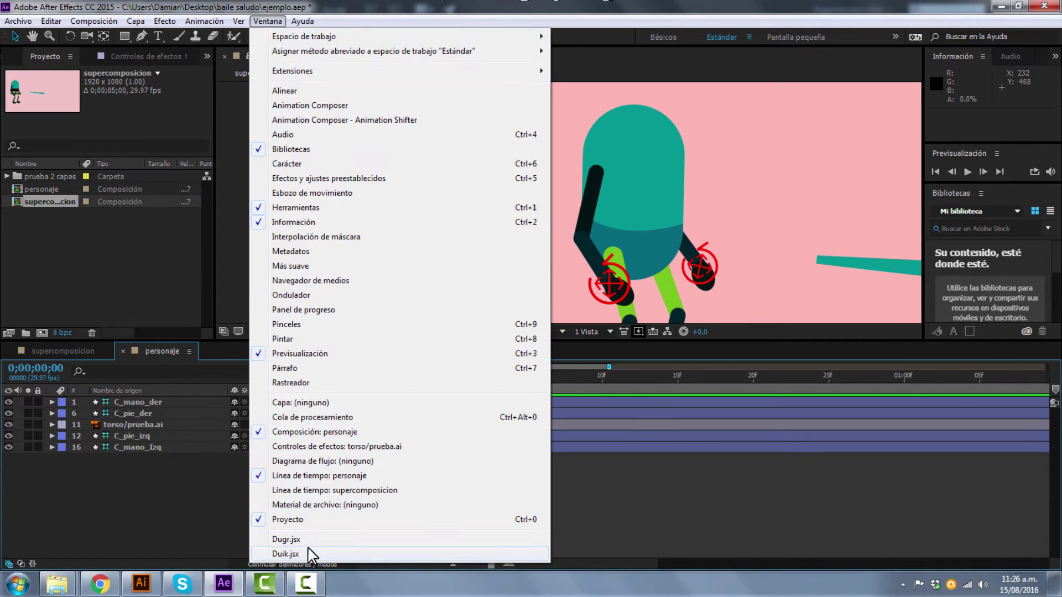
left_click(303, 554)
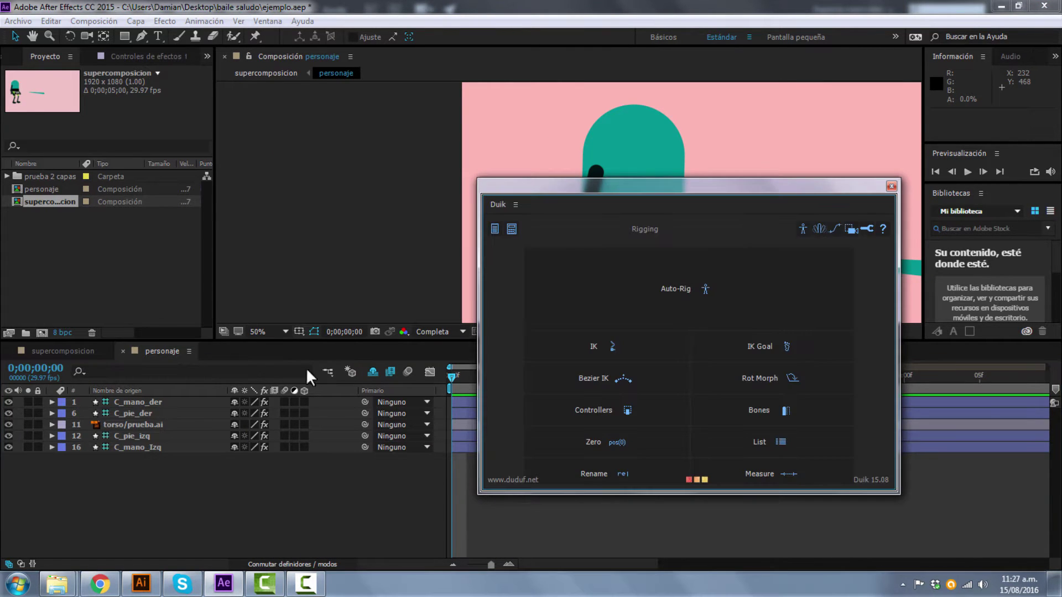
left_click(144, 424)
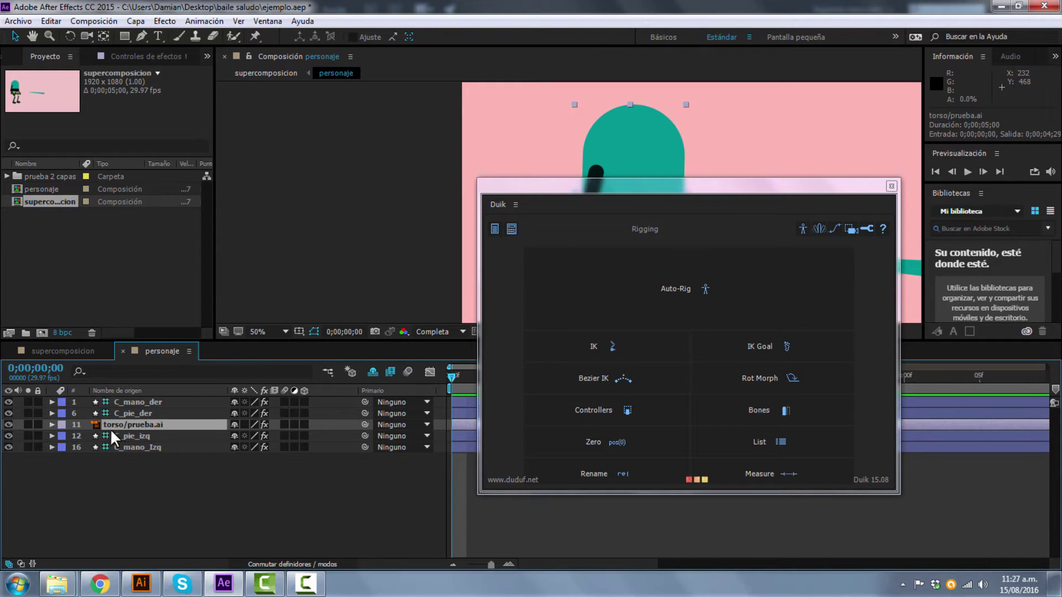
left_click(52, 424)
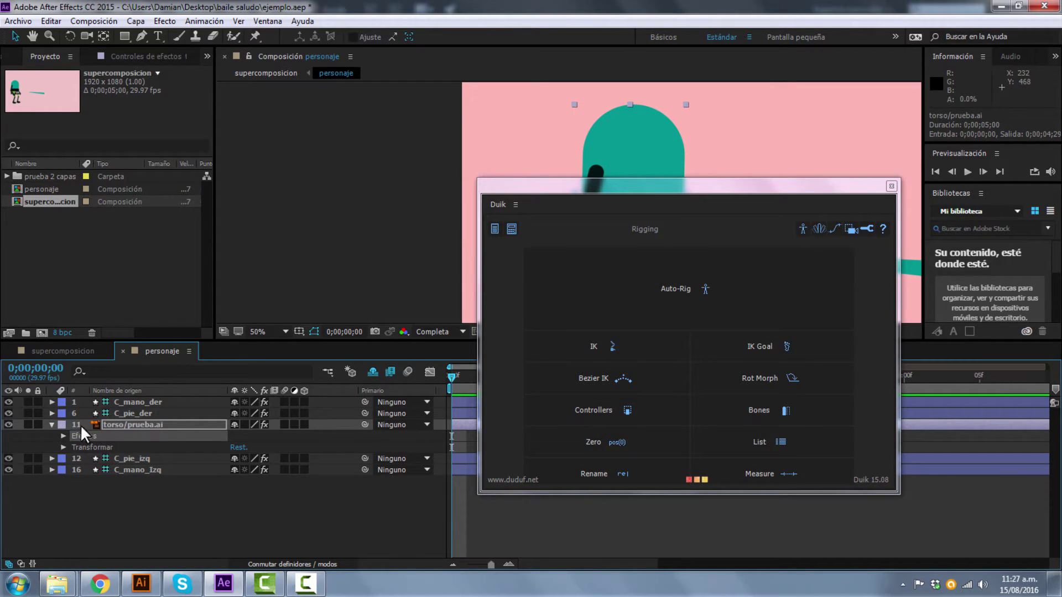
left_click(117, 424)
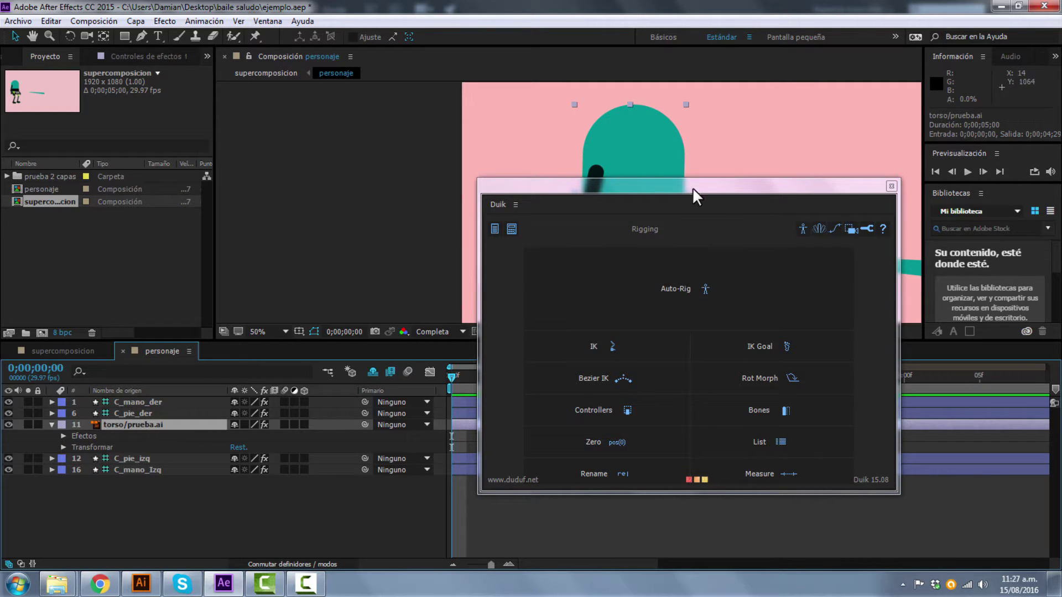
left_click_drag(722, 189, 656, 72)
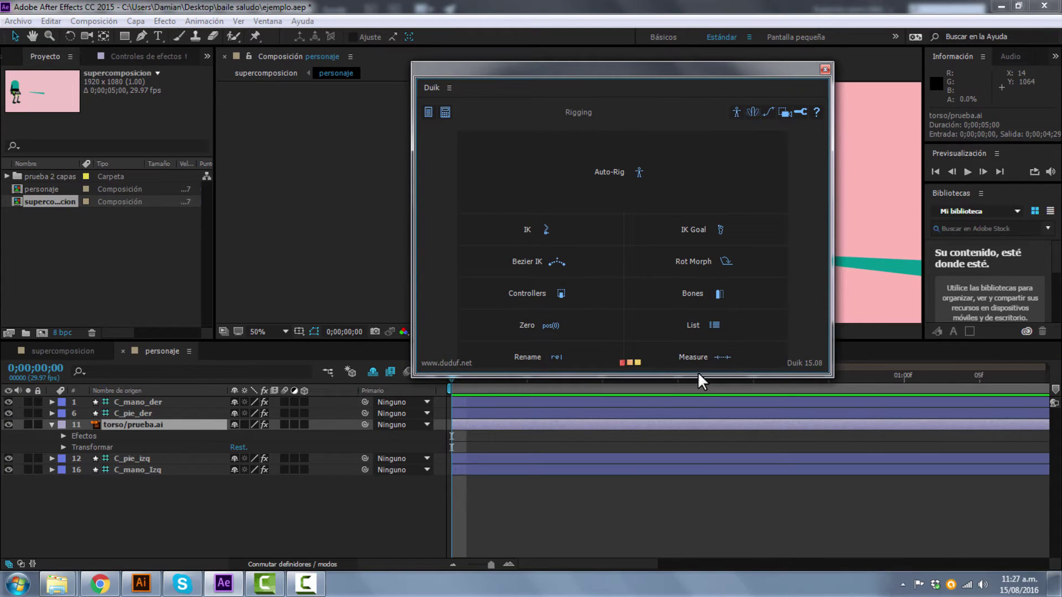
left_click_drag(702, 376, 701, 486)
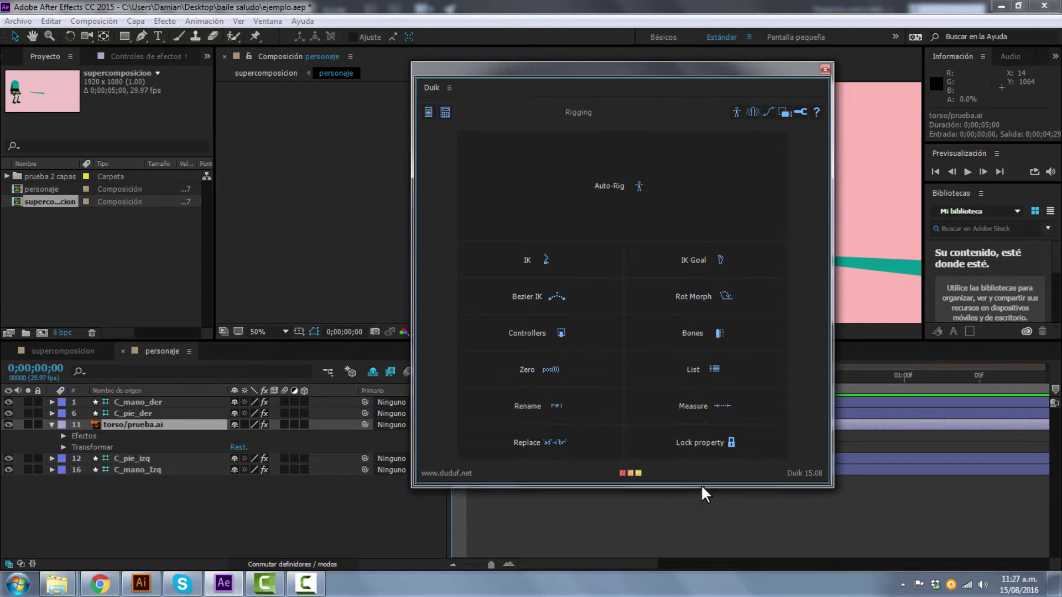
left_click(711, 336)
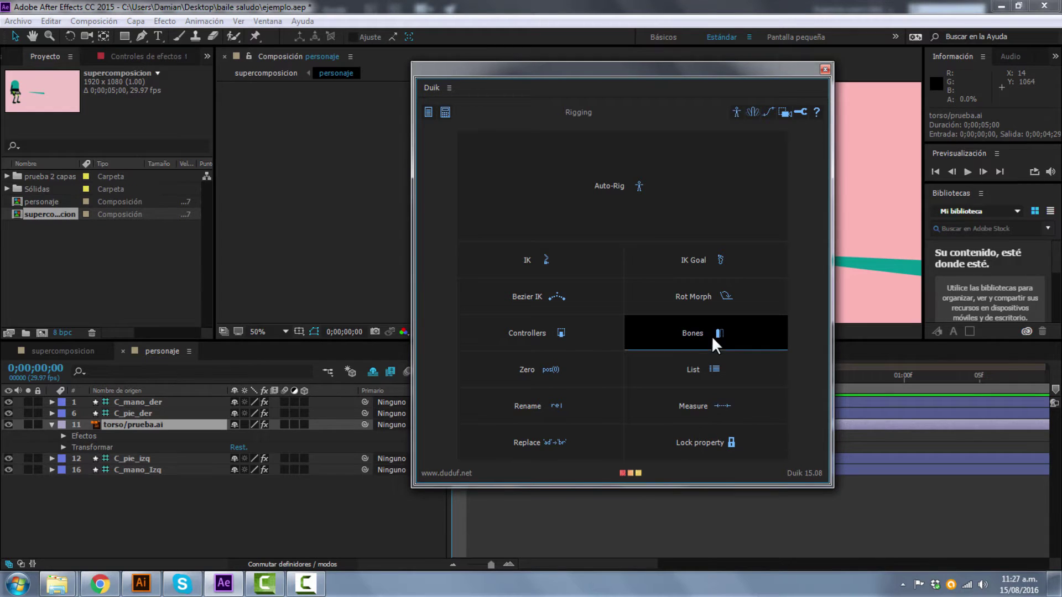
Uncover the composition view to check the bones on the torso, and close the Duik window
left_click_drag(498, 78, 820, 60)
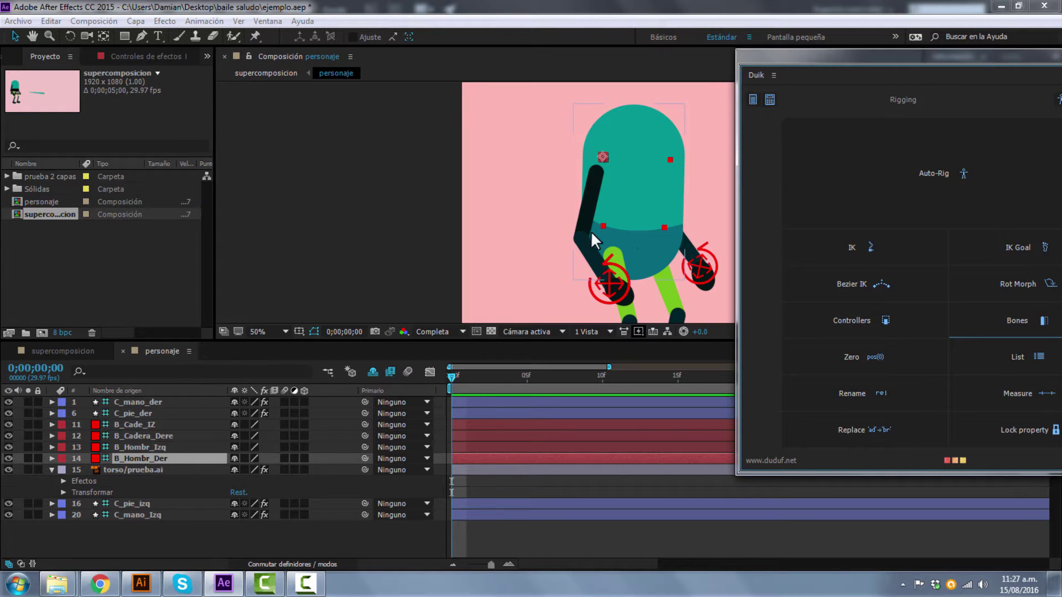
left_click_drag(820, 61, 390, 94)
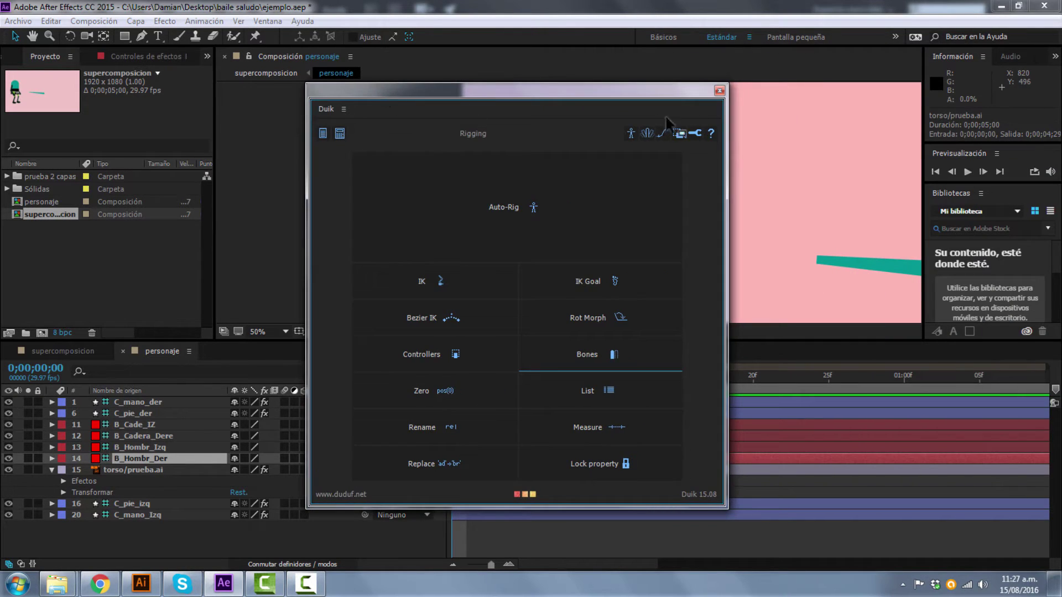
left_click(714, 90)
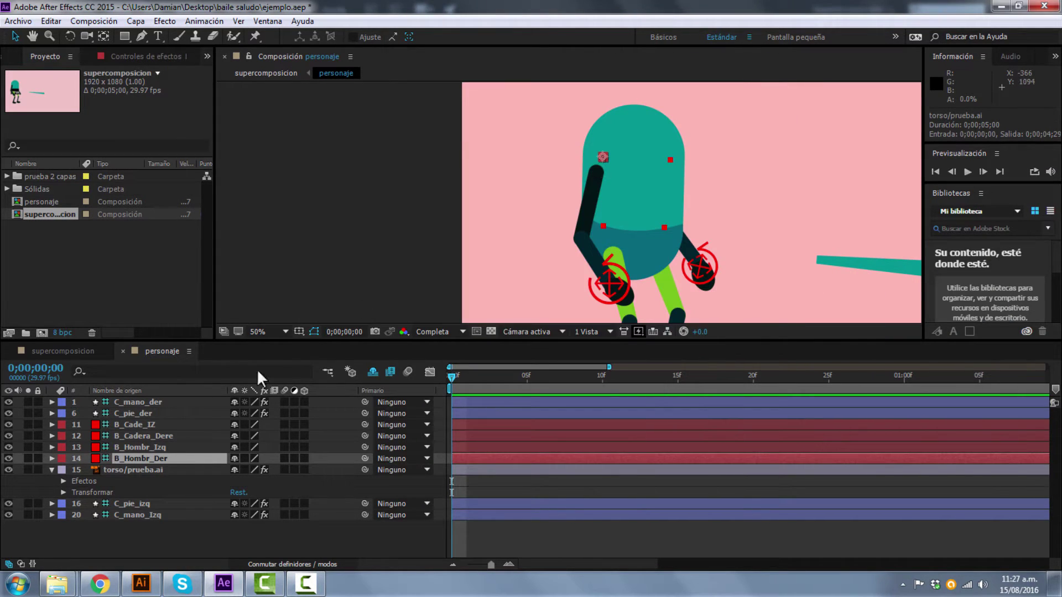
left_click(133, 447)
left_click(135, 425)
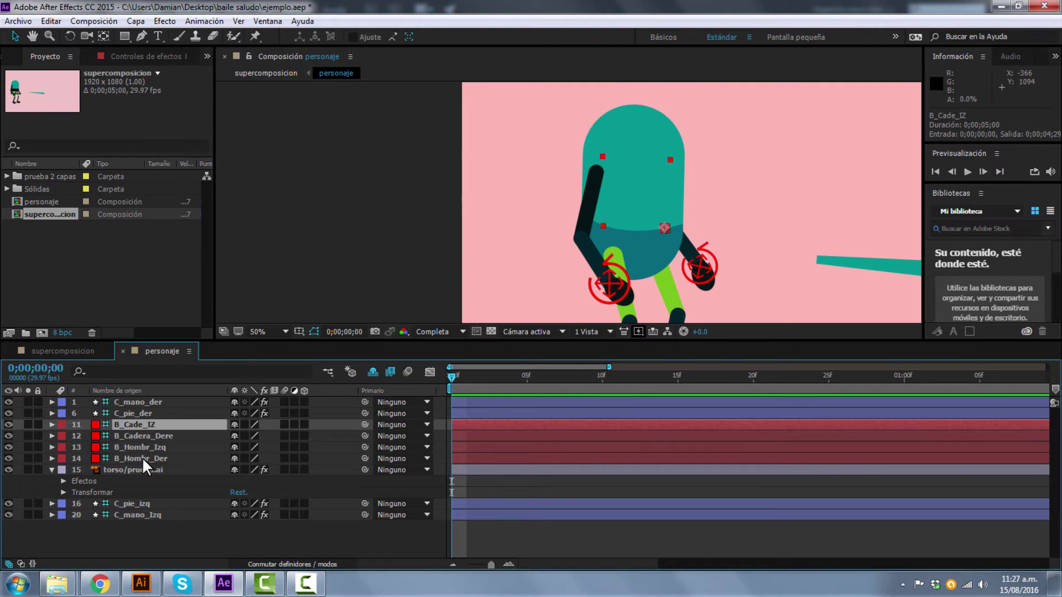
left_click(142, 456, "shift")
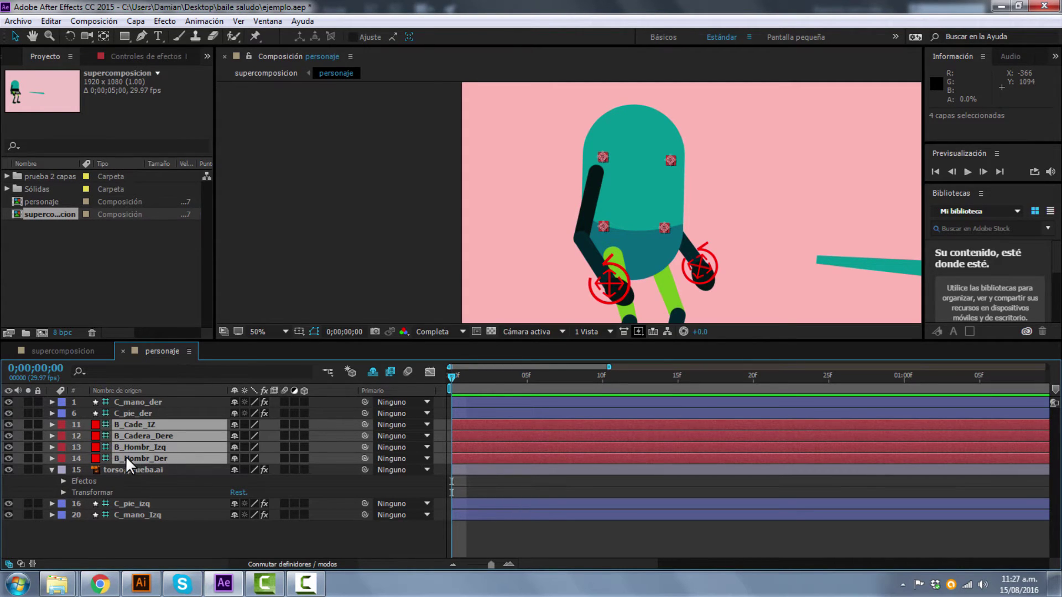
left_click(94, 540)
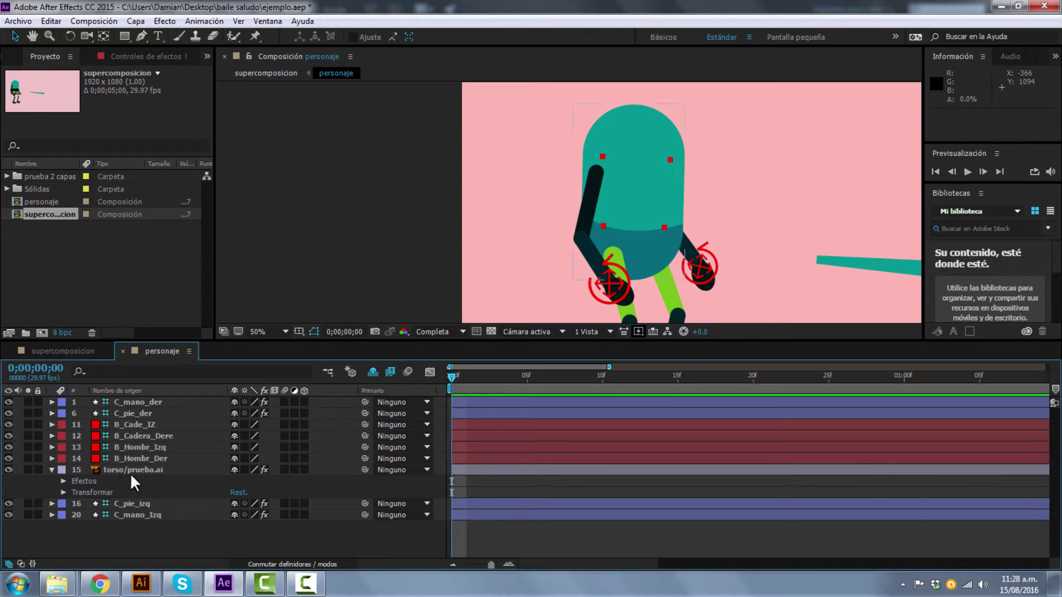
Lock the torso/prueba.ai layer and hide it from the timeline as a shy layer
left_click(134, 470)
left_click(51, 470)
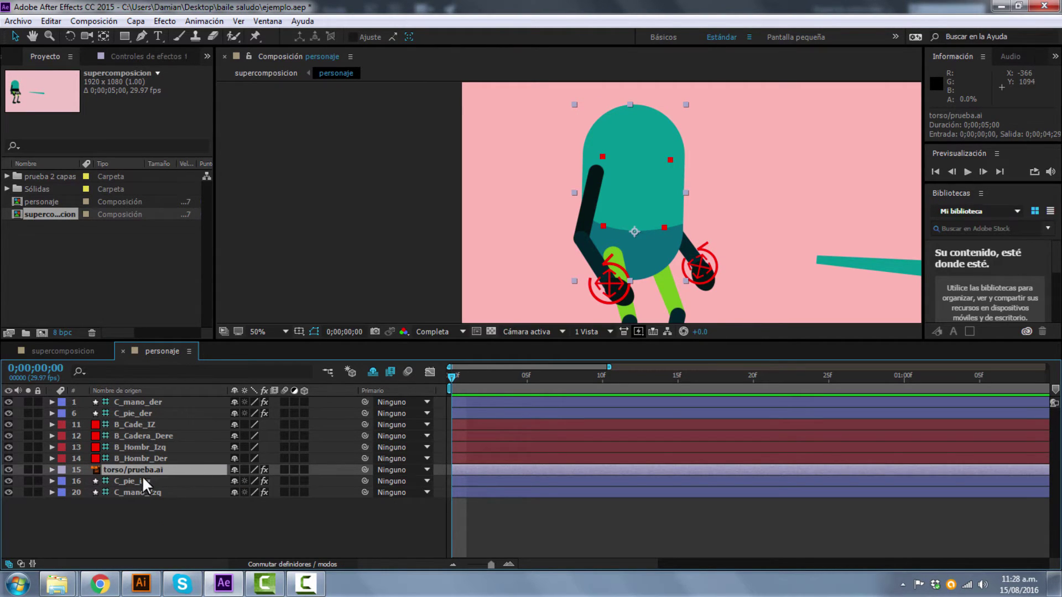
left_click(38, 470)
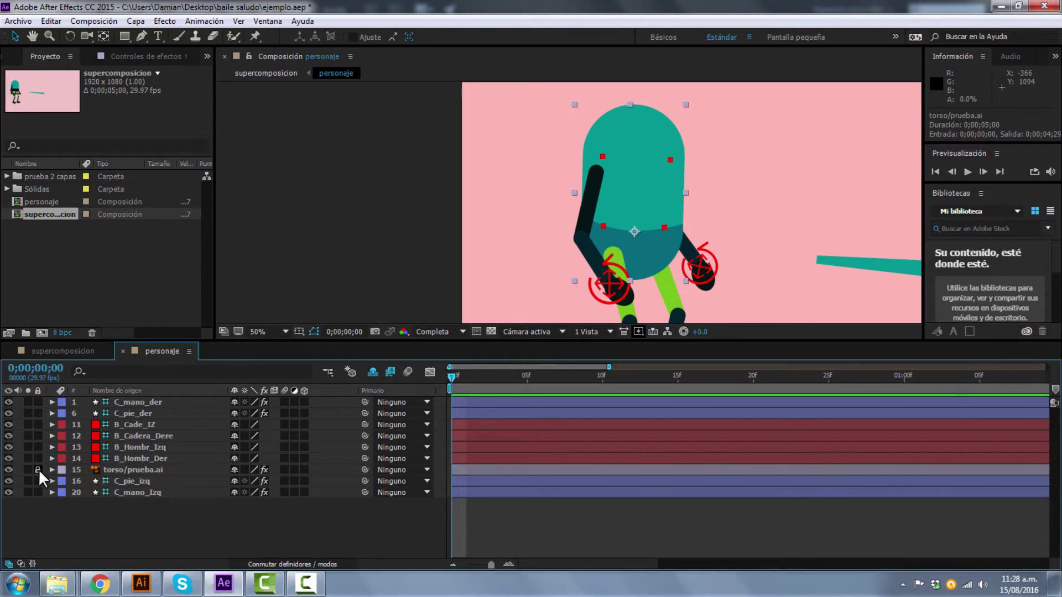
left_click(234, 469)
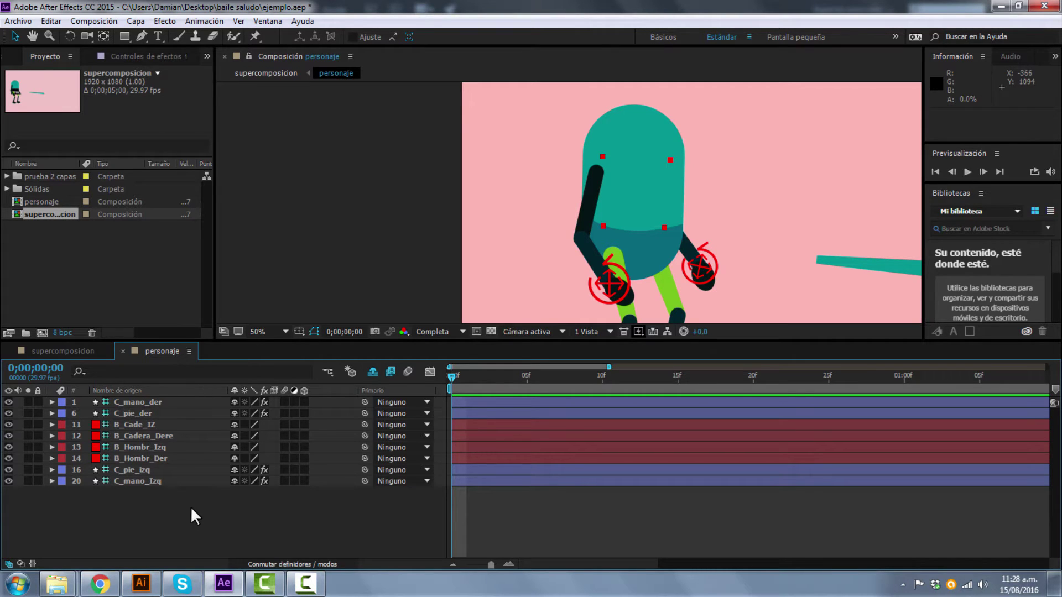
left_click(142, 424)
left_click(145, 438)
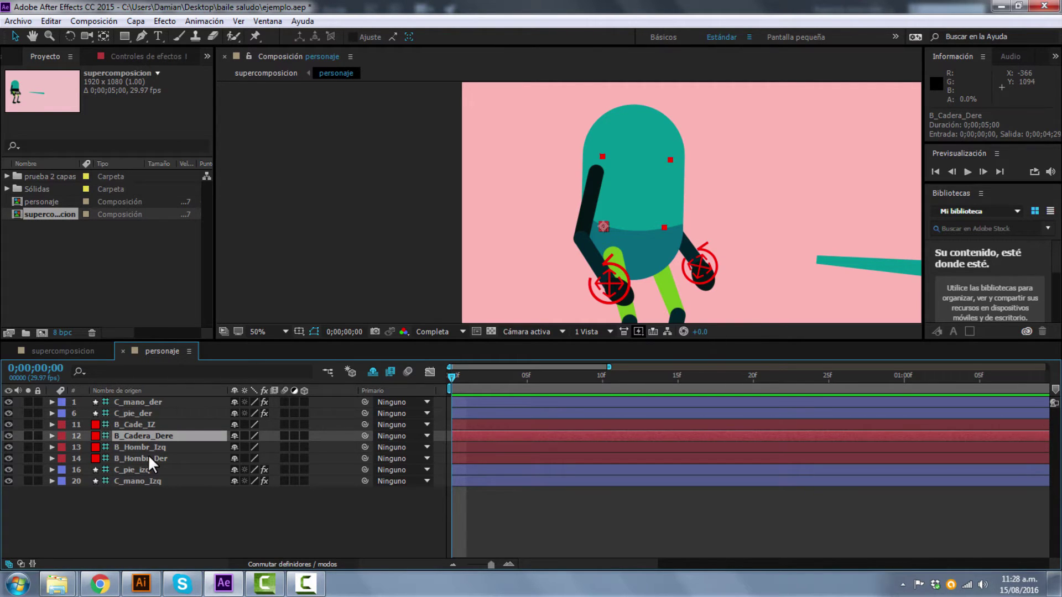
left_click(148, 445)
left_click(147, 457)
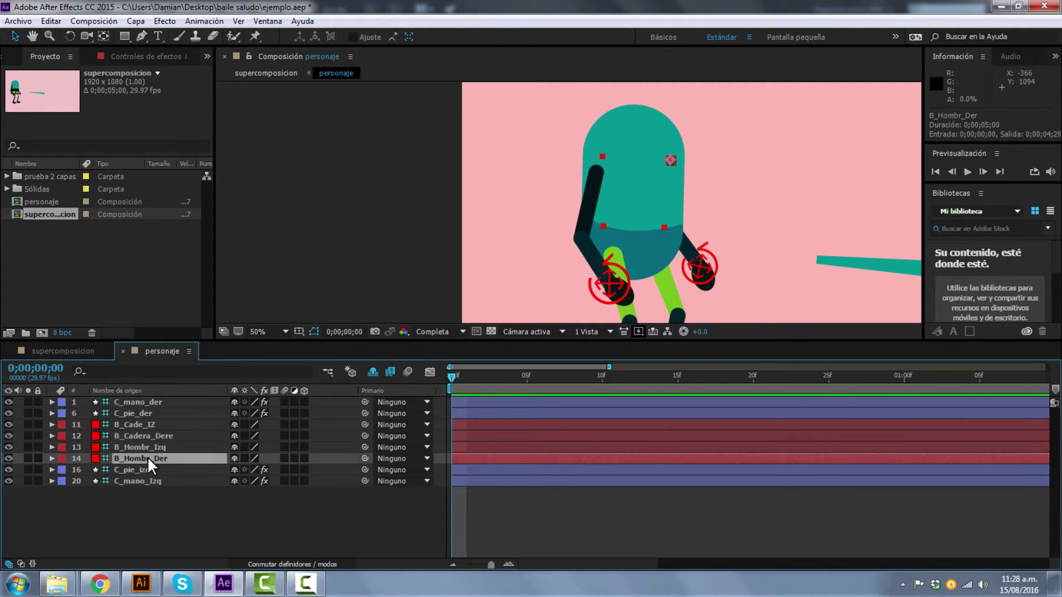
left_click(166, 520)
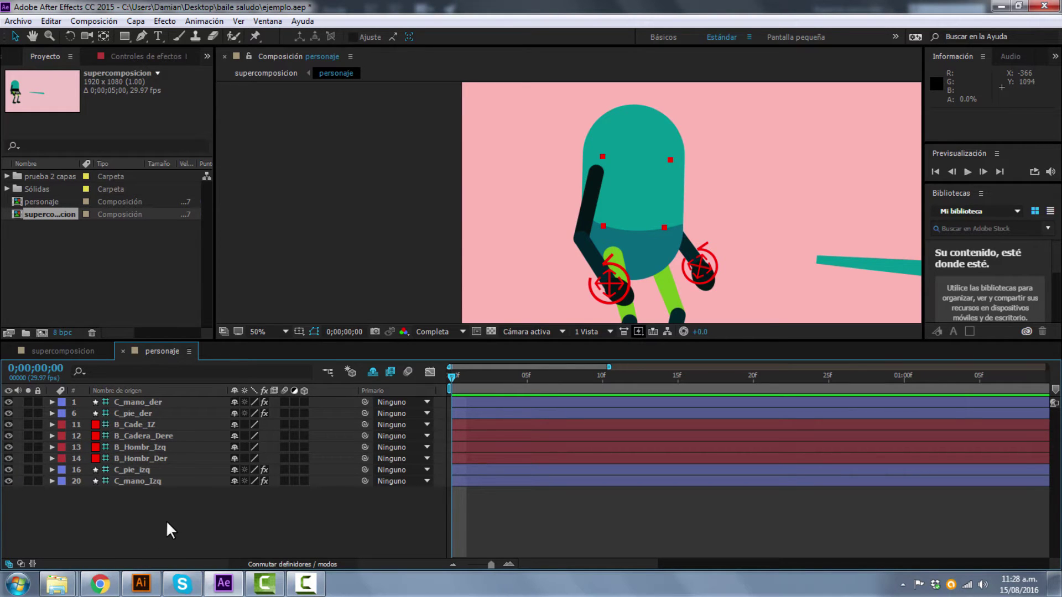
Add a null object to the personaje composition and move it onto the torso at about 528, 736.5
right_click(163, 517)
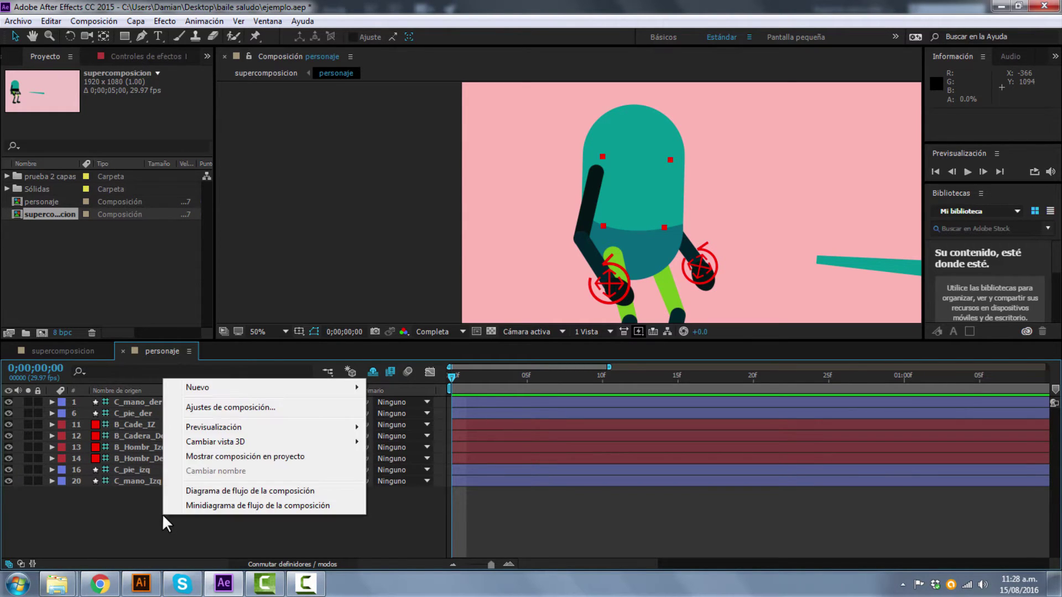
mouse_move(282, 394)
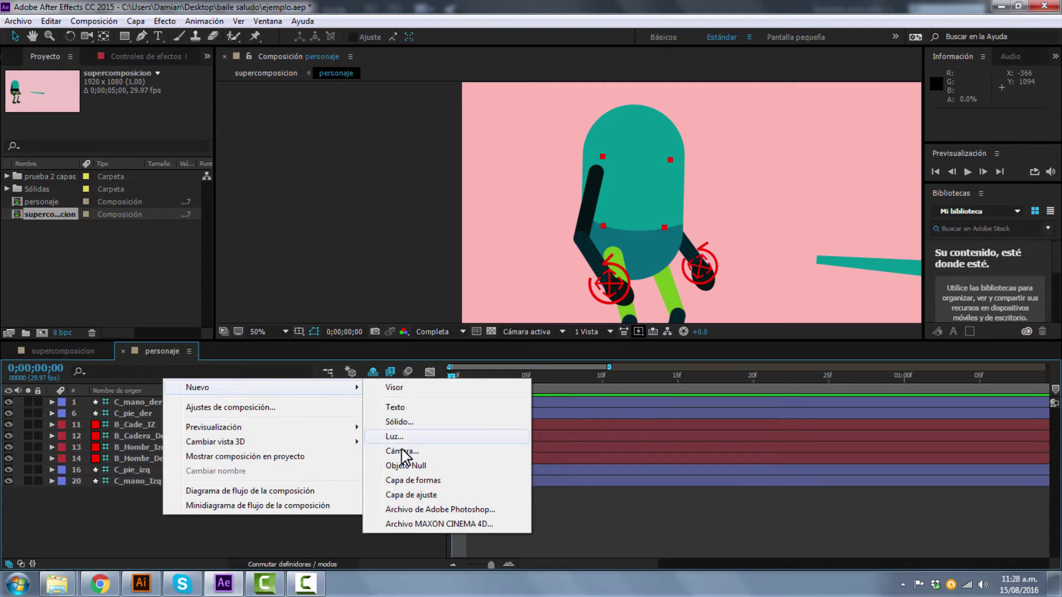
left_click(406, 465)
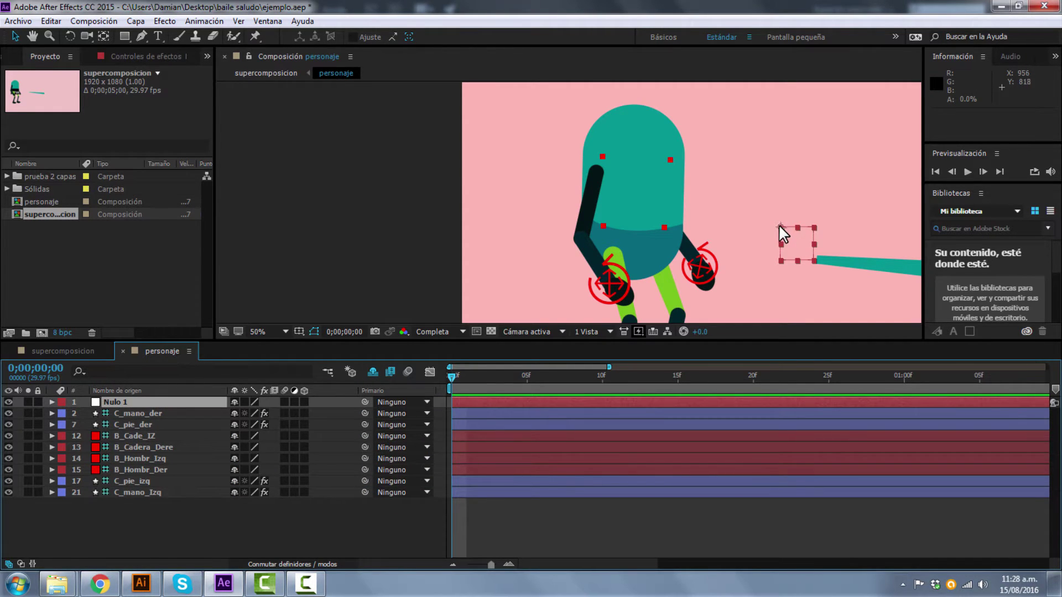
left_click_drag(777, 223, 636, 196)
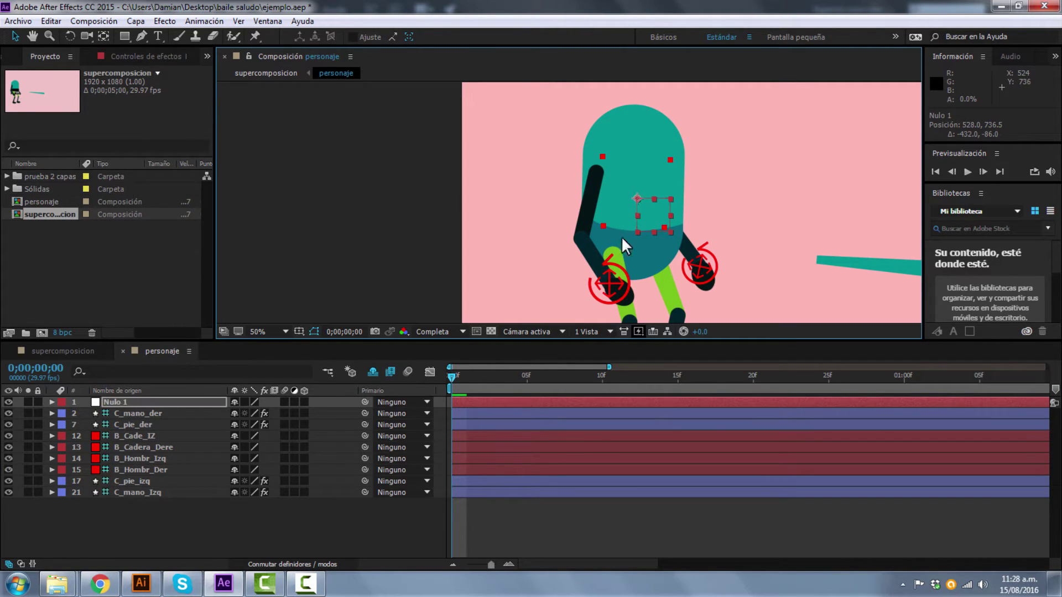
Set the label color of the null layer Nulo 1 to Fucsia
left_click(61, 402)
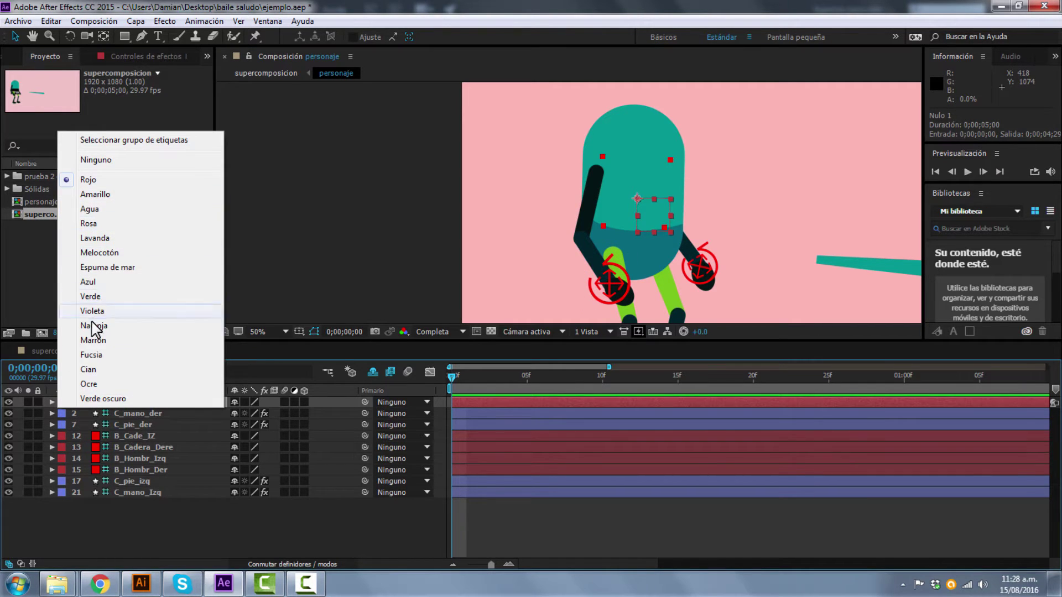
left_click(104, 355)
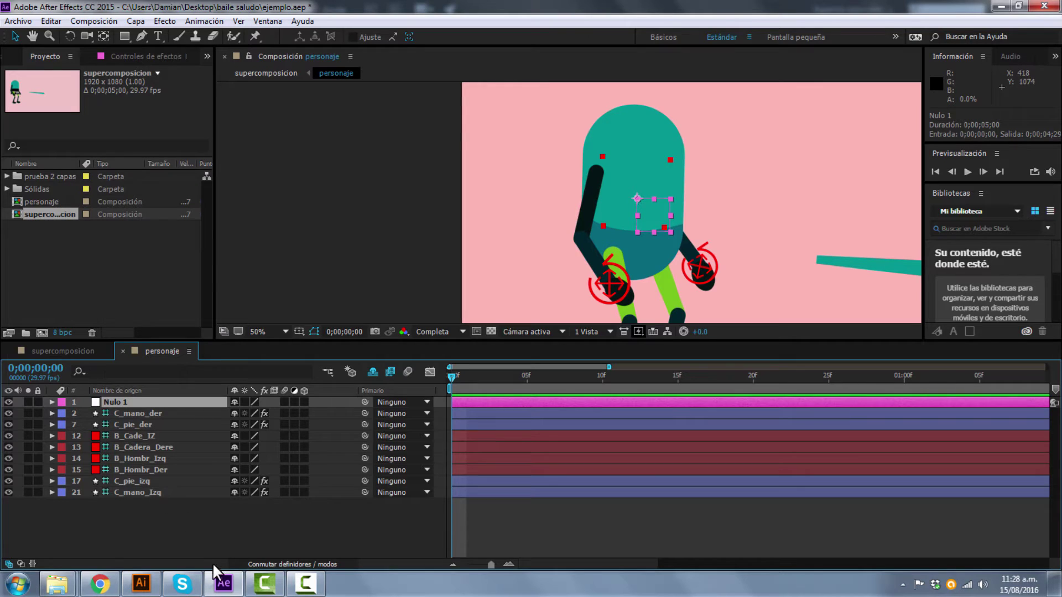
left_click(211, 543)
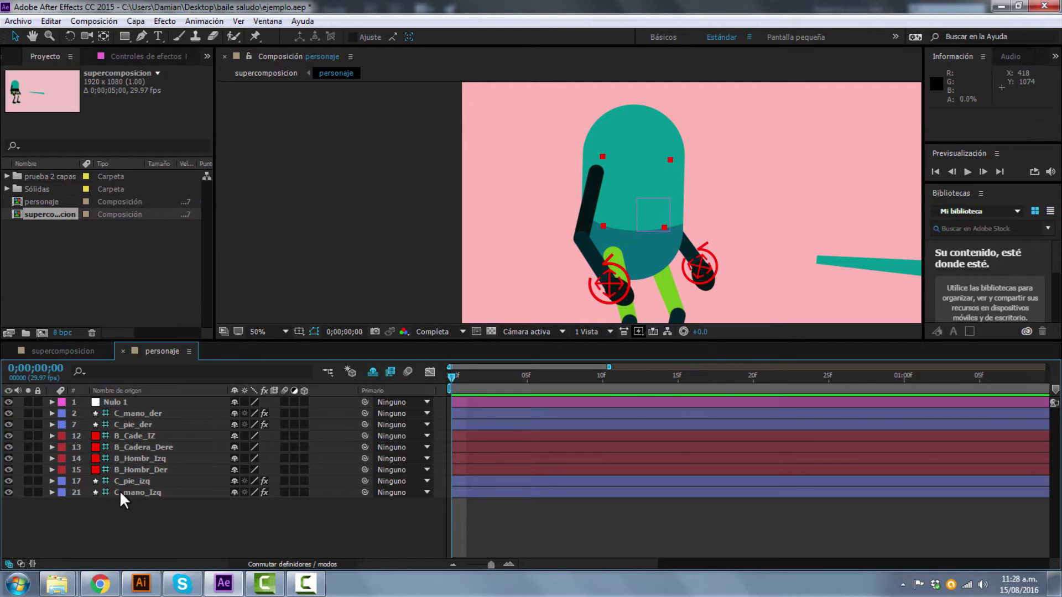
Rename the null layer Nulo 1 as Hombros
left_click(119, 399)
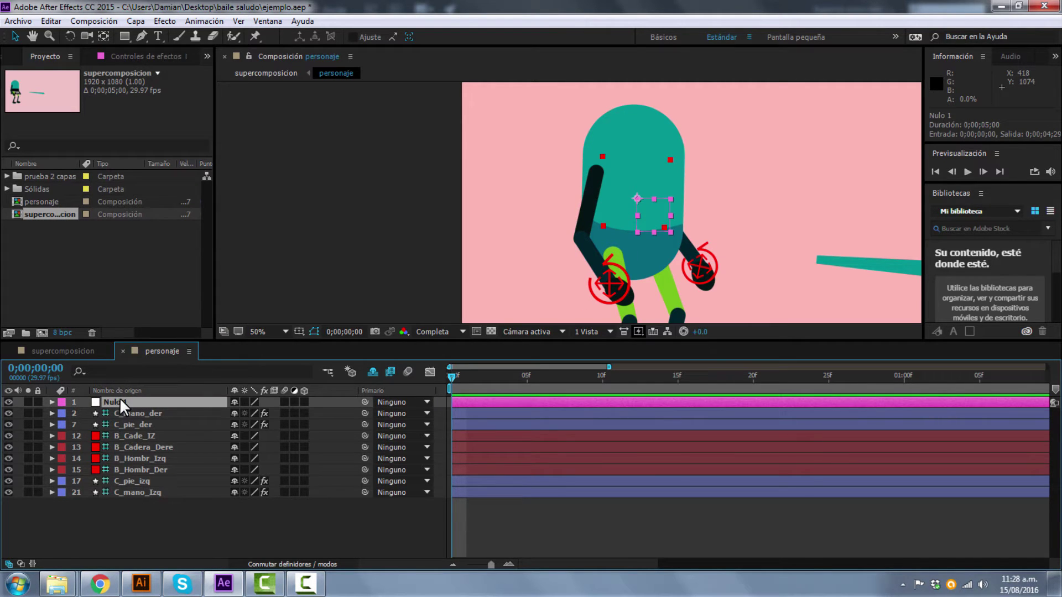
key("Return")
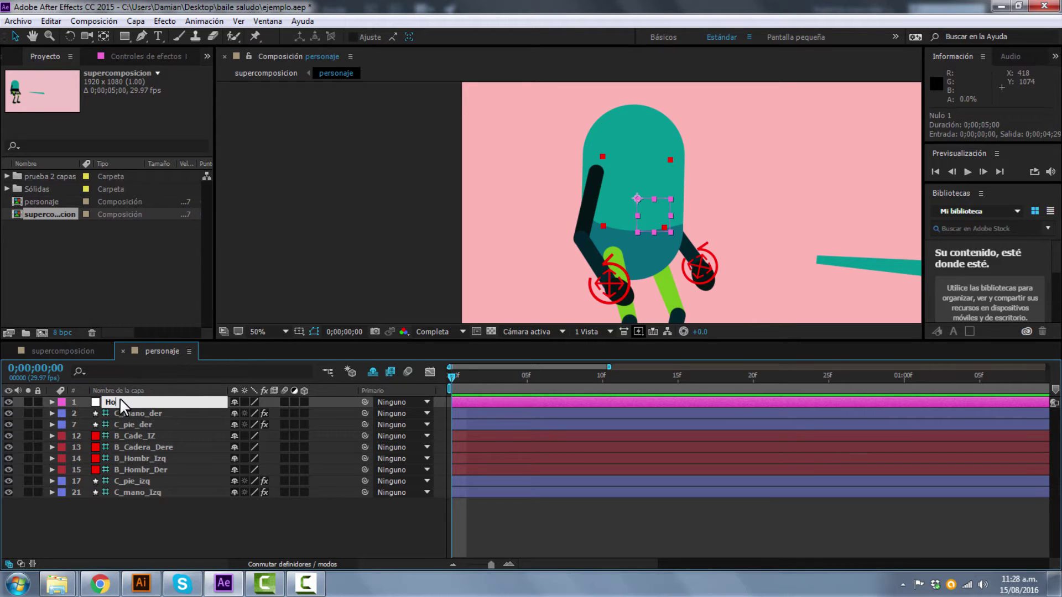
type("Hombros")
key("Return")
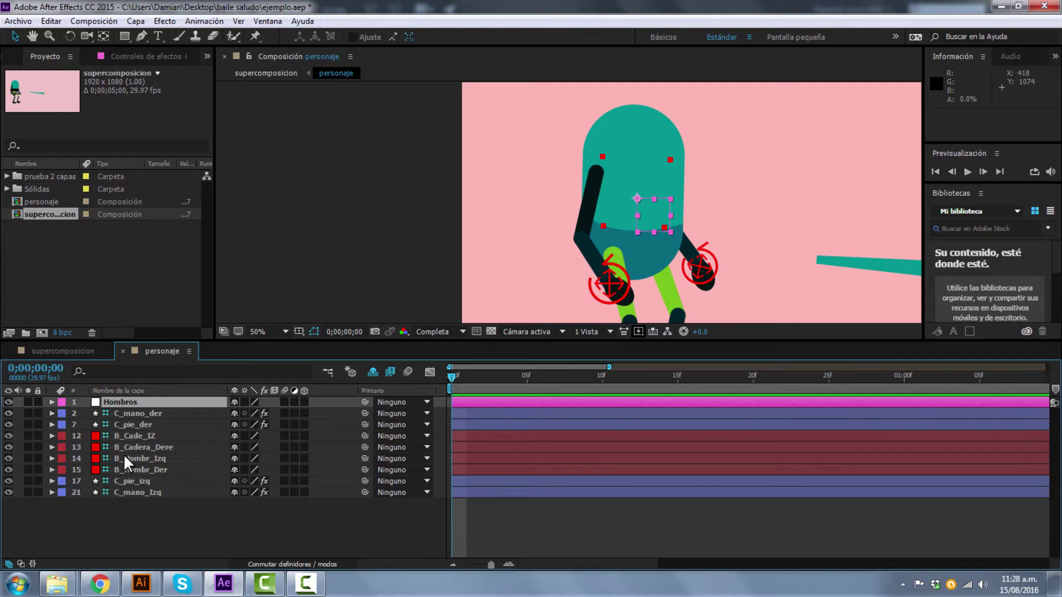
Duplicate the Hombros null, place the copy directly below the original in the layer stack, and rename it Cadera
key("ctrl+d")
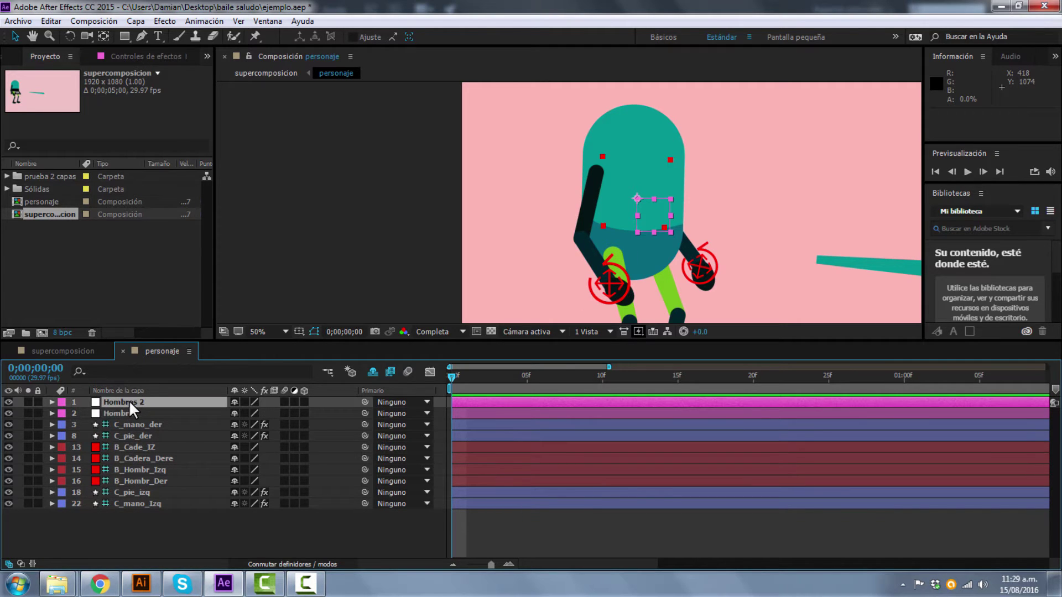
left_click_drag(128, 401, 128, 414)
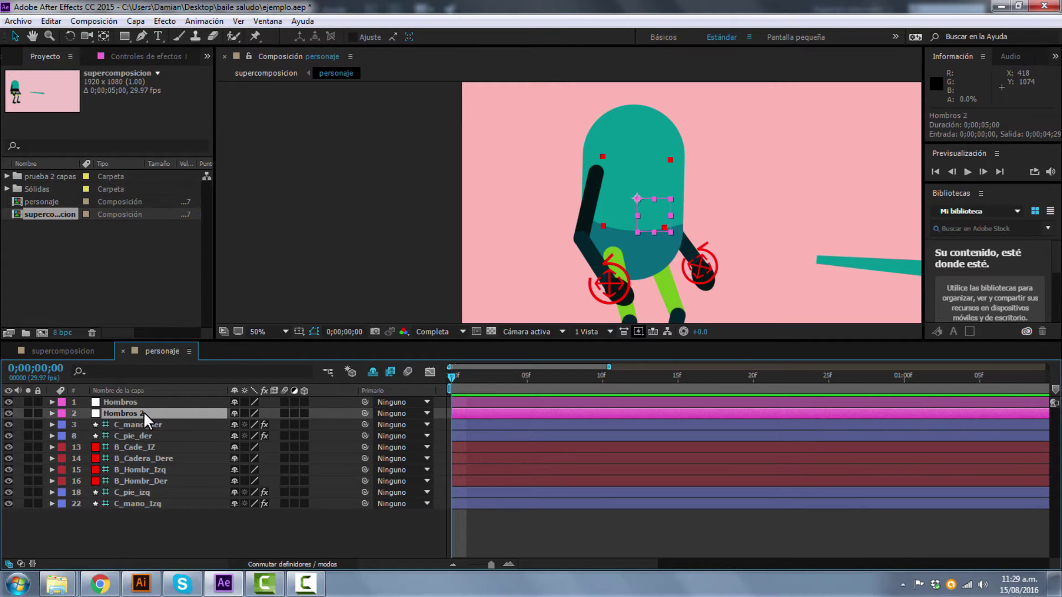
key("Return")
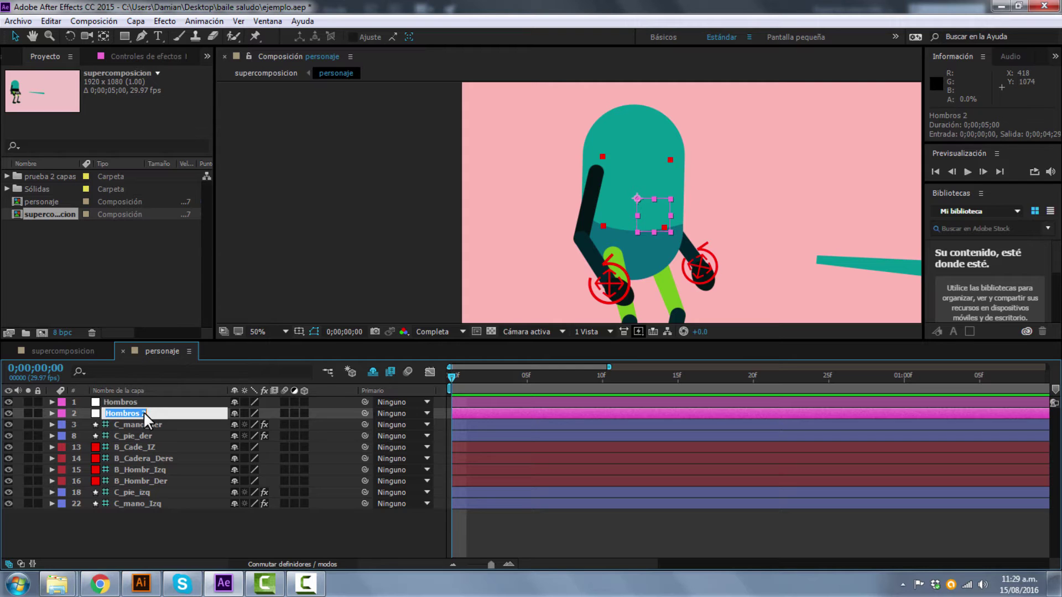
type("Cadera")
key("Return")
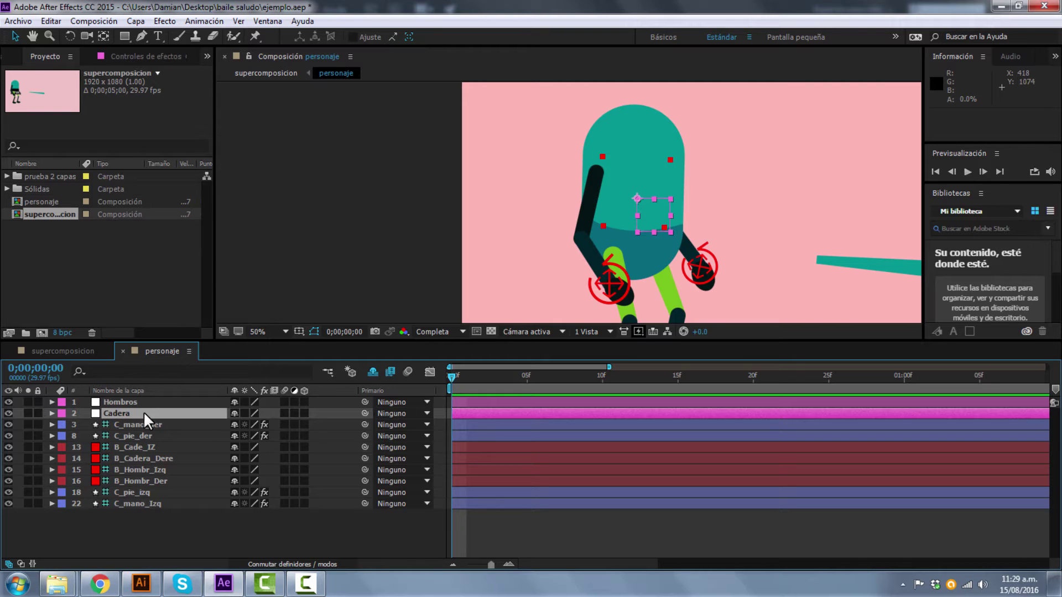
Try moving the Hombros null sideways off the torso to about 704, 734.5
left_click(307, 237)
left_click(639, 208)
left_click_drag(639, 208, 690, 207)
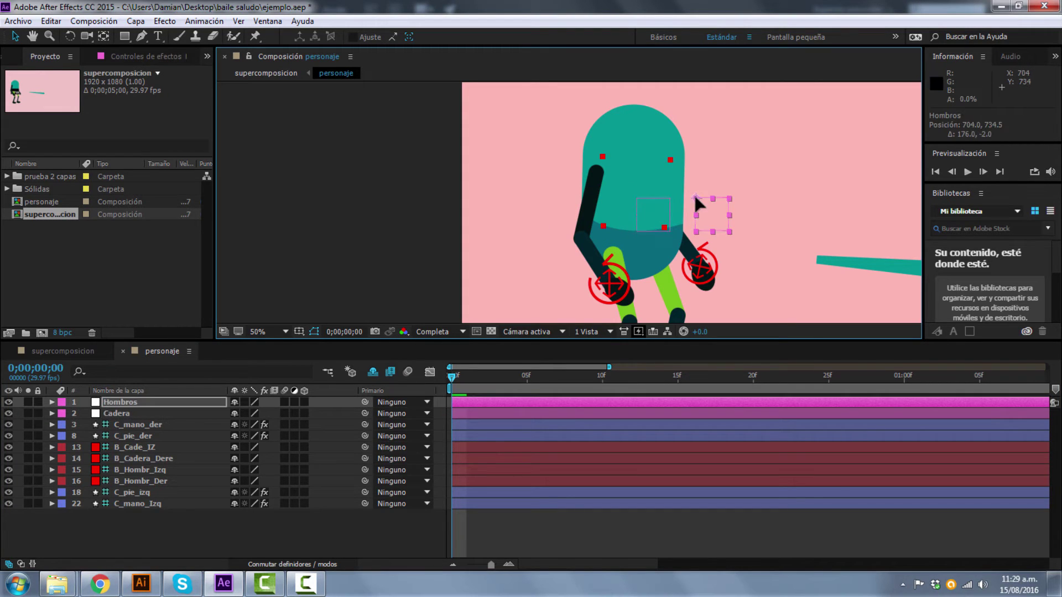
left_click(426, 214)
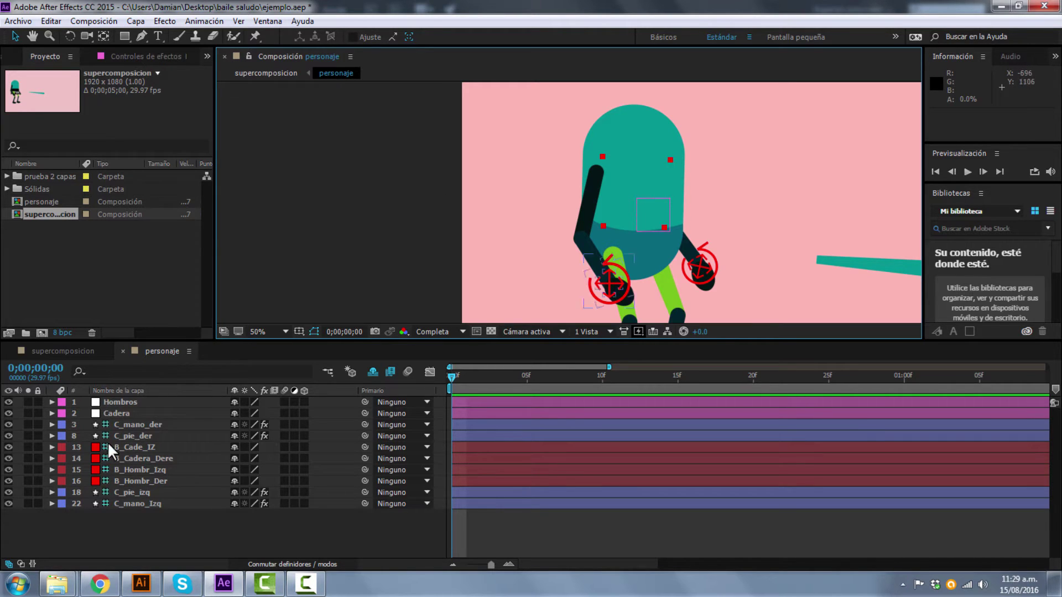
Parent the shoulder bones B_Hombr_Izq and B_Hombr_Der to the Hombros null
left_click(130, 448)
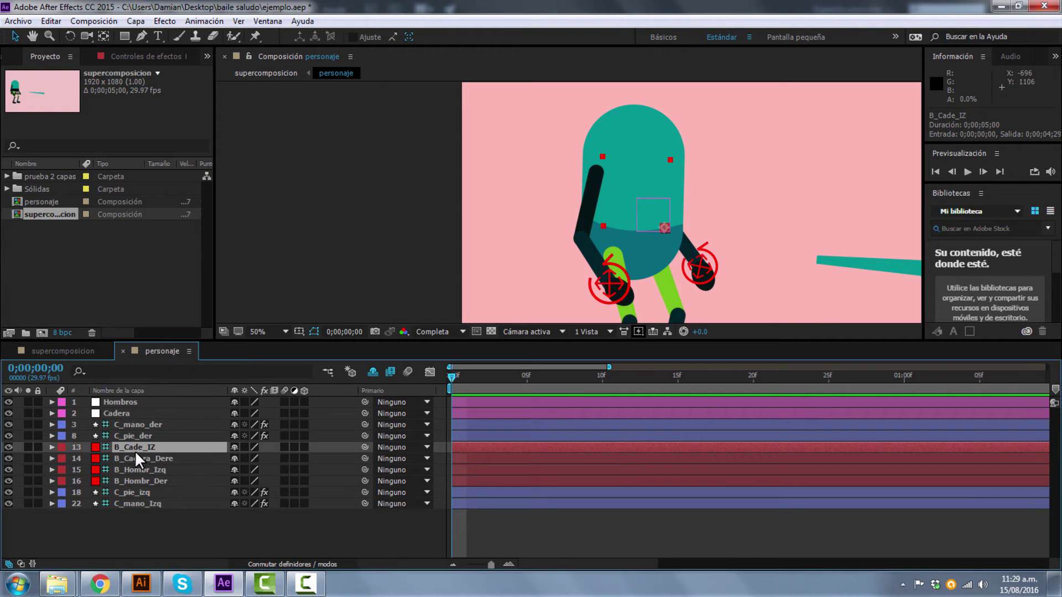
left_click(121, 400)
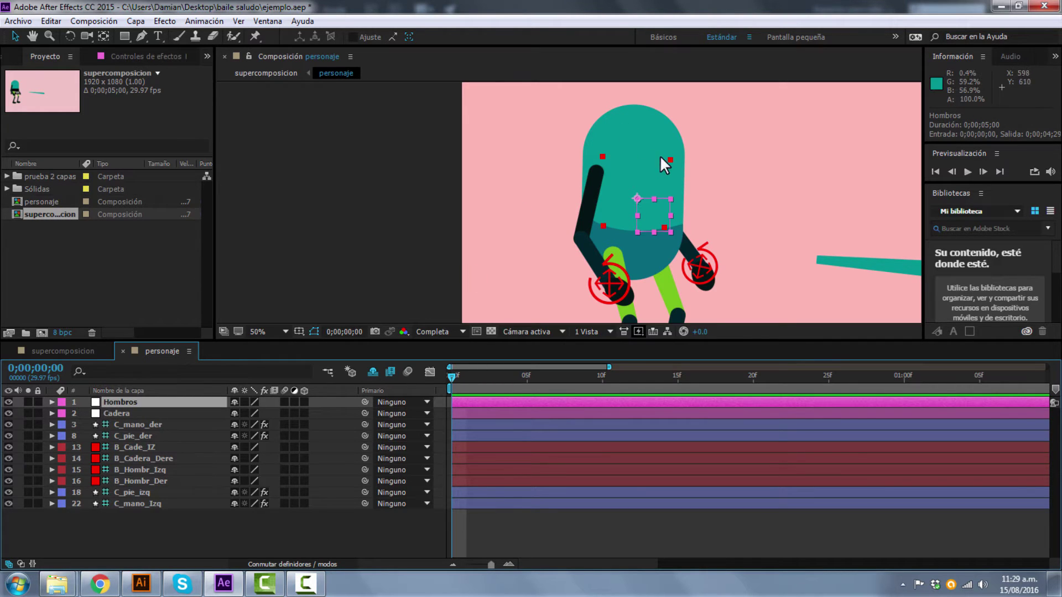
left_click(144, 446)
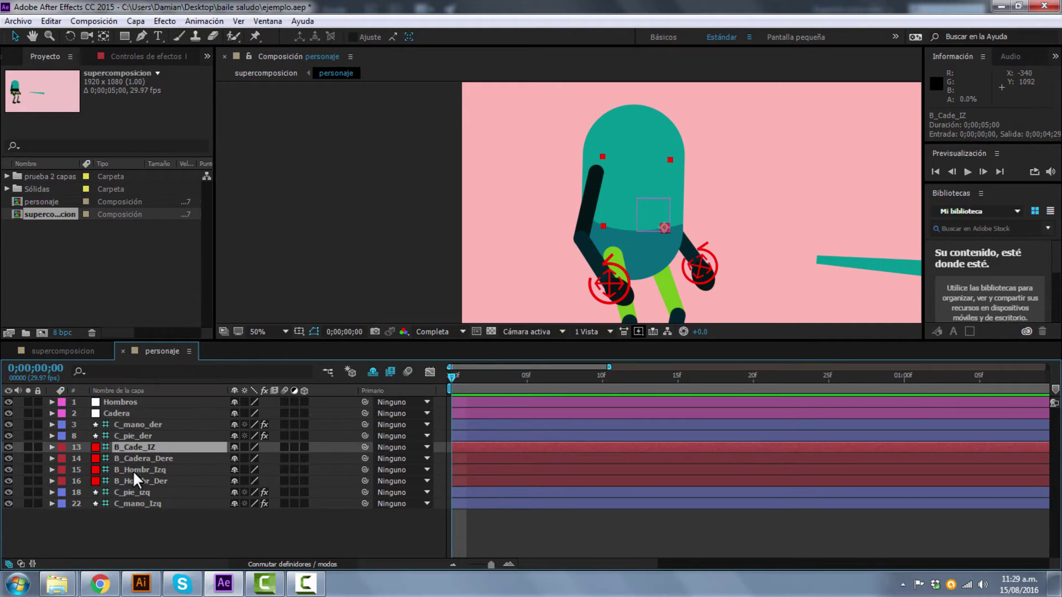
left_click(133, 470)
left_click(144, 480, "shift")
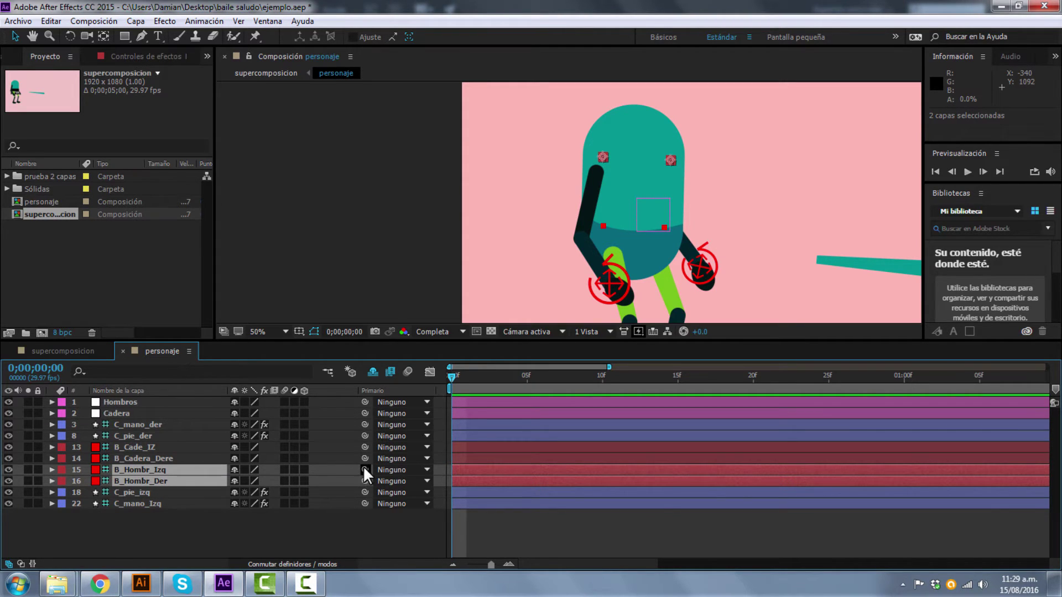
left_click_drag(364, 467, 169, 399)
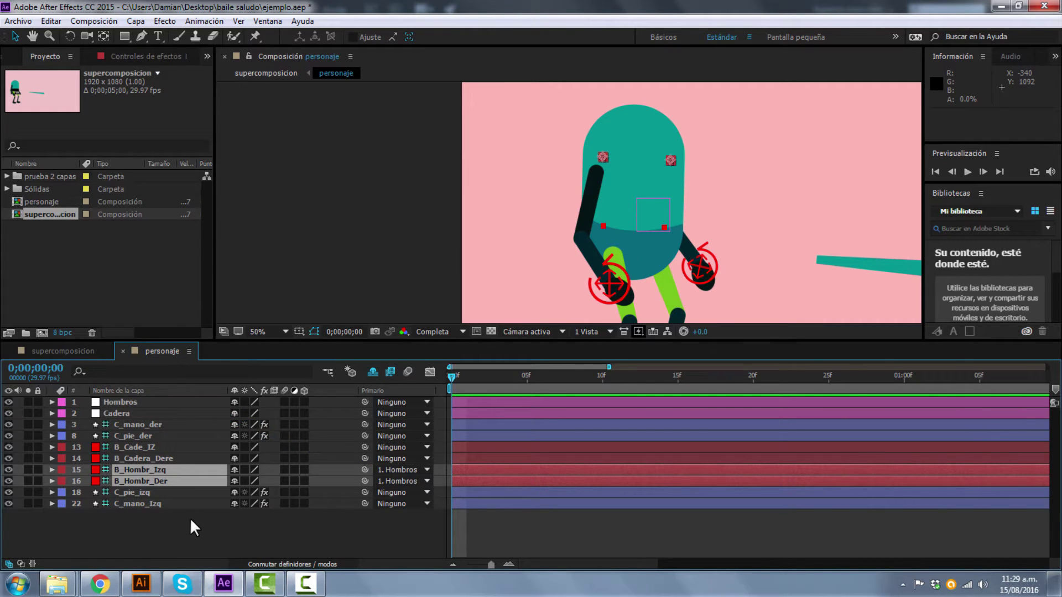
Parent the hip bones B_Cade_IZ and B_Cadera_Dere to the Cadera null
left_click(187, 523)
left_click(144, 449)
left_click(148, 456, "ctrl")
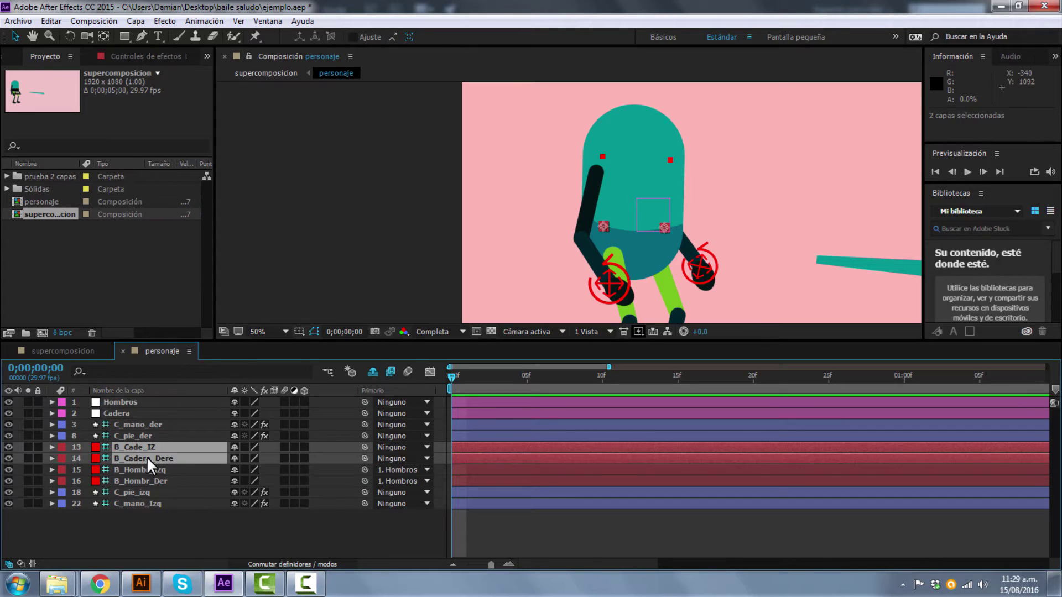
left_click_drag(364, 446, 162, 414)
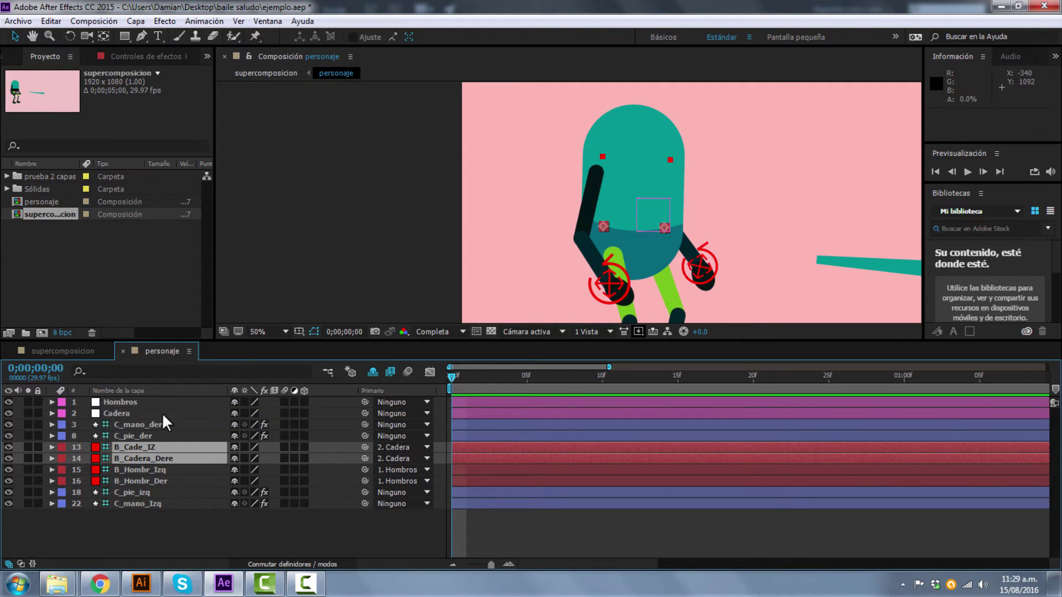
Reveal the Rotation property of both the Hombros and Cadera nulls
left_click(182, 526)
left_click(127, 401)
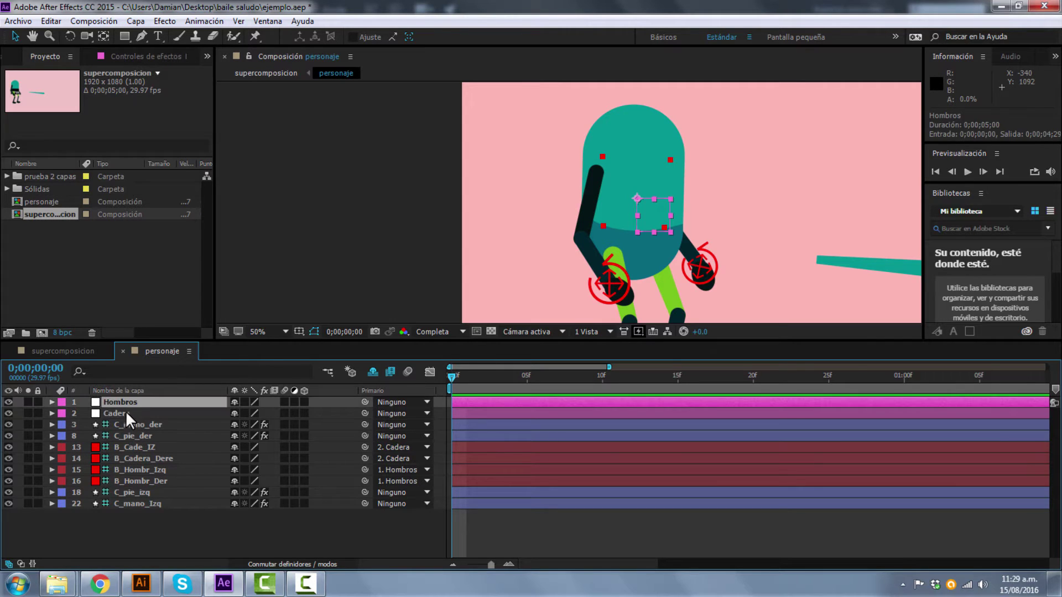
left_click(125, 412, "ctrl")
key("r")
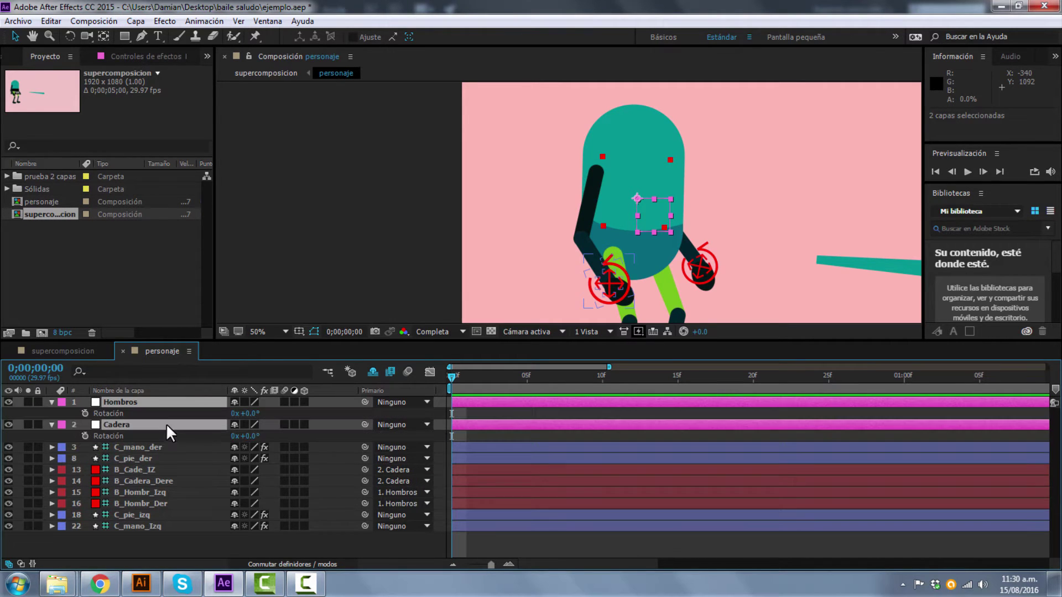
Test the shoulder control by rotating the Hombros null to about -25° and 24.8°, and undo the rotation
left_click(321, 269)
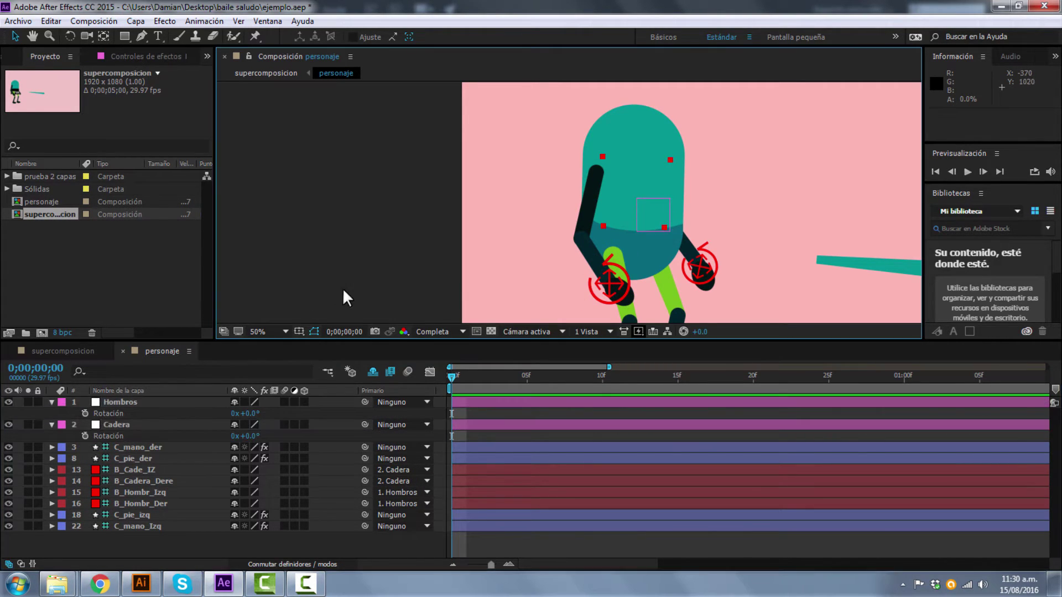
left_click_drag(518, 244, 432, 212)
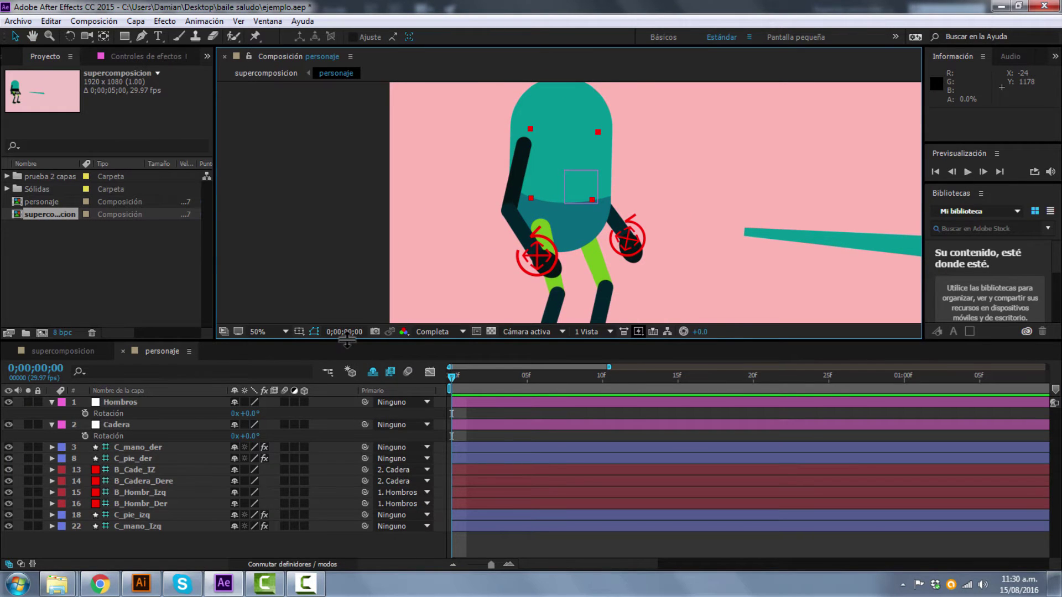
left_click_drag(347, 342, 347, 390)
left_click(131, 453)
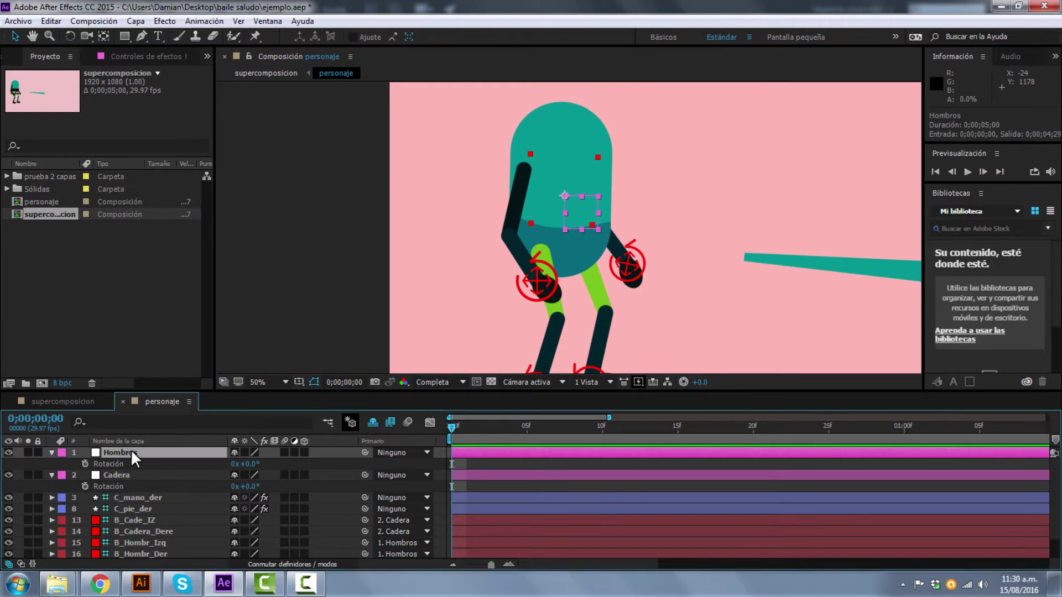
mouse_move(246, 471)
left_mouse_down()
mouse_move(275, 465)
mouse_move(213, 468)
mouse_move(271, 458)
mouse_move(220, 458)
mouse_move(231, 458)
left_mouse_up()
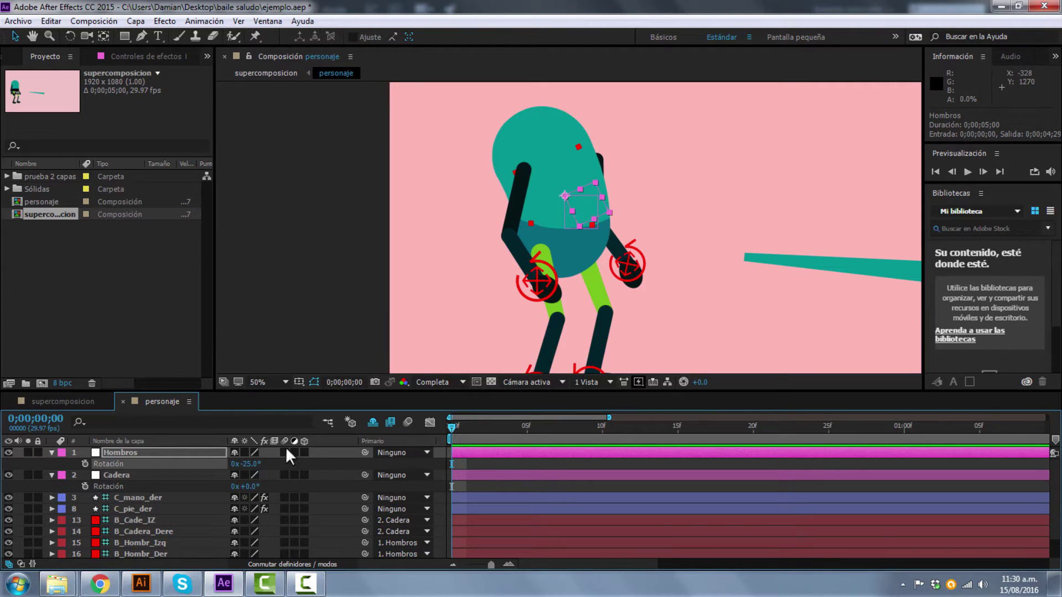
mouse_move(252, 465)
left_mouse_down()
mouse_move(299, 463)
mouse_move(250, 473)
left_mouse_up()
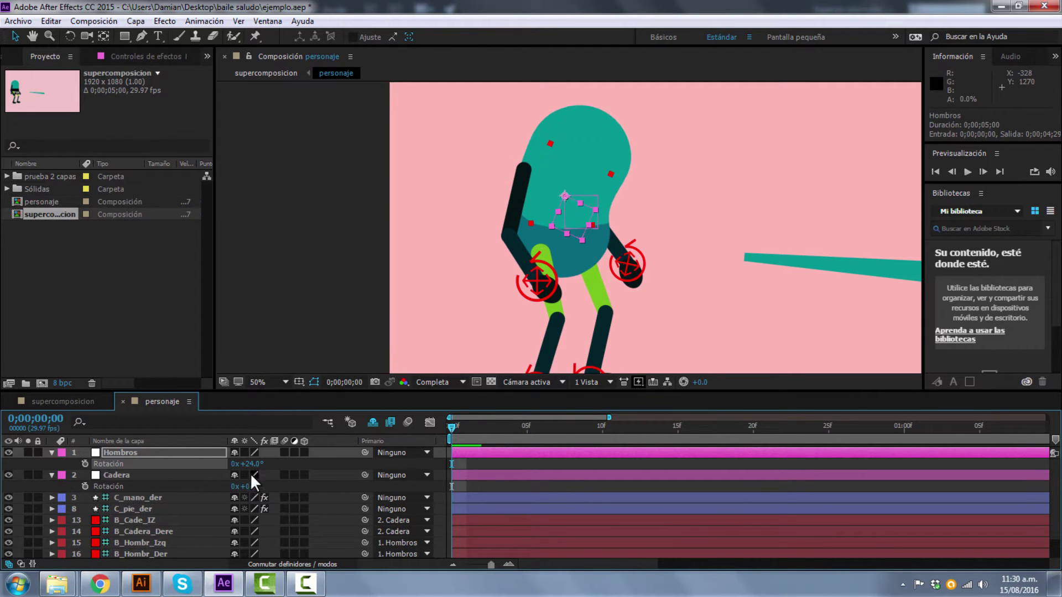
key("ctrl+z")
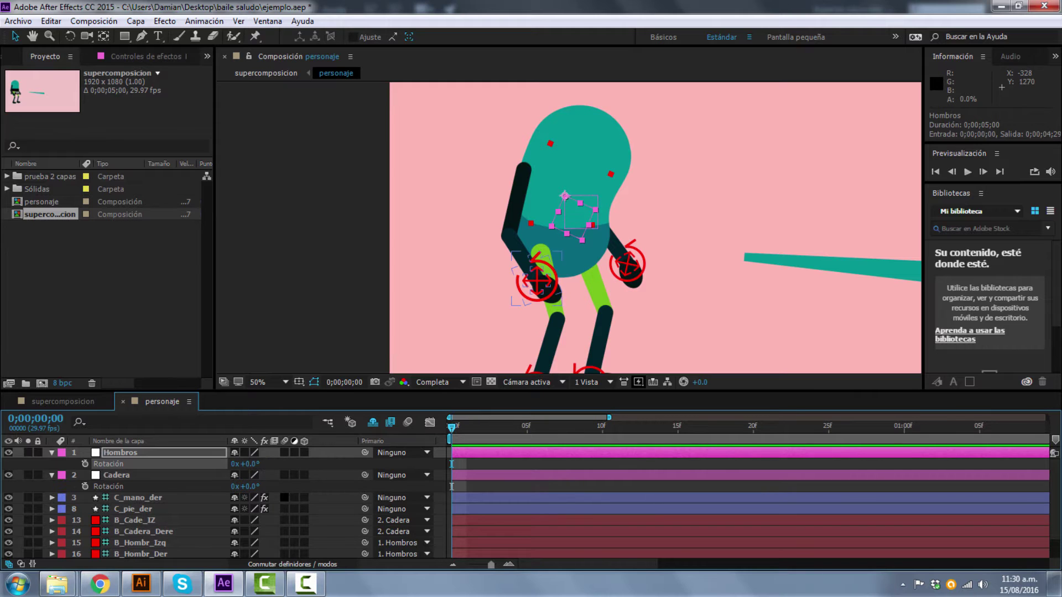
Test the hip control by rotating the Cadera null, and undo the rotation
left_click_drag(249, 486, 247, 463)
key("ctrl+z")
key("ctrl+z")
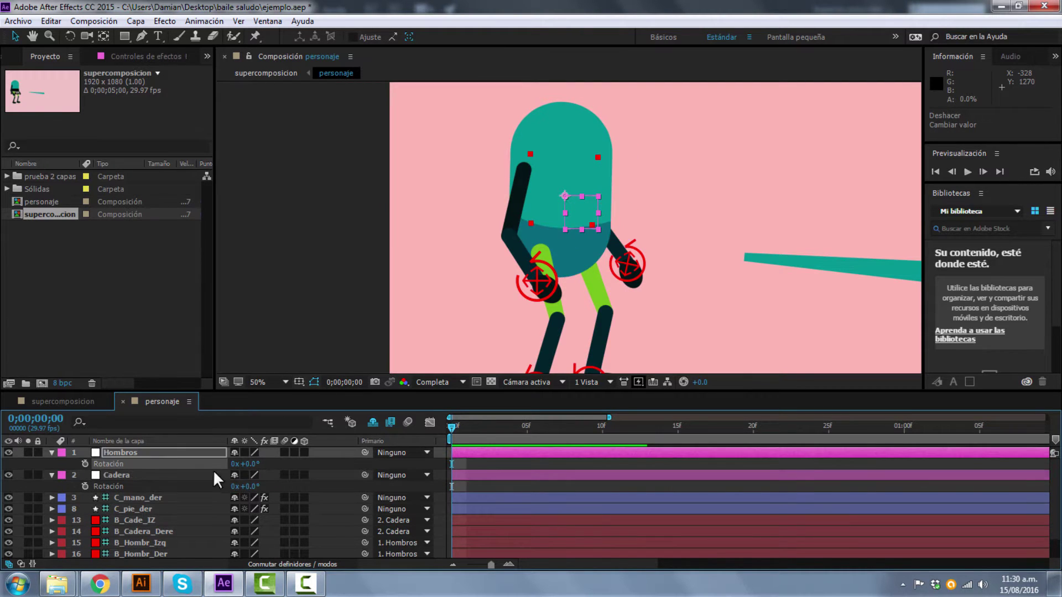
Reveal the Hombros null's Position, test moving it to about 575, 698.5, and undo the move
left_click(158, 450)
key("p")
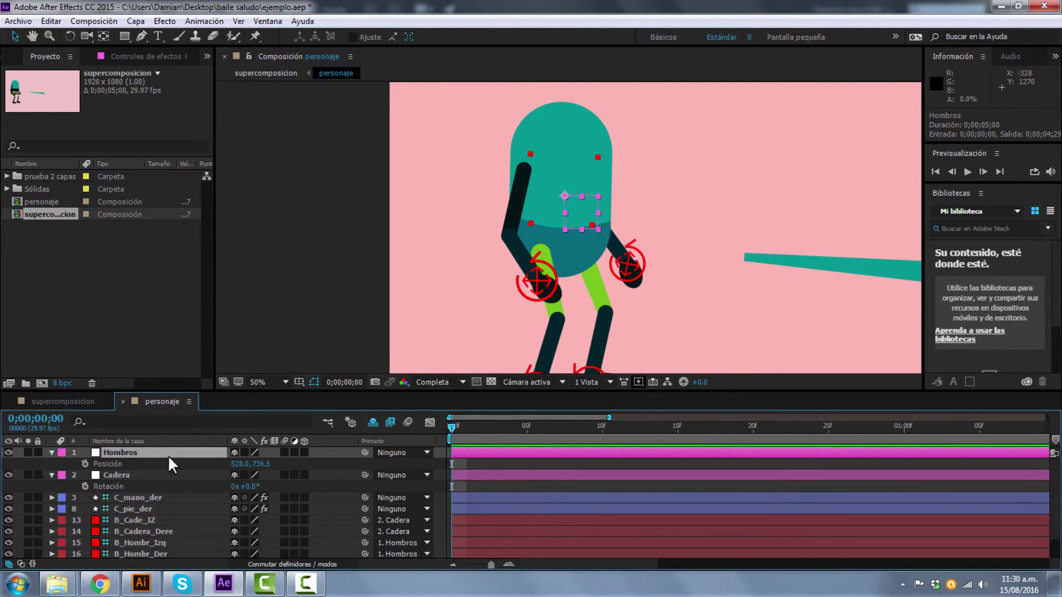
left_click_drag(261, 465, 284, 465)
key("ctrl+z")
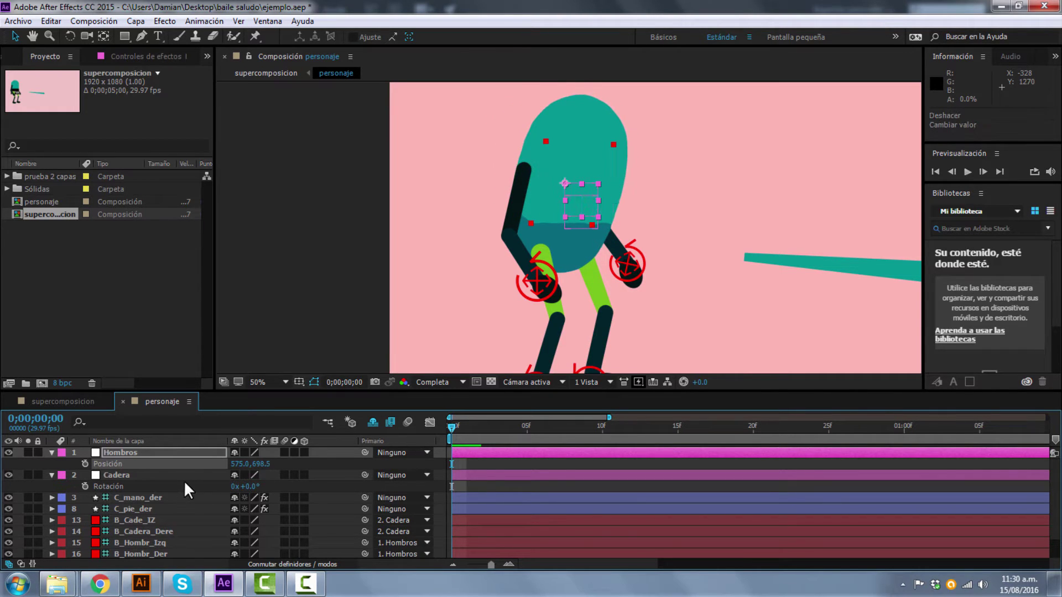
key("ctrl+z")
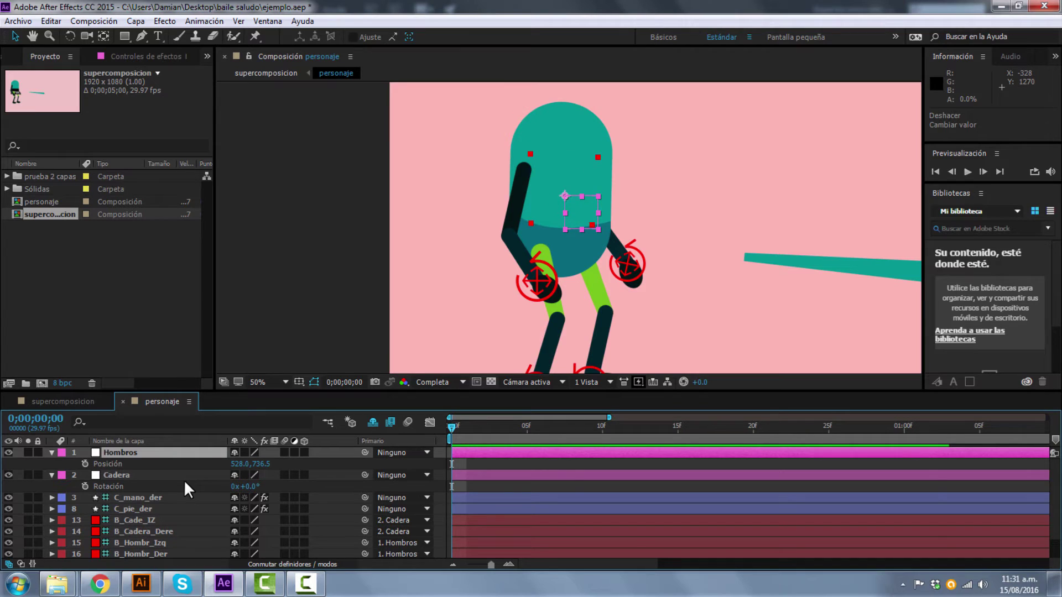
Test lowering the shoulders by moving the Hombros null to about 528, 799.5, and undo the move
left_click(269, 329)
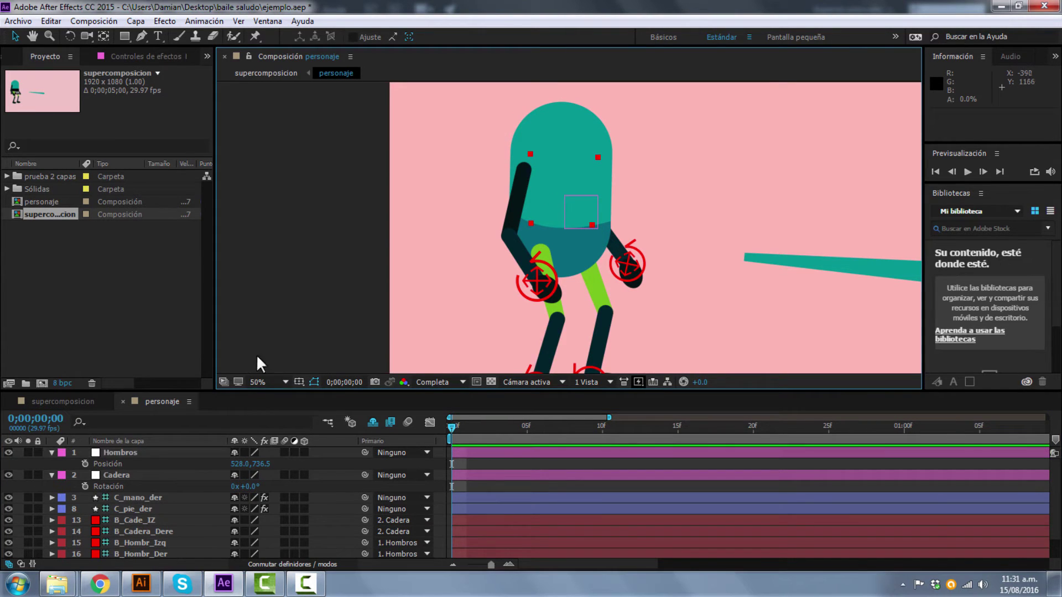
left_click(165, 453)
left_click_drag(260, 464, 313, 436)
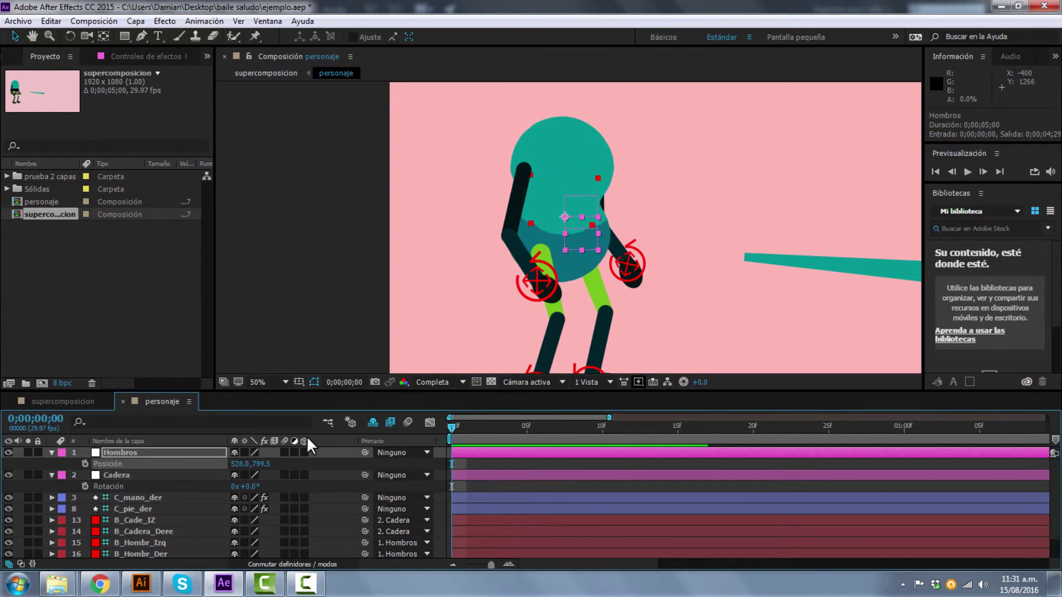
key("ctrl+z")
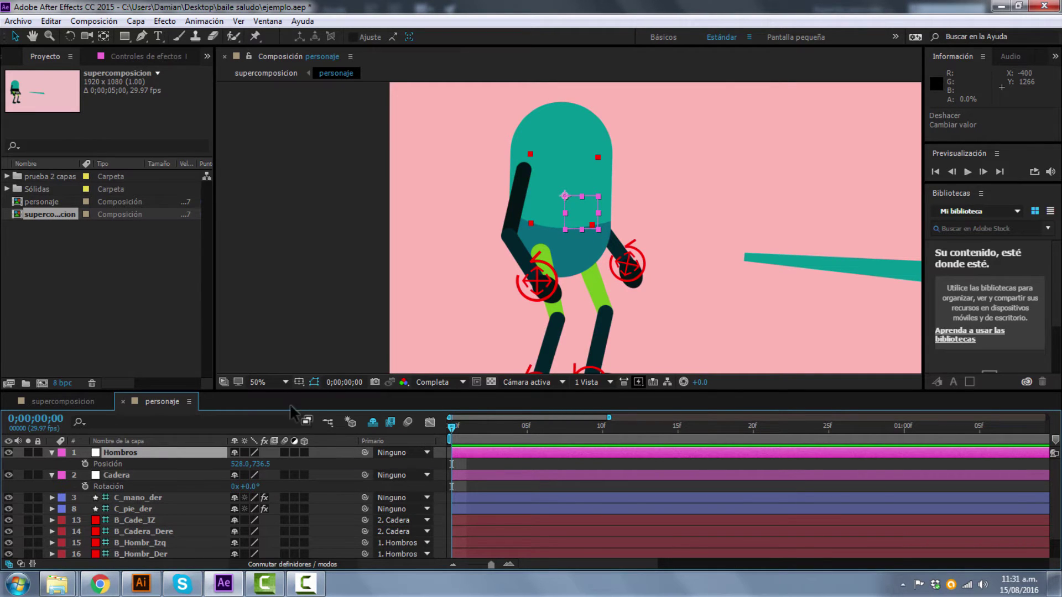
Enlarge the timeline area and show the hidden shy layers of the personaje composition again
left_click_drag(291, 391, 288, 328)
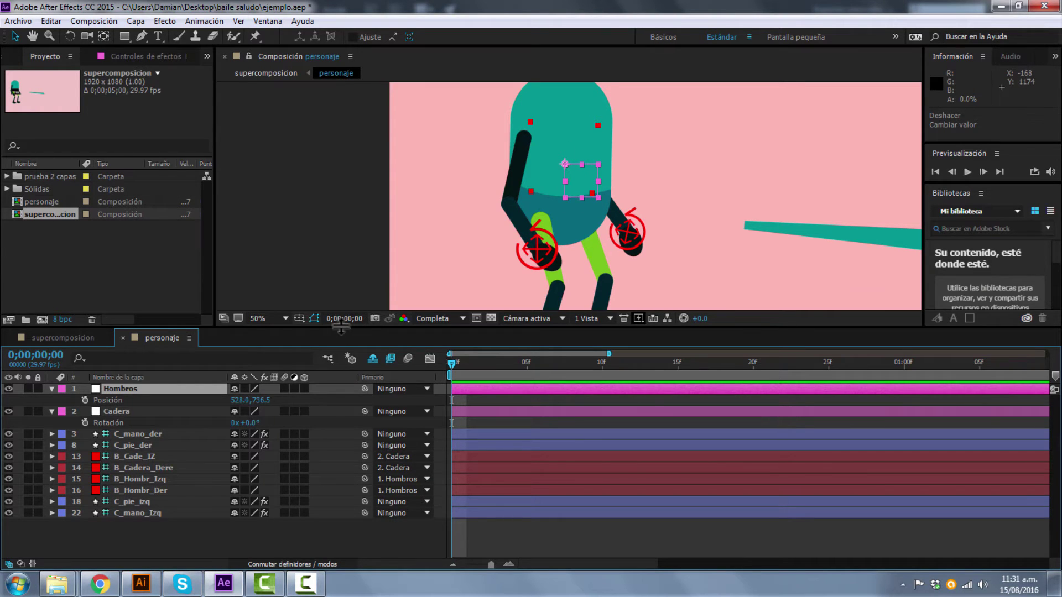
left_click(522, 145)
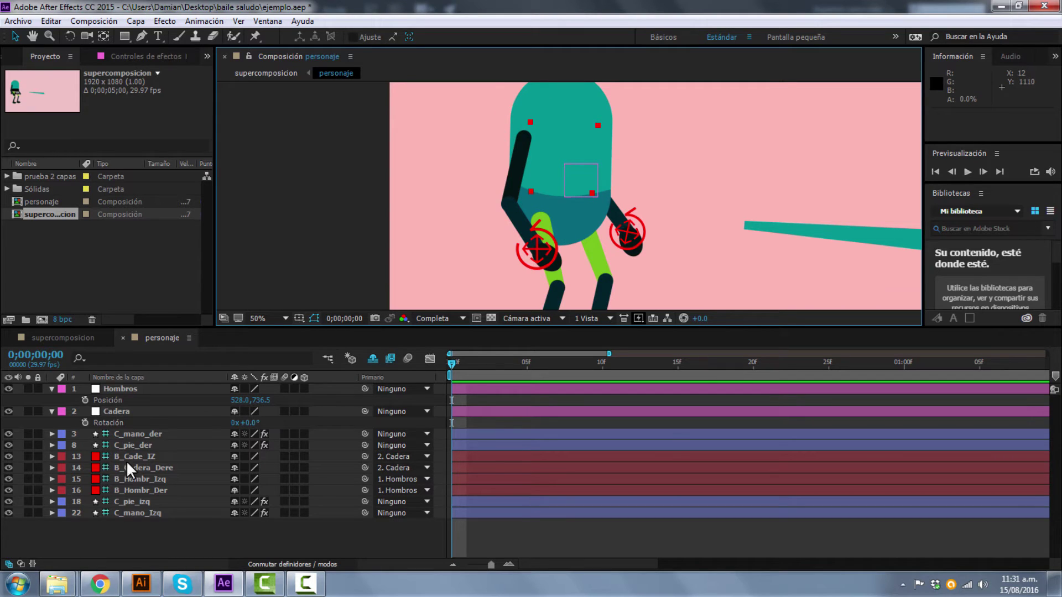
left_click(126, 389)
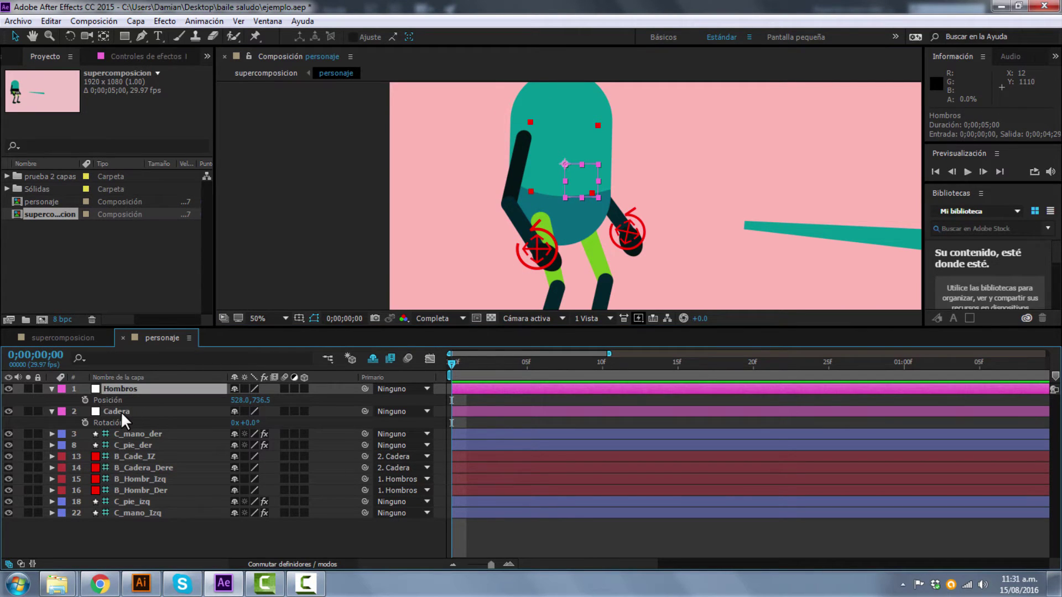
left_click(121, 412)
left_click(120, 389)
left_click(187, 541)
left_click(374, 358)
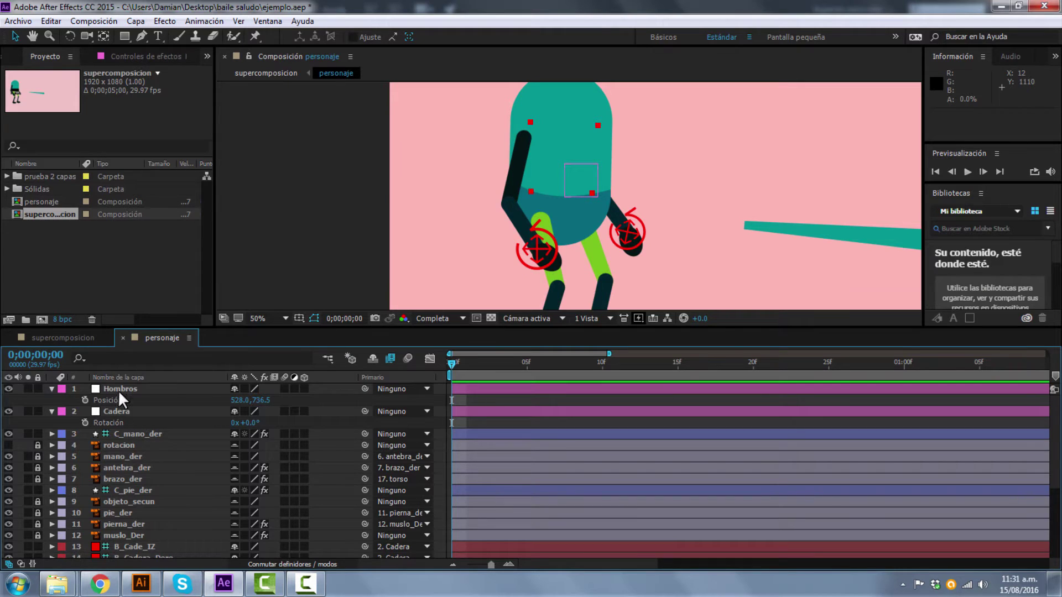
Unlock the brazo_der layer, parent it to the Hombros null in place of torso, and lock it again
scroll(93, 469, "down", 1)
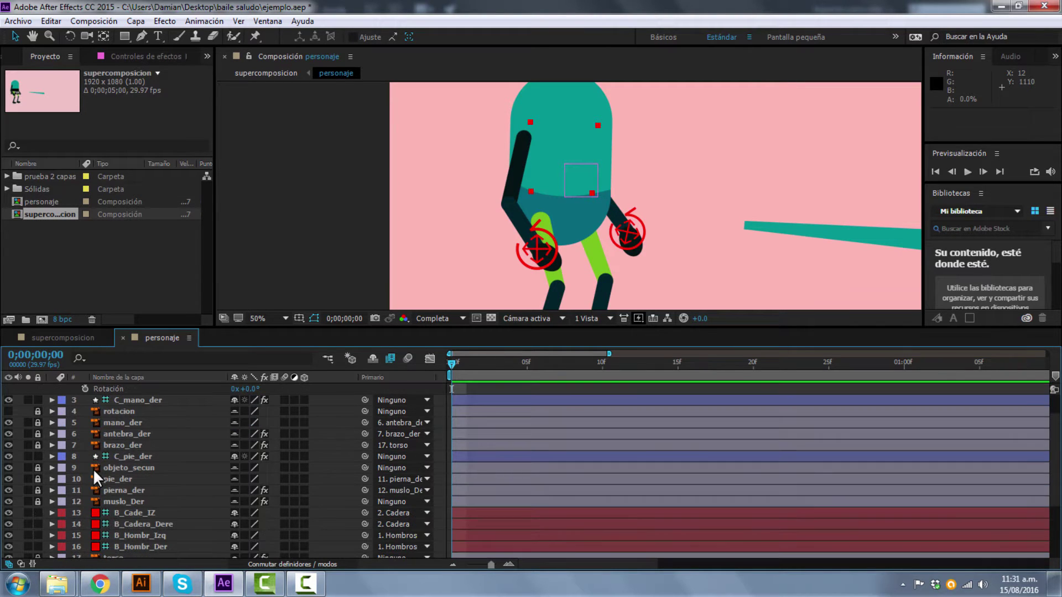
left_click(125, 422)
left_click(125, 423, "ctrl")
left_click(36, 445)
left_click(122, 447)
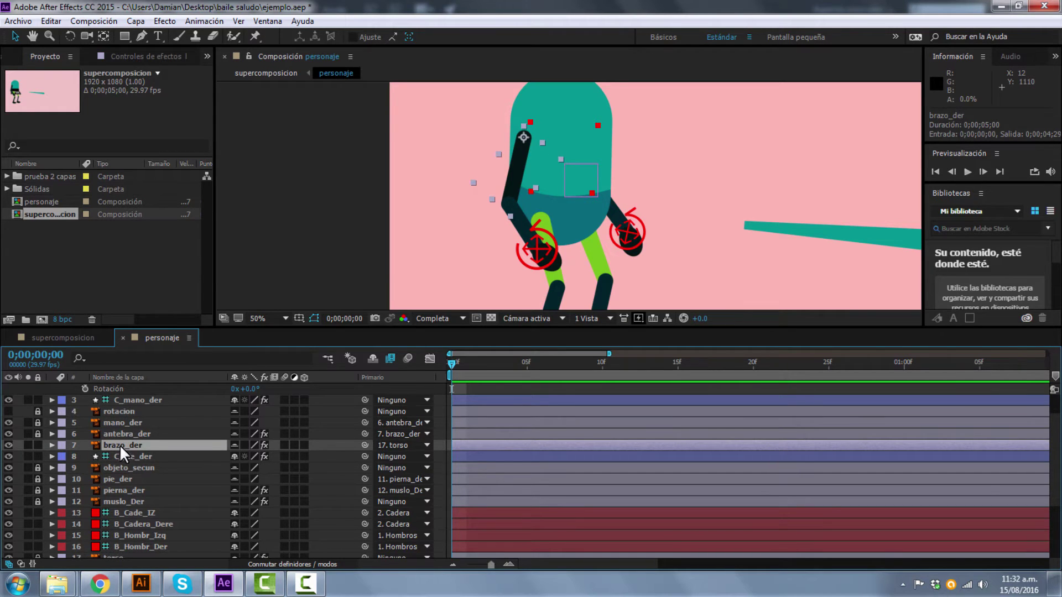
left_click(393, 447)
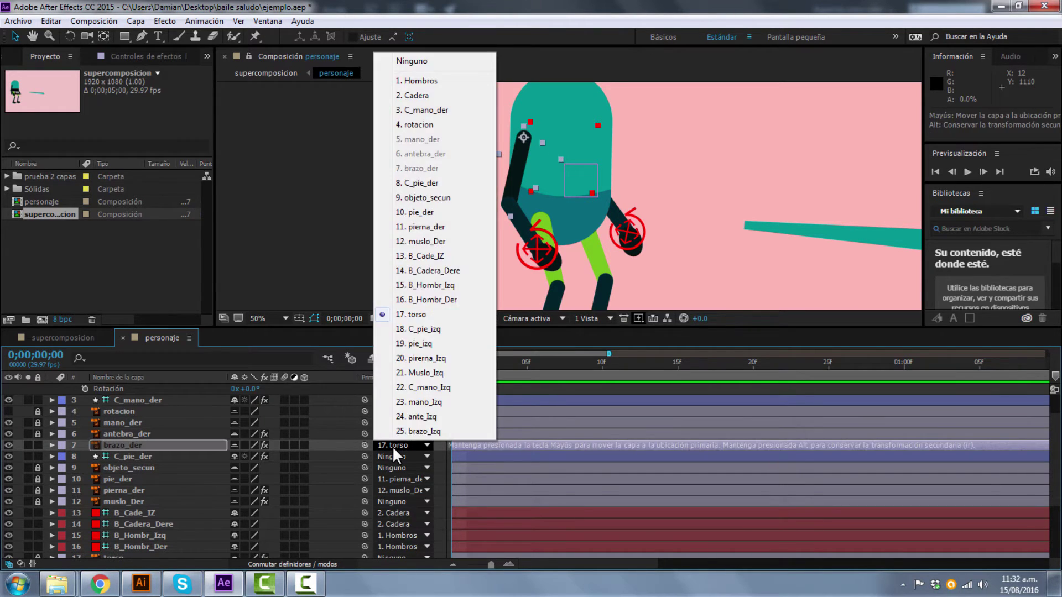
left_click(417, 82)
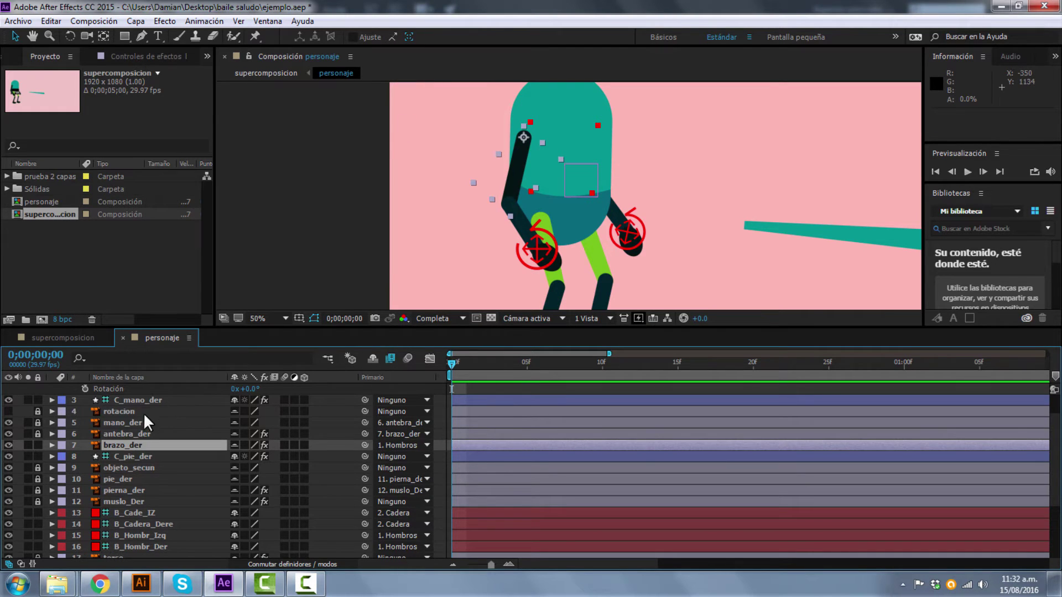
left_click(38, 445)
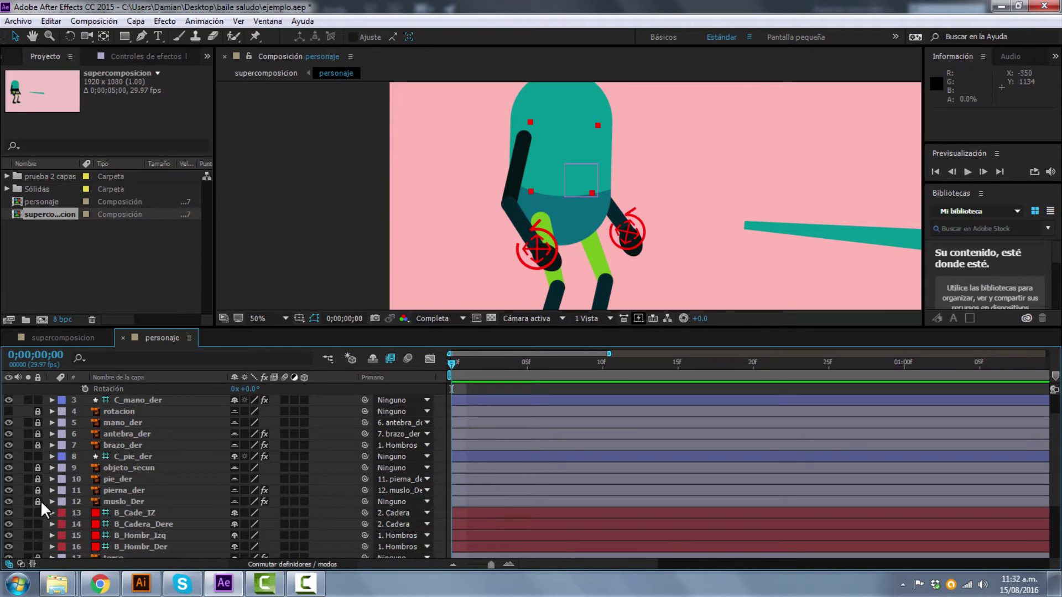
Unlock the muslo_Der layer, parent it to the Cadera null, and lock it again
left_click(121, 501)
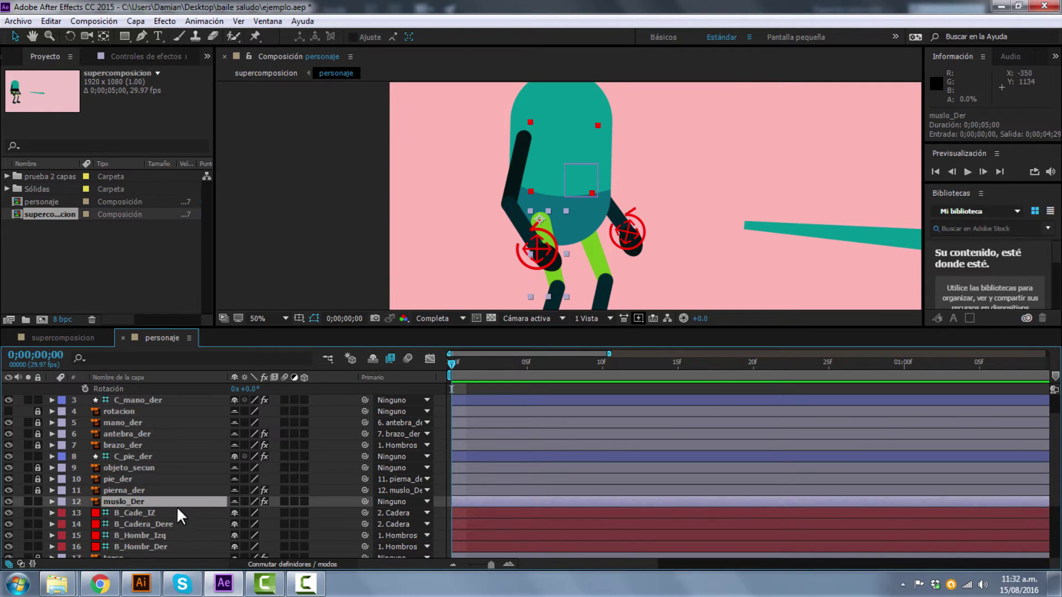
left_click(393, 503)
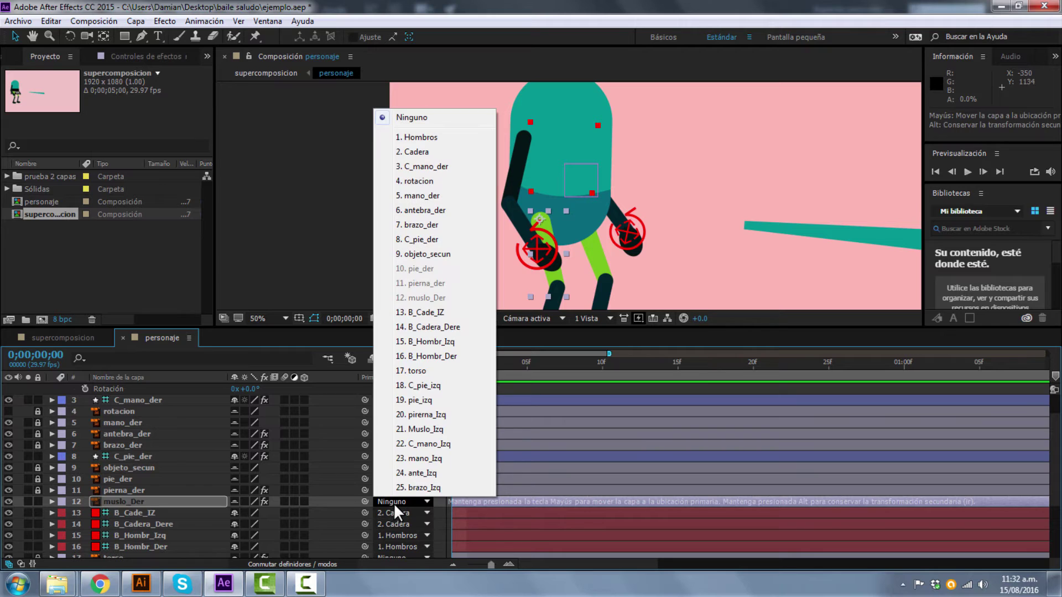
left_click(420, 152)
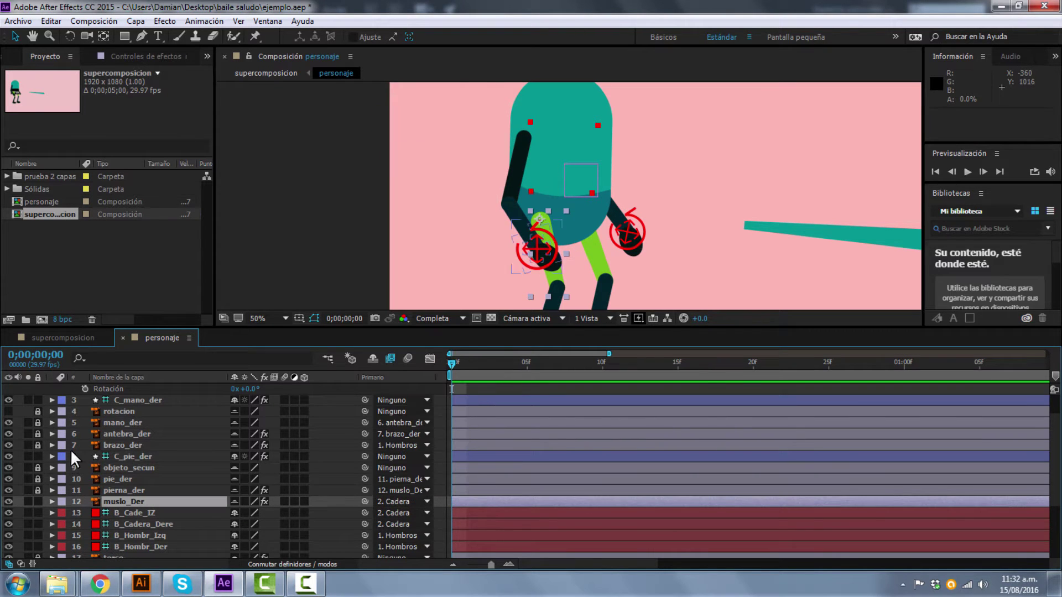
left_click(37, 501)
Unlock the Muslo_Izq layer, parent it to the Cadera null, and lock it again
scroll(62, 512, "down", 2)
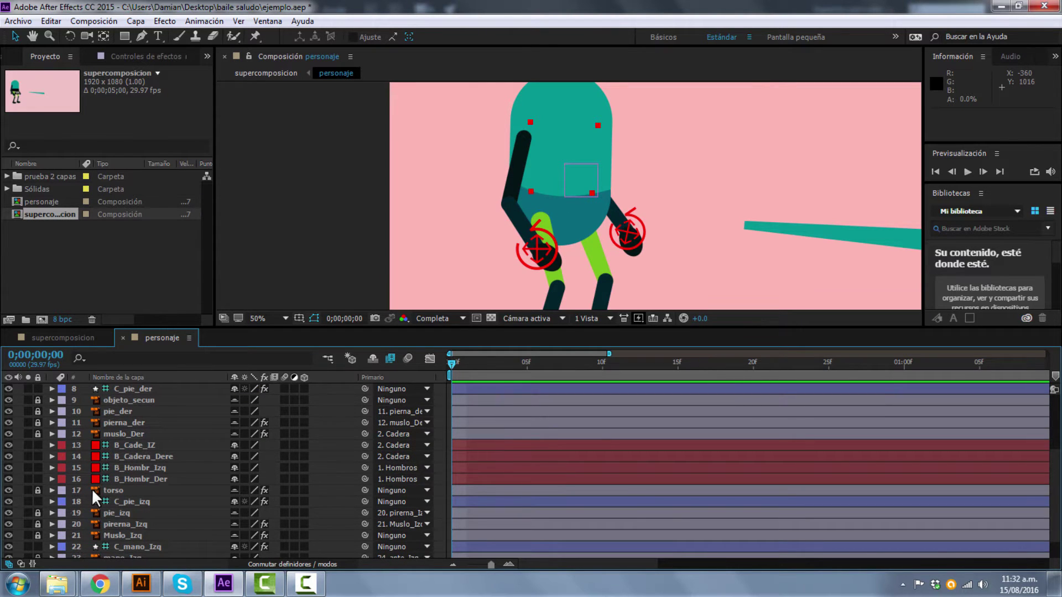
scroll(92, 489, "down", 1)
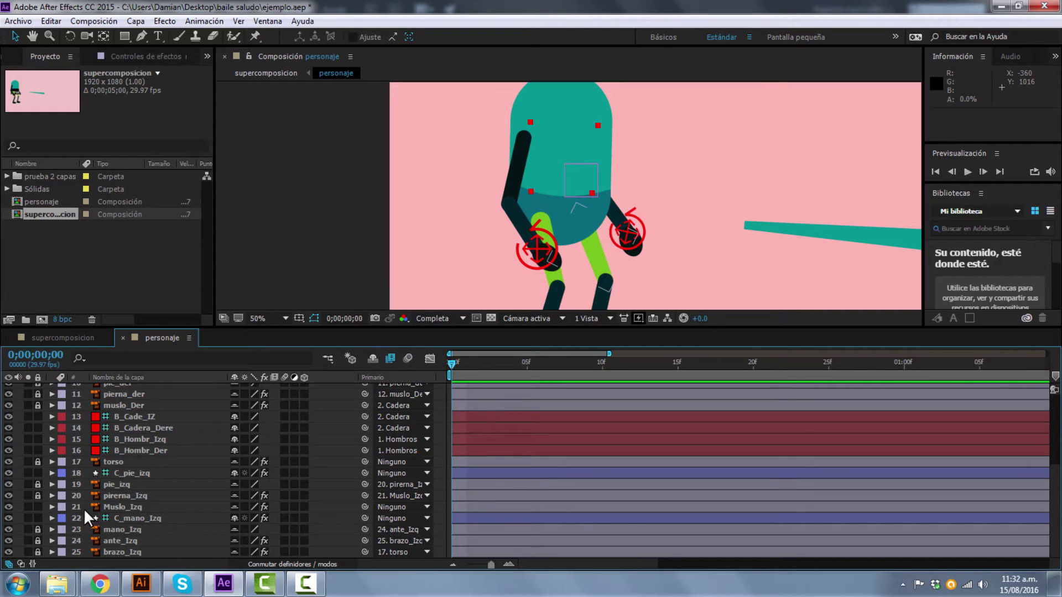
left_click(381, 506)
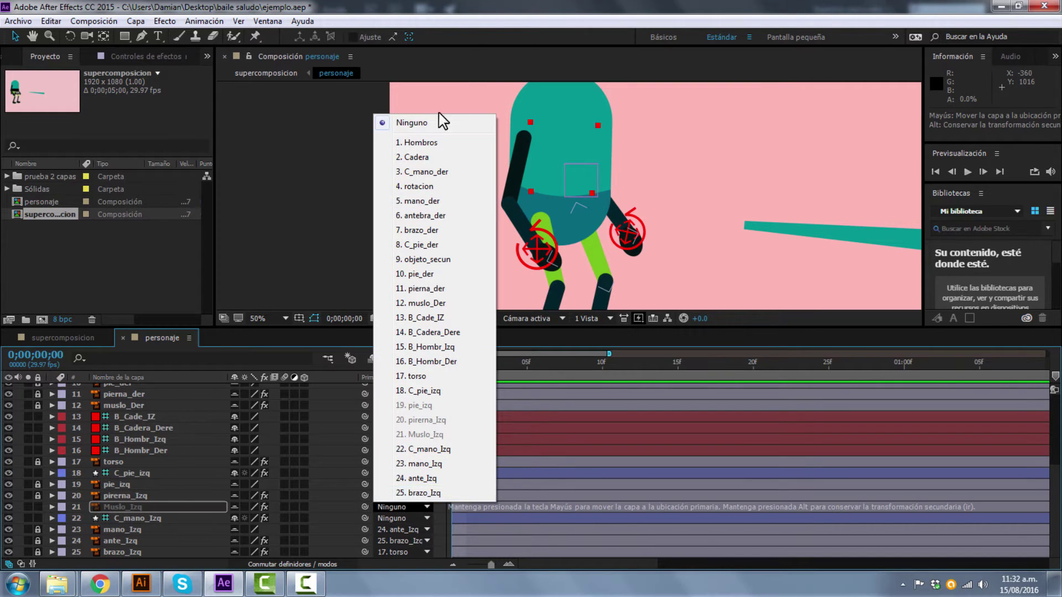
left_click(422, 158)
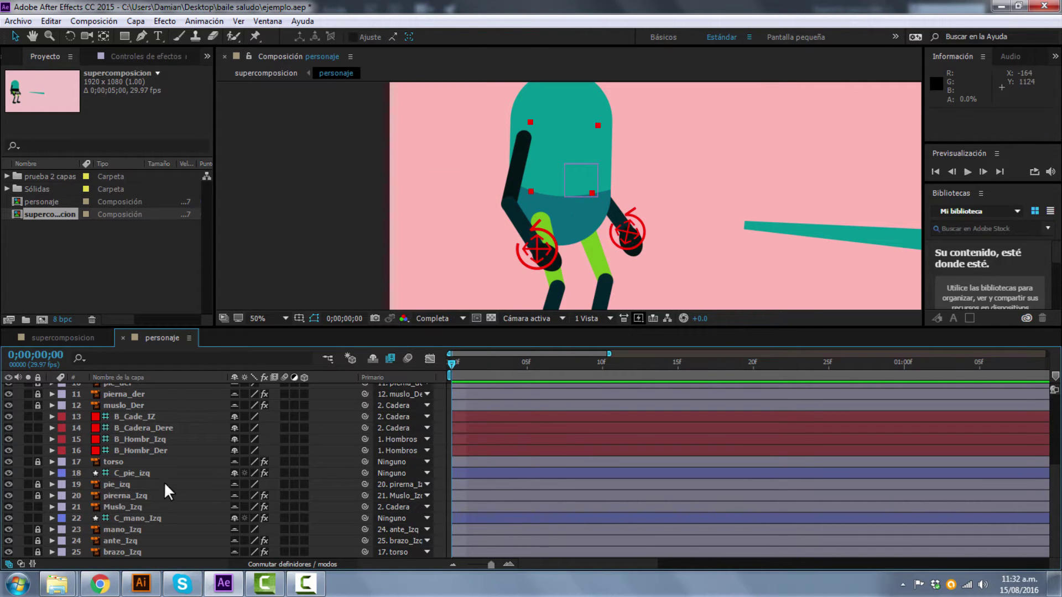
left_click(37, 506)
Unlock the brazo_Izq layer, parent it to the Hombros null in place of torso, and lock it again
left_click(38, 553)
left_click(105, 552)
left_click(387, 552)
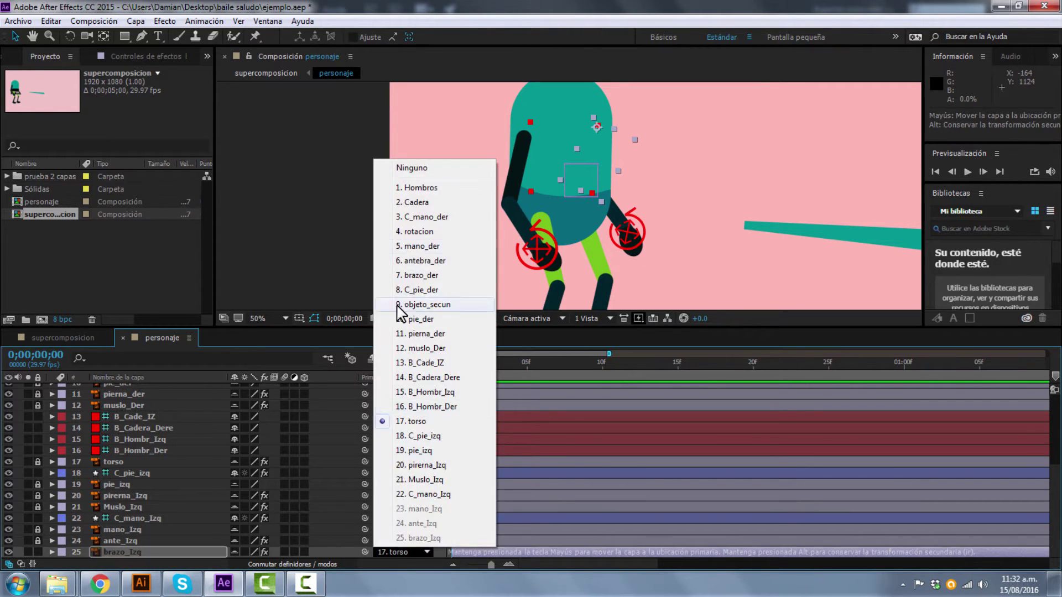
left_click(430, 191)
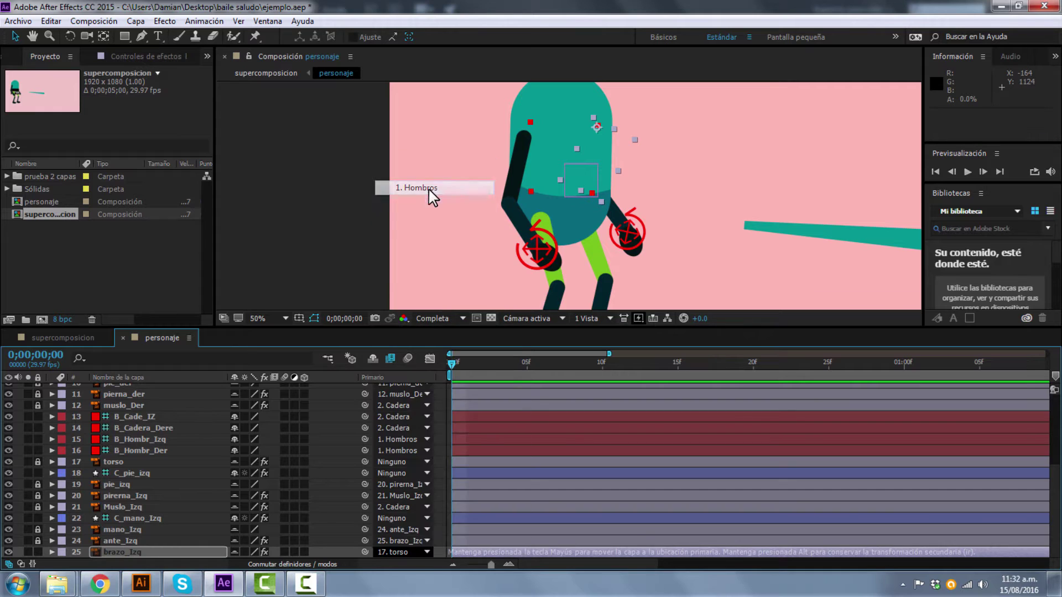
left_click(38, 552)
Hide the shy layers, then test the hips with the parented legs by rotating the Cadera null, and undo the rotation
left_click(373, 359)
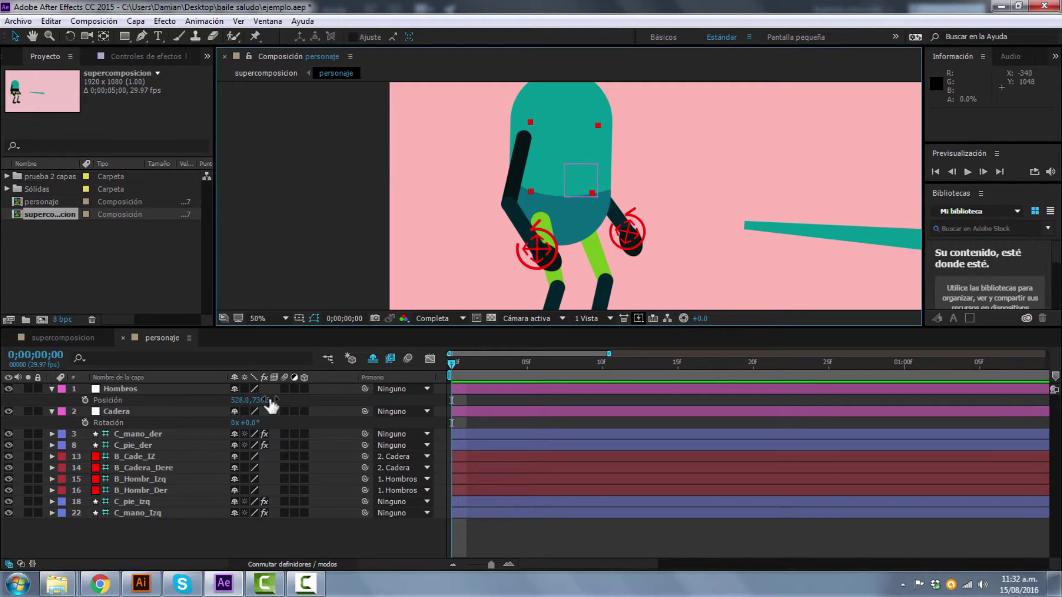
left_click_drag(340, 328, 340, 362)
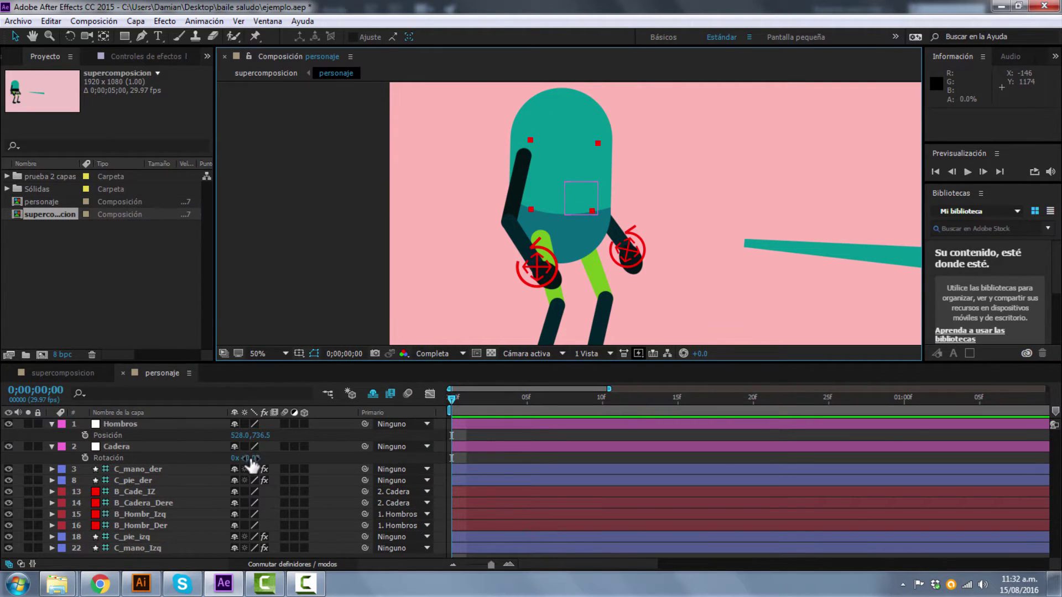
left_click_drag(246, 459, 211, 454)
key("ctrl+z")
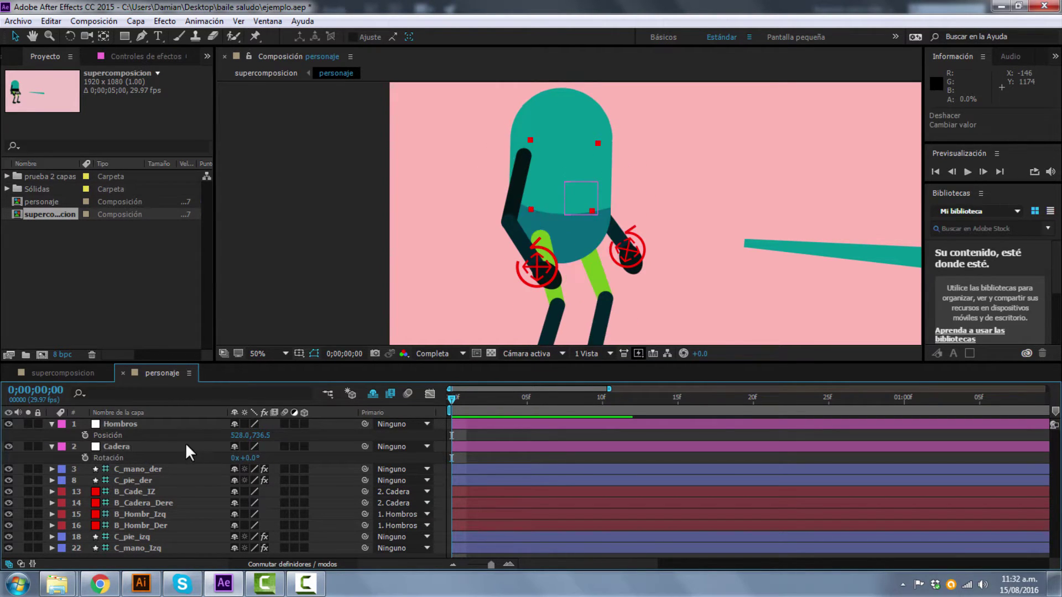
Reveal the Hombros null's Rotation, test rotating it to about 8°, and undo the rotation
left_click(112, 423)
key("r")
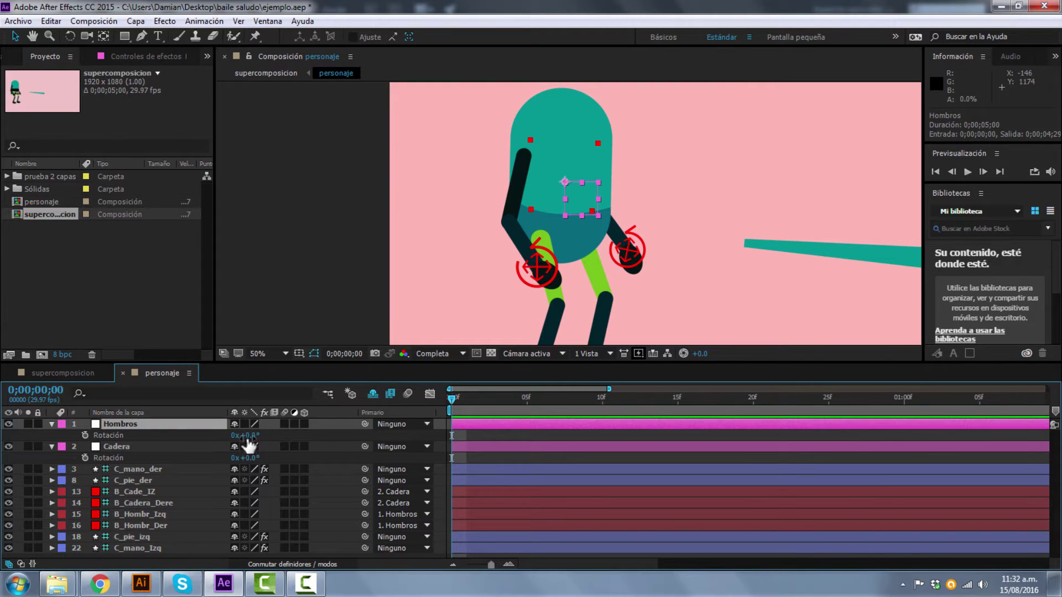
left_click_drag(244, 435, 223, 403)
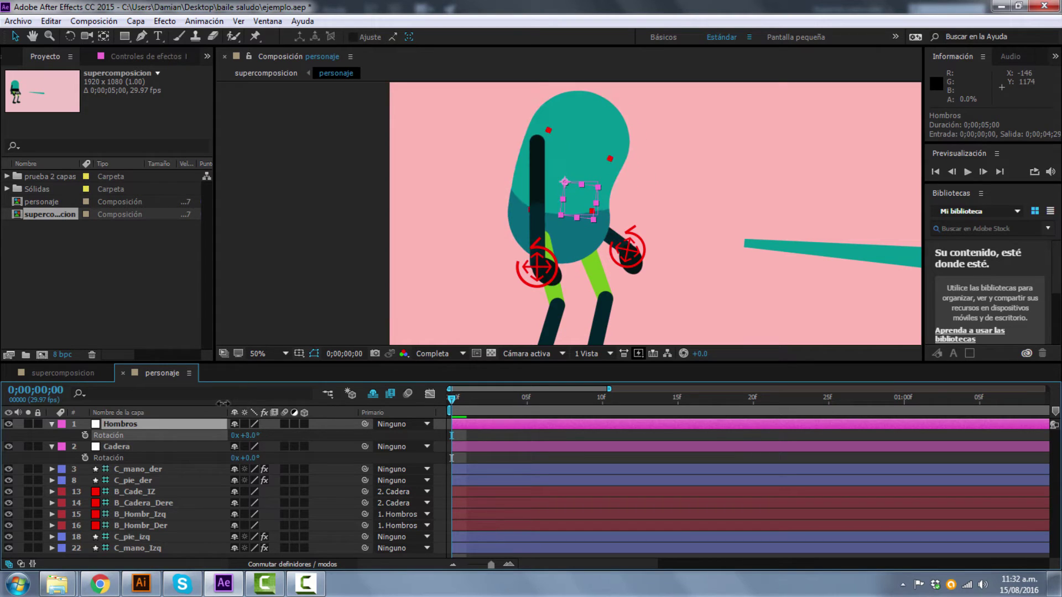
key("ctrl+z")
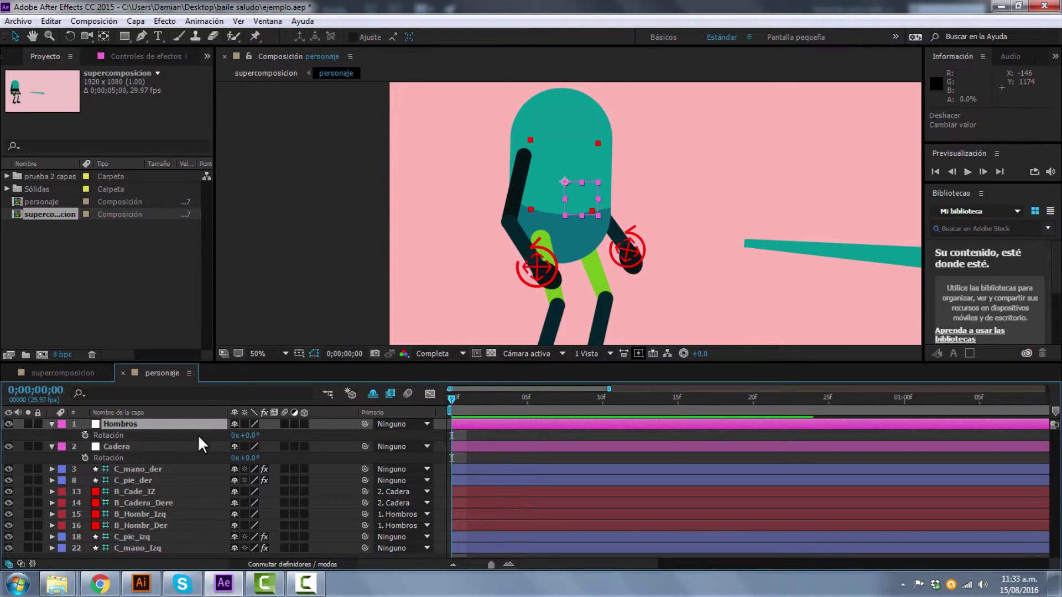
Lock the four torso bone layers B_Cade_IZ, B_Cadera_Dere, B_Hombr_Izq and B_Hombr_Der
left_click_drag(250, 360, 249, 266)
left_click(138, 395)
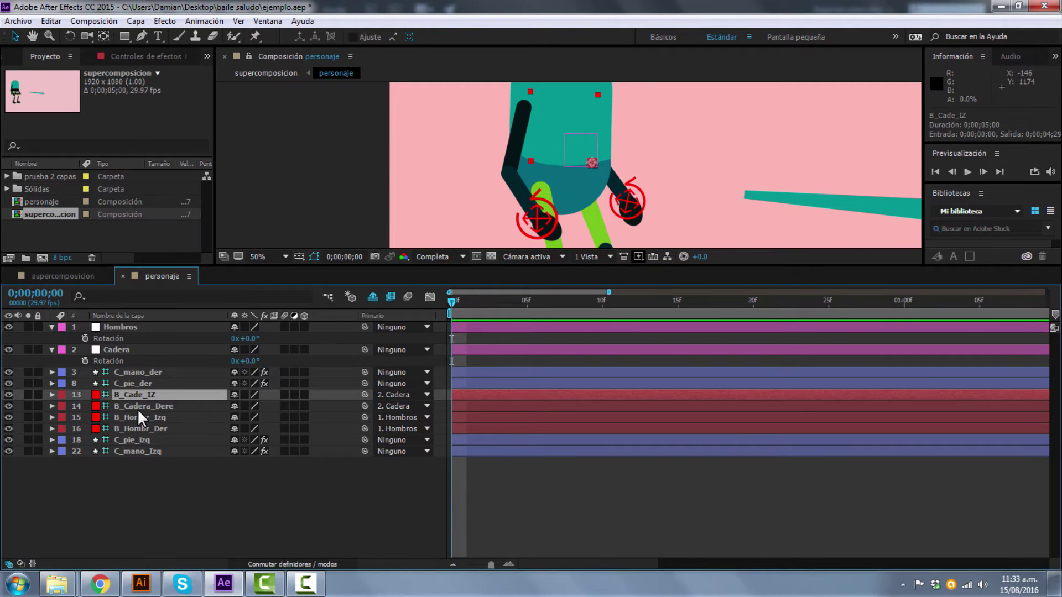
left_click(136, 427, "shift")
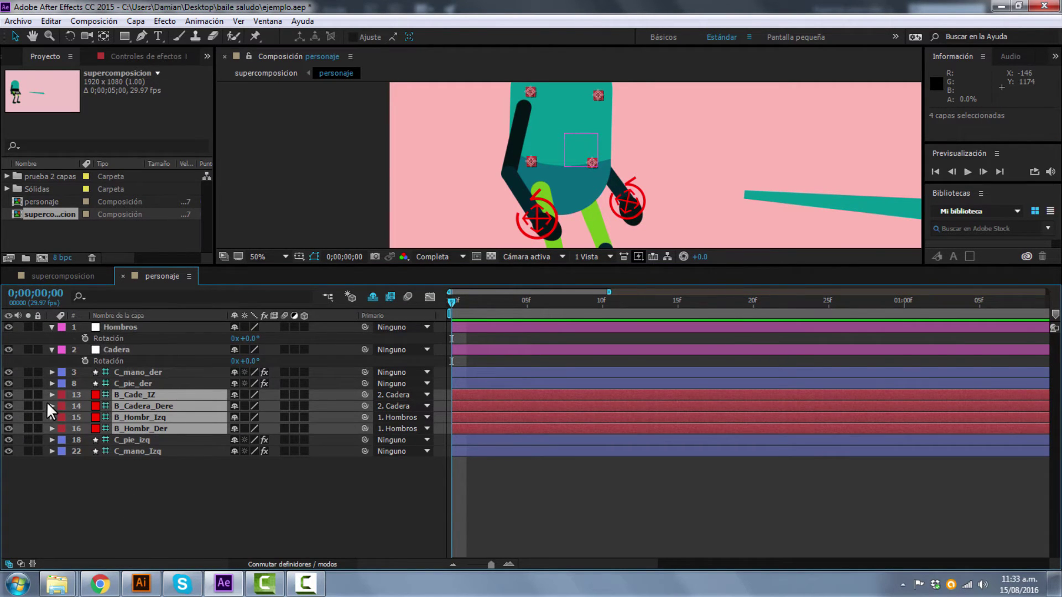
left_click_drag(37, 395, 38, 429)
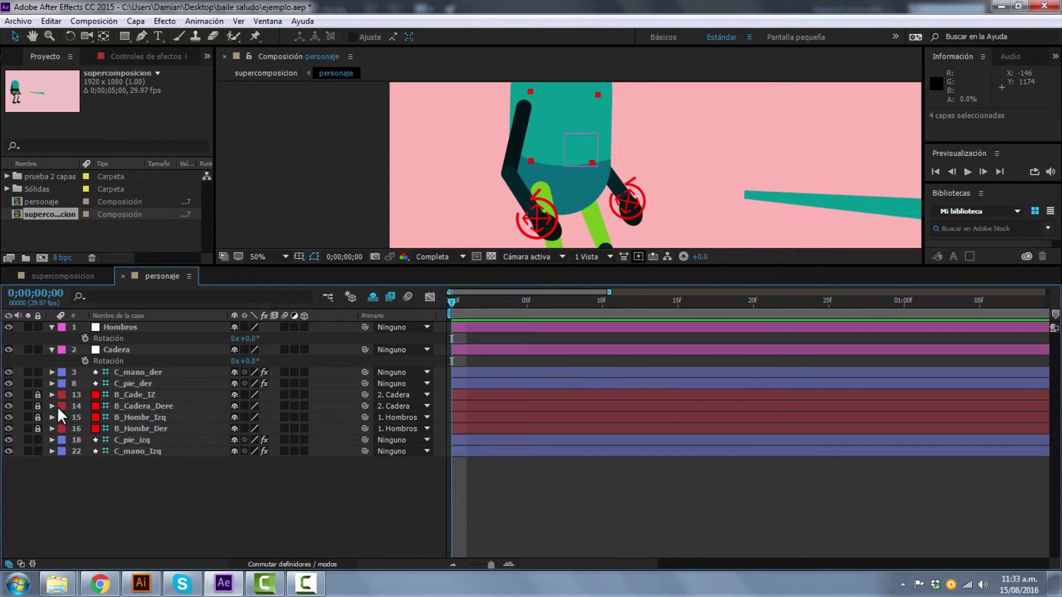
Mark the four locked bone layers as shy to hide them, and collapse the properties of Hombros and Cadera
left_click(231, 395)
left_click(232, 395)
left_click(231, 395)
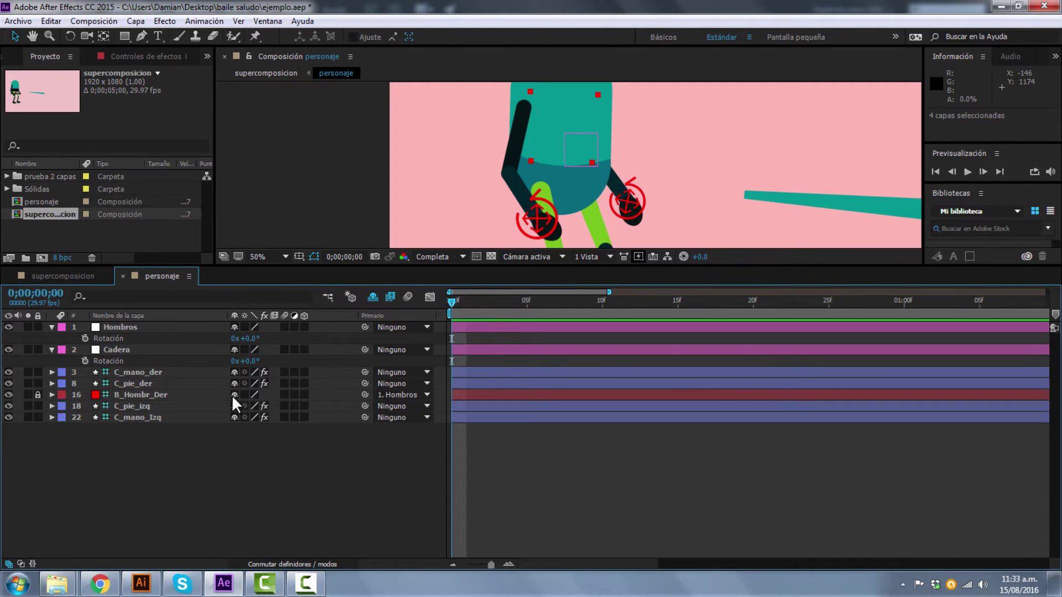
left_click(231, 395)
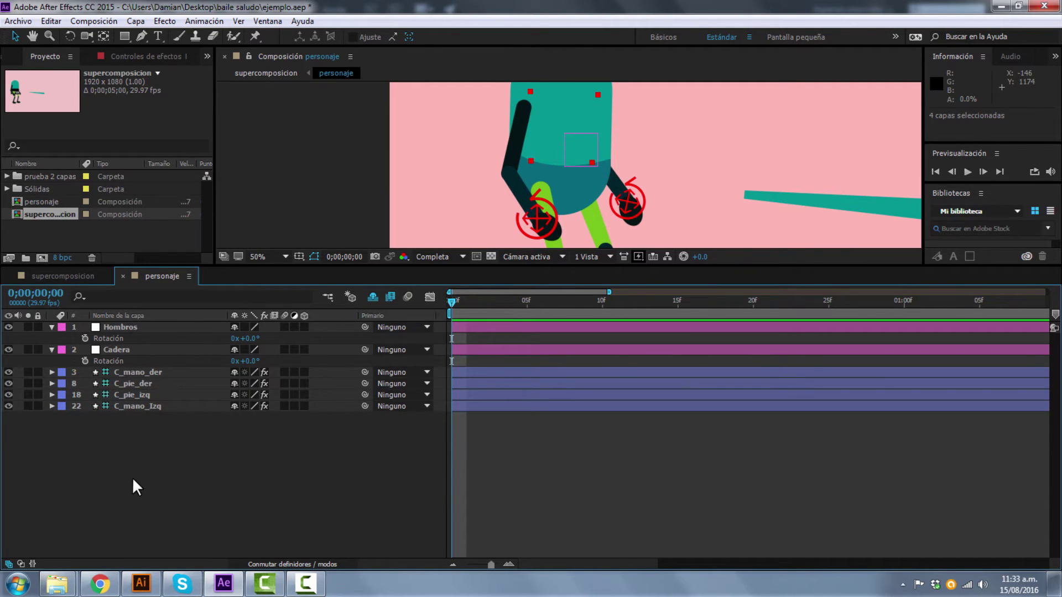
left_click(51, 327)
left_click(52, 339)
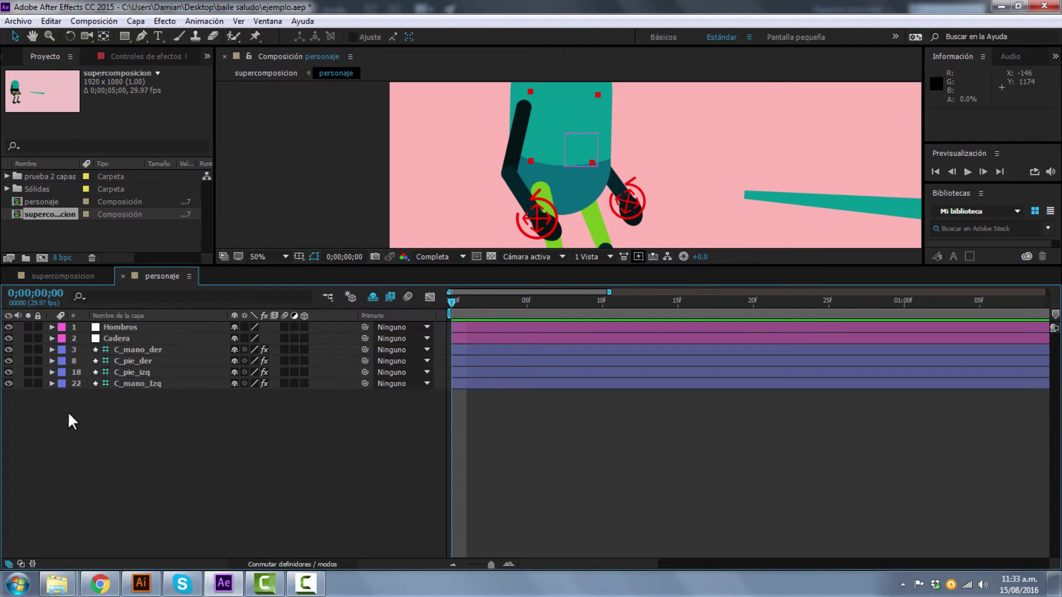
Review the remaining Hombros, Cadera, hand and foot controller layers one by one and compare them with the character in the viewer
left_click(127, 324)
left_click(121, 339)
left_click(127, 351)
left_click(130, 360)
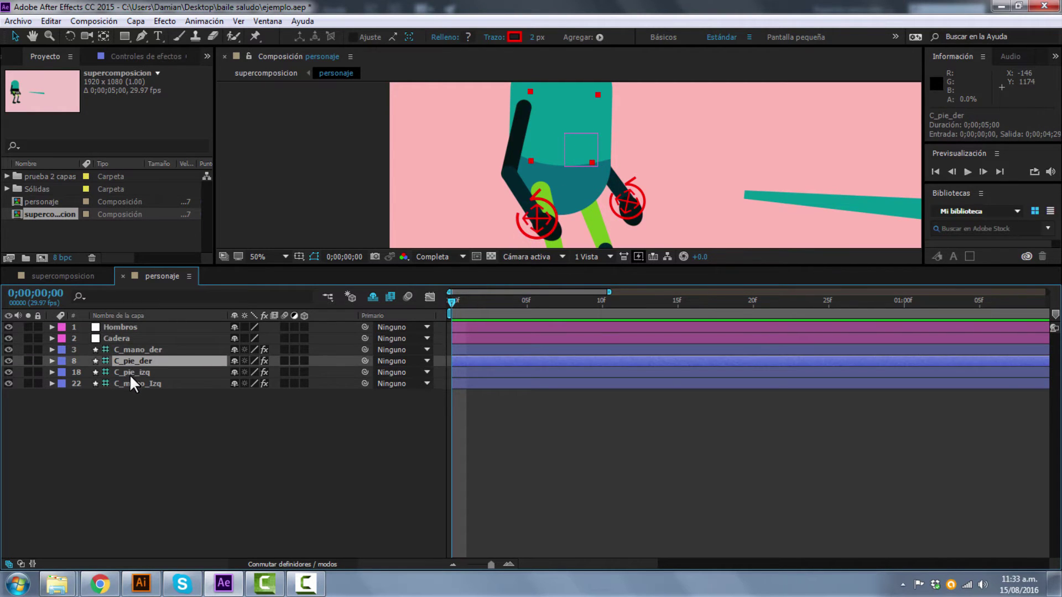
left_click(129, 374)
left_click(133, 386)
left_click(183, 473)
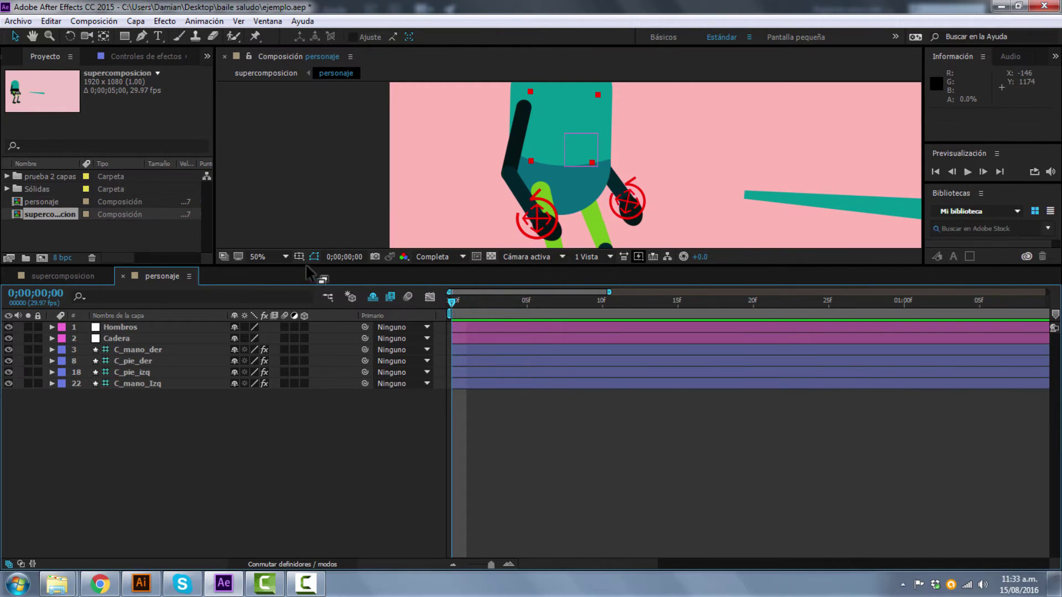
left_click_drag(305, 263, 293, 426)
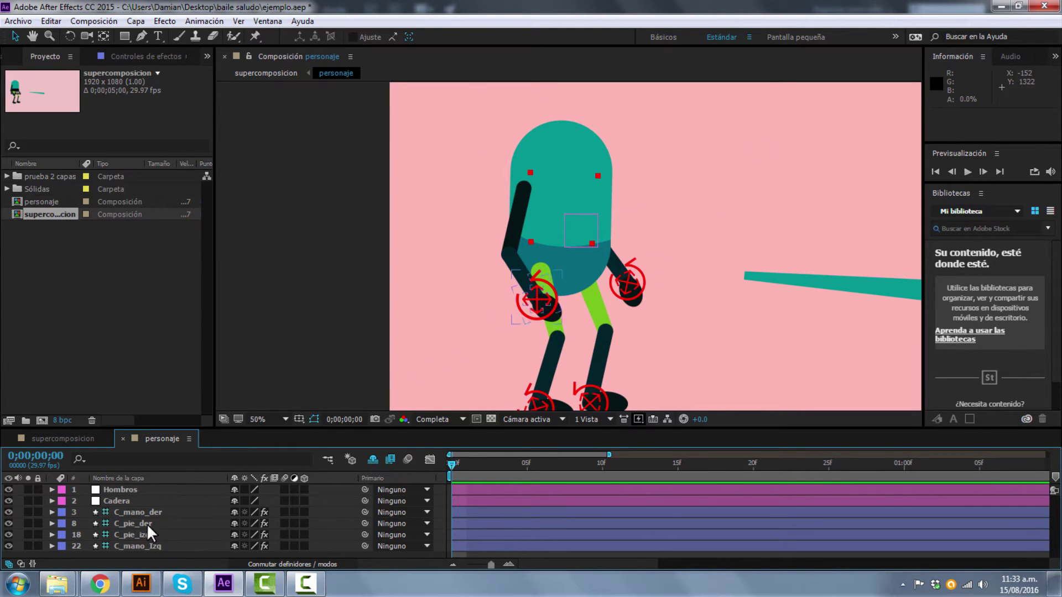
left_click_drag(211, 427, 221, 256)
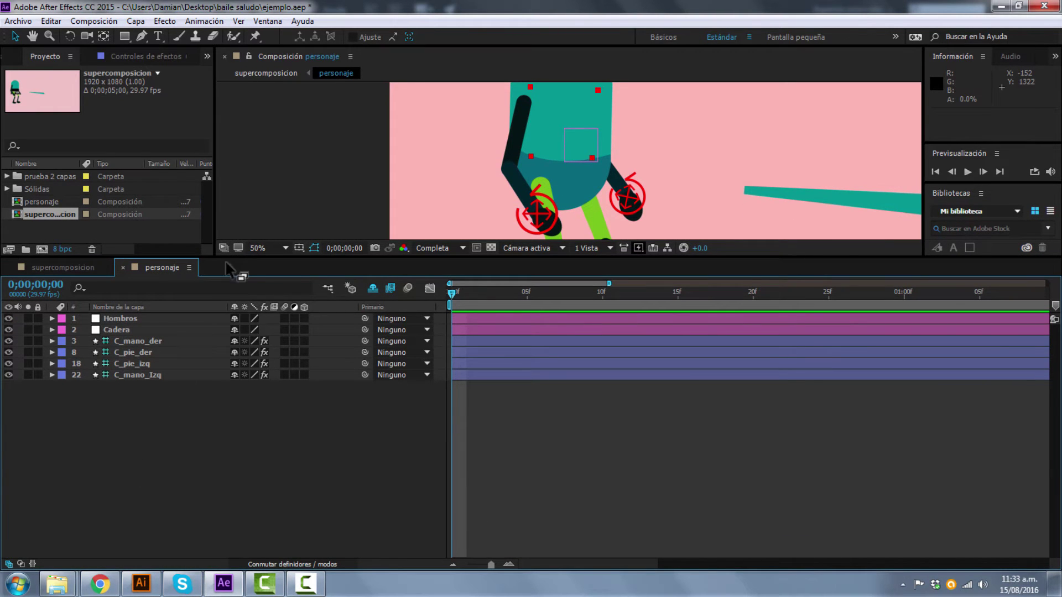
left_click_drag(227, 255, 215, 364)
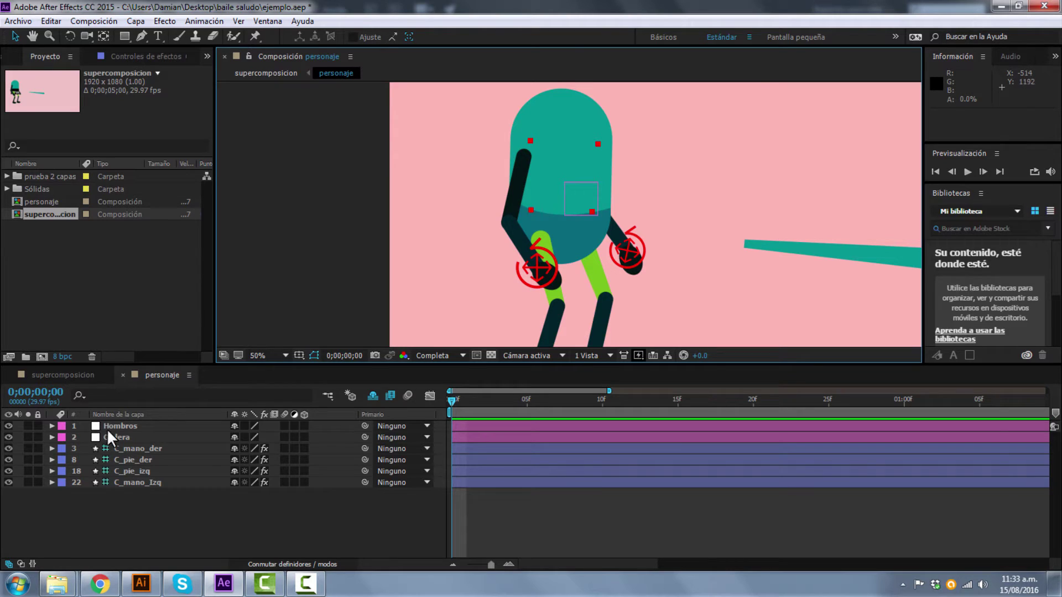
Move the C_mano_Izq layer directly below C_mano_der so the two hand controllers sit together in the layer order
left_click(136, 449)
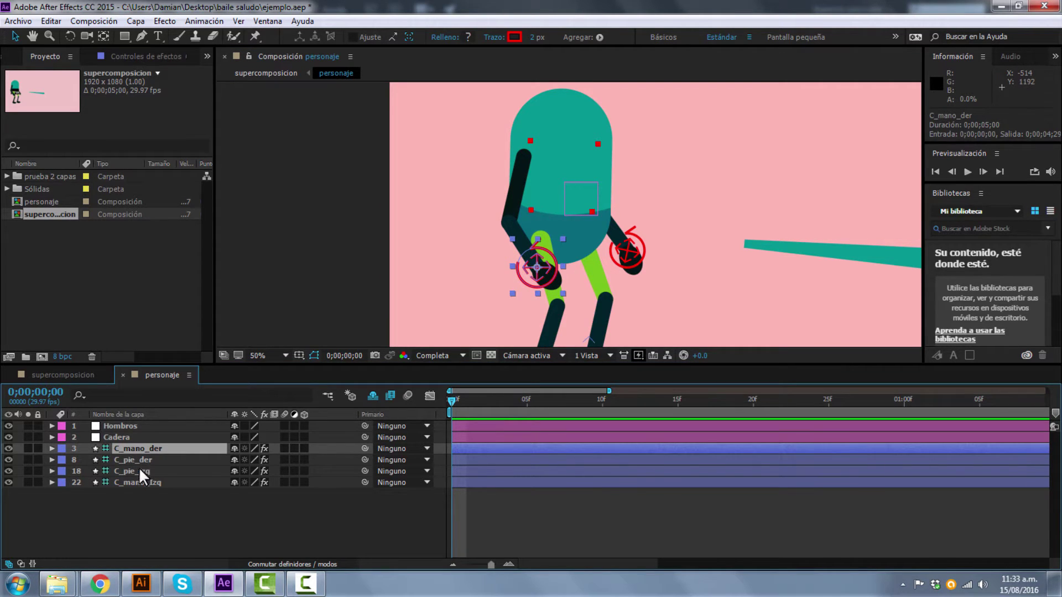
left_click(135, 481, "ctrl")
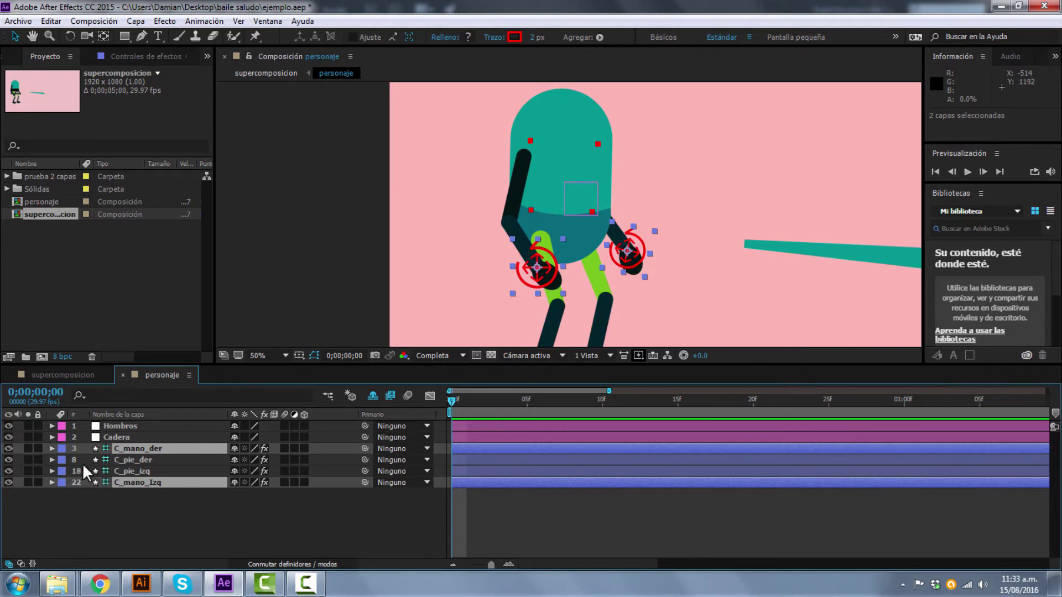
left_click(134, 519)
left_click(139, 483)
left_click_drag(141, 483, 148, 453)
left_click(128, 509)
Give the C_mano_der and C_mano_Izq controller layers the yellow (Amarillo) label colour
left_click(141, 449)
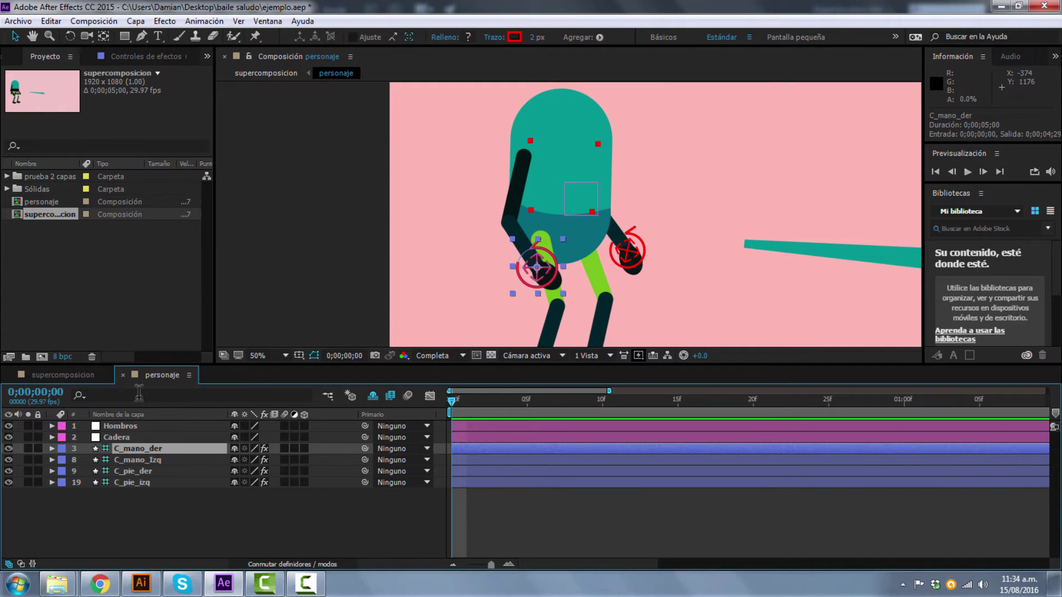
left_click(140, 459)
left_click(128, 448, "ctrl")
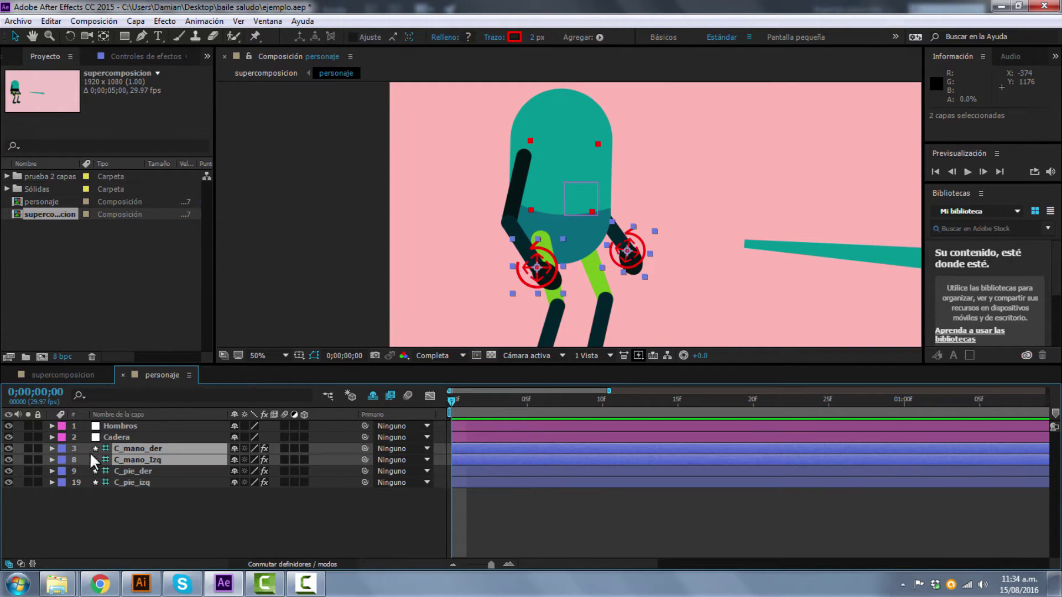
left_click(63, 449)
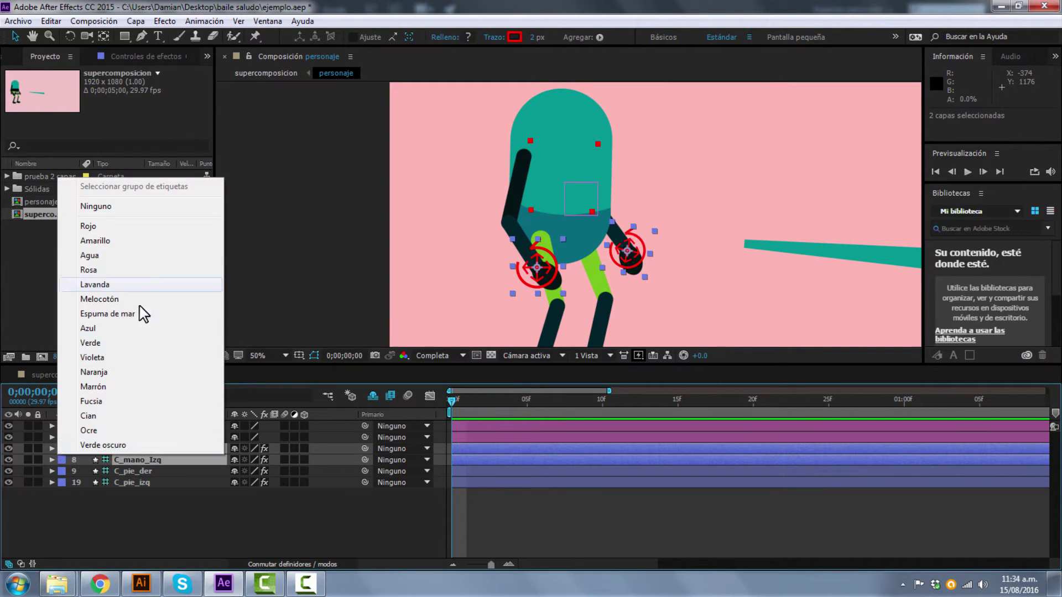
left_click(107, 242)
left_click(449, 510)
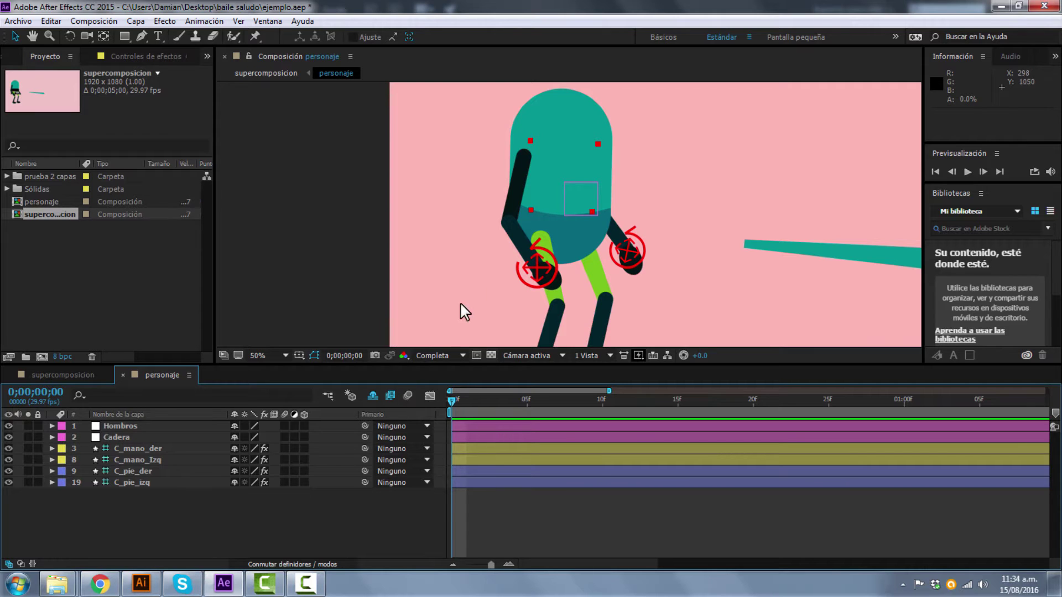
Try moving both hand controllers and both foot controllers in the viewer to test the arms and legs
left_click_drag(529, 281, 444, 288)
left_click_drag(624, 263, 596, 227)
left_click_drag(458, 194, 458, 174)
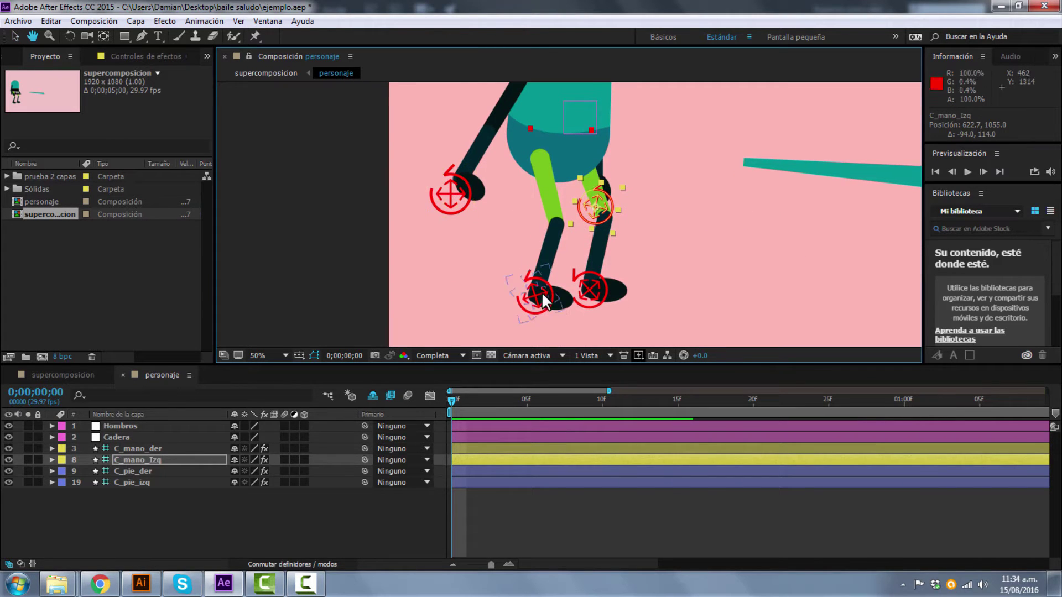
left_click_drag(542, 292, 526, 259)
left_click_drag(581, 293, 617, 271)
Undo the test moves of the hand and foot controllers and clear the layer selection
key("ctrl+z")
key("ctrl+z")
key("ctrl+z")
key("ctrl+z")
key("ctrl+z")
key("ctrl+z")
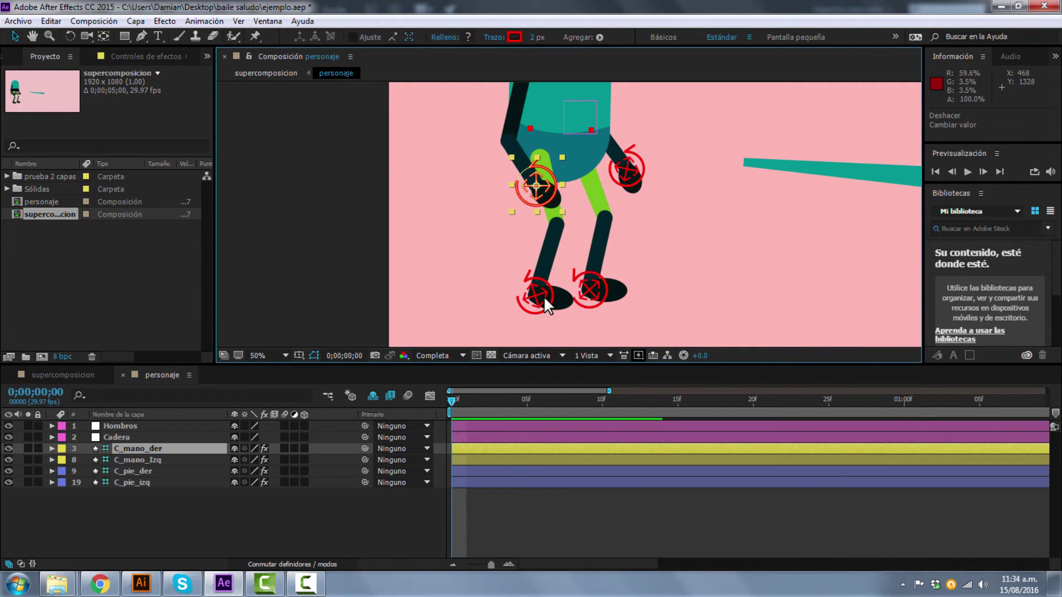
left_click(305, 279)
Try posing the whole character by moving the torso nulls and the foot controllers in the viewer
scroll(382, 269, "down", 2)
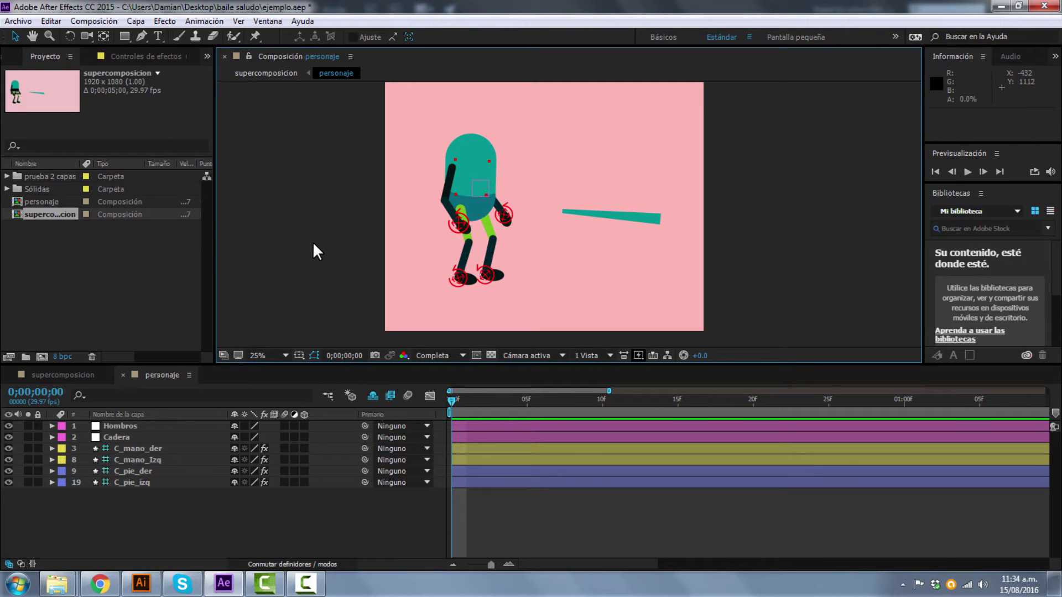
left_click(476, 184)
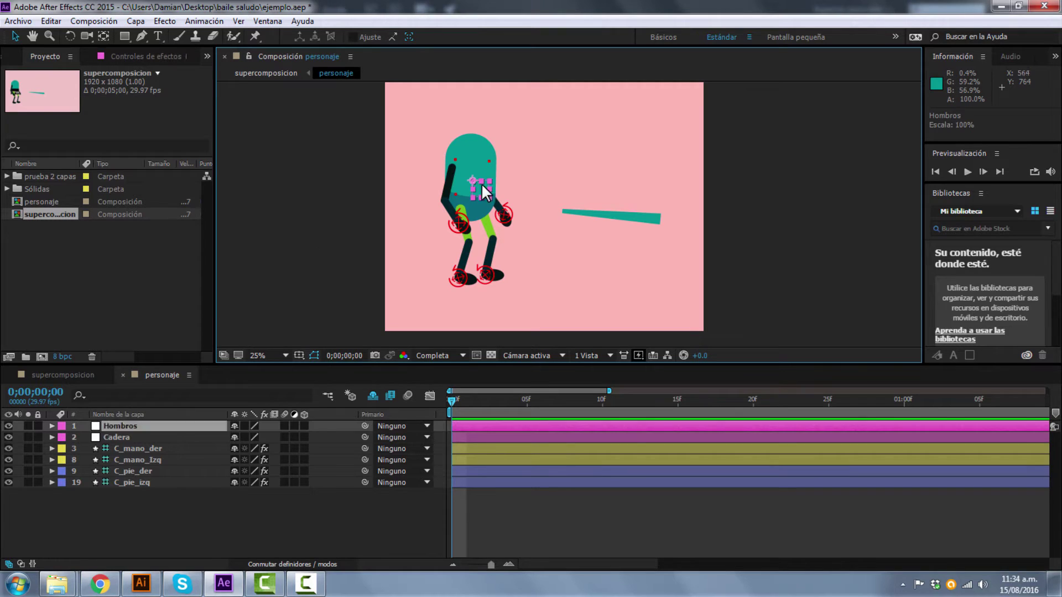
left_click_drag(498, 188, 540, 183)
left_click_drag(458, 224, 502, 172)
left_click(473, 184)
left_click_drag(456, 276, 490, 248)
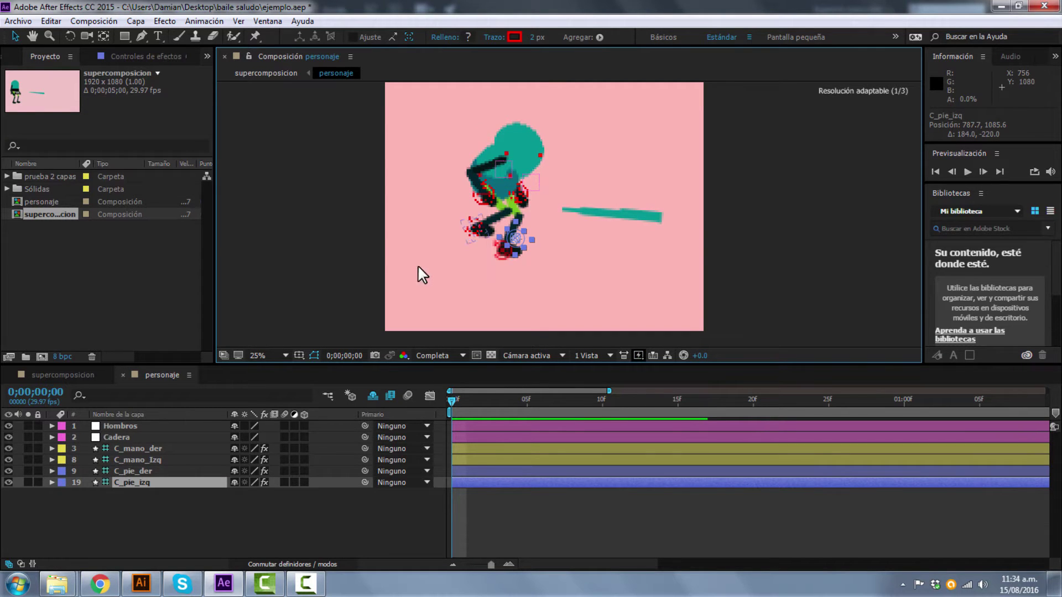
Undo the test pose of the torso and feet, continuing back through the yellow label change on the hand controllers
key("ctrl+z")
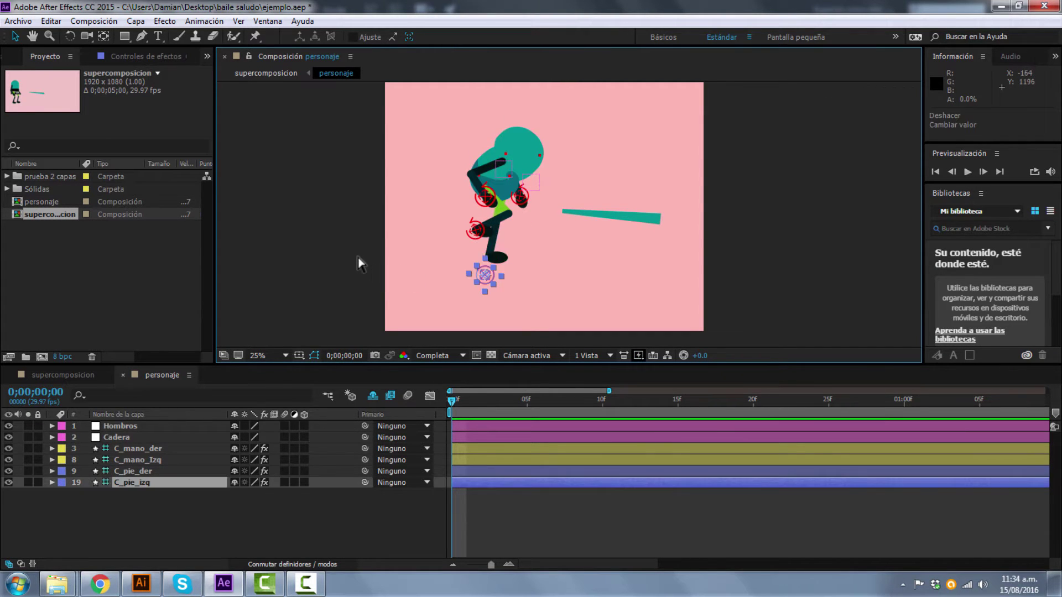
key("ctrl+z")
key("ctrl+z")
key("ctrl+z")
key("ctrl+z")
key("ctrl+z")
key("ctrl+z")
key("ctrl+z")
key("ctrl+z")
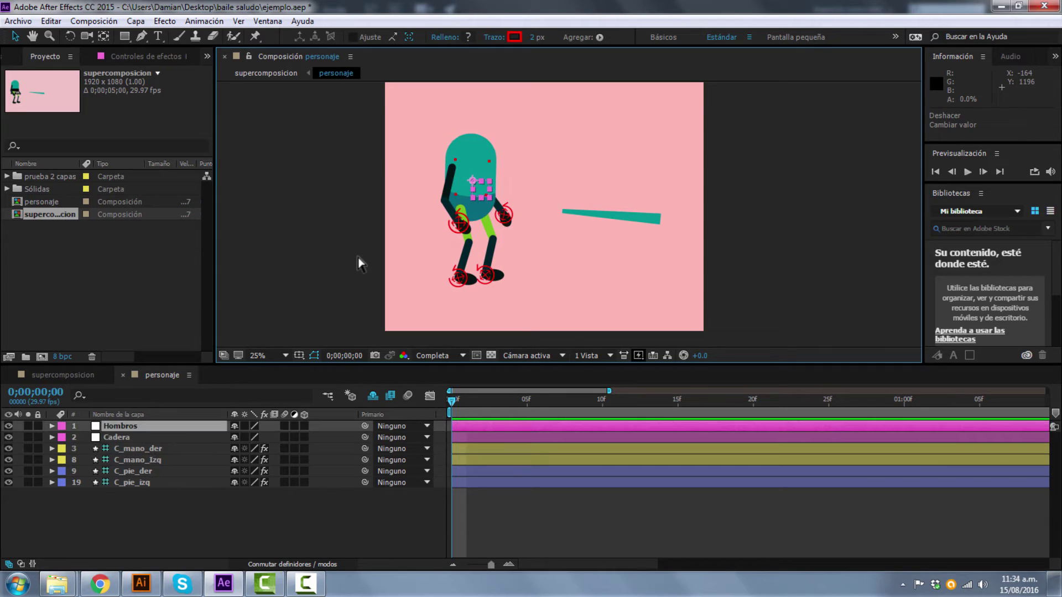
key("ctrl+z")
key("ctrl+z")
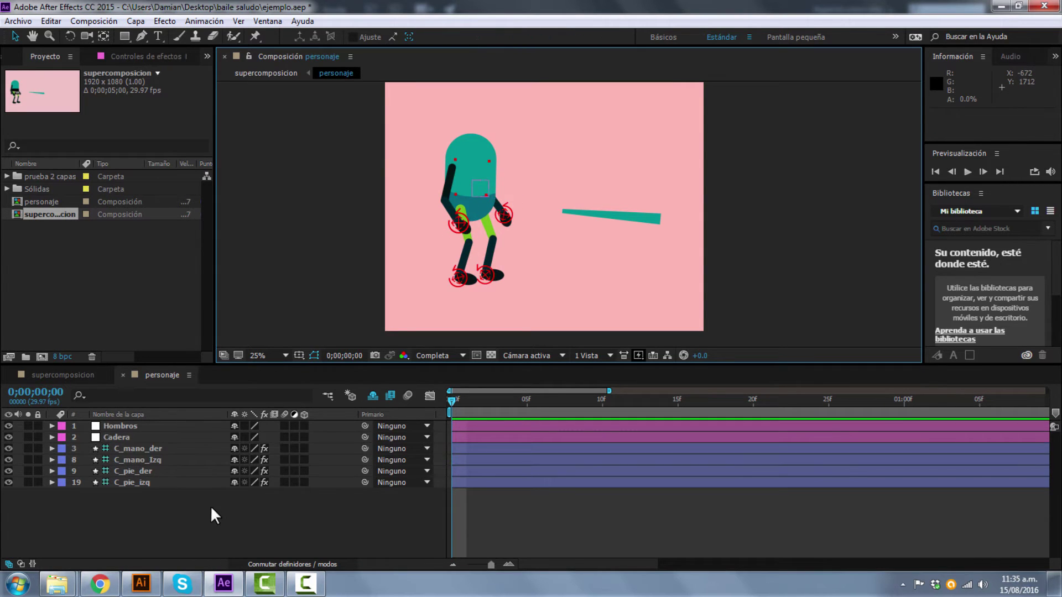
Reapply the yellow (Amarillo) label to the C_mano_der and C_mano_Izq layers
left_click(122, 449)
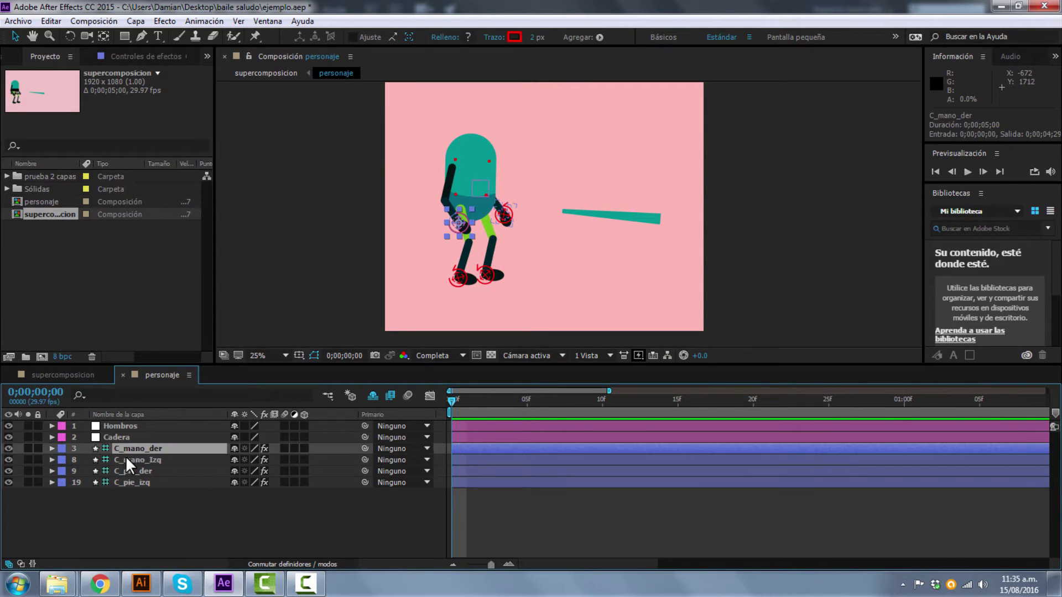
left_click(126, 459, "ctrl")
left_click(62, 460)
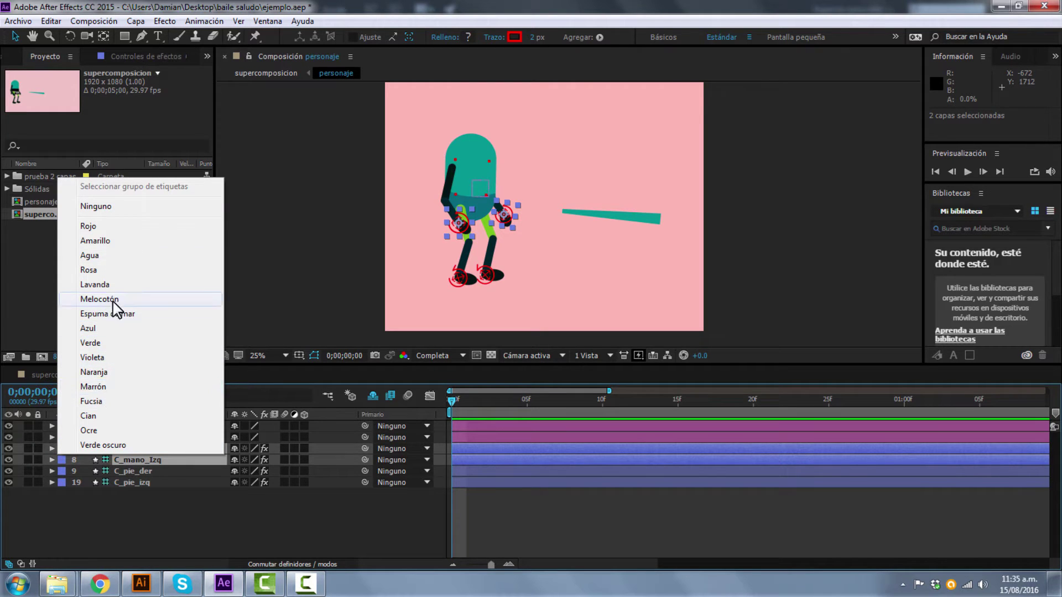
left_click(111, 240)
left_click(165, 519)
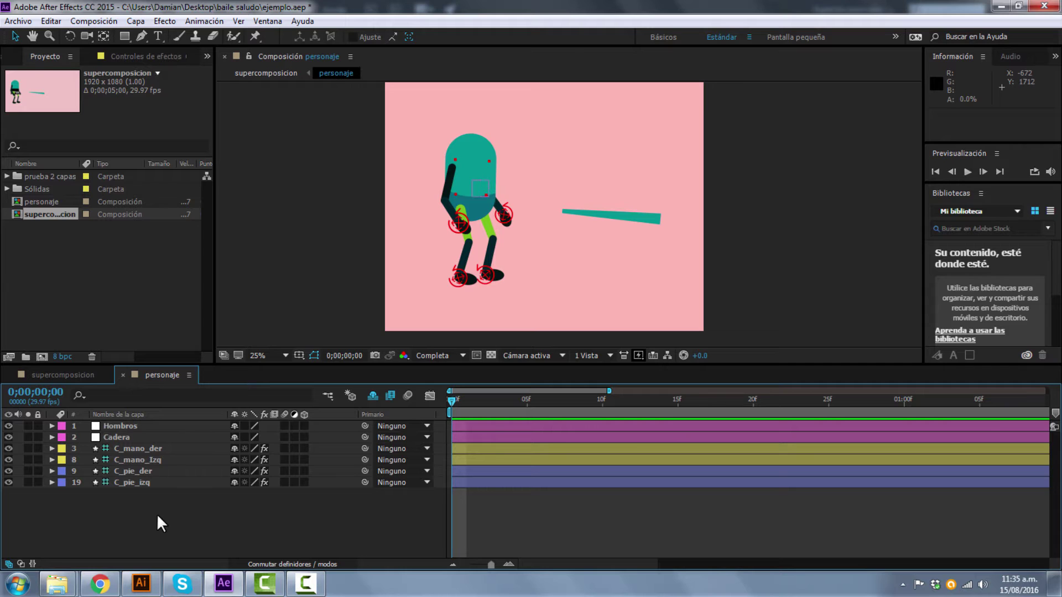
Add a new null object to the personaje composition
right_click(157, 514)
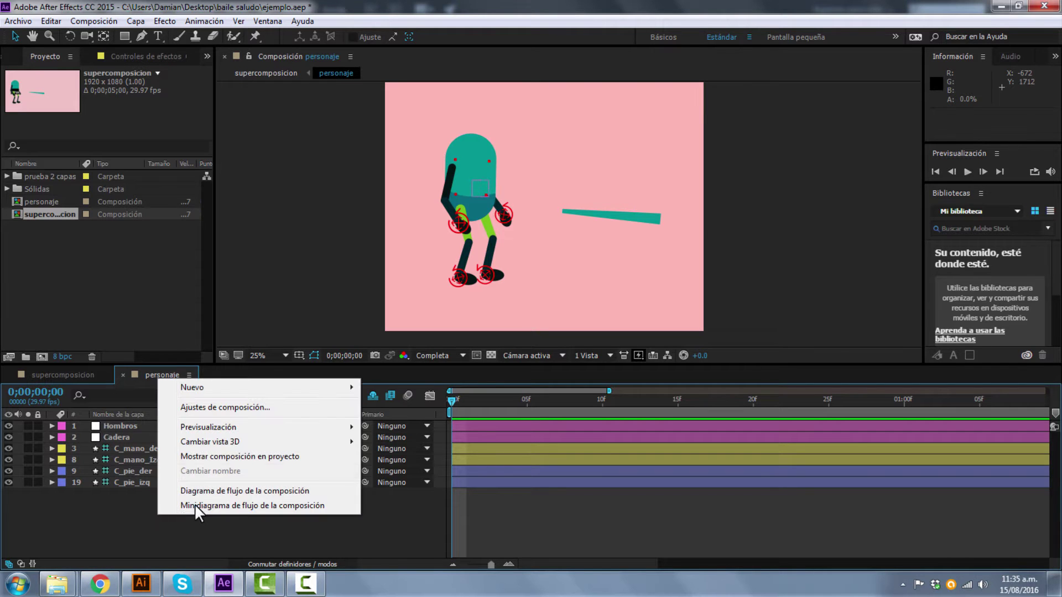
mouse_move(310, 394)
left_click(437, 466)
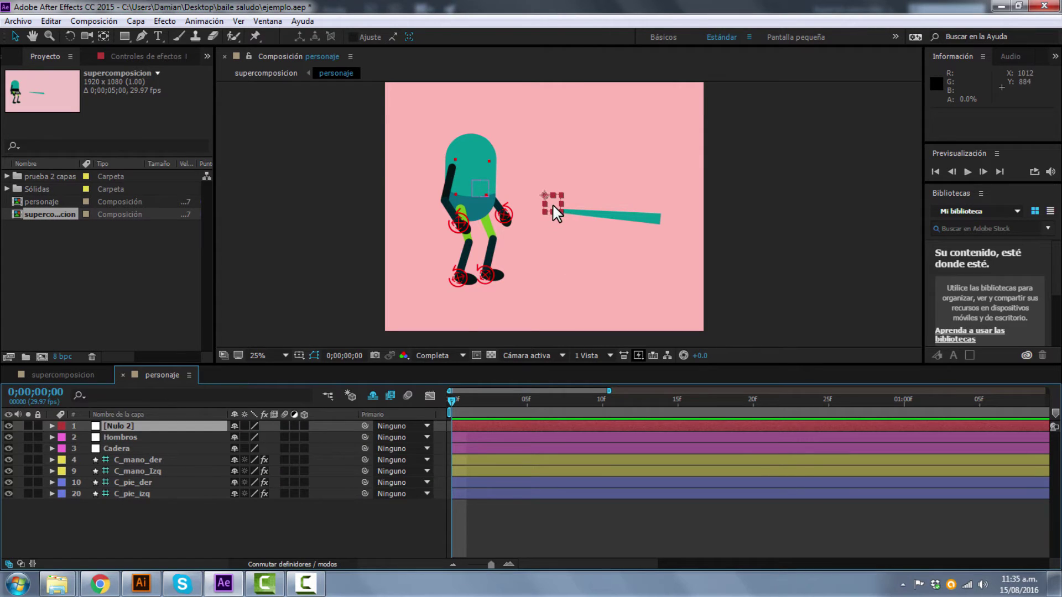
Place the new null just below the character's feet, at about 552, 1326.5, and enlarge it to about 212% by 244%
left_click_drag(552, 204, 552, 225)
left_click_drag(524, 272, 508, 319)
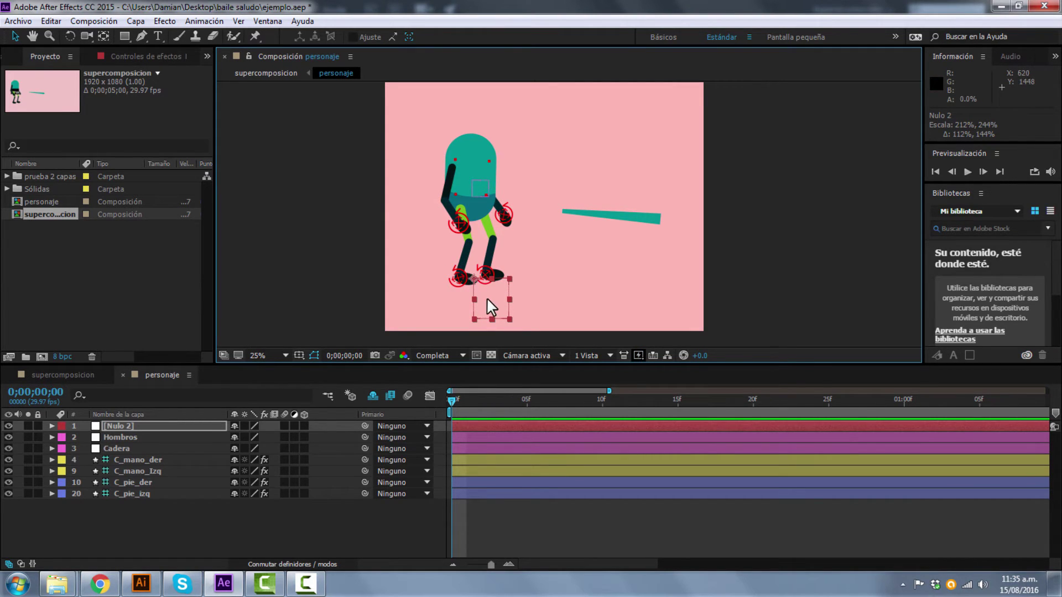
left_click_drag(493, 296, 561, 304)
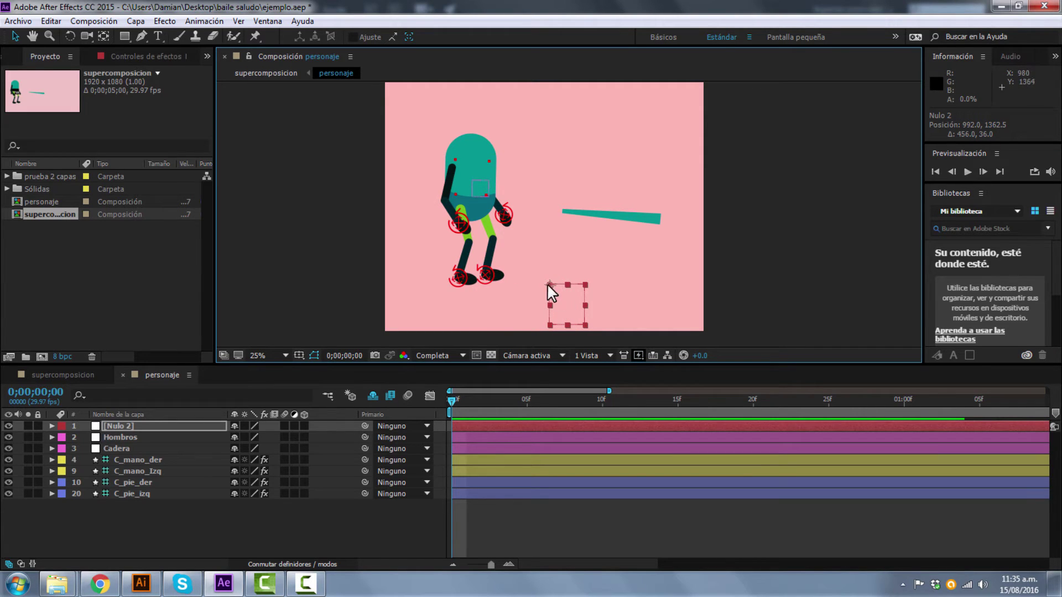
left_click_drag(559, 300, 488, 296)
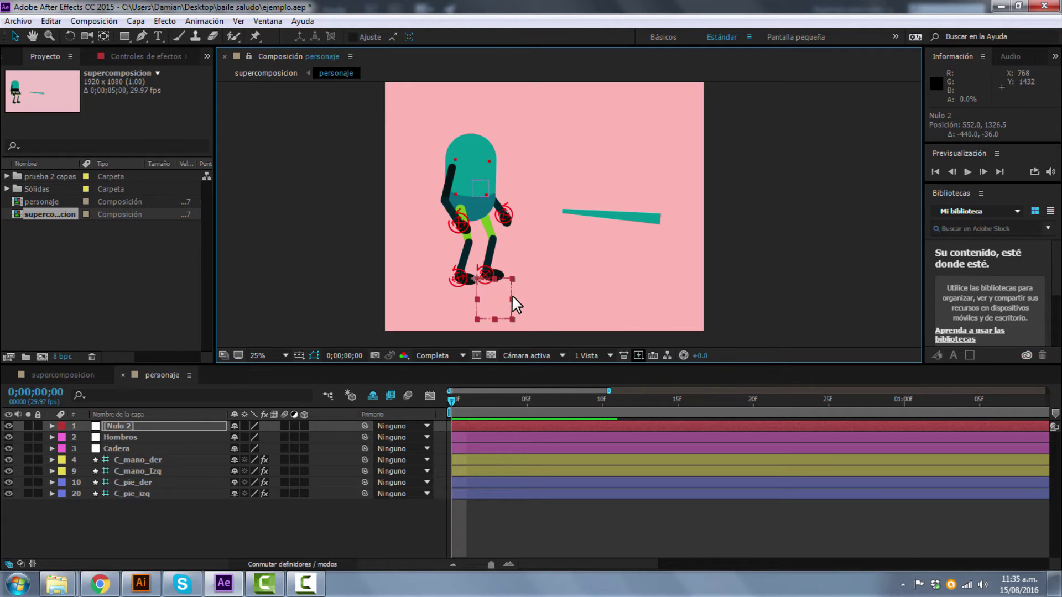
Give the new null a green (Verde) label and move its layer directly below C_pie_izq
left_click(63, 425)
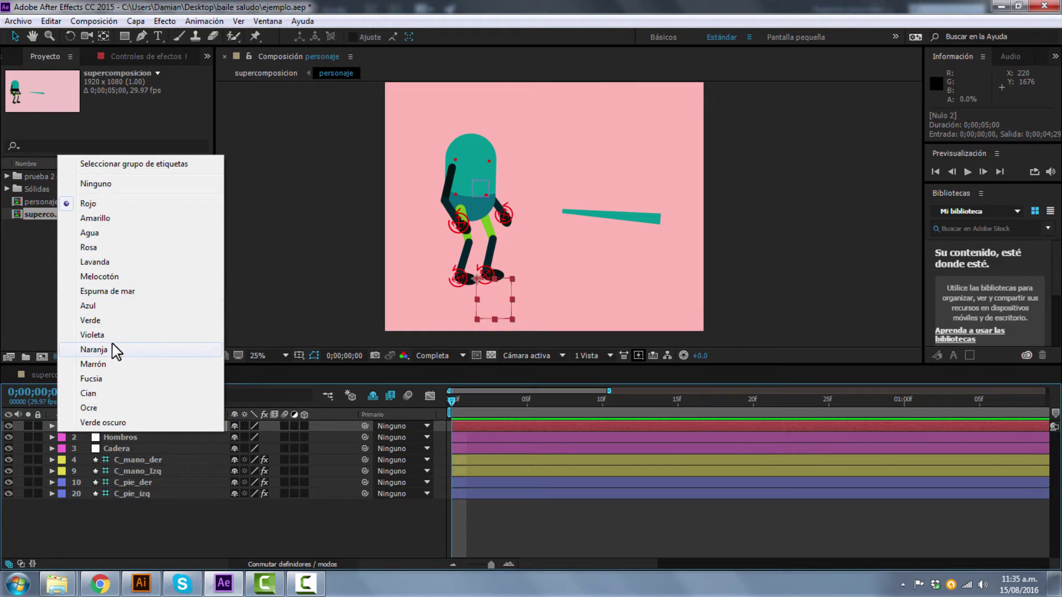
left_click(114, 321)
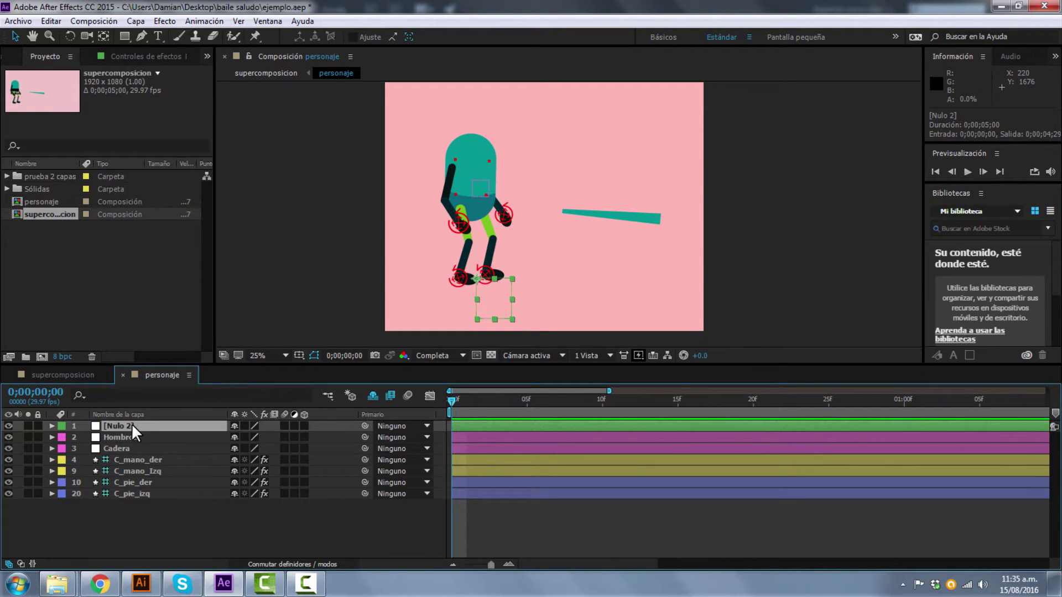
left_click_drag(132, 424, 129, 494)
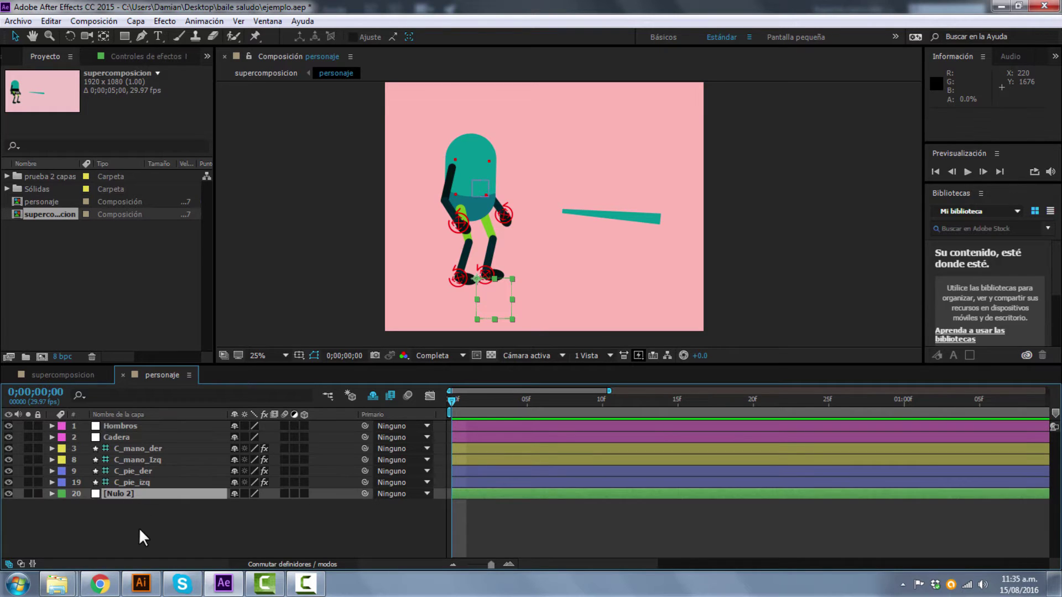
Rename the green null layer as GENERAL
left_click(138, 527)
left_click(119, 493)
key("Return")
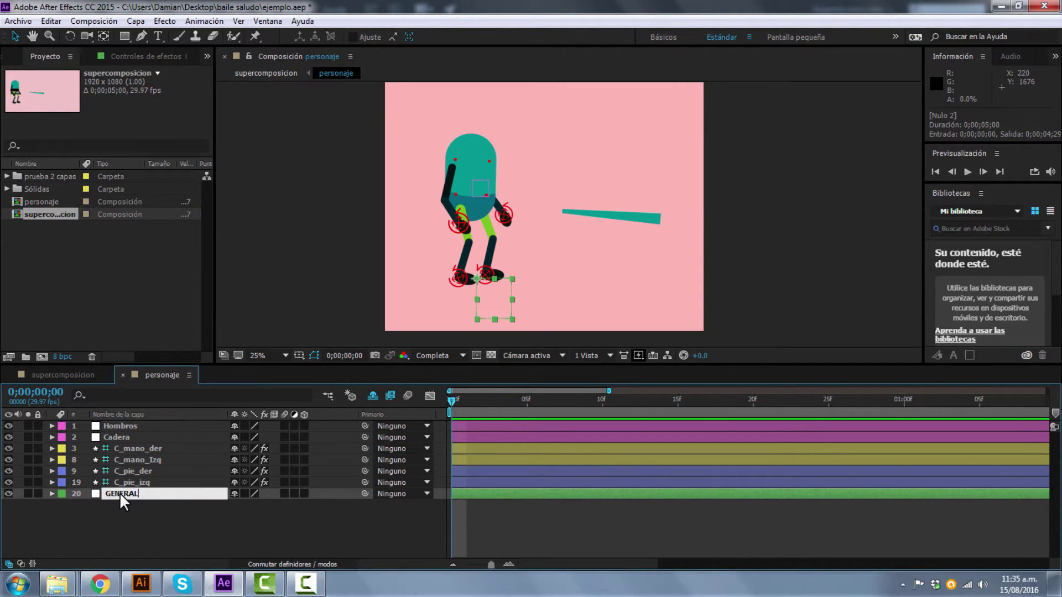
left_click(124, 513)
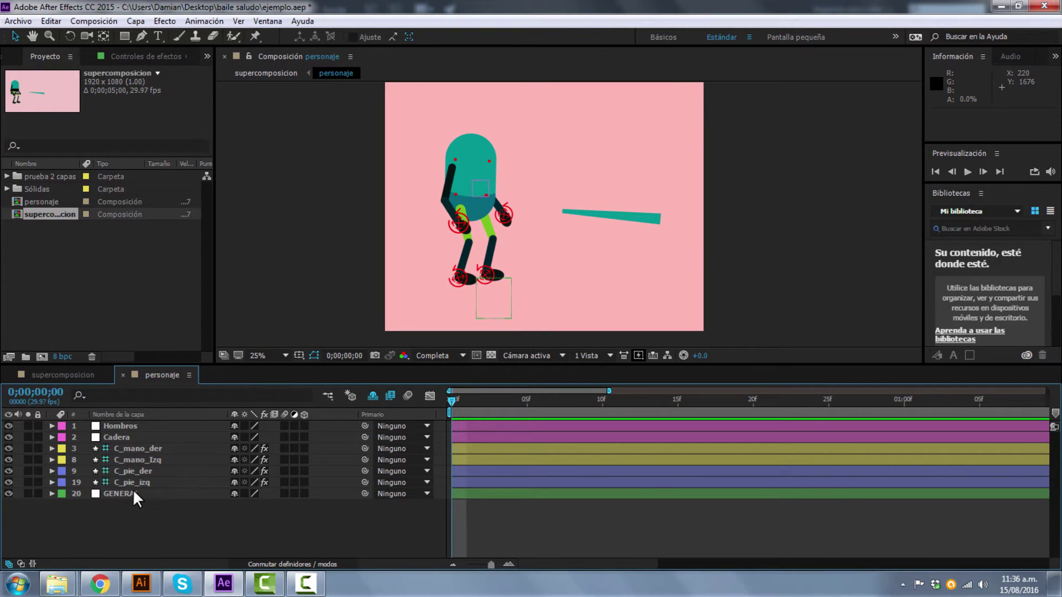
Parent Hombros, Cadera, both hand controllers and both foot controllers to the GENERAL null
left_click(133, 494)
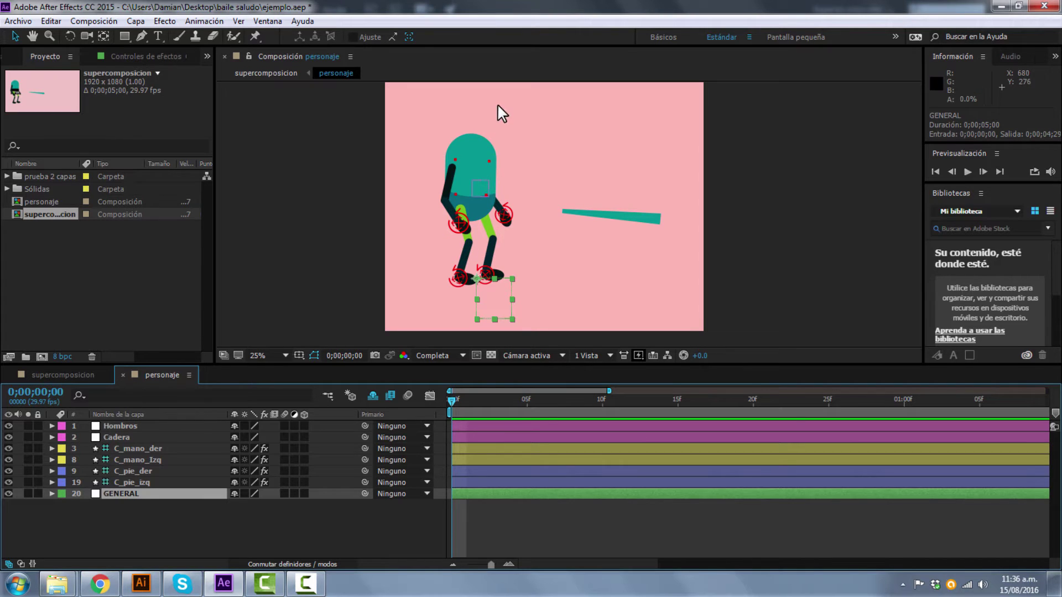
left_click(134, 523)
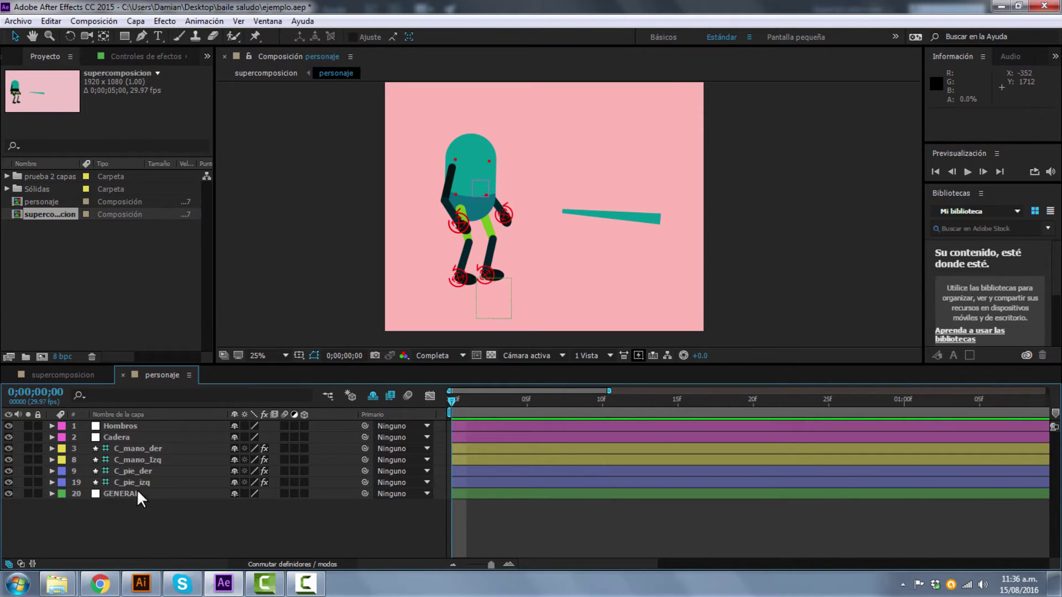
left_click(149, 427)
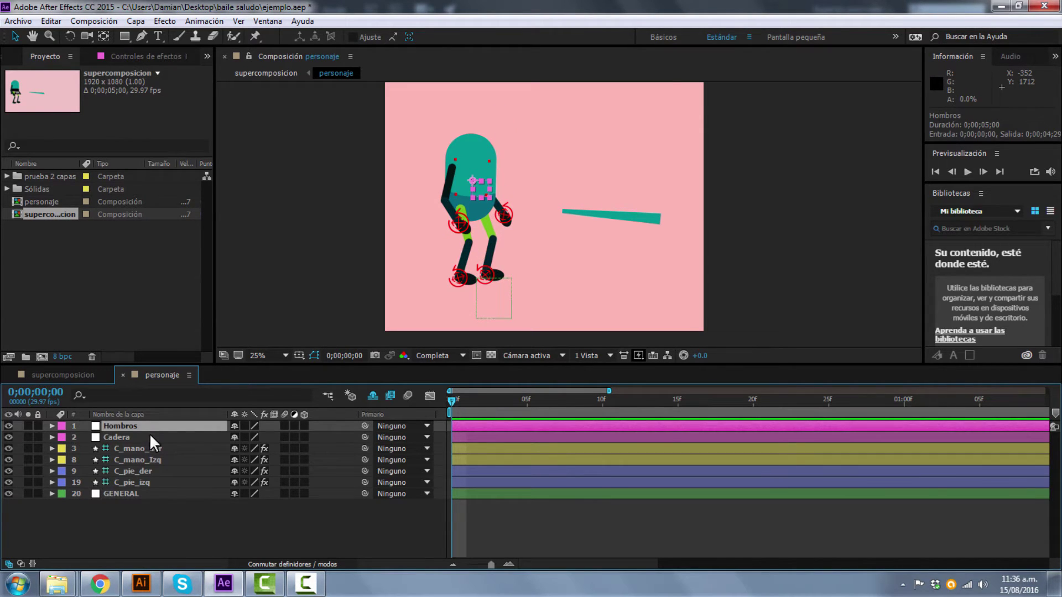
left_click(134, 482, "shift")
left_click_drag(364, 426, 168, 492)
left_click(173, 524)
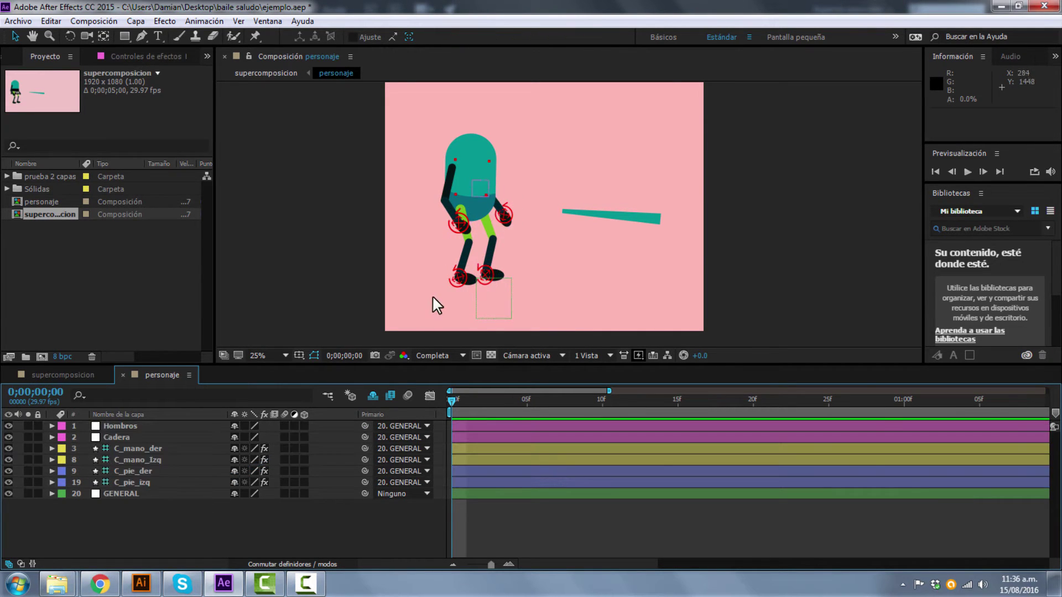
Try stretching and squashing the character vertically by scaling the GENERAL null, and undo the scaling
left_click(494, 320)
mouse_move(491, 319)
left_mouse_down()
mouse_move(490, 307)
mouse_move(493, 346)
mouse_move(491, 333)
left_mouse_up()
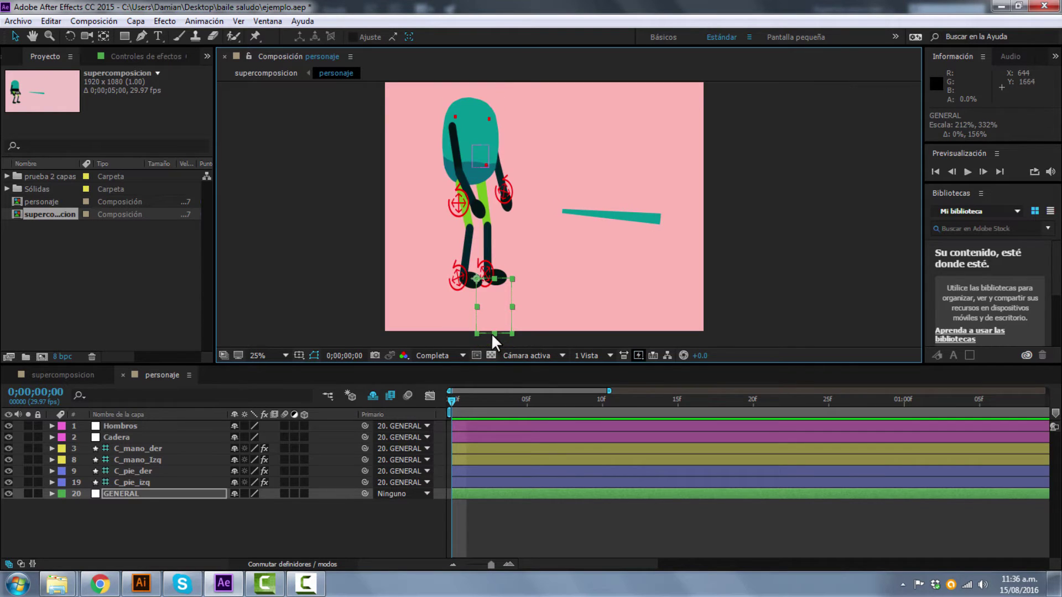
key("ctrl+z")
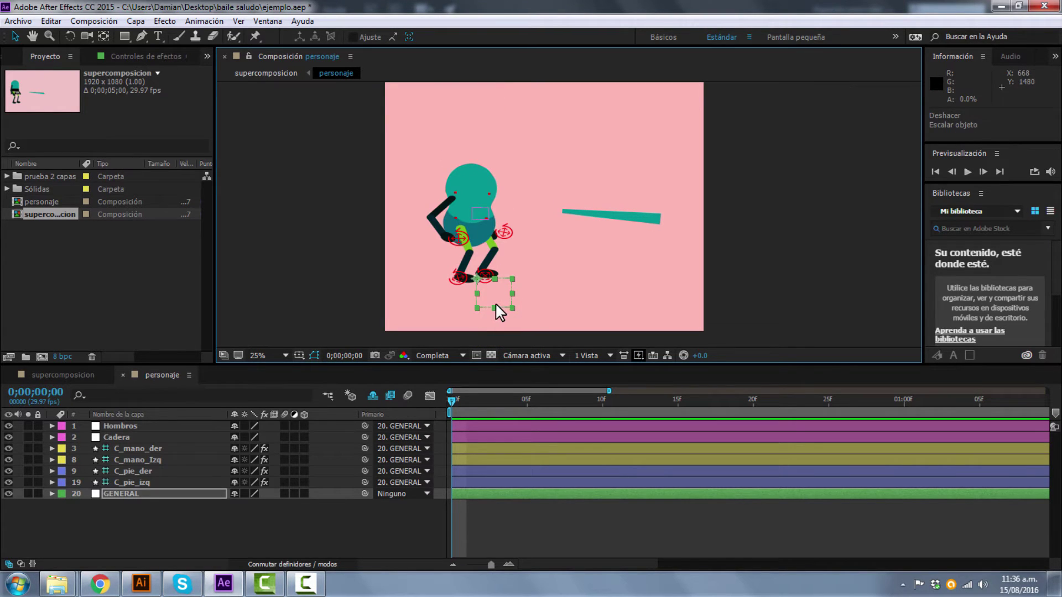
key("ctrl+z")
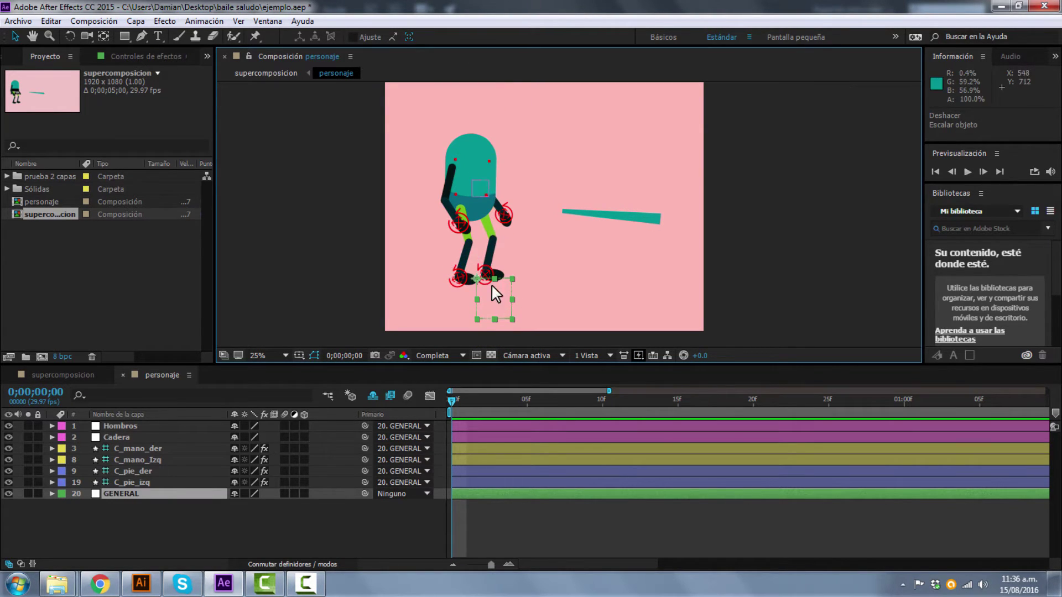
Try rotating the whole character with the GENERAL null, undo the rotation and return to the Selection tool
key("w")
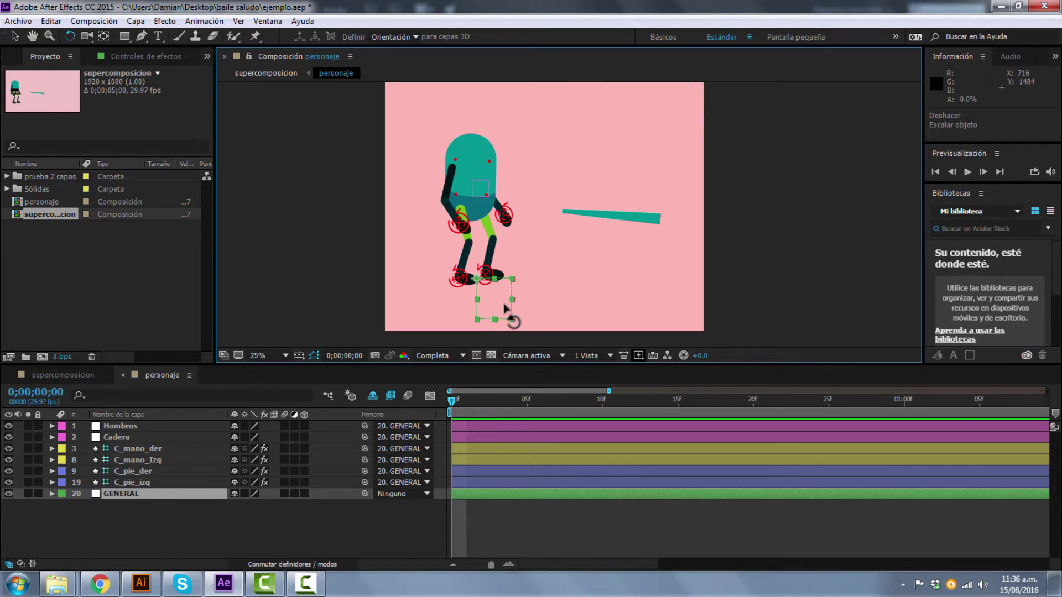
mouse_move(505, 308)
left_mouse_down()
mouse_move(475, 318)
mouse_move(517, 329)
mouse_move(516, 311)
left_mouse_up()
key("ctrl+z")
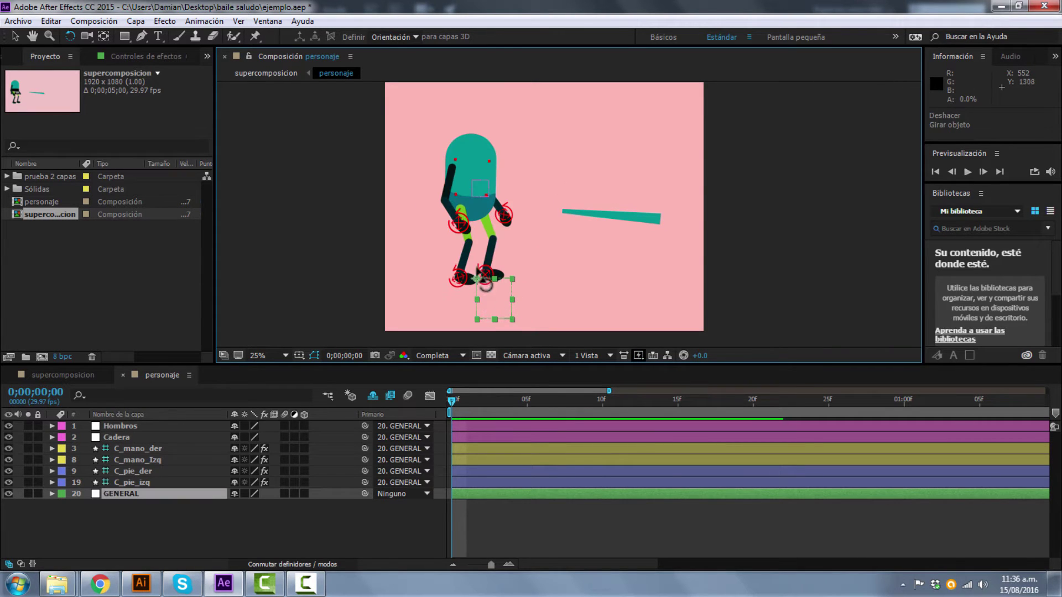
left_click(15, 36)
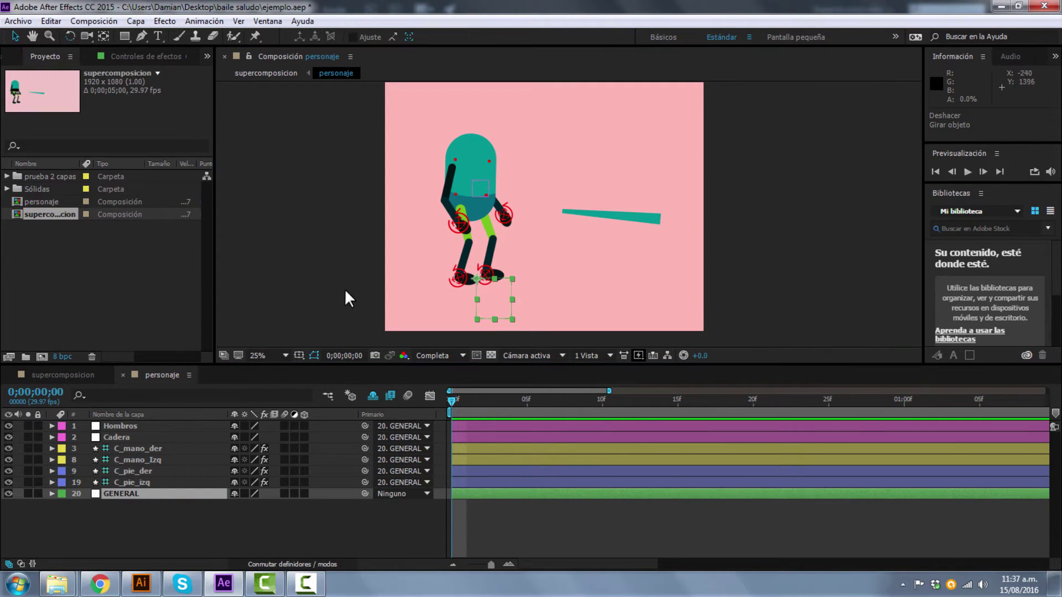
Try moving the whole character with the GENERAL null and rotating it about 33.2°, and undo both changes
left_click(344, 288)
left_click(493, 302)
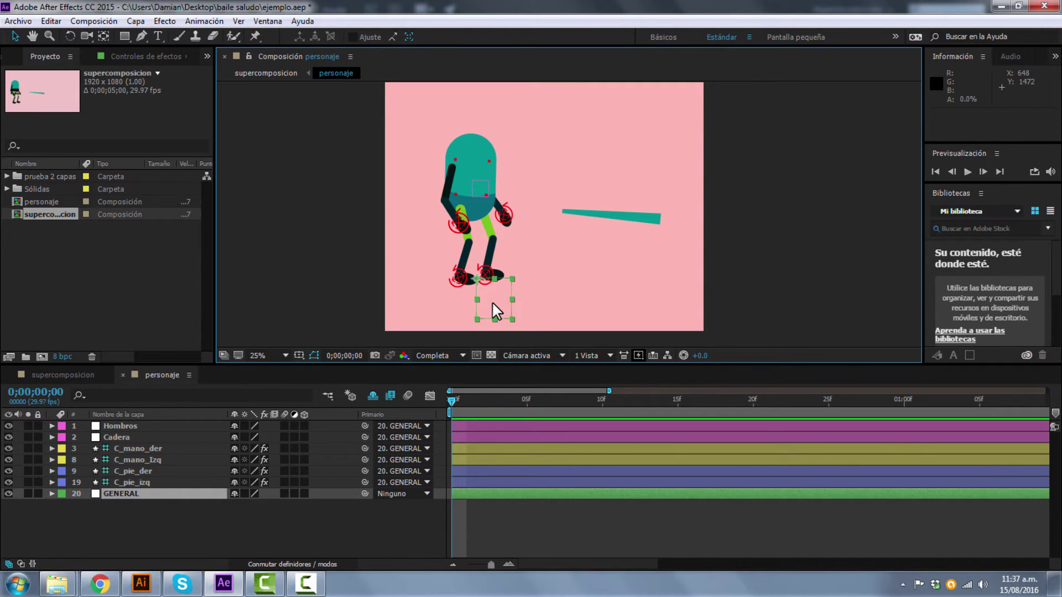
left_click_drag(493, 303, 560, 261)
key("w")
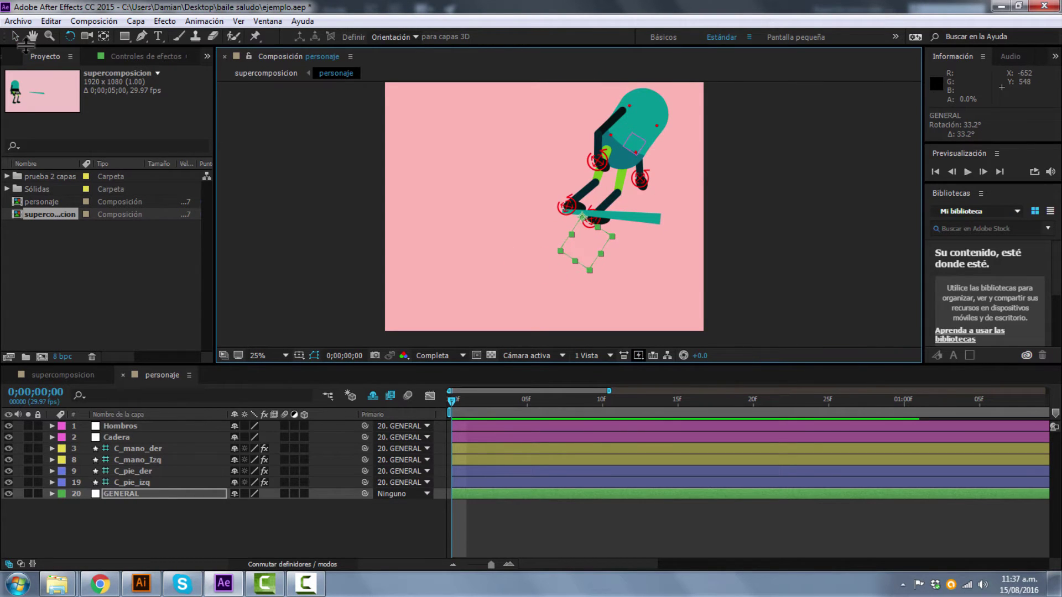
left_click(15, 35)
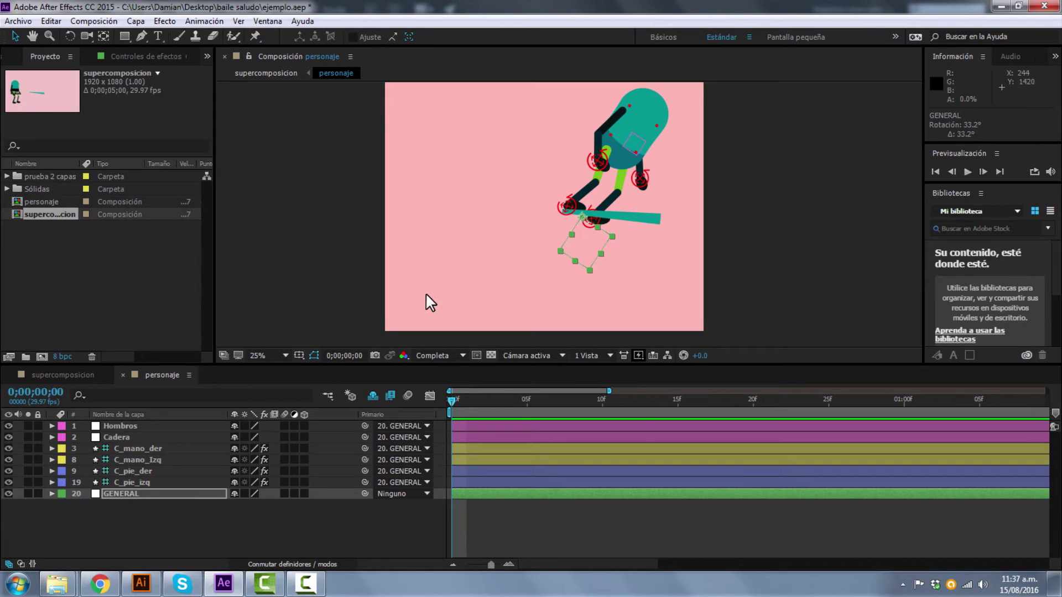
key("ctrl+z")
key("ctrl+z")
key("ctrl+z")
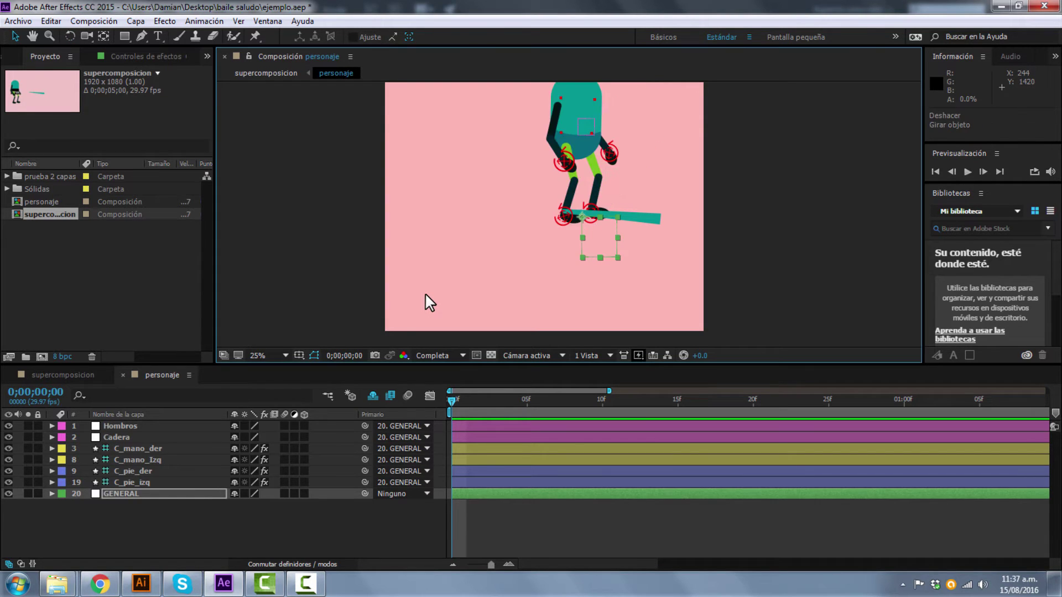
left_click(260, 303)
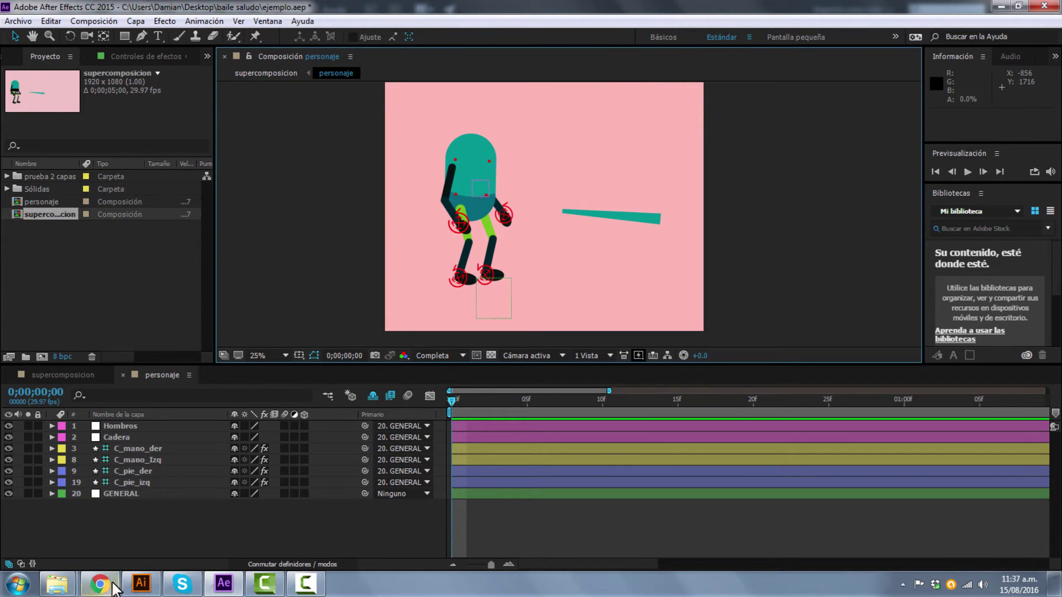
Review the controller layers one by one, from Hombros and Cadera through the hand and foot controllers to GENERAL
left_click(128, 522)
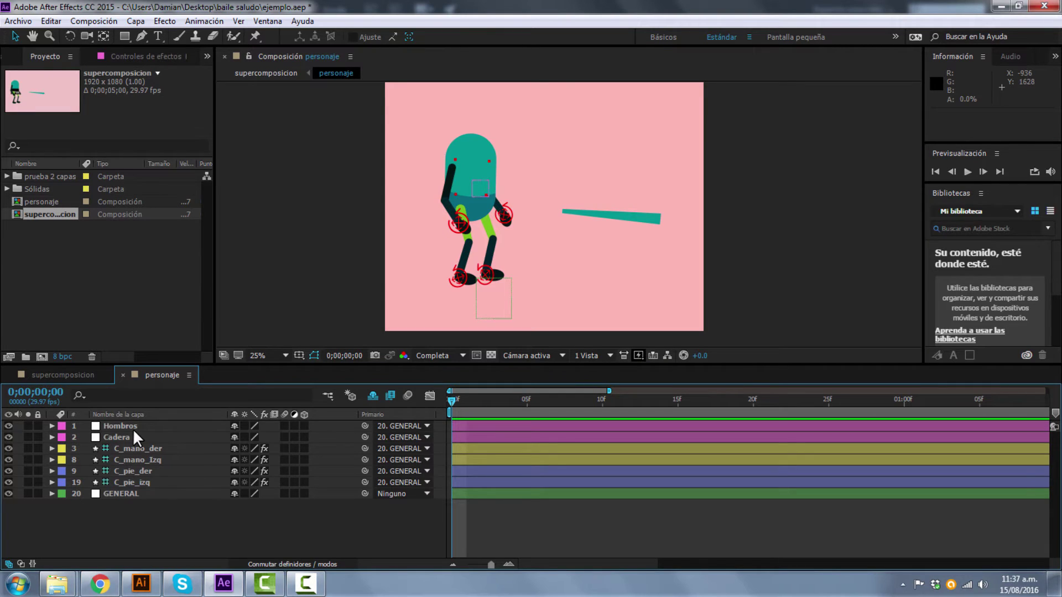
left_click_drag(448, 399, 421, 404)
left_click(138, 424)
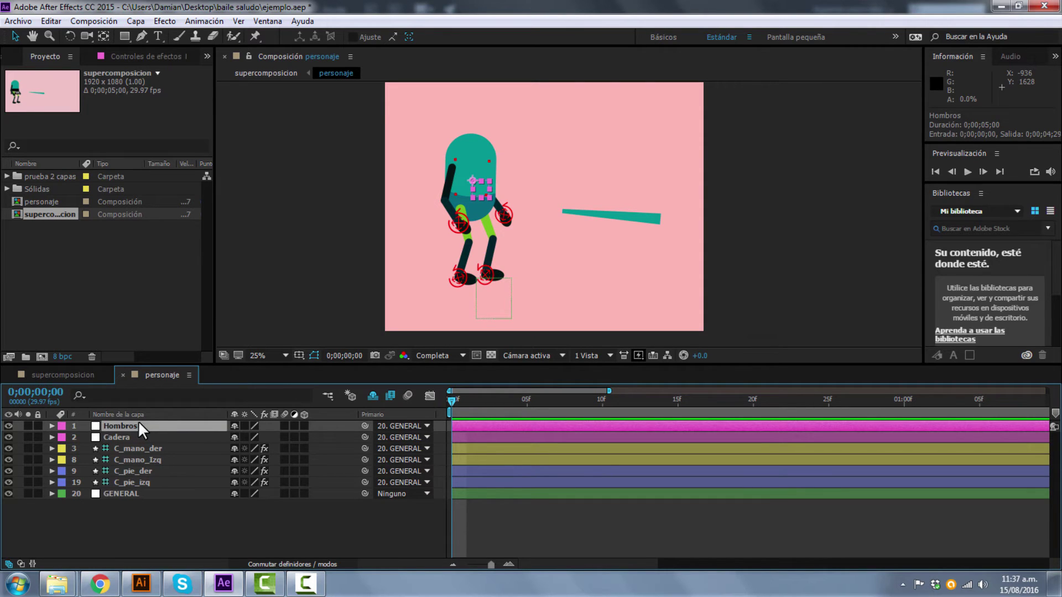
left_click(139, 434)
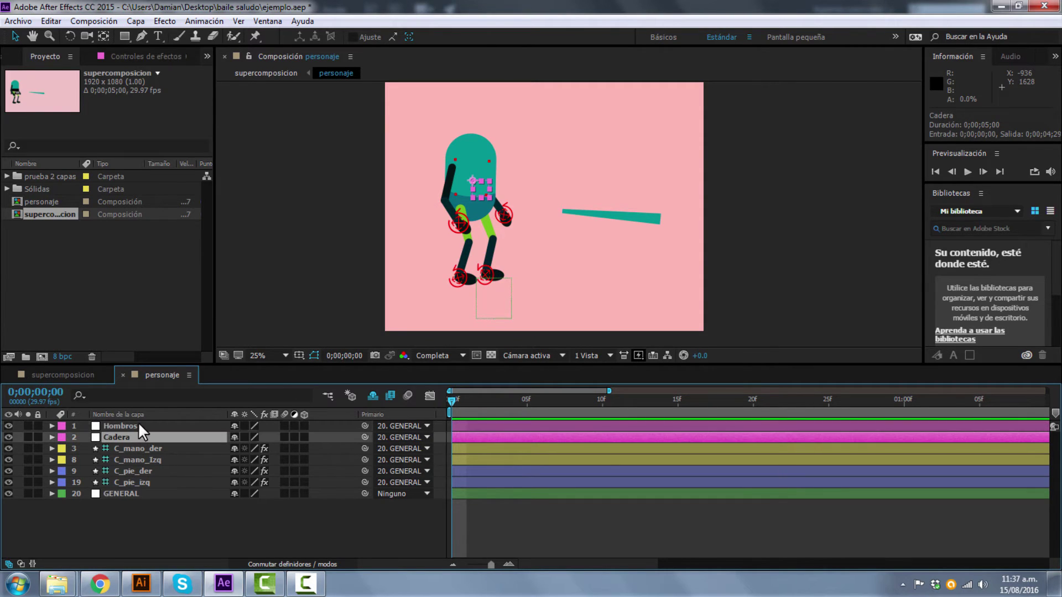
left_click(138, 423)
left_click(138, 436)
left_click(142, 449)
left_click(146, 458)
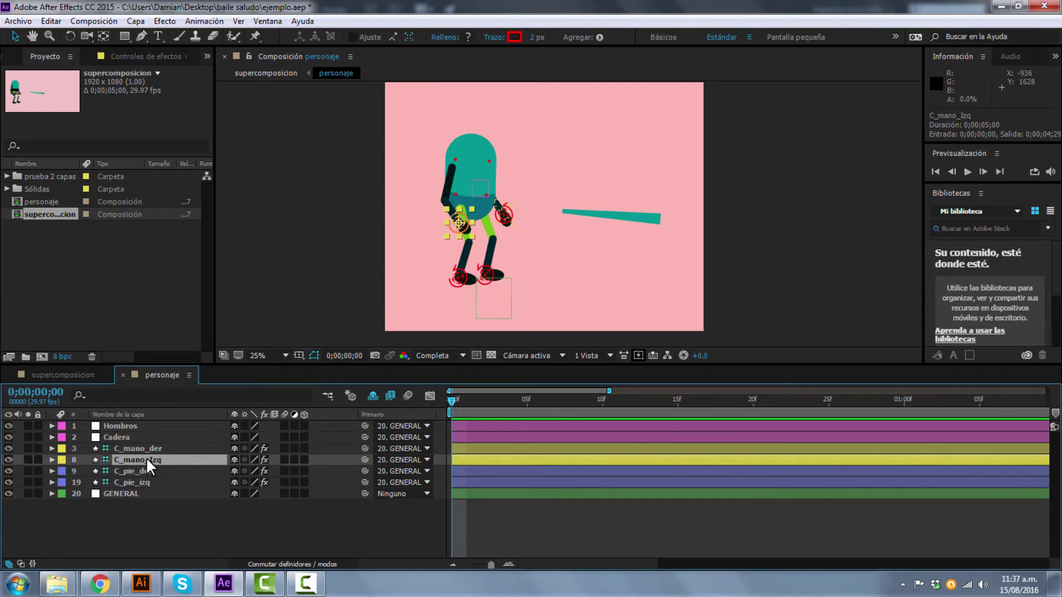
left_click(146, 470)
left_click(143, 481)
left_click(132, 493)
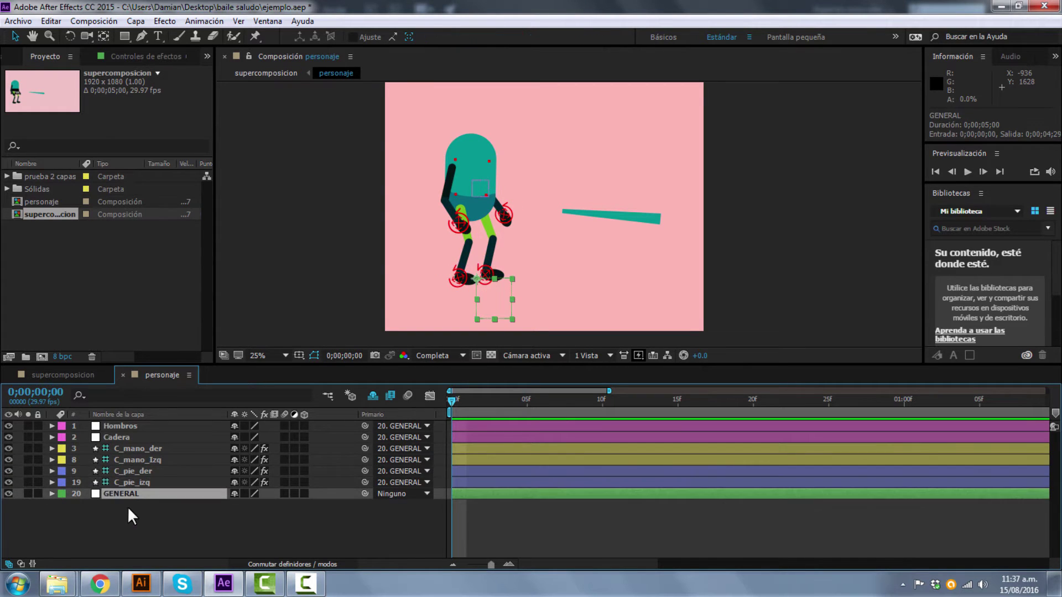
left_click(134, 533)
Set initial Rotation and Position keyframes on the Hombros and Cadera nulls at 0;00;00;00
left_click(131, 427)
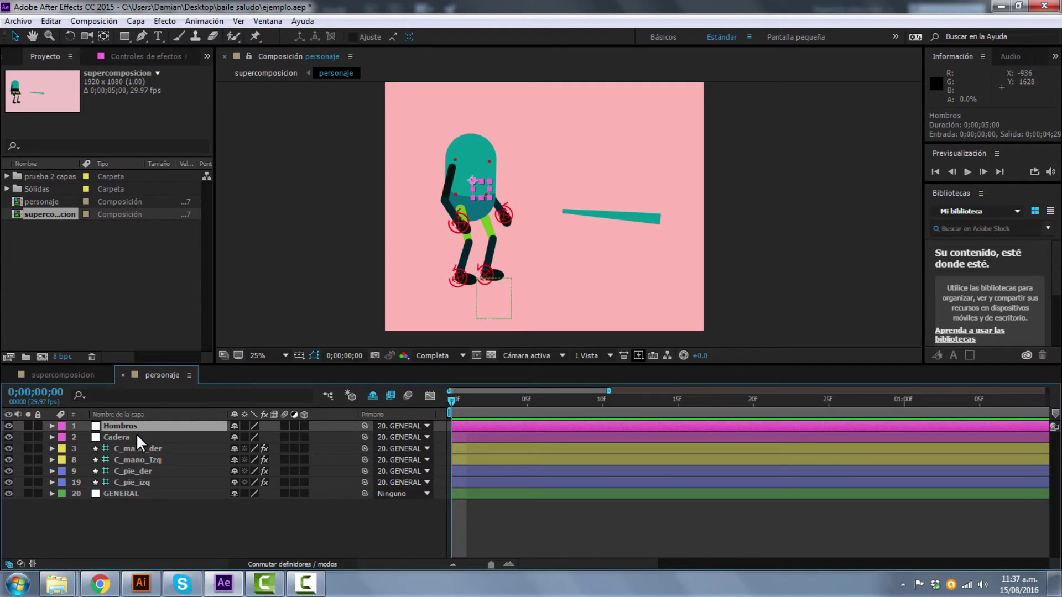
left_click(135, 435, "ctrl")
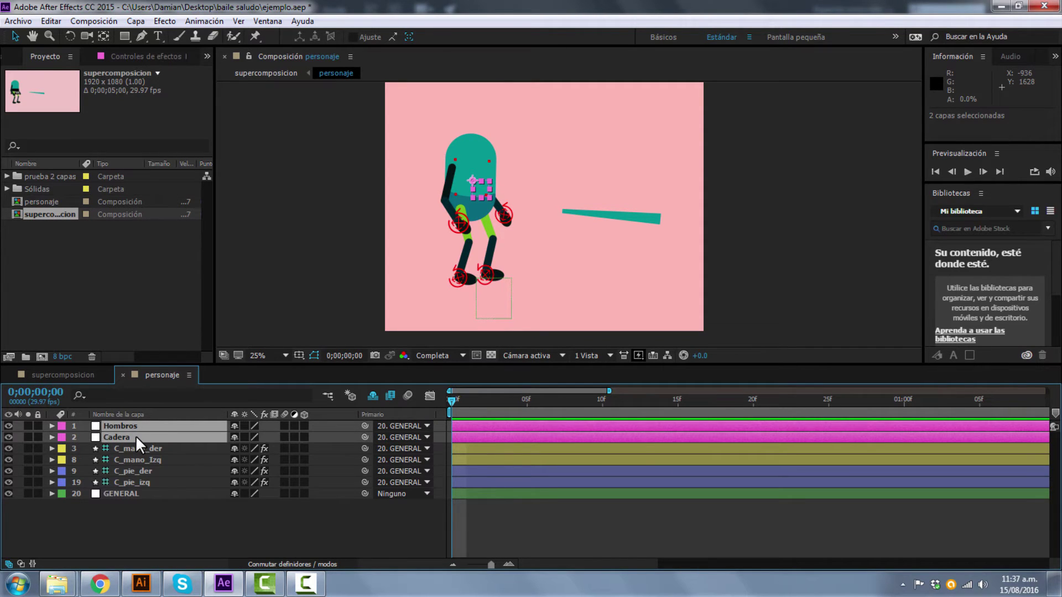
key("r")
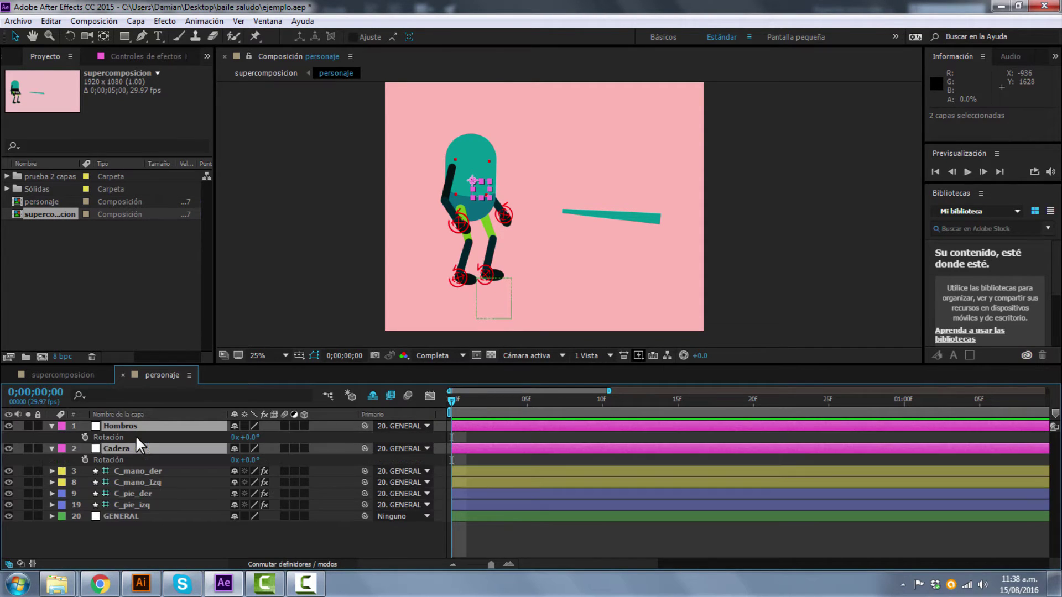
left_click(84, 437)
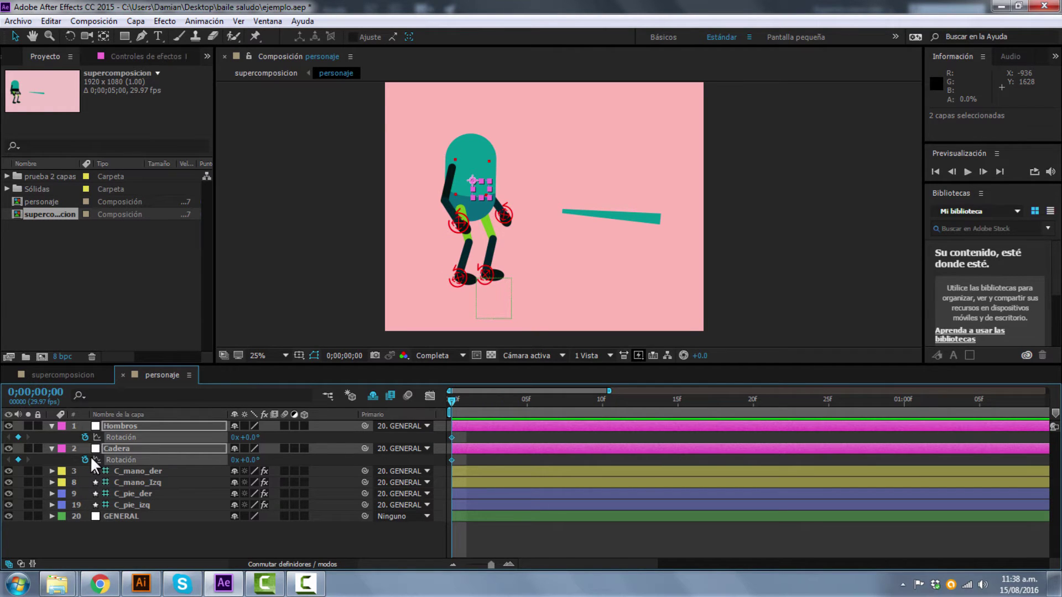
key("p")
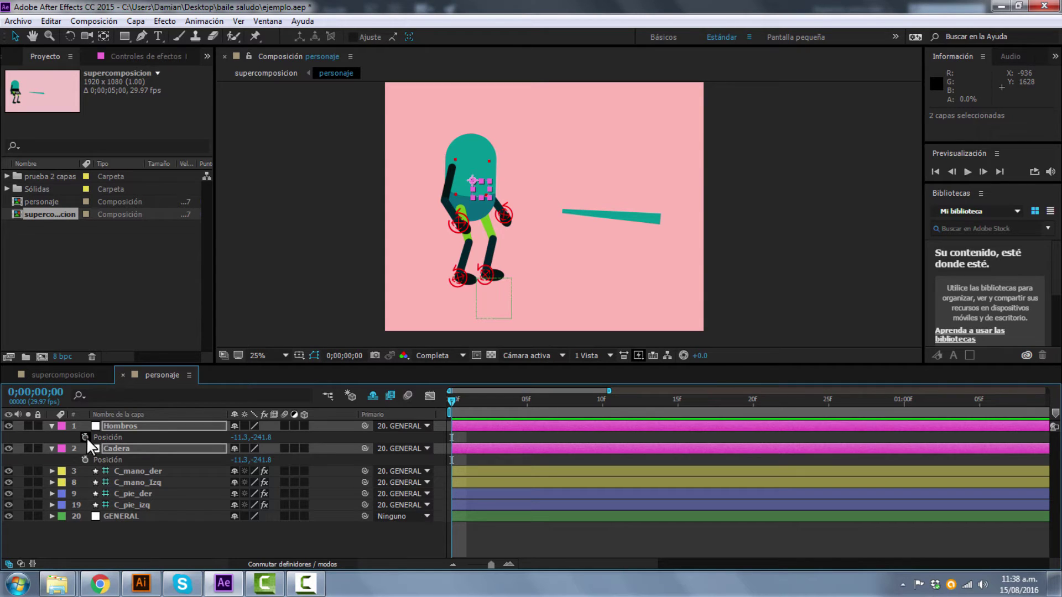
left_click(85, 437)
left_click(86, 460)
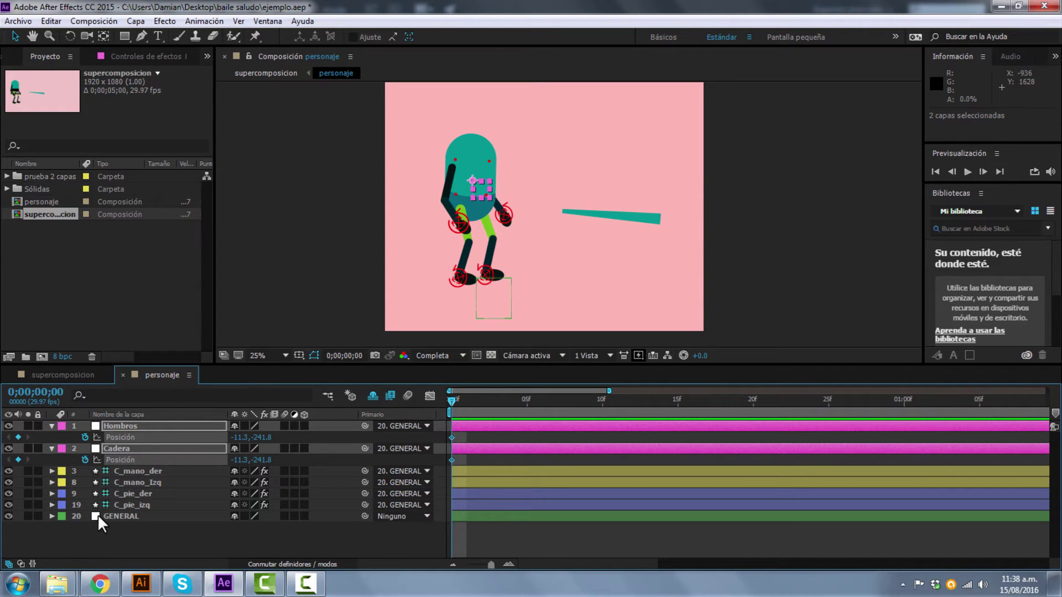
left_click(107, 536)
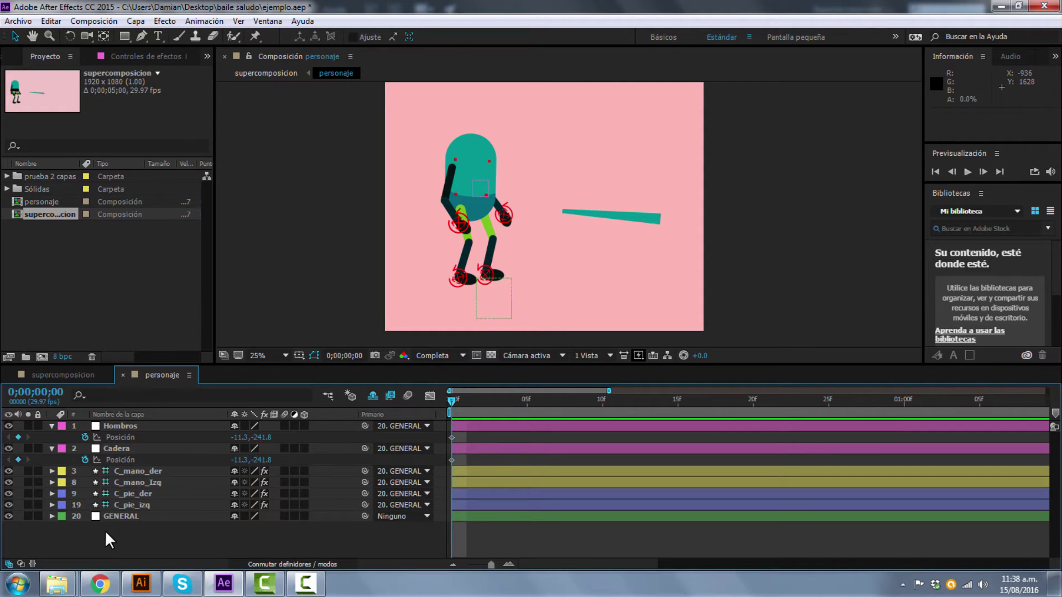
Set initial Rotation and Position keyframes on both hand and both foot controllers at 0;00;00;00
left_click(135, 471)
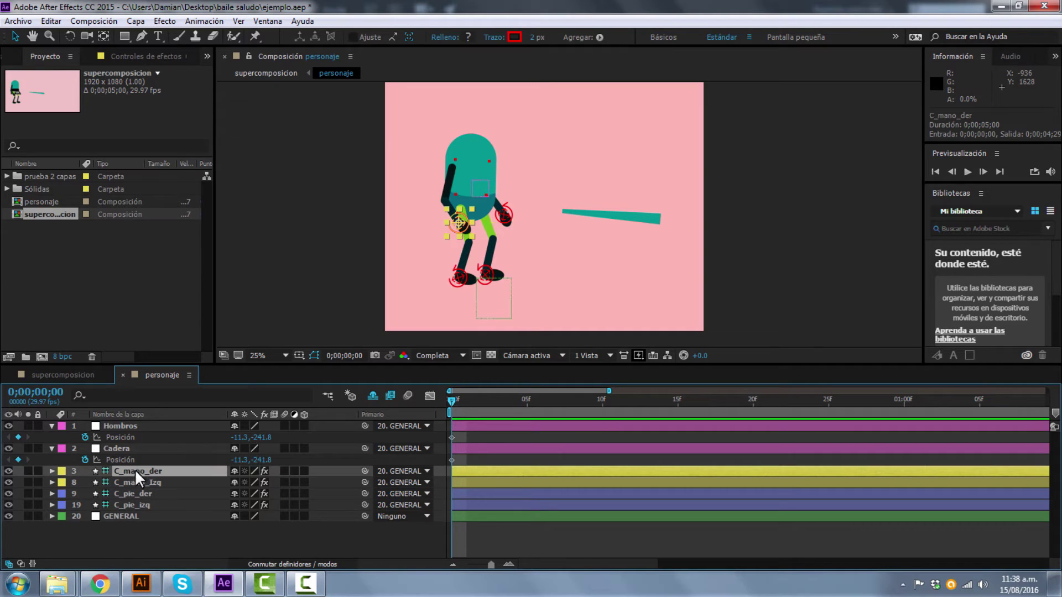
left_click(128, 504, "shift")
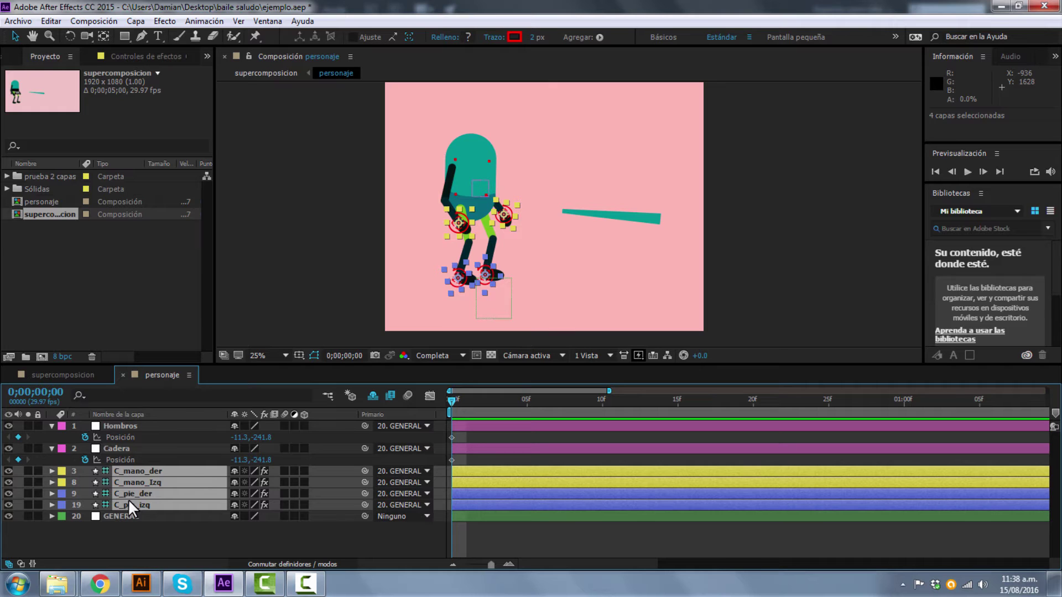
key("r")
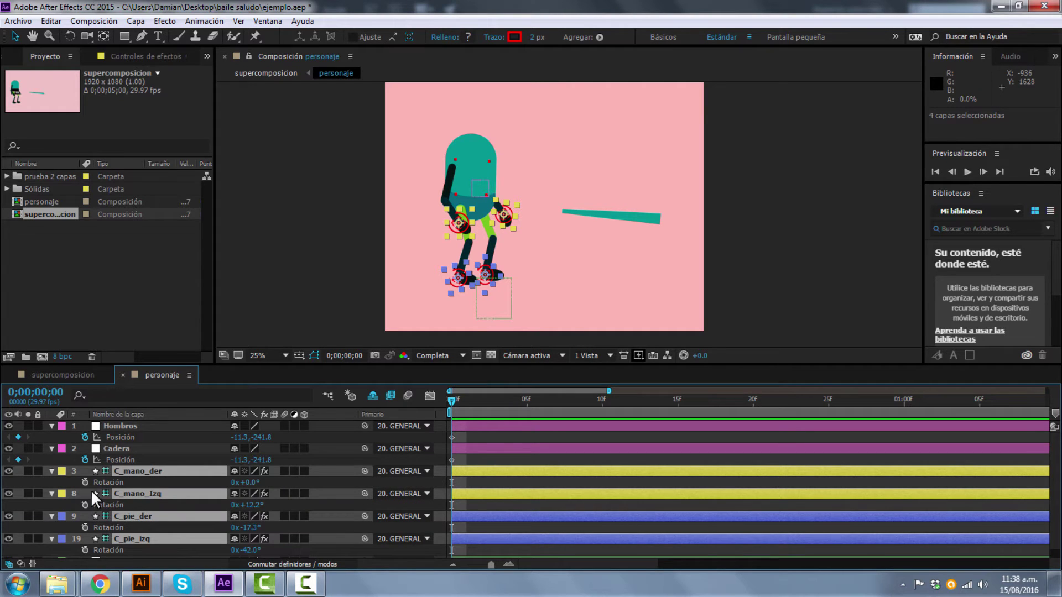
key("p")
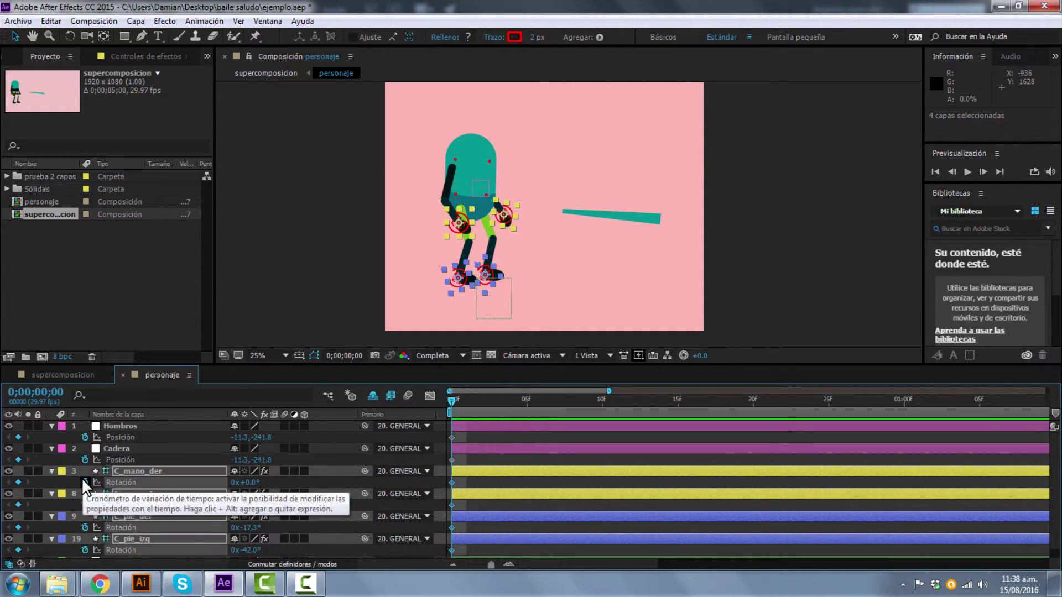
left_click(84, 482)
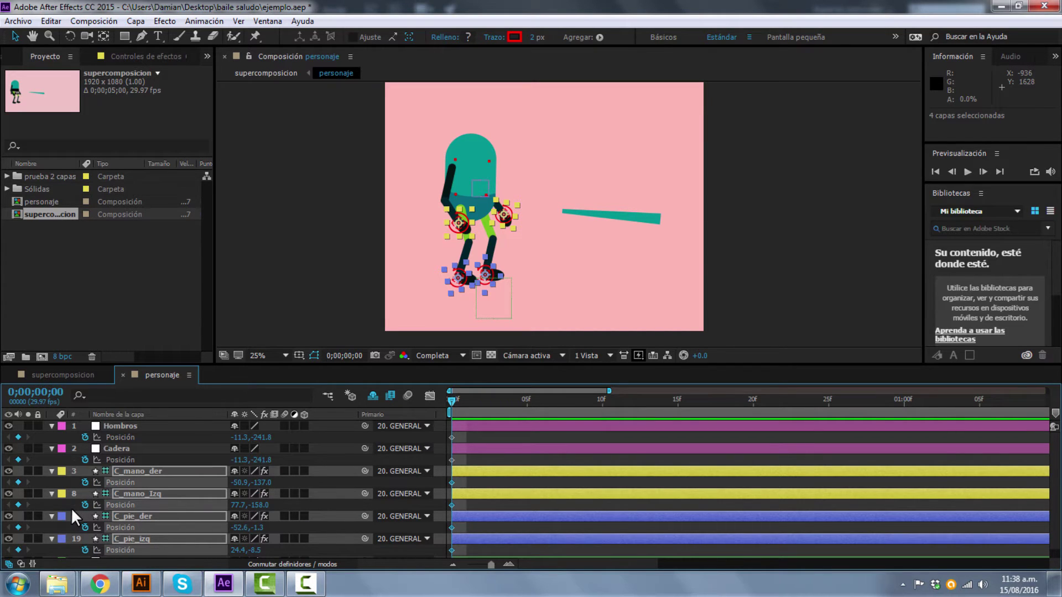
Enlarge the timeline area and reveal all keyframed Position and Rotation properties of the controller layers
scroll(71, 507, "down", 1)
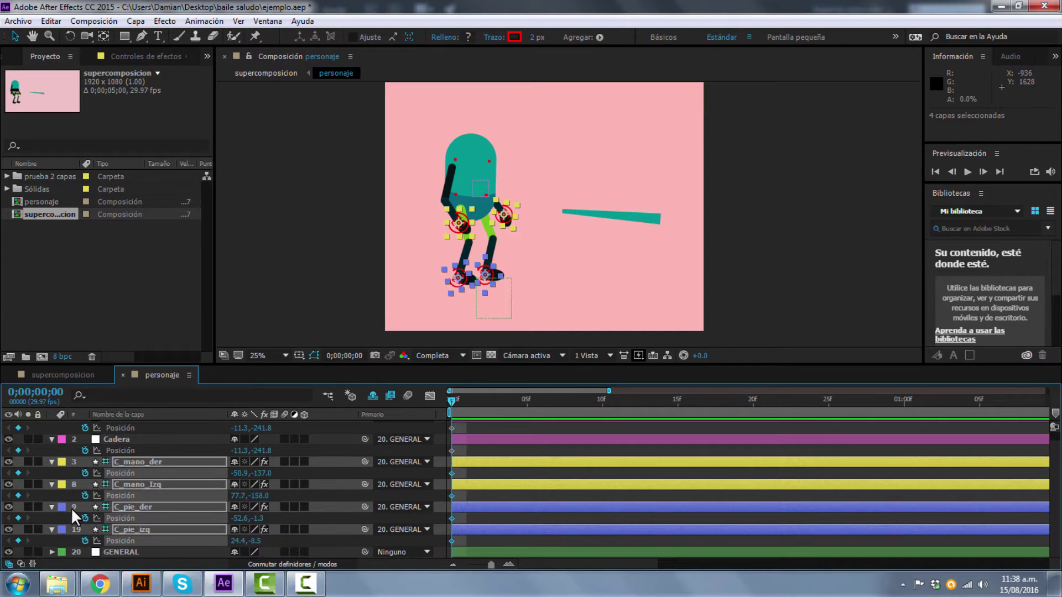
left_click(120, 552)
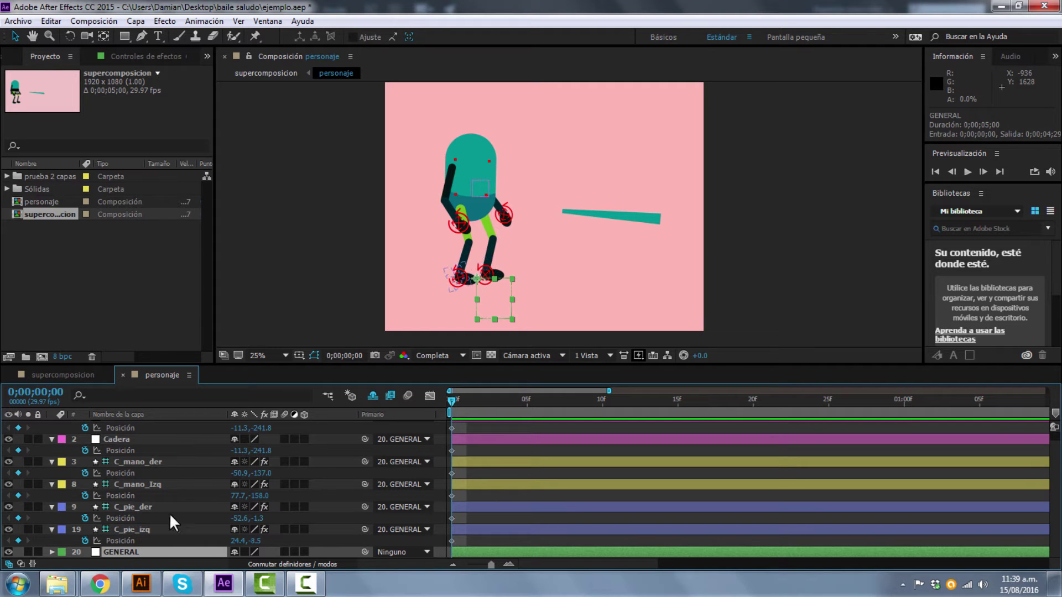
left_click_drag(266, 366, 266, 249)
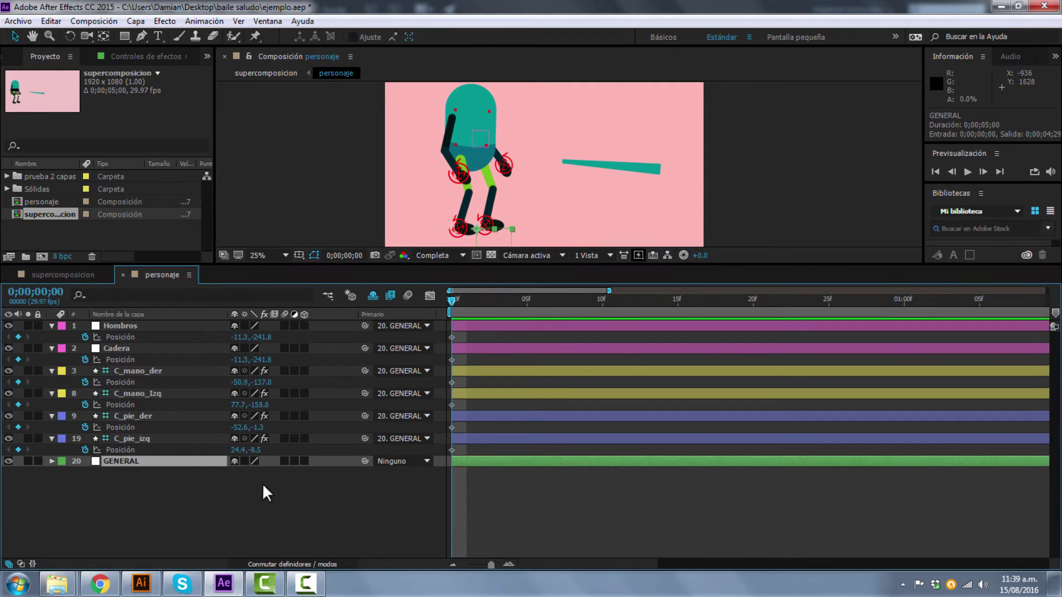
left_click(264, 511)
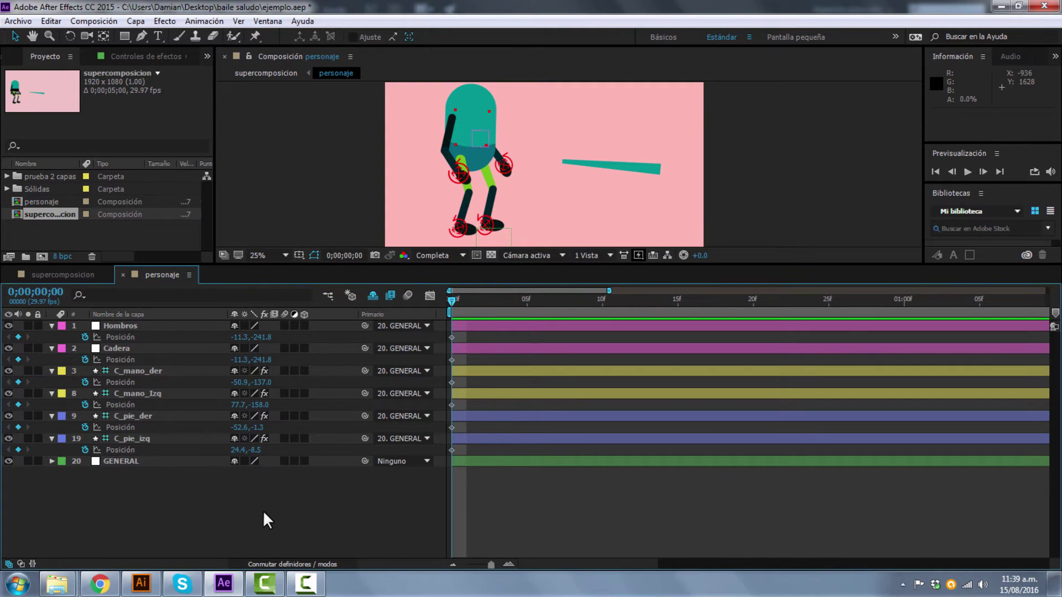
key("u")
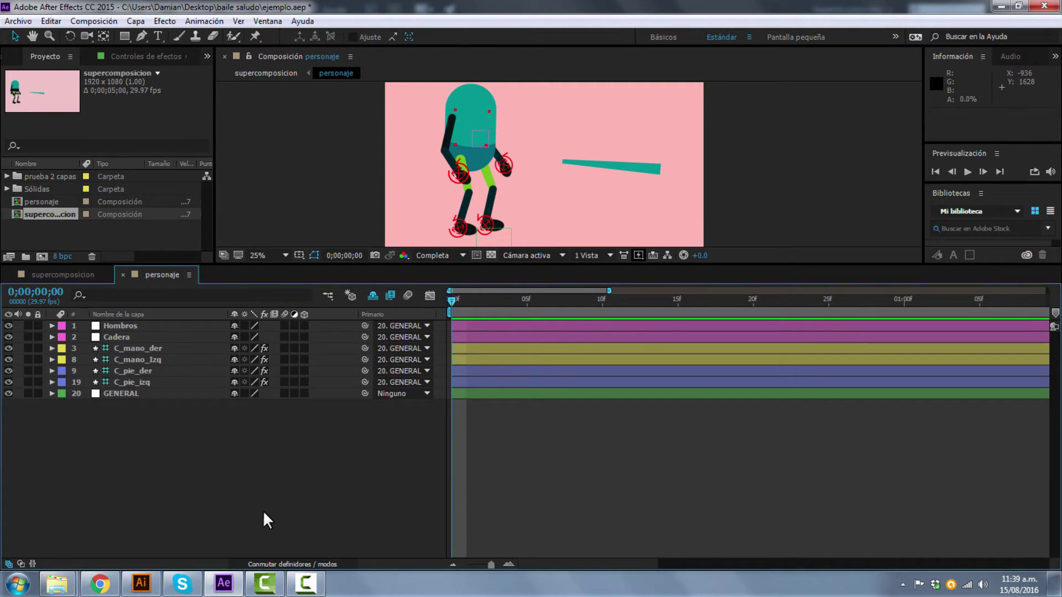
key("u")
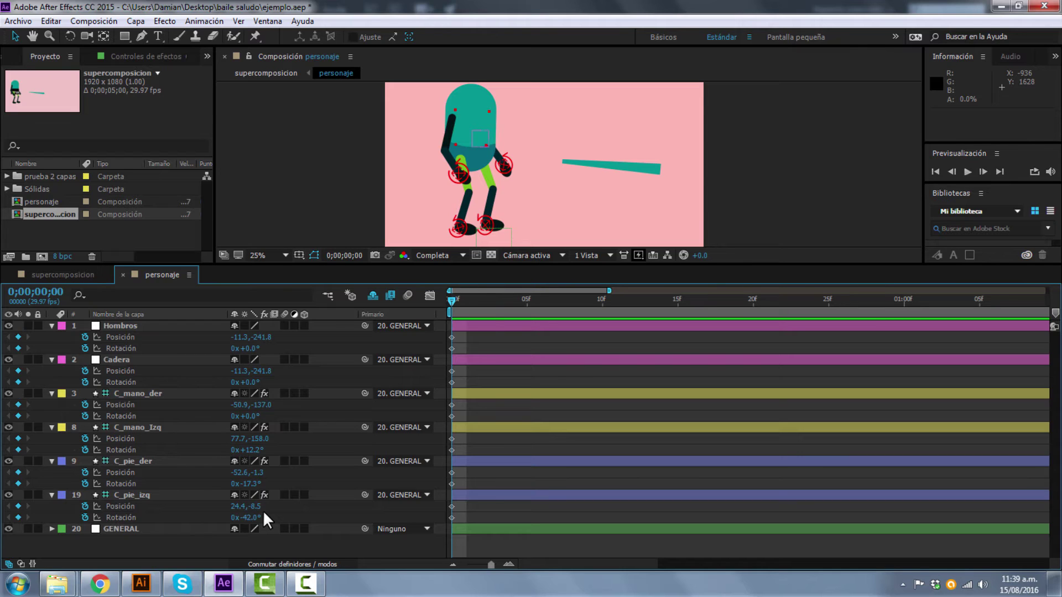
Switch to the workspace with the timeline beside the composition viewer, and dock the Project panel beneath the viewer
left_click(323, 201)
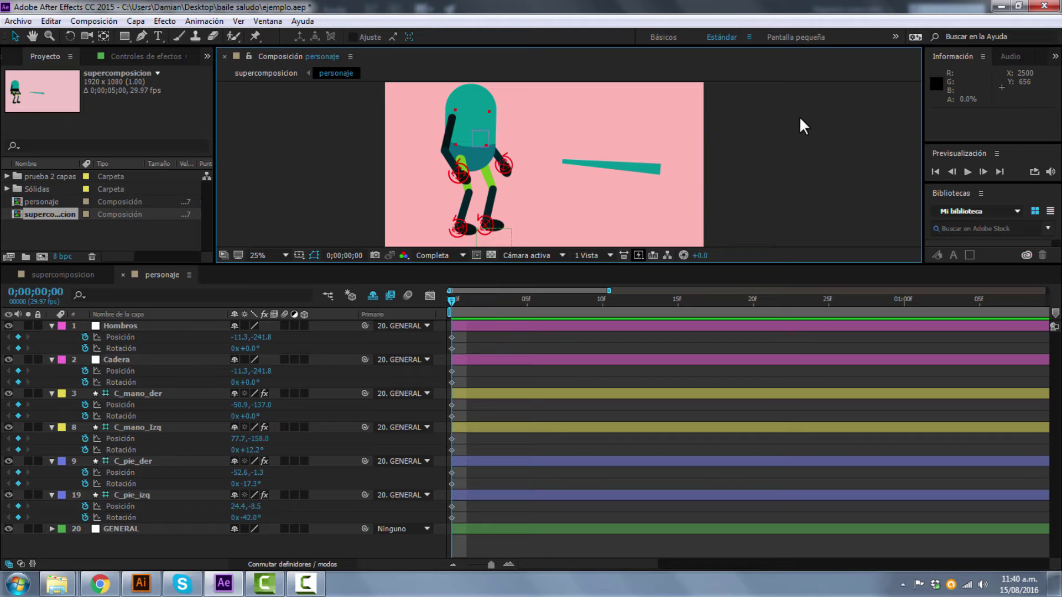
left_click(896, 36)
left_click(921, 92)
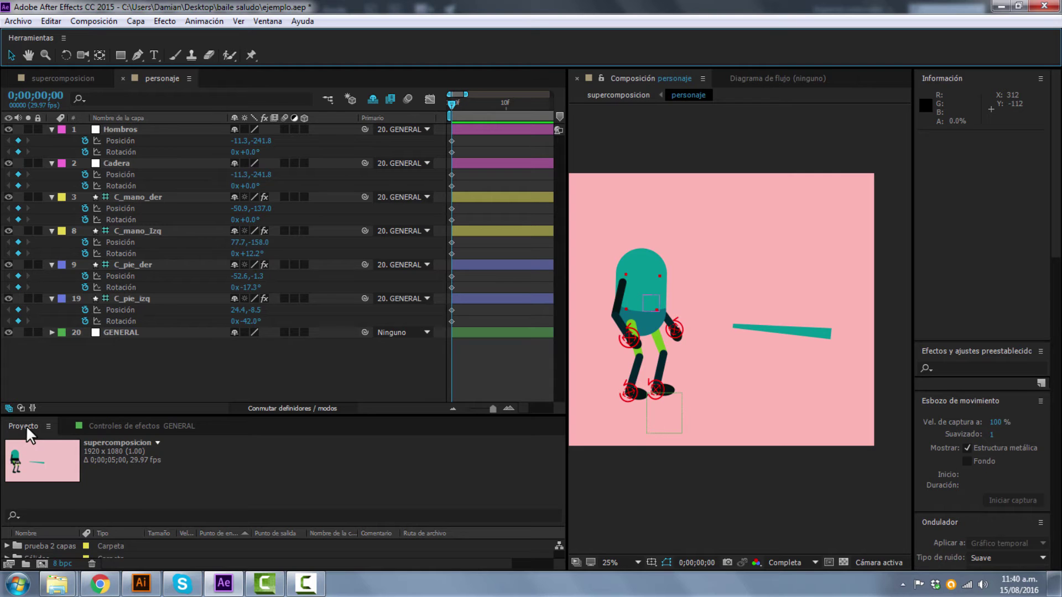
left_click_drag(25, 426, 660, 566)
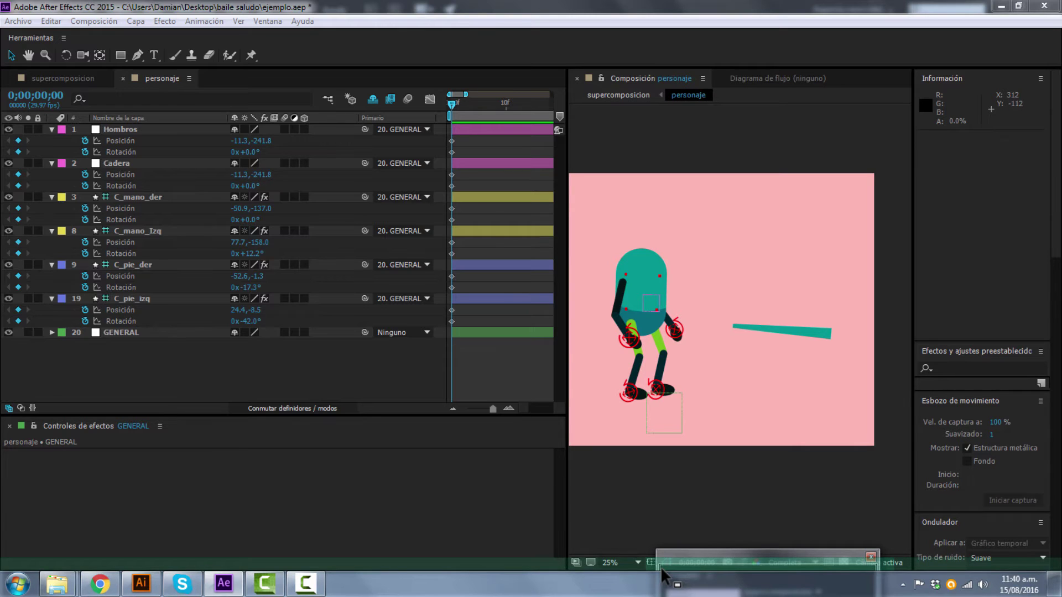
left_click_drag(661, 567, 658, 548)
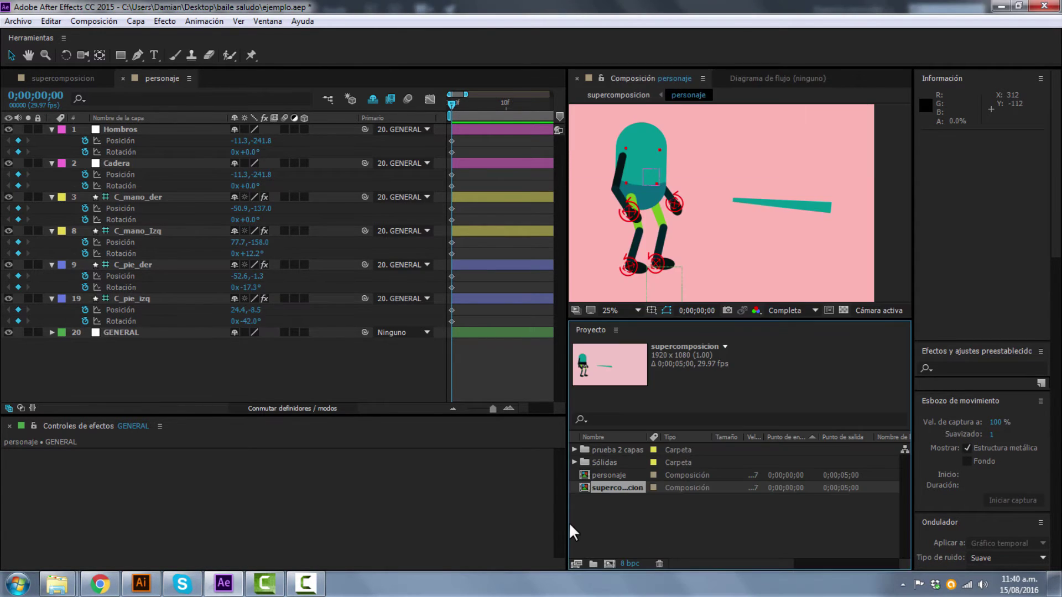
Group Effect Controls with the Project panel, and resize the layout to enlarge the composition viewer's height and slightly widen the timeline
left_click_drag(62, 426, 385, 480)
left_click_drag(481, 477, 648, 338)
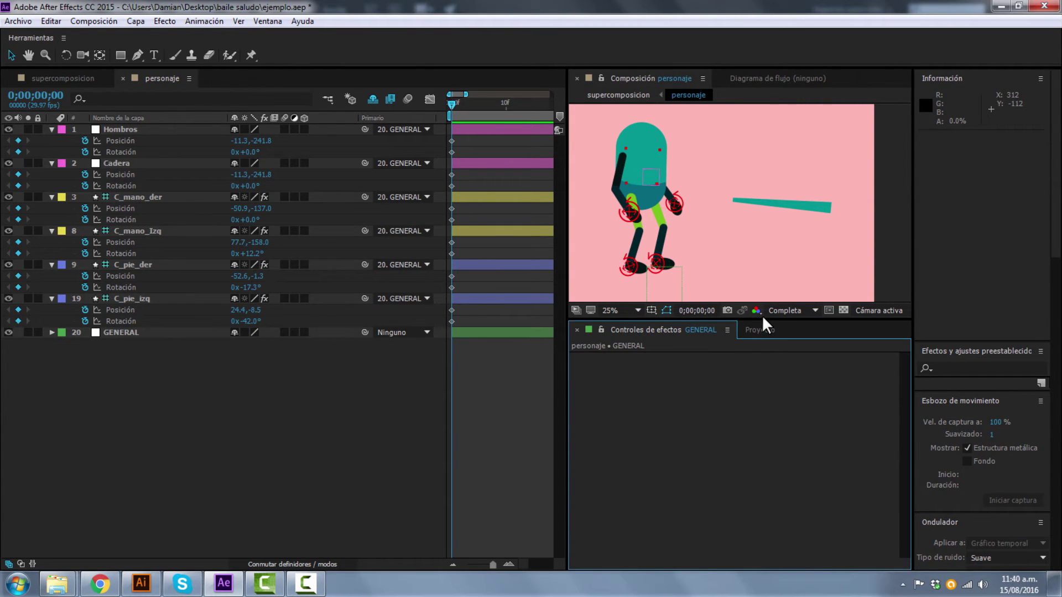
left_click_drag(763, 321, 764, 516)
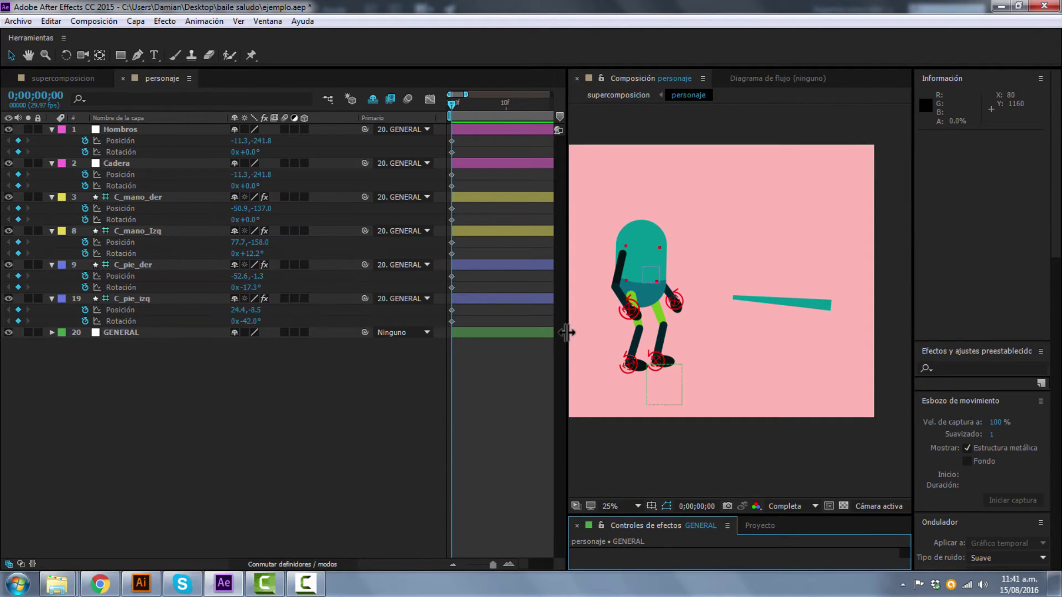
left_click_drag(569, 332, 574, 331)
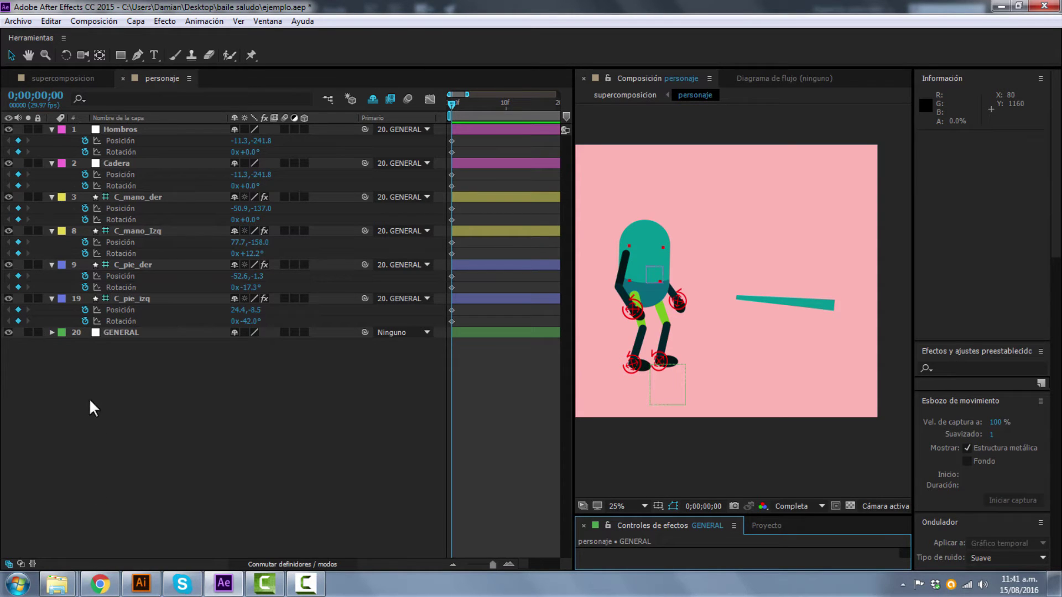
Hide the layer switches columns in the timeline and frame the character at 50% magnification in the composition viewer
left_click(93, 430)
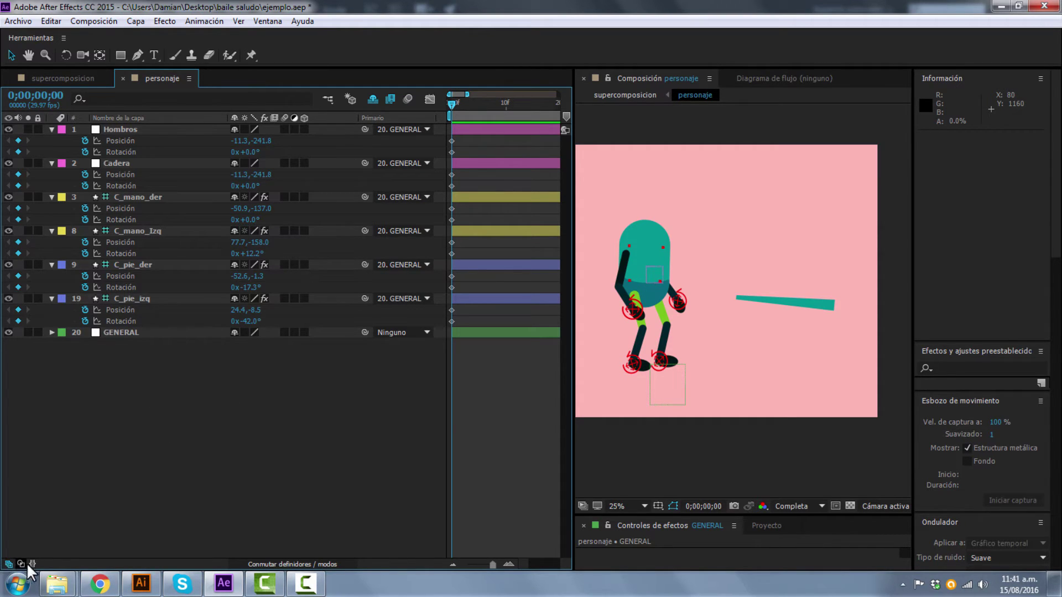
left_click(8, 564)
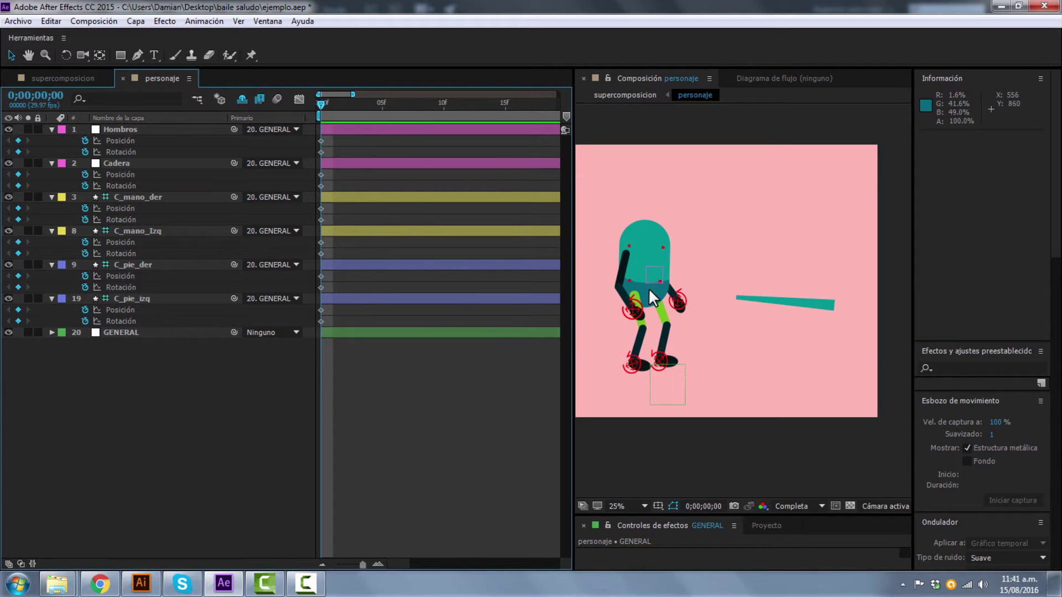
key("space")
left_click_drag(652, 297, 696, 292)
left_click(623, 506)
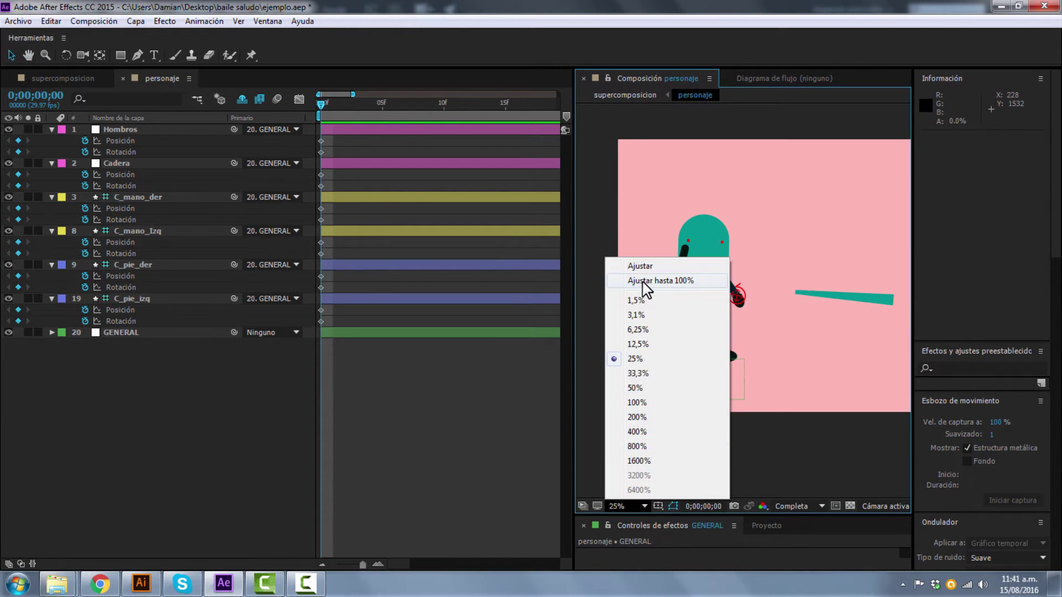
left_click(686, 287)
scroll(655, 369, "up", 2)
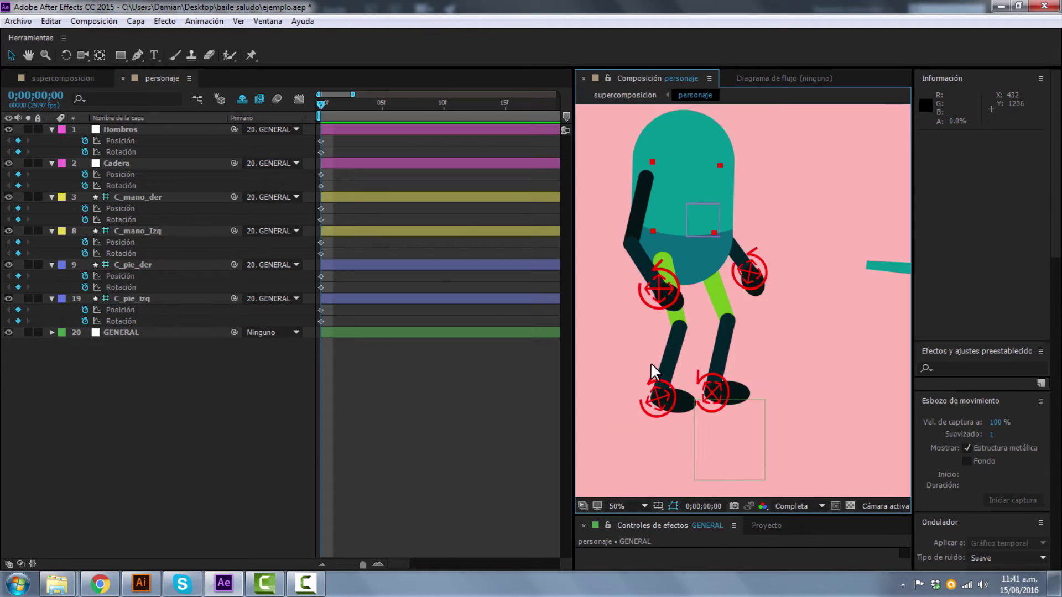
left_click(232, 354)
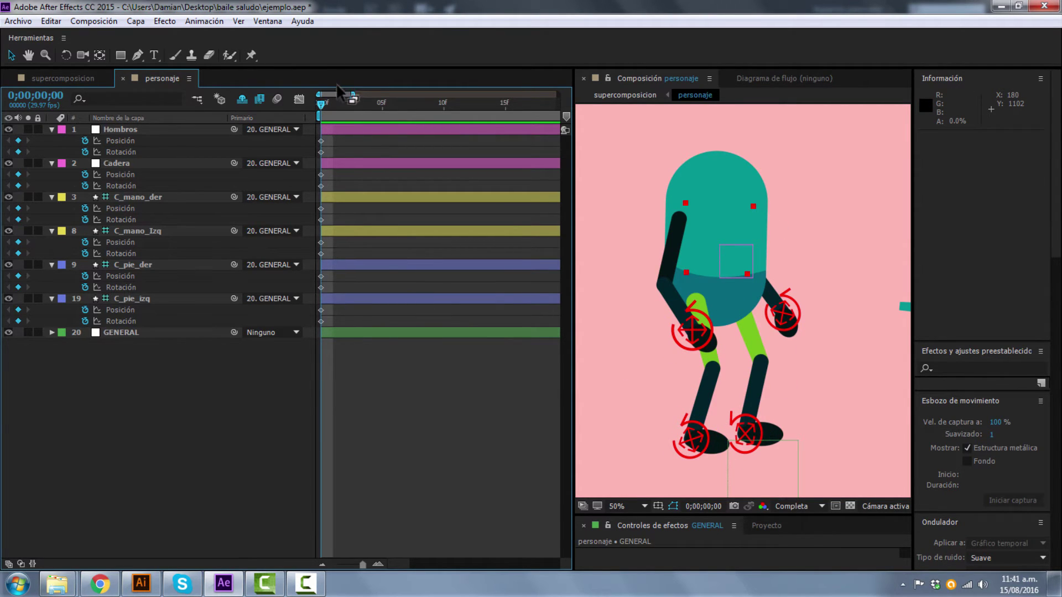
Add Position and Rotation keyframes to the Hombros, Cadera, hand and foot controllers at 0;00;00;15
left_click_drag(321, 107, 443, 111)
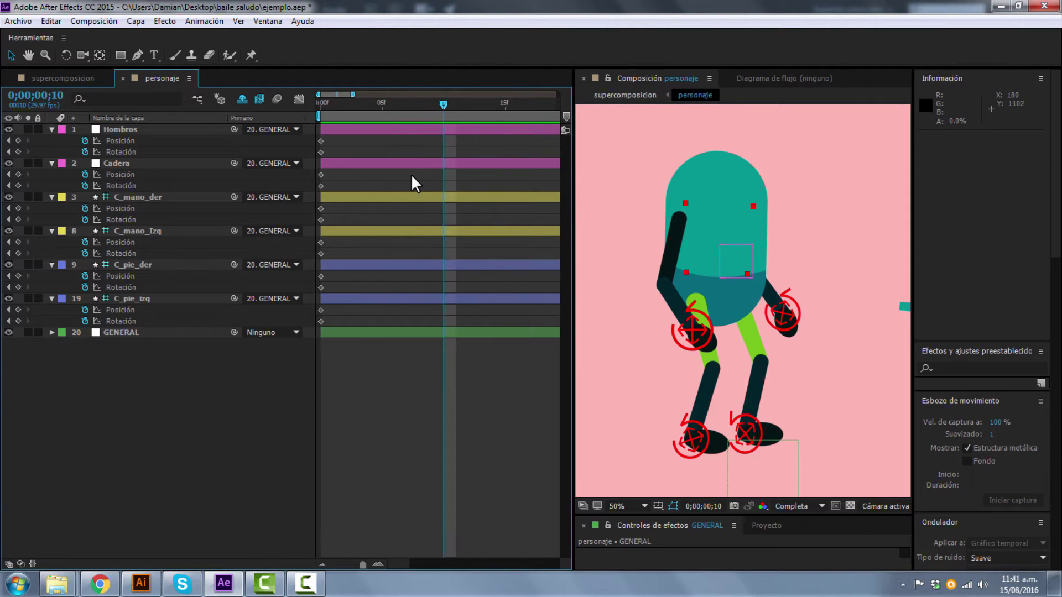
key("minus")
key("minus")
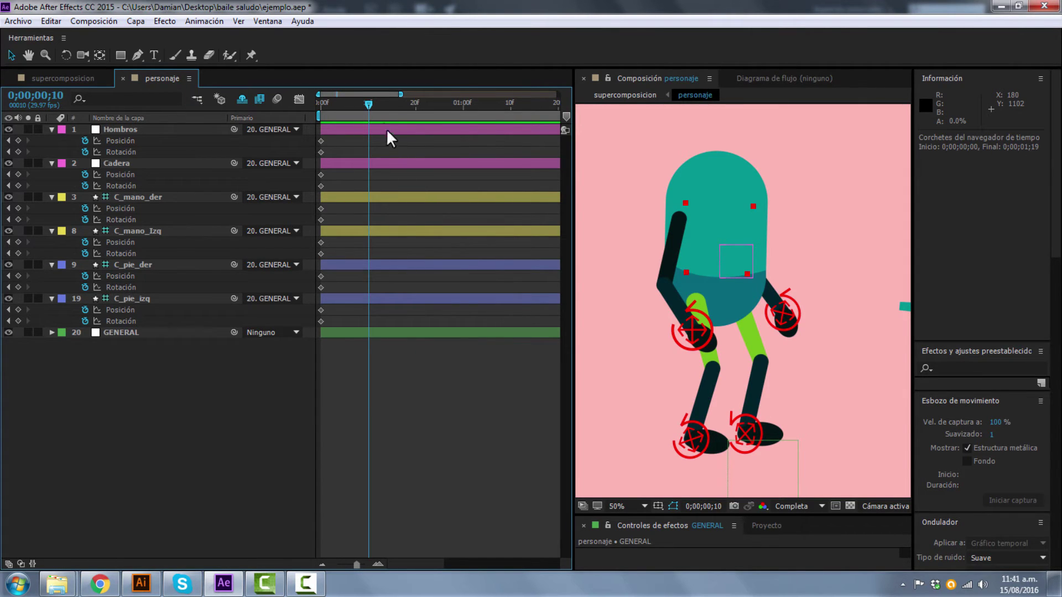
left_click_drag(366, 102, 390, 114)
key("equal")
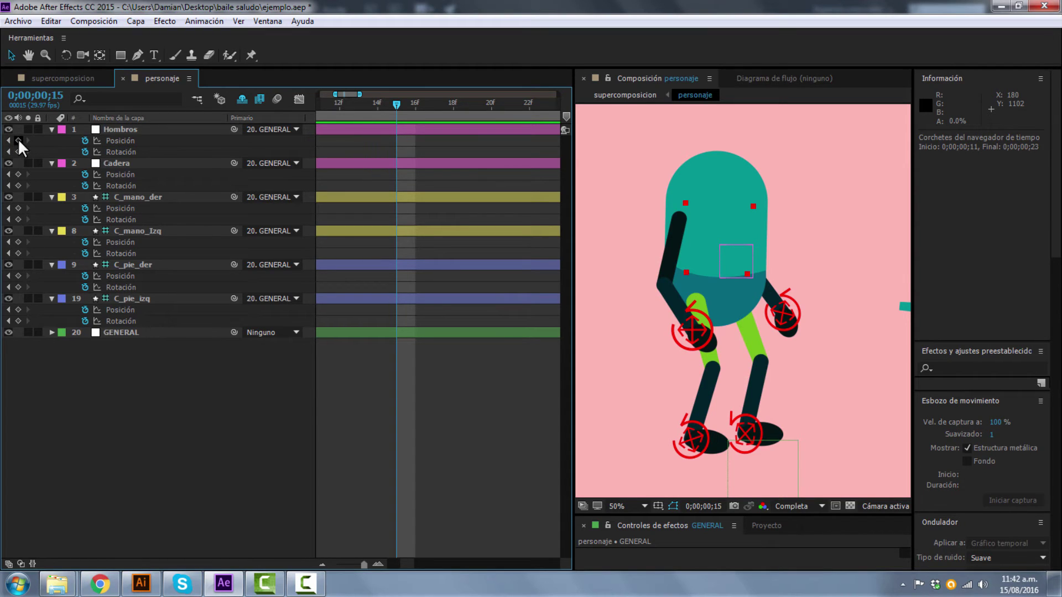
left_click_drag(18, 140, 18, 322)
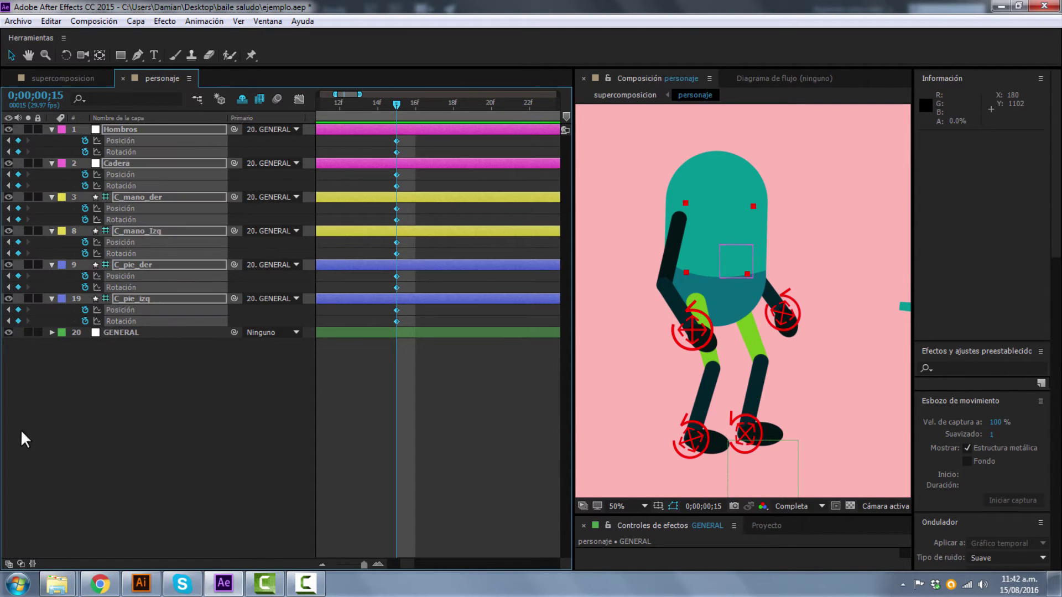
left_click(99, 427)
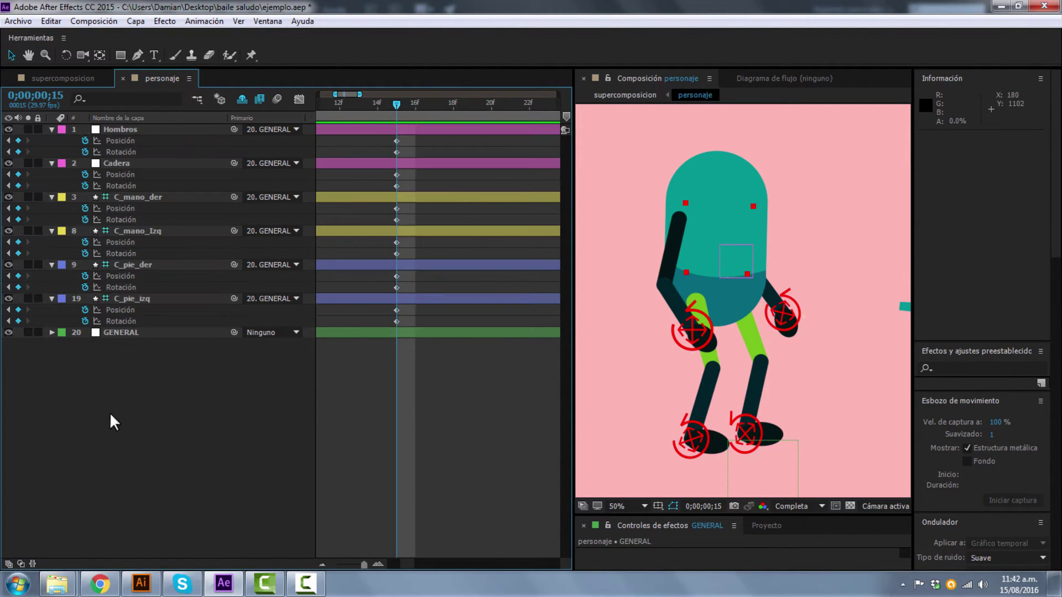
Add Position and Rotation keyframes to the six keyframed controller layers at 0;00;01;00
left_click_drag(392, 103, 430, 131)
key("minus")
key("minus")
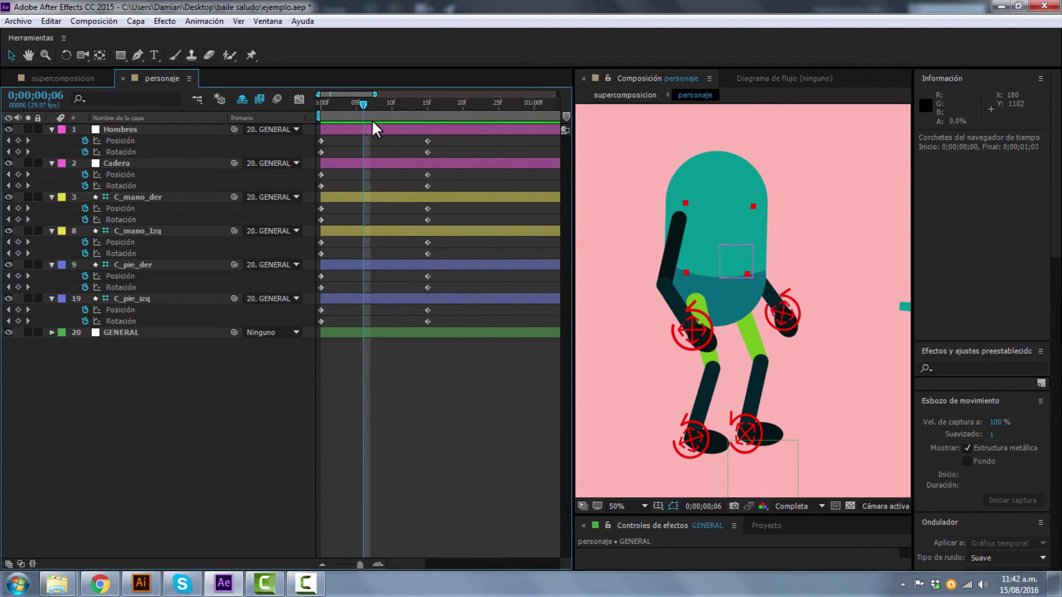
left_click_drag(361, 104, 428, 103)
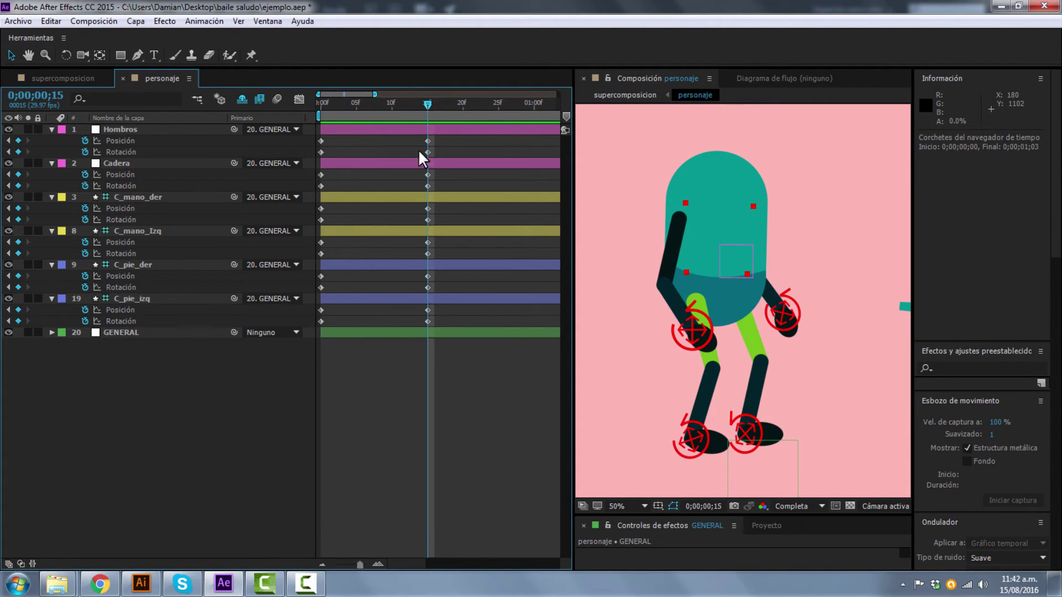
left_click_drag(399, 567, 409, 566)
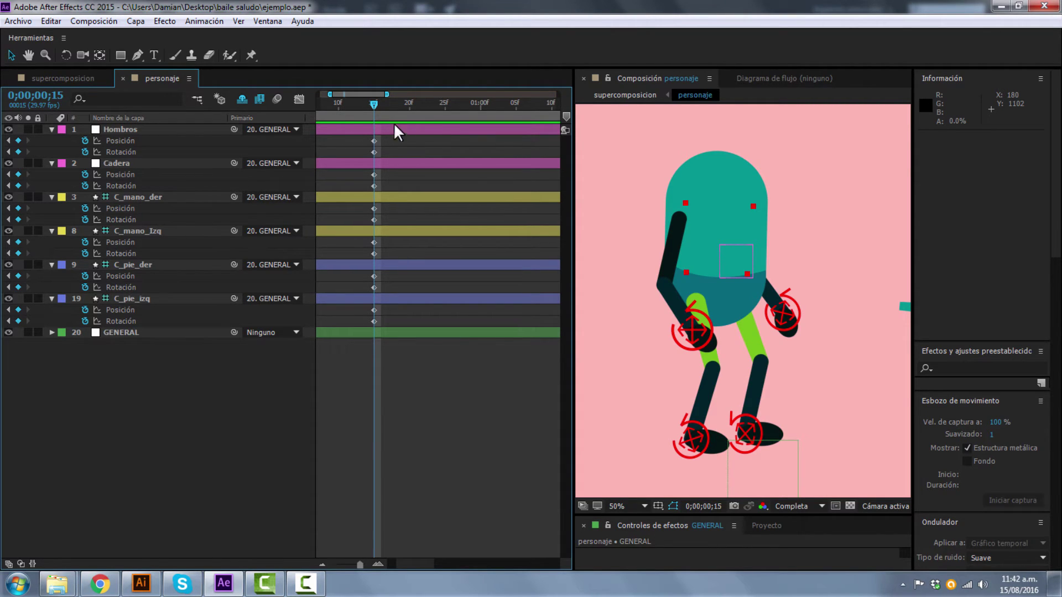
left_click_drag(373, 102, 374, 101)
left_click_drag(385, 108, 481, 110)
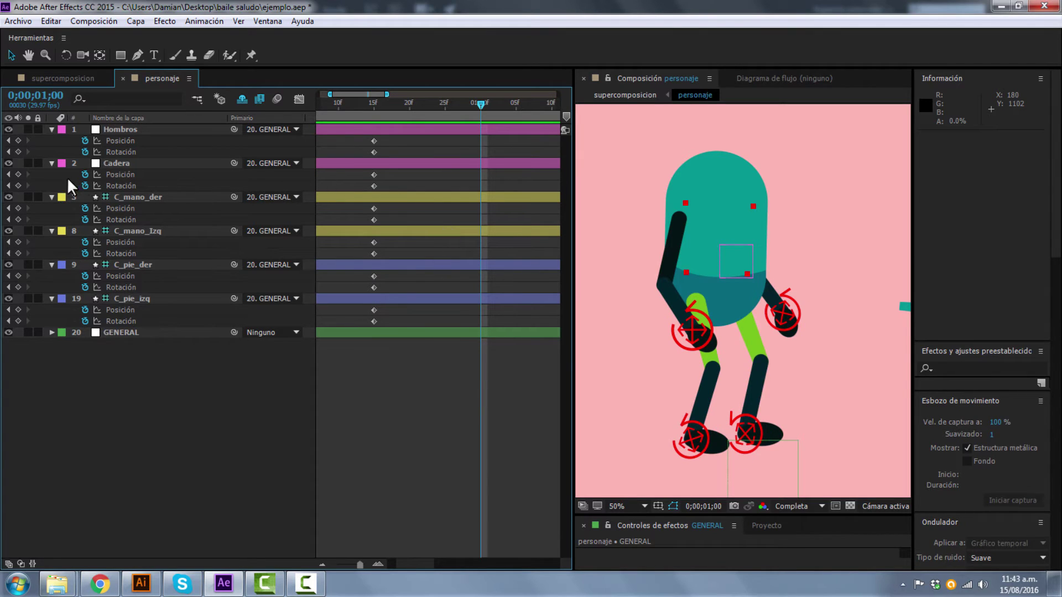
left_click_drag(19, 141, 16, 342)
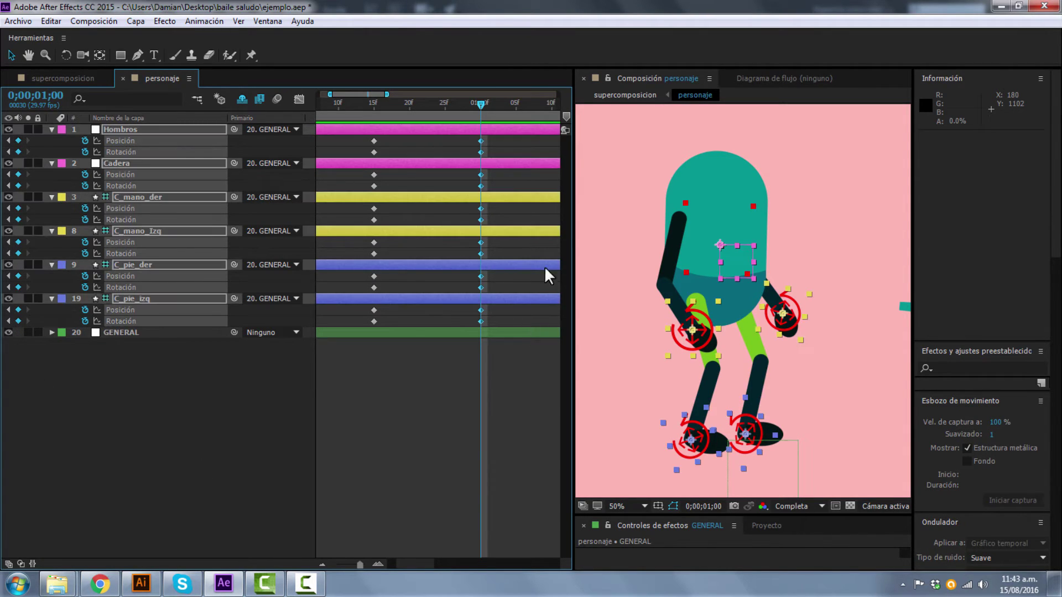
left_click(833, 252)
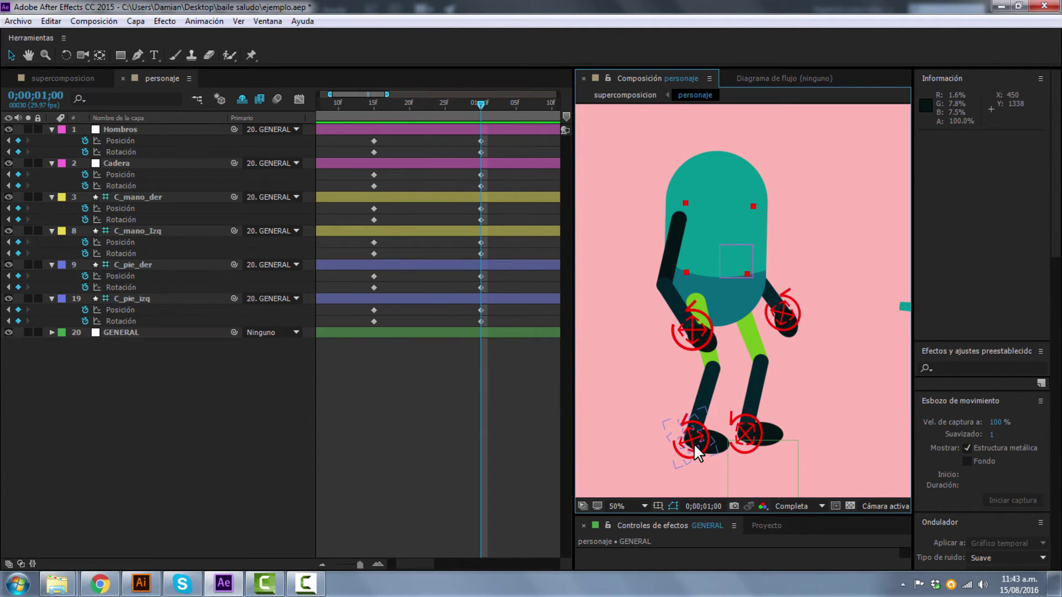
At 0;00;01;00, lift the C_pie_der foot controller up behind the body and rotate it to about 95.9°
left_click_drag(694, 443, 627, 414)
key("w")
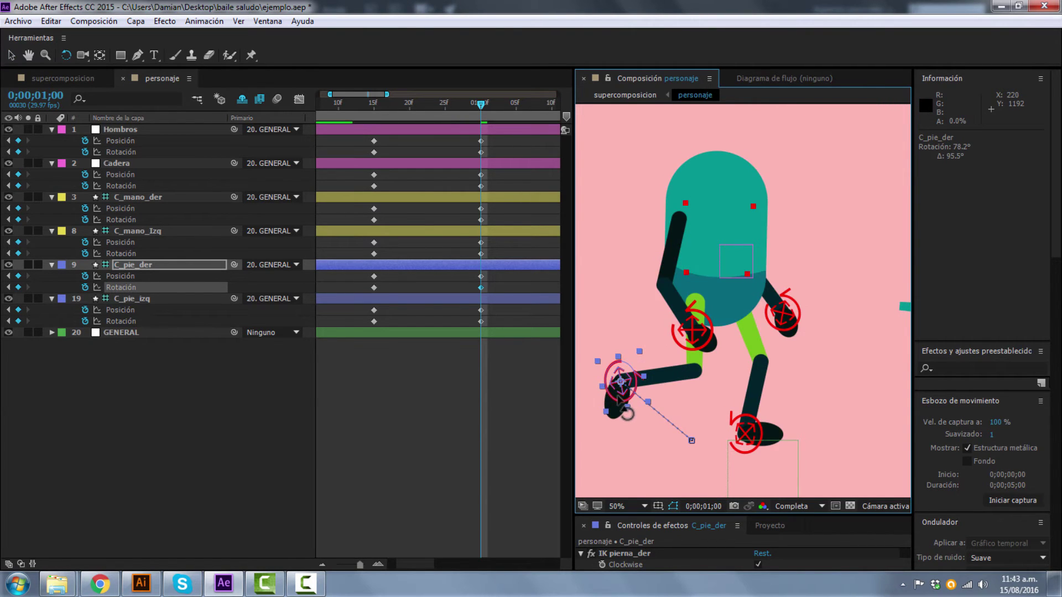
left_click_drag(640, 379, 644, 386)
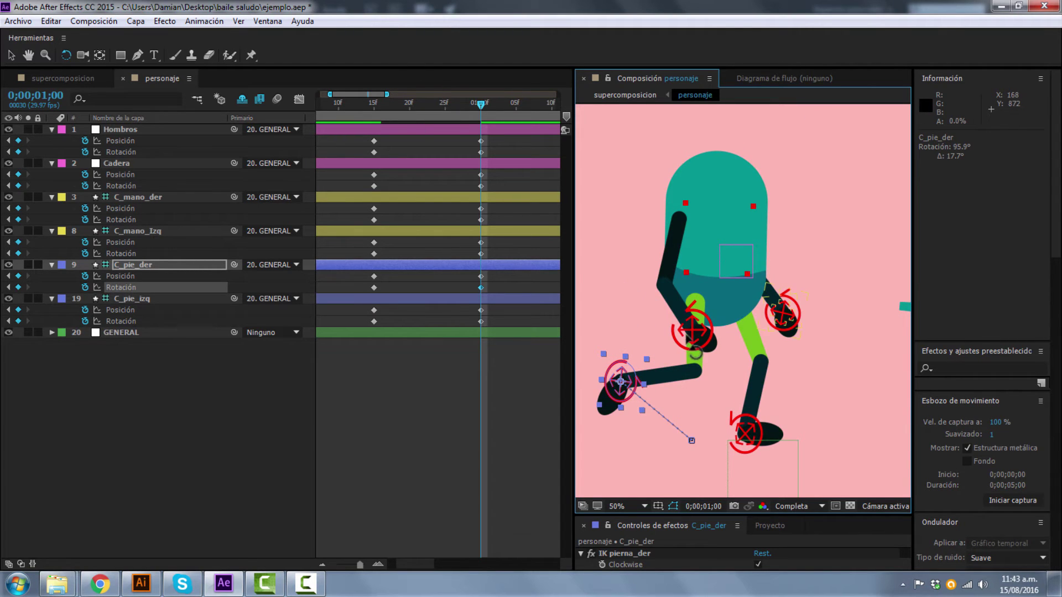
key("v")
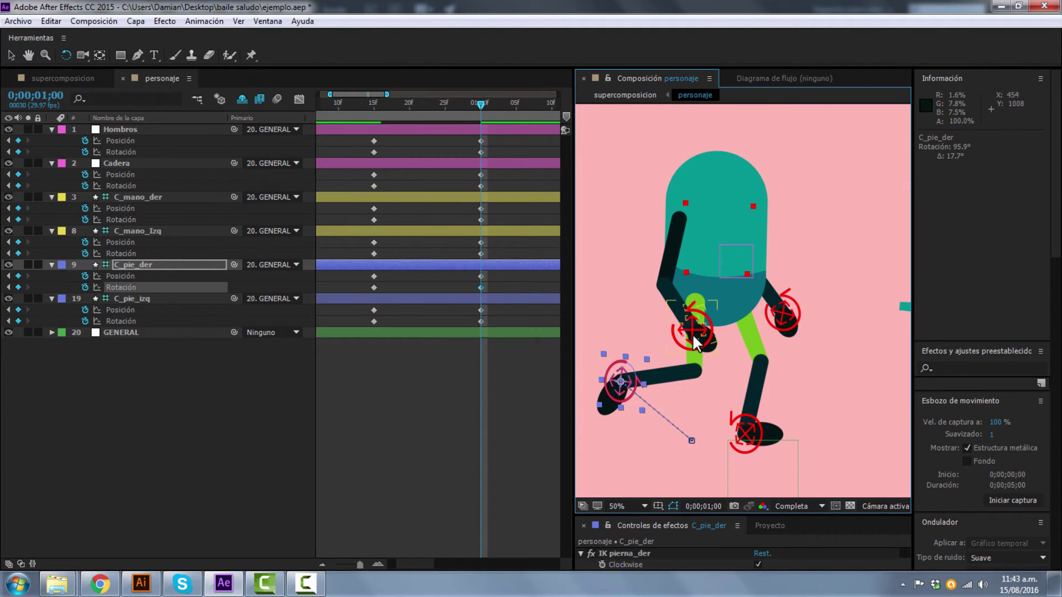
At 0;00;01;00, move C_mano_der backward to about -134.8, -194.4 and C_mano_Izq forward and up to about 128.6, -239.1
left_click_drag(695, 330, 635, 286)
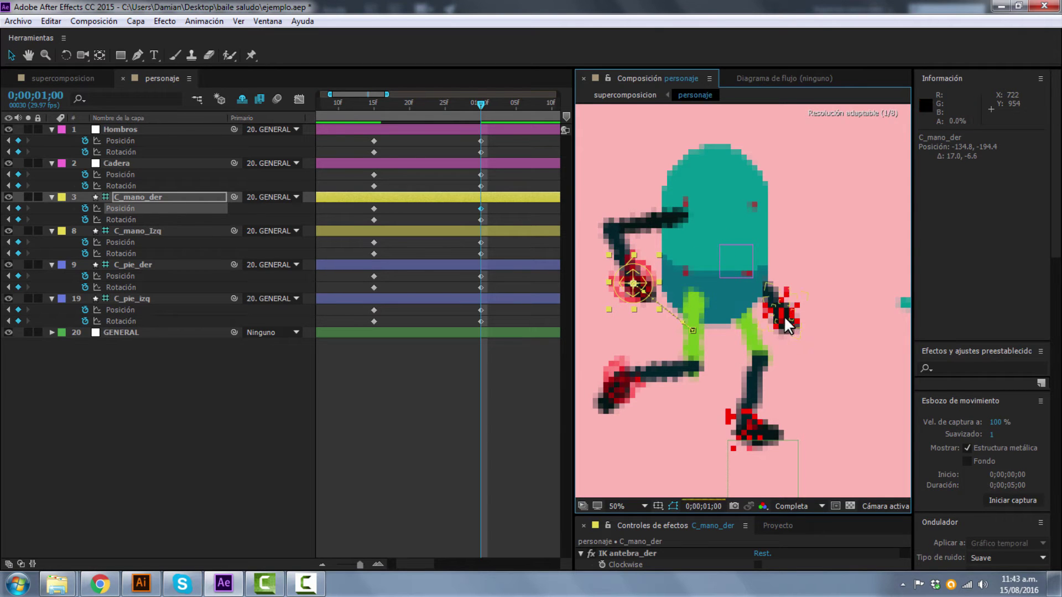
left_click_drag(785, 315, 817, 255)
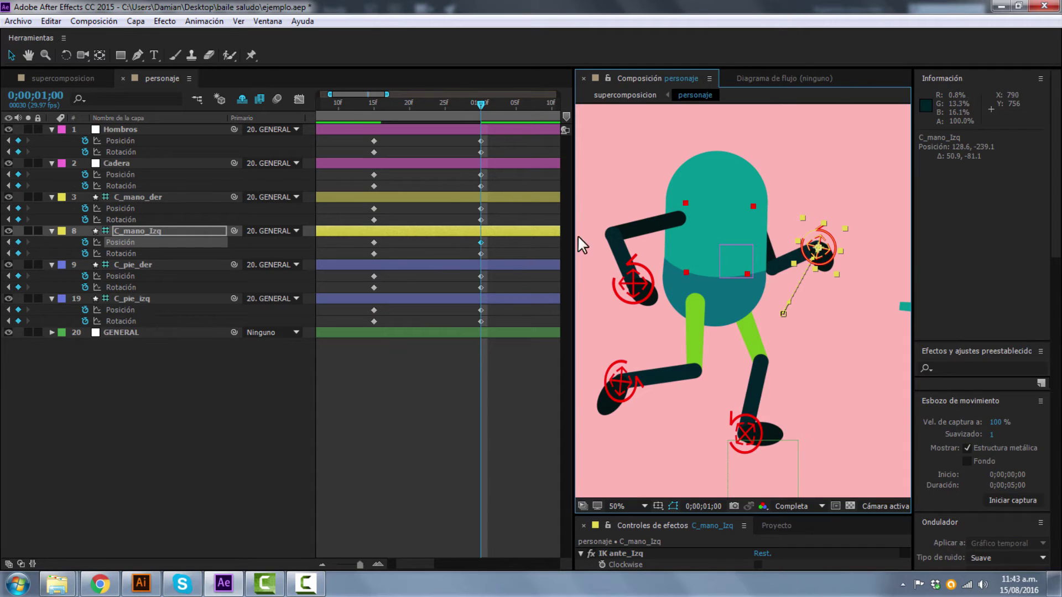
mouse_move(481, 102)
left_mouse_down()
mouse_move(374, 111)
mouse_move(477, 111)
left_mouse_up()
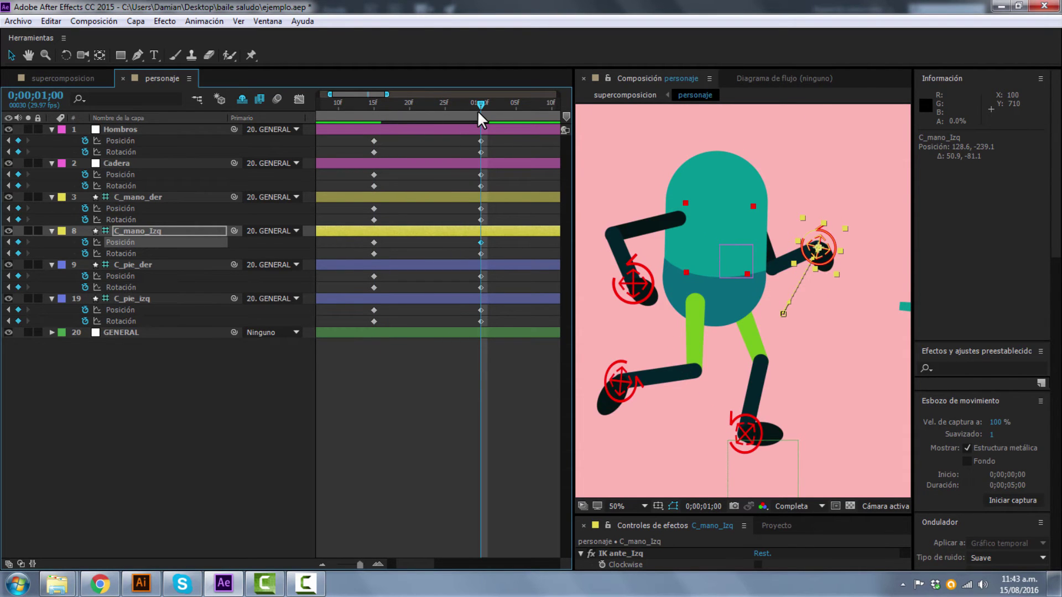
Bend the motion paths of C_mano_Izq, C_mano_der and C_pie_der into outward arcs by adjusting the tangents at their 0;00;00;15 keyframes
left_click(618, 386)
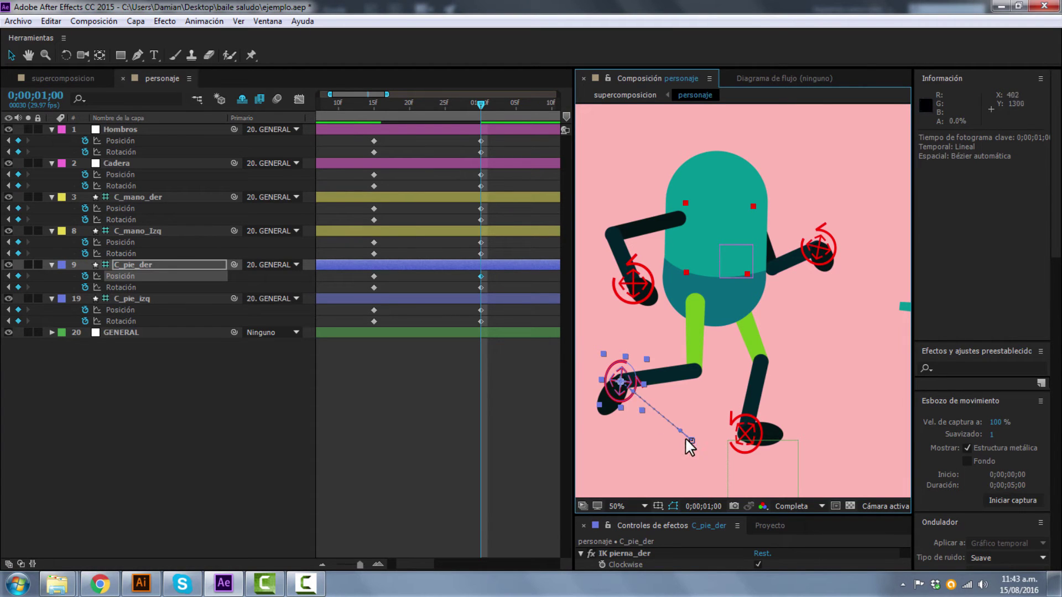
left_click(820, 250)
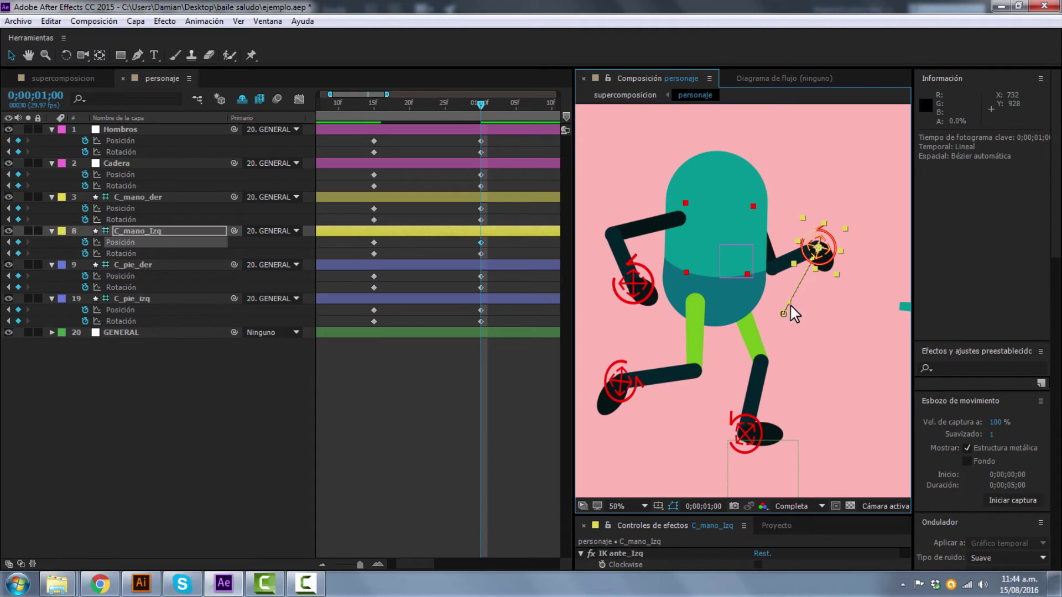
left_click(634, 289)
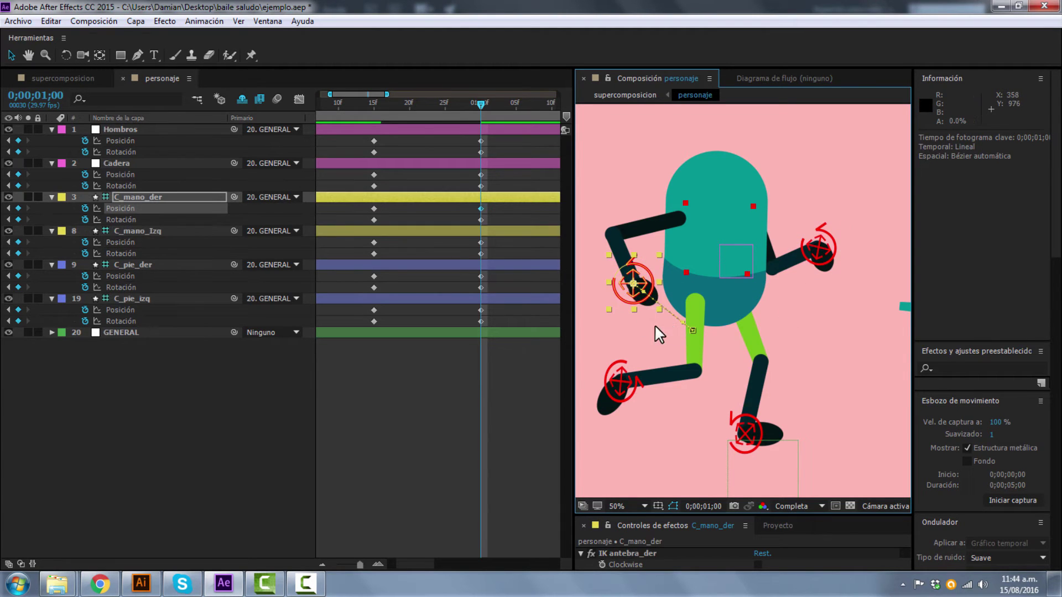
left_click(818, 250)
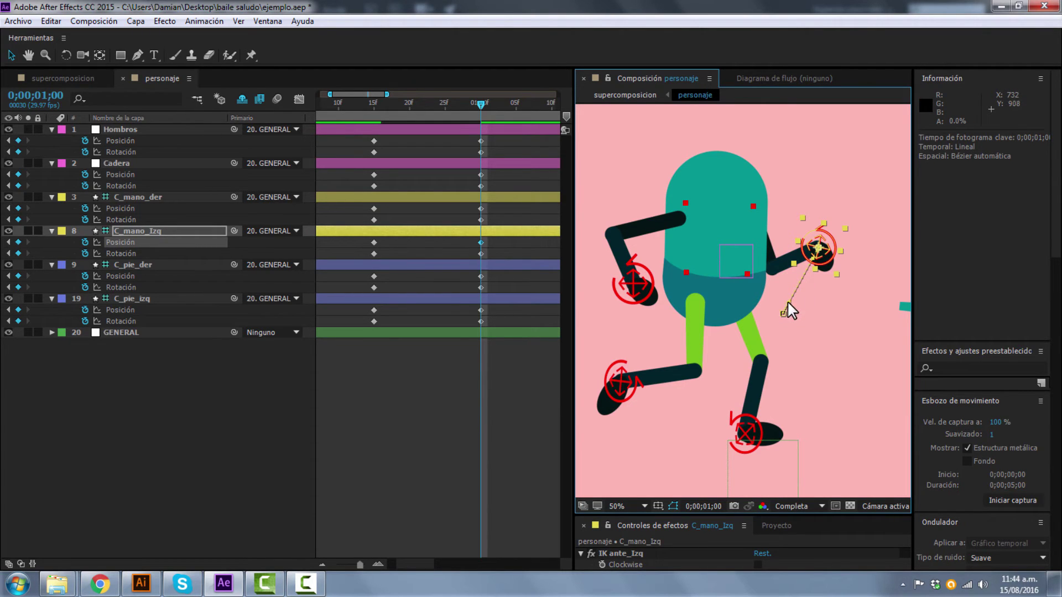
left_click_drag(788, 303, 820, 294)
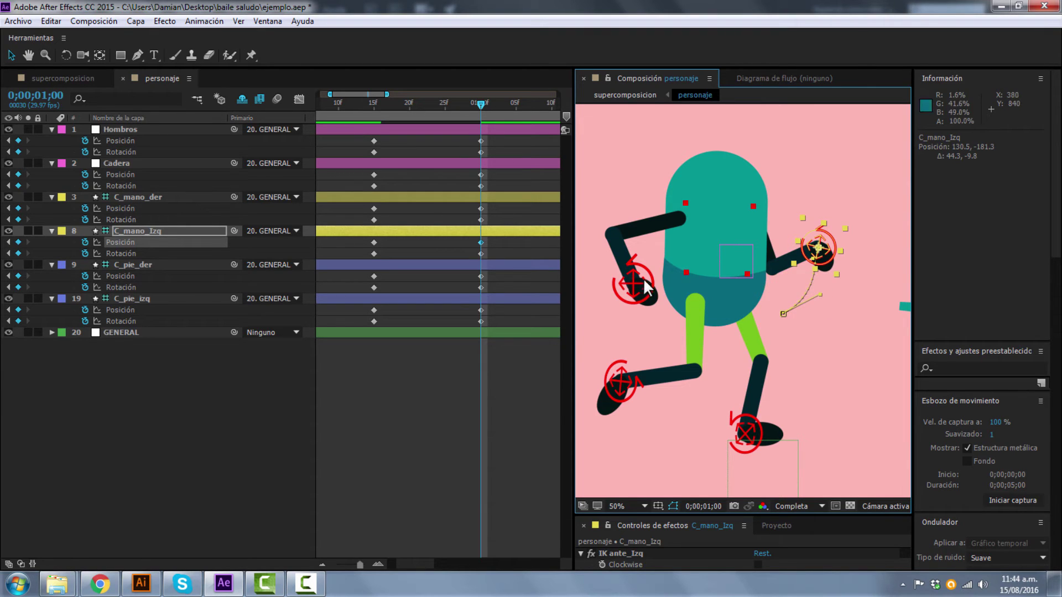
left_click(634, 301)
left_click_drag(684, 322, 647, 327)
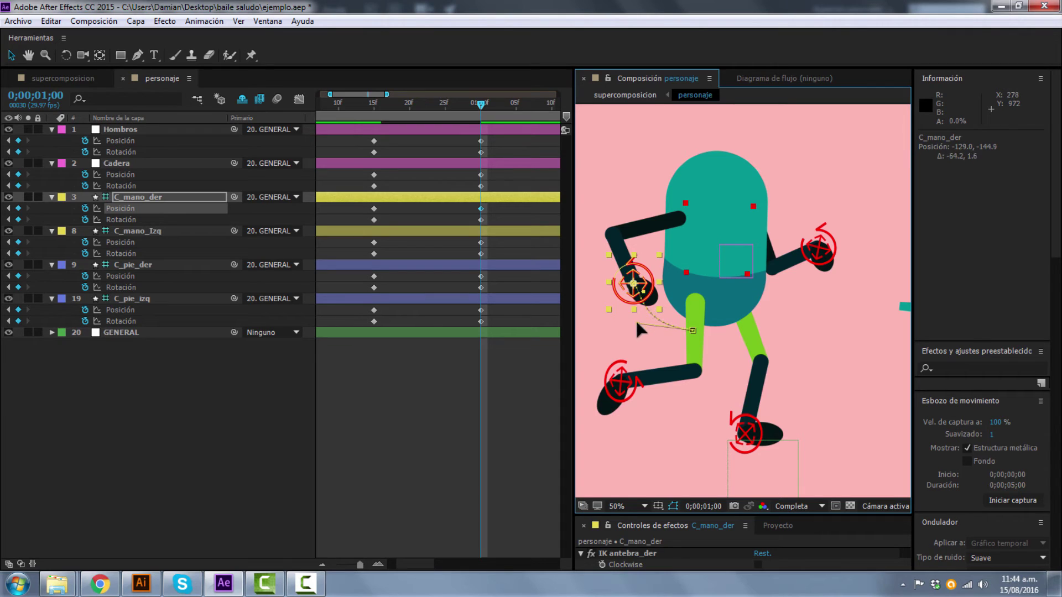
left_click_drag(621, 382, 627, 437)
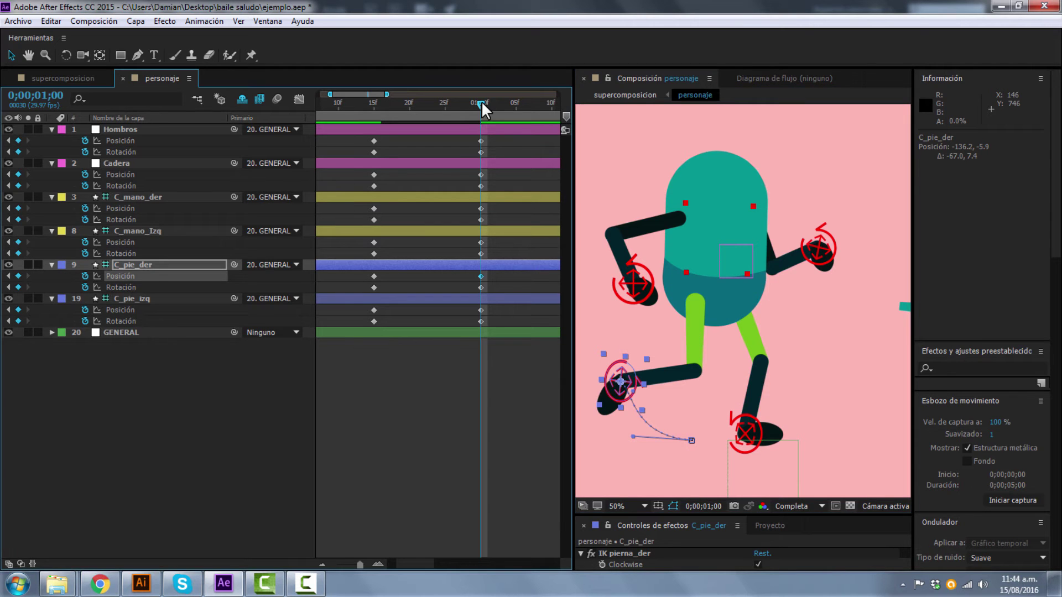
Apply the Desacelerac./Acelerac. suave keyframe assistant to all controller keyframes at 0;00;00;15 and 0;00;01;00
left_click_drag(481, 101, 424, 97)
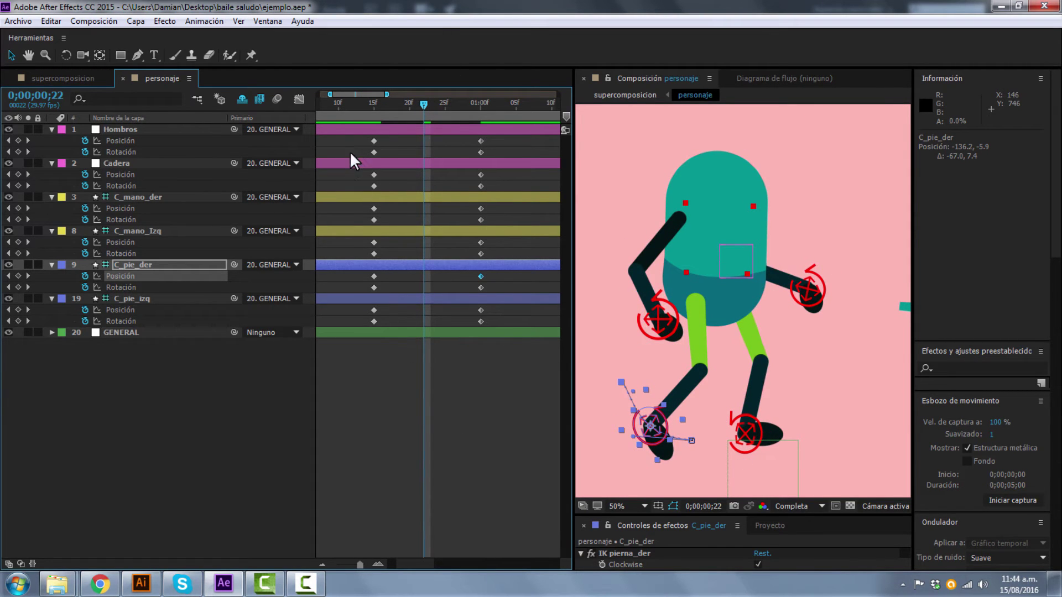
mouse_move(356, 138)
left_mouse_down()
mouse_move(420, 184)
mouse_move(498, 298)
mouse_move(501, 321)
left_mouse_up()
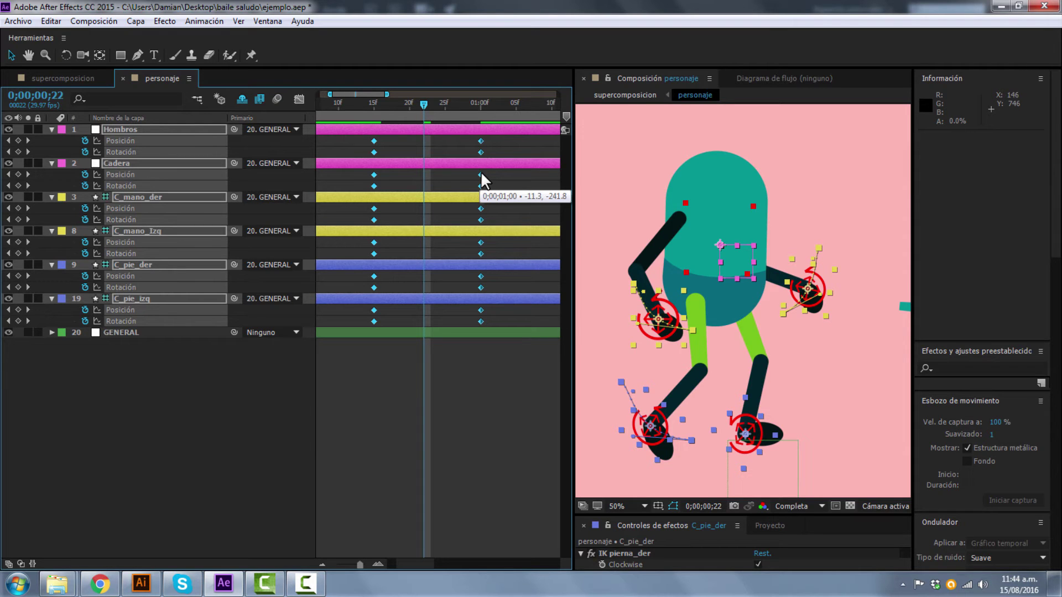
right_click(481, 174)
mouse_move(653, 343)
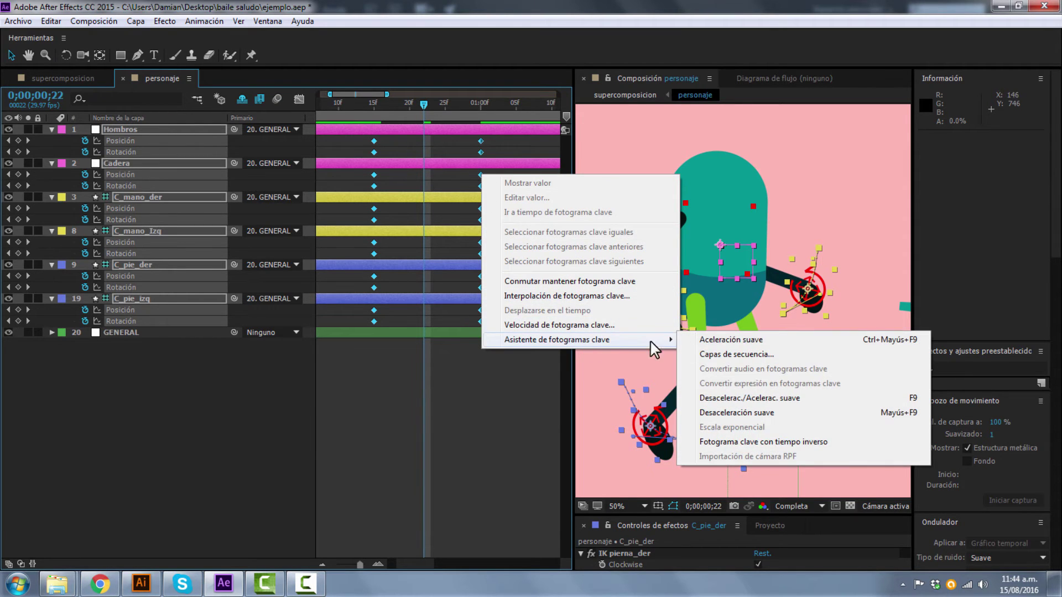
left_click(788, 400)
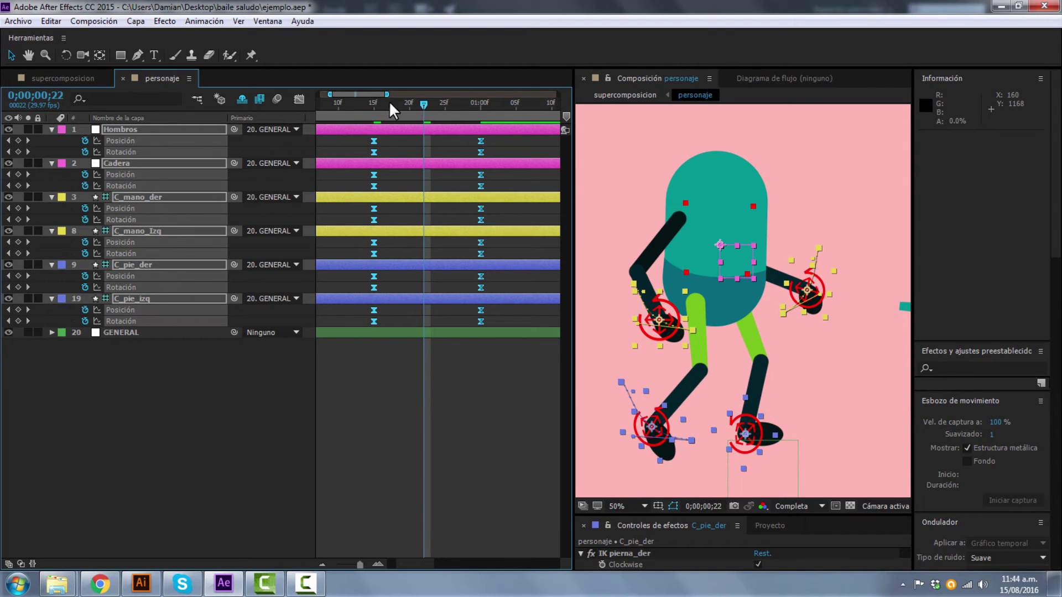
Add intermediate Position and Rotation keyframes to all six keyframed controllers at 0;00;00;22
left_click_drag(389, 101, 421, 112)
left_click_drag(18, 139, 16, 321)
left_click(230, 480)
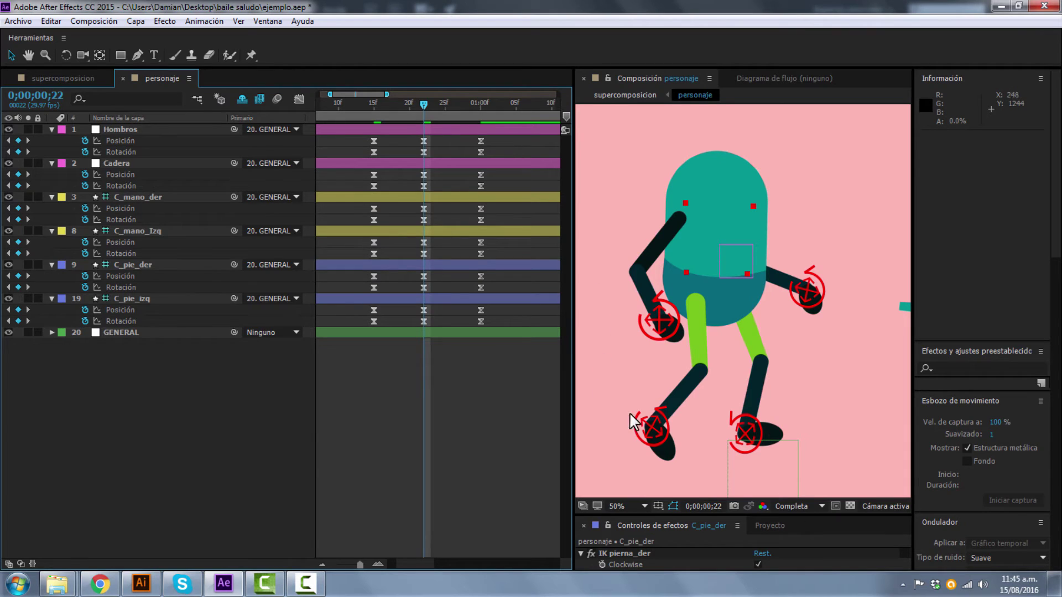
At 0;00;00;22, raise C_pie_der to about -83.3, -73.8, lower C_mano_der slightly and move C_mano_Izq up toward the torso
left_click_drag(655, 429, 676, 389)
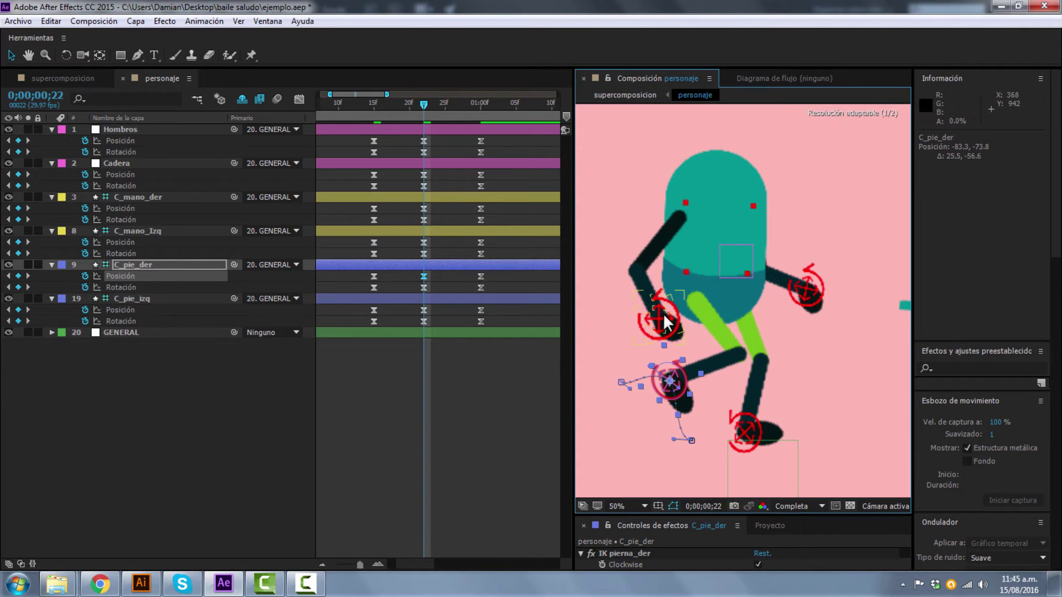
left_click_drag(660, 319, 651, 331)
left_click(806, 292)
left_click_drag(808, 293, 786, 274)
Rotate the Hombros controller to about -6.5° at 0;00;00;22, keeping its Position and Rotation properties displayed
left_click(737, 257)
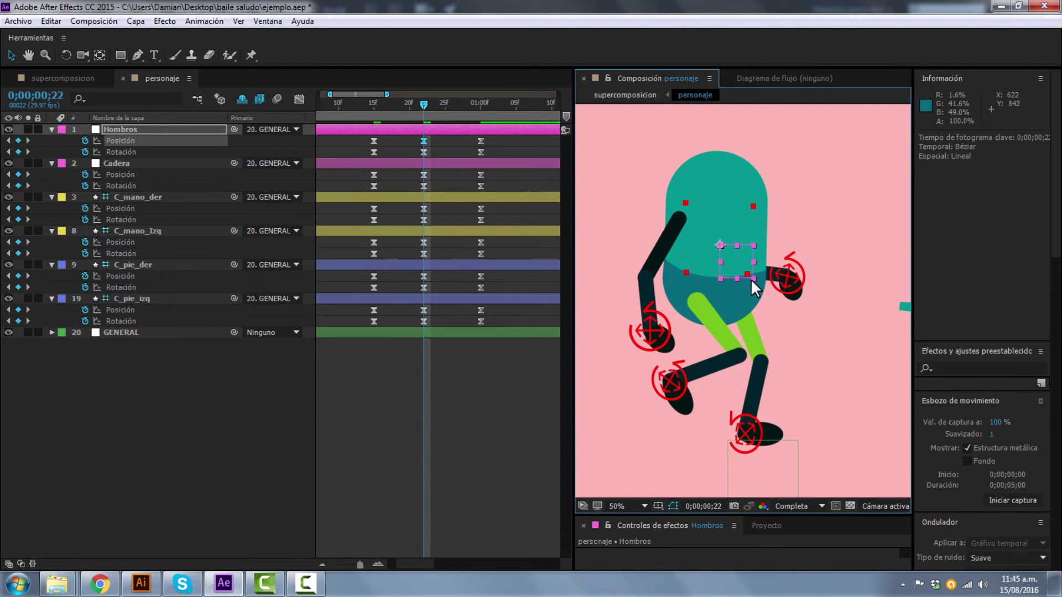
key("u")
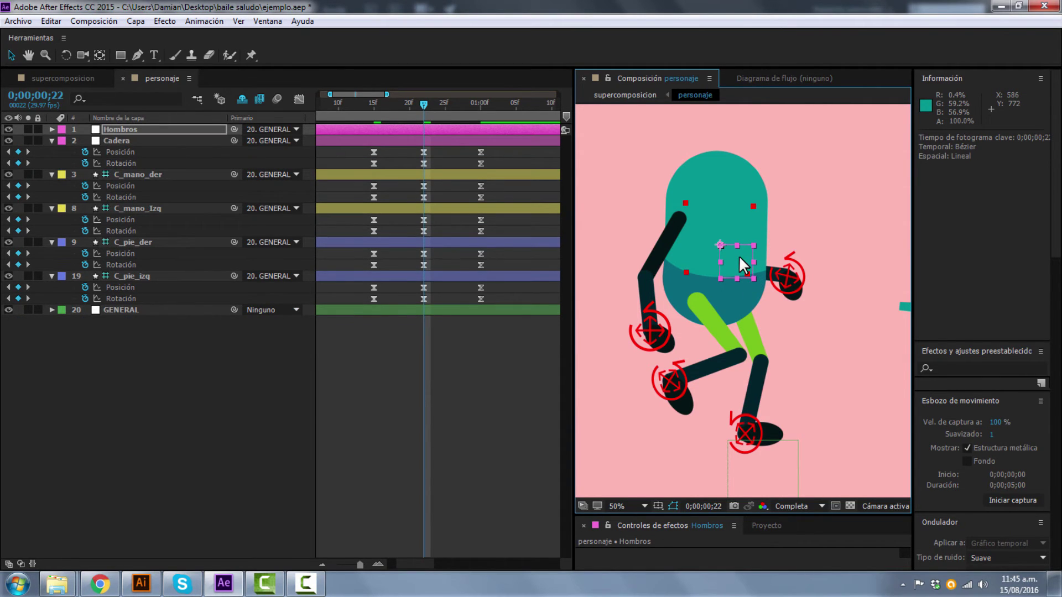
key("r")
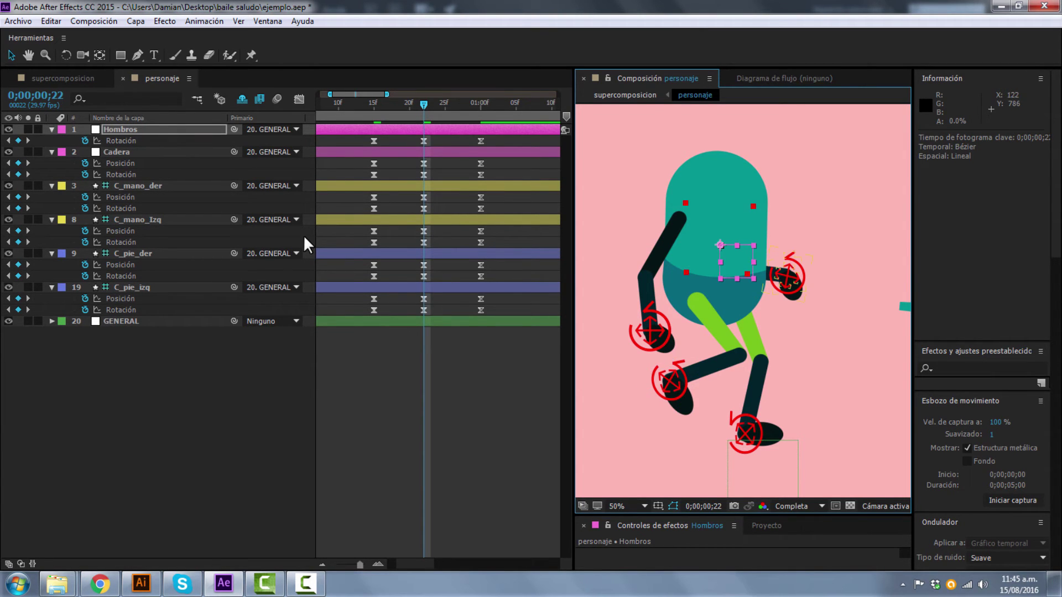
key("shift+p")
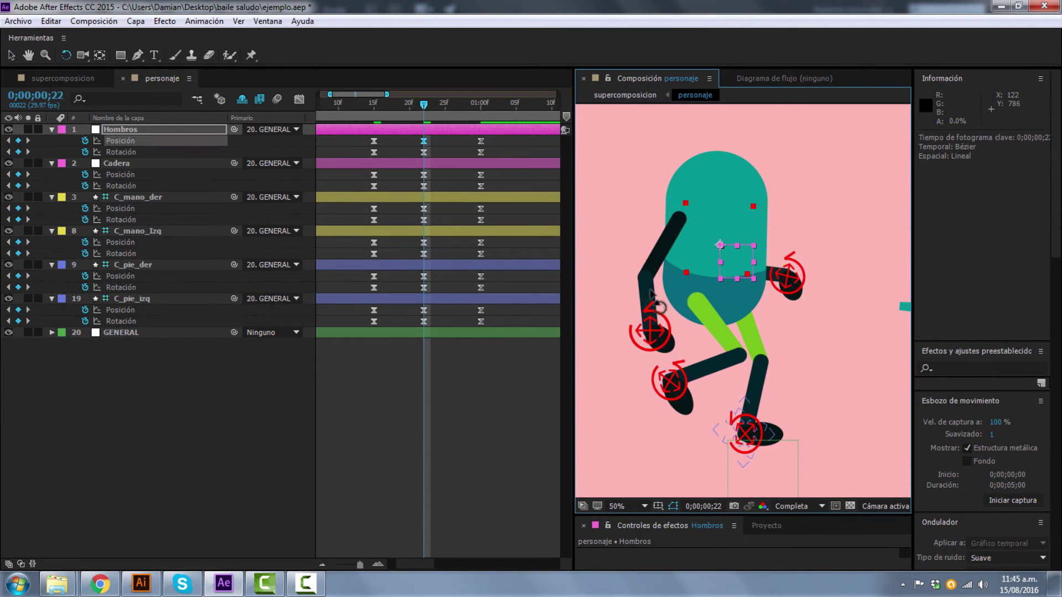
key("w")
mouse_move(748, 275)
left_mouse_down()
mouse_move(734, 269)
mouse_move(755, 270)
left_mouse_up()
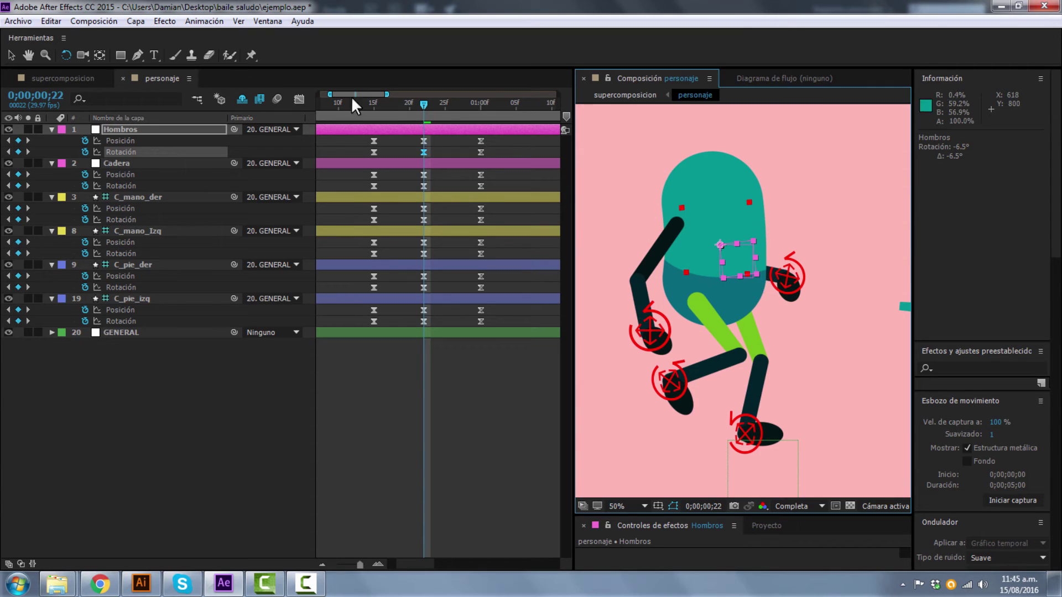
Shorten the work area of the personaje composition to end at 0;00;01;02
left_click_drag(421, 108, 353, 103)
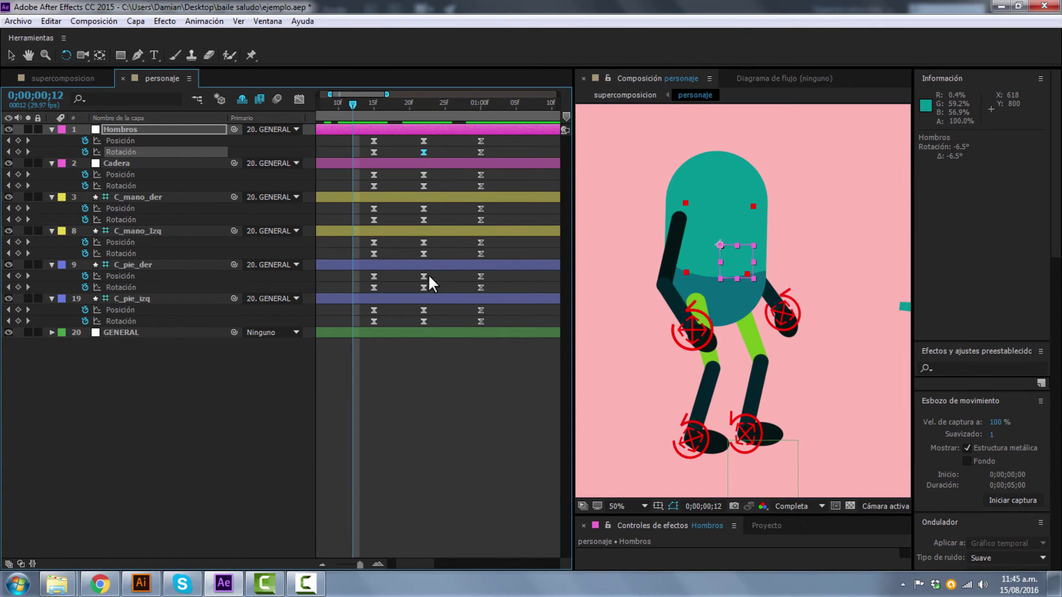
left_click_drag(408, 564, 549, 547)
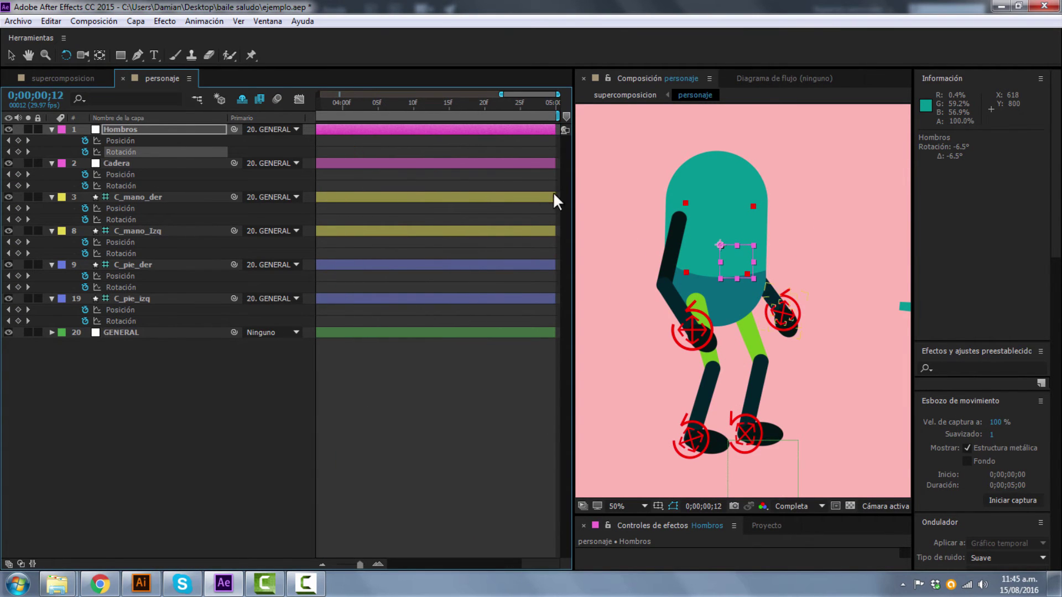
left_click_drag(558, 116, 521, 135)
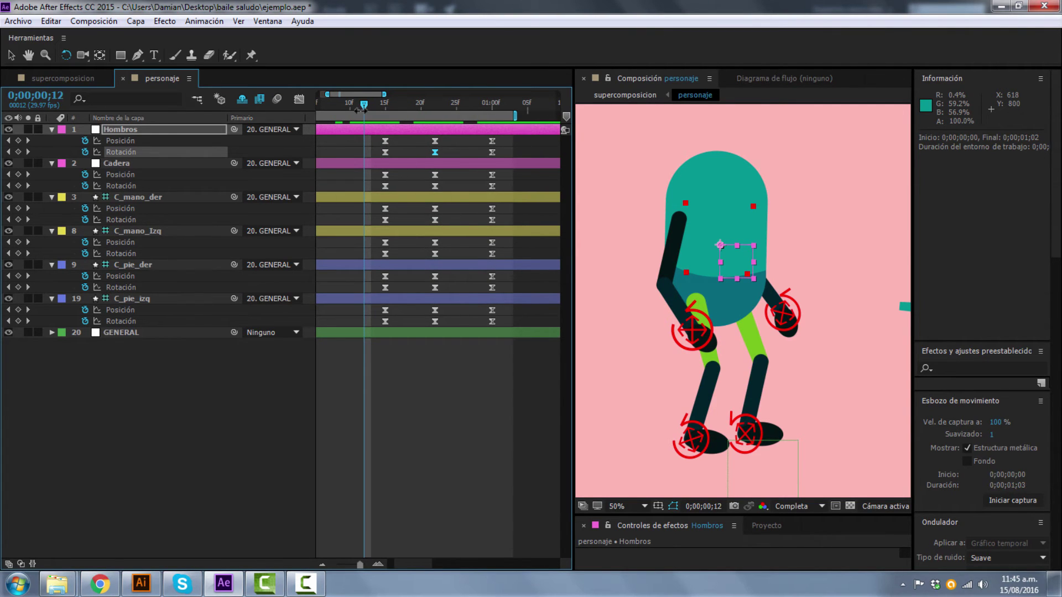
Play the personaje animation from 0;00;00;00 to review the motion between the key poses
left_click_drag(364, 104, 261, 110)
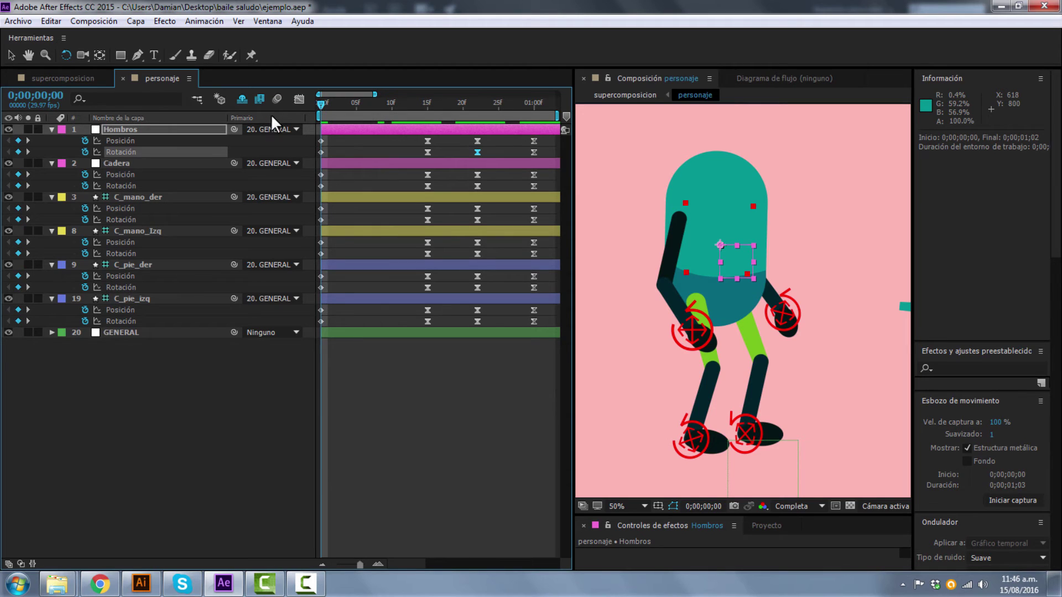
key("space")
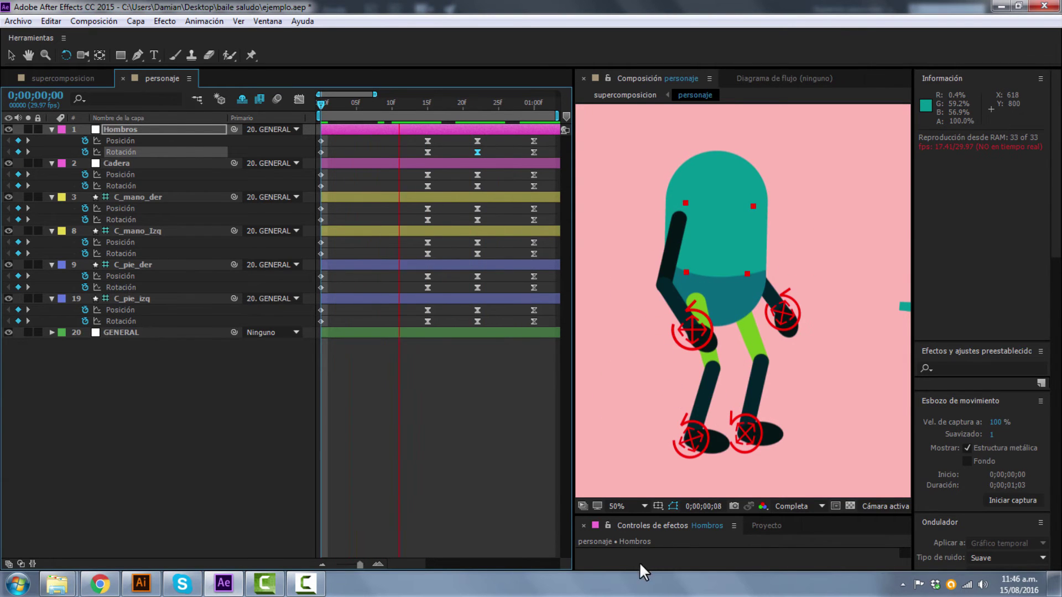
key("space")
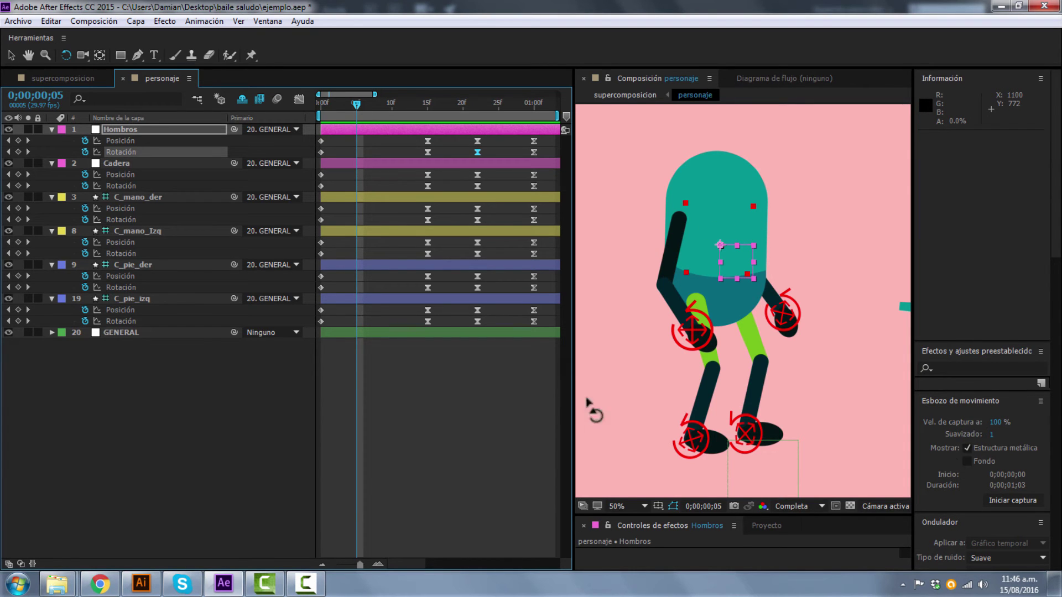
key("space")
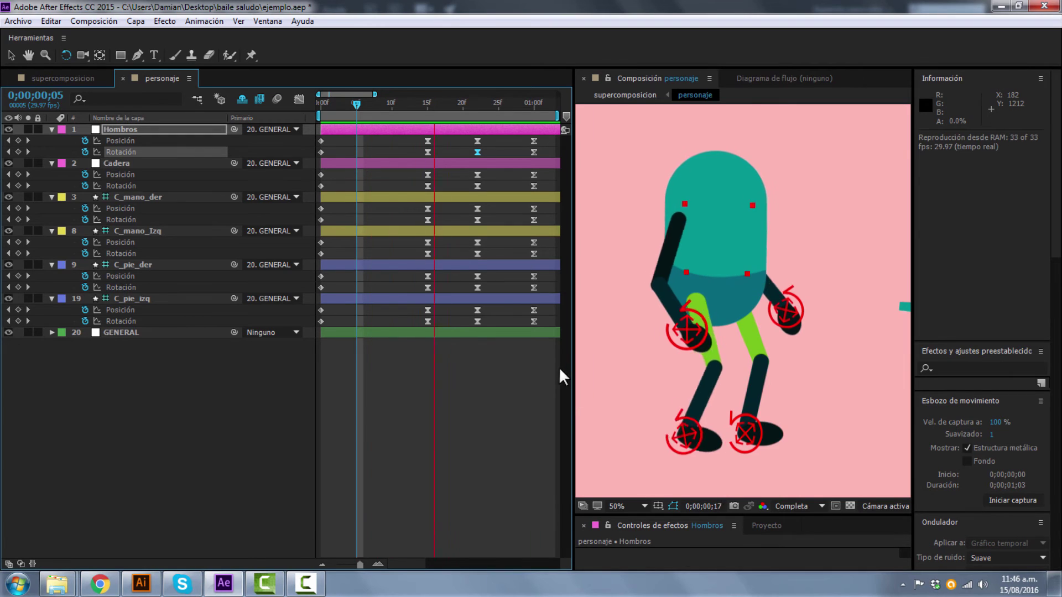
Stop the playback and bring the Previsualización panel into view
left_click(267, 21)
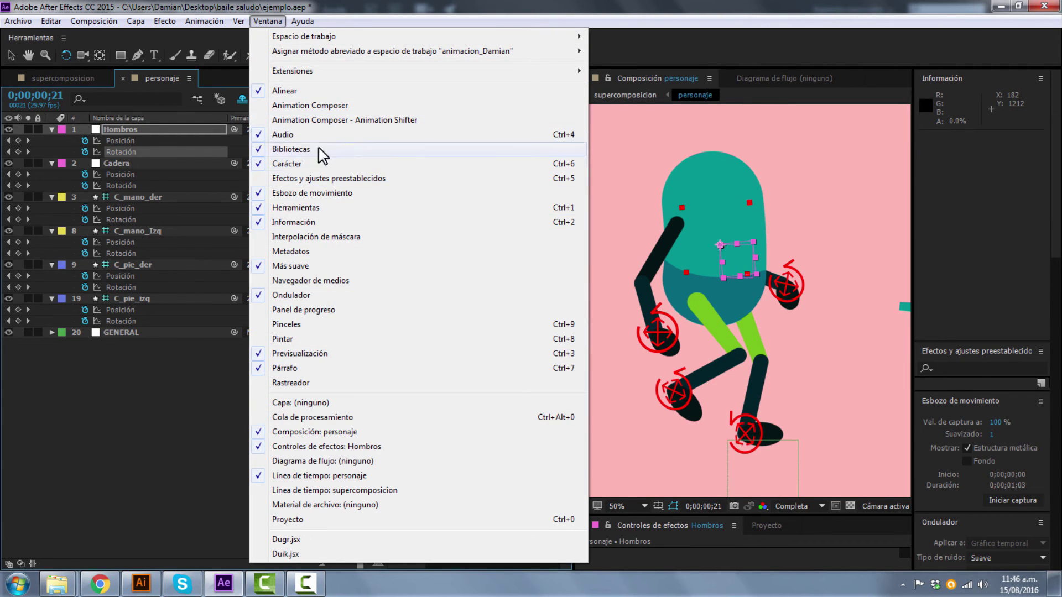
left_click(317, 355)
left_click_drag(1050, 231, 1057, 414)
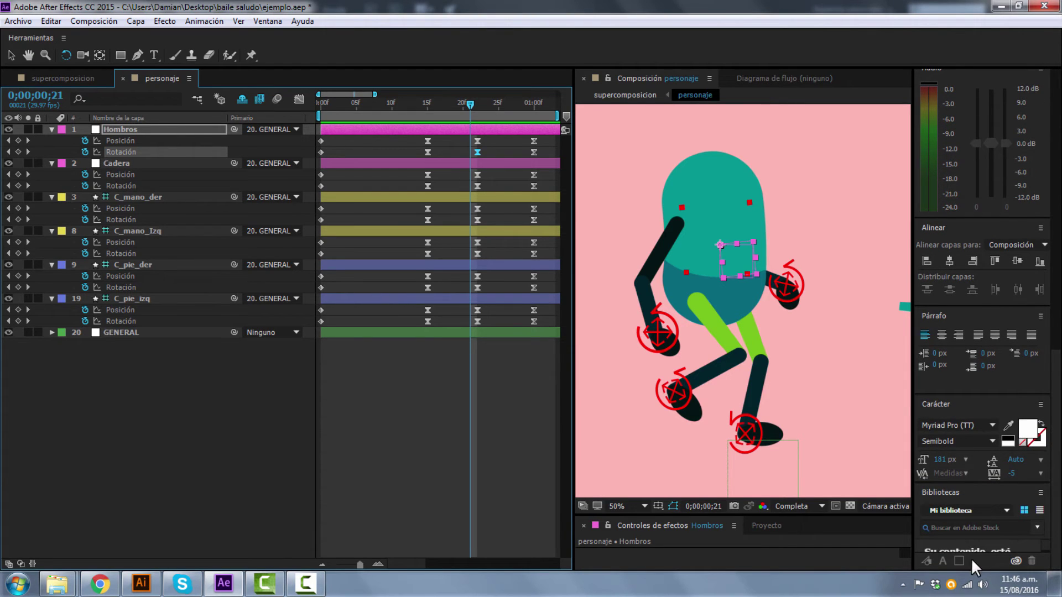
scroll(968, 489, "down", 3)
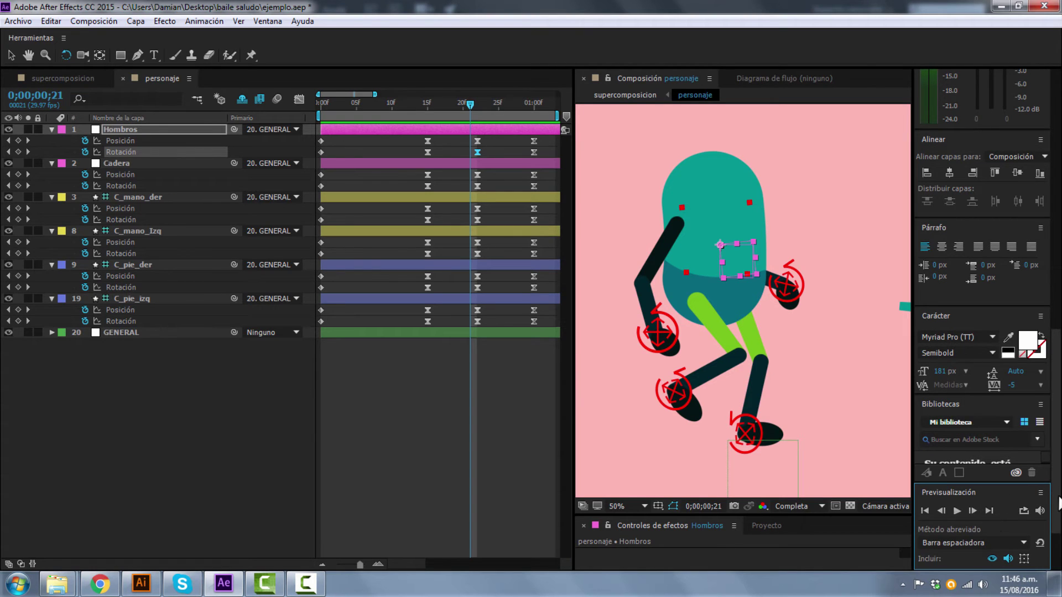
left_click_drag(1058, 506, 1058, 544)
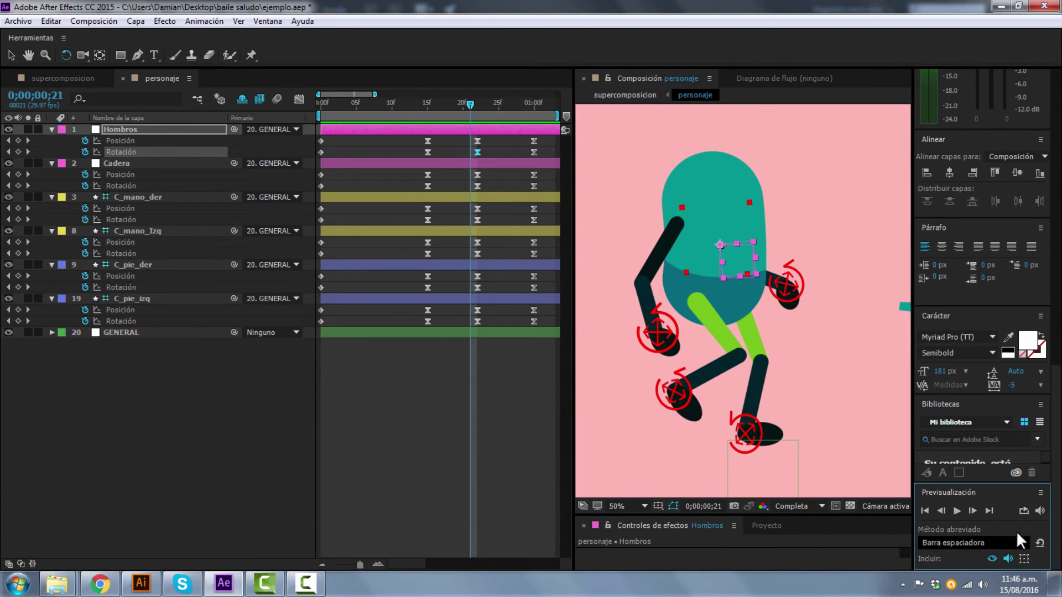
Undock the Previsualización panel into a floating window over the composition and widen it to show all its options
left_click_drag(988, 489, 913, 487)
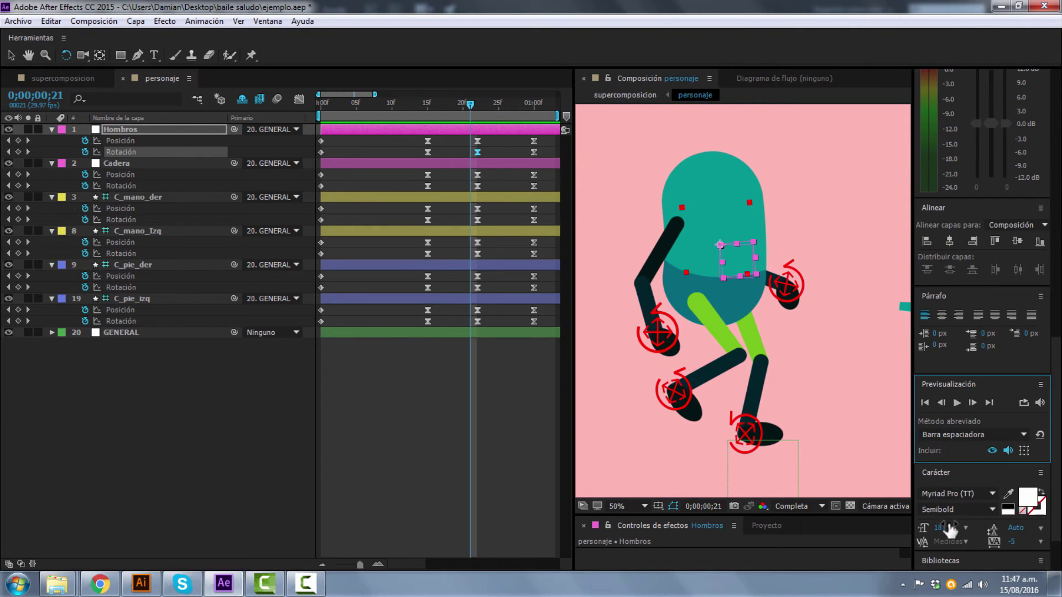
left_click(1040, 384)
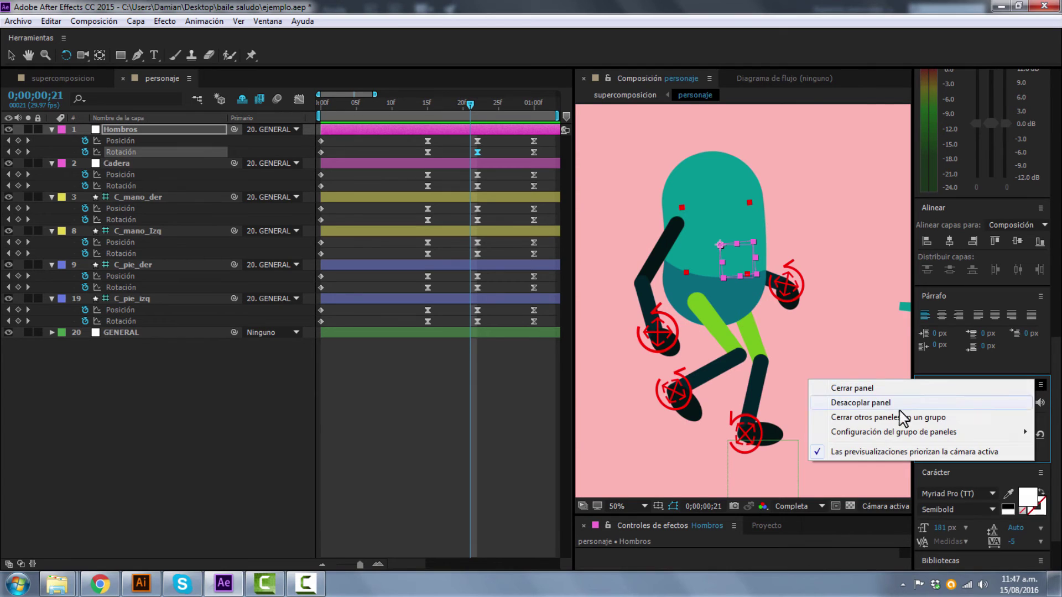
left_click(856, 405)
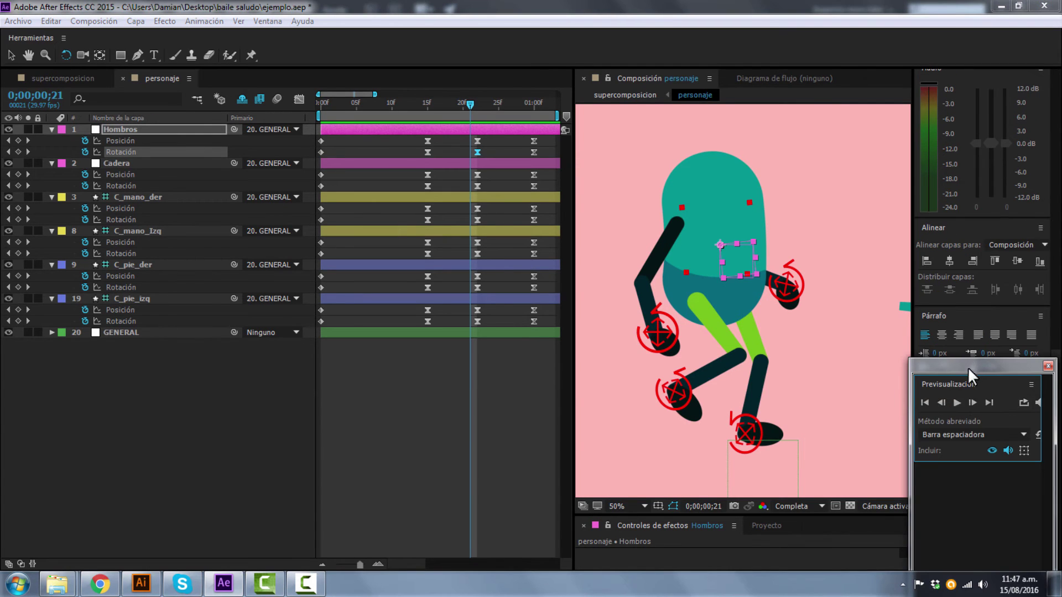
left_click_drag(968, 370, 760, 199)
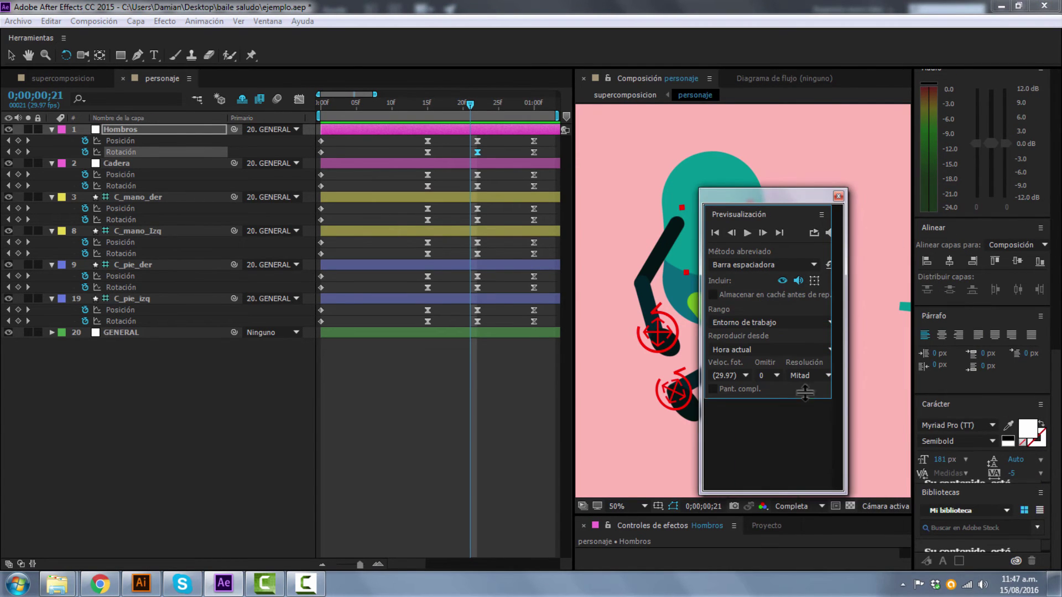
left_click_drag(845, 322, 920, 323)
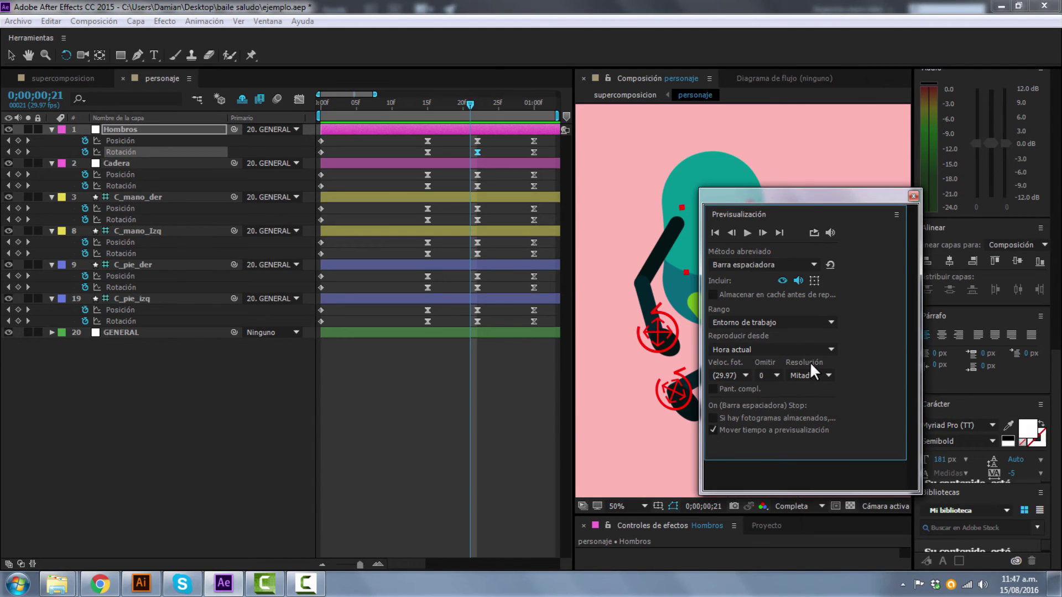
Try the Total and Cuarto preview resolutions, and play the animation briefly at Cuarto
left_click(818, 376)
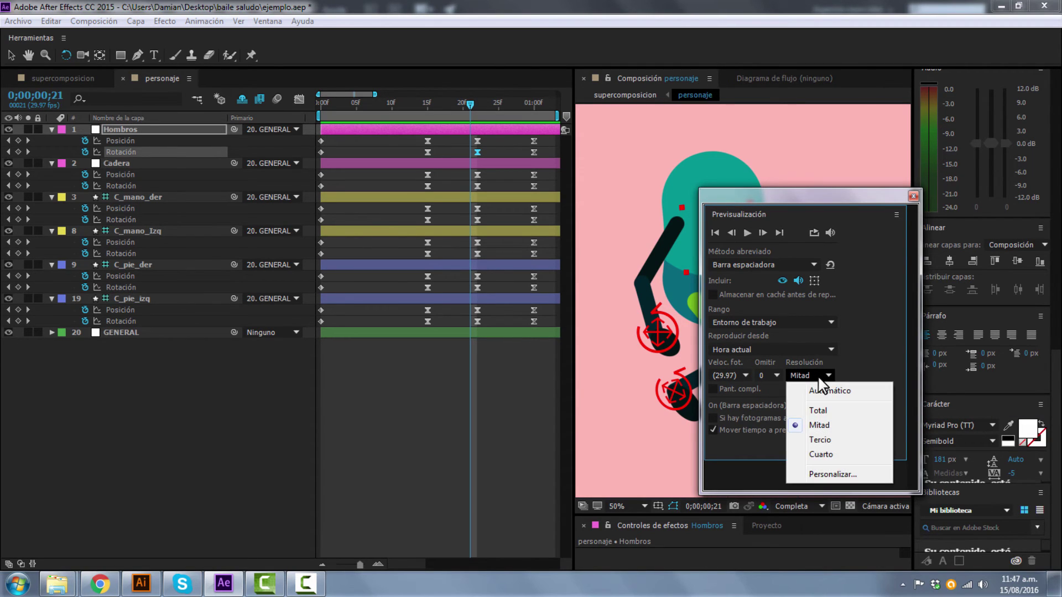
left_click(835, 411)
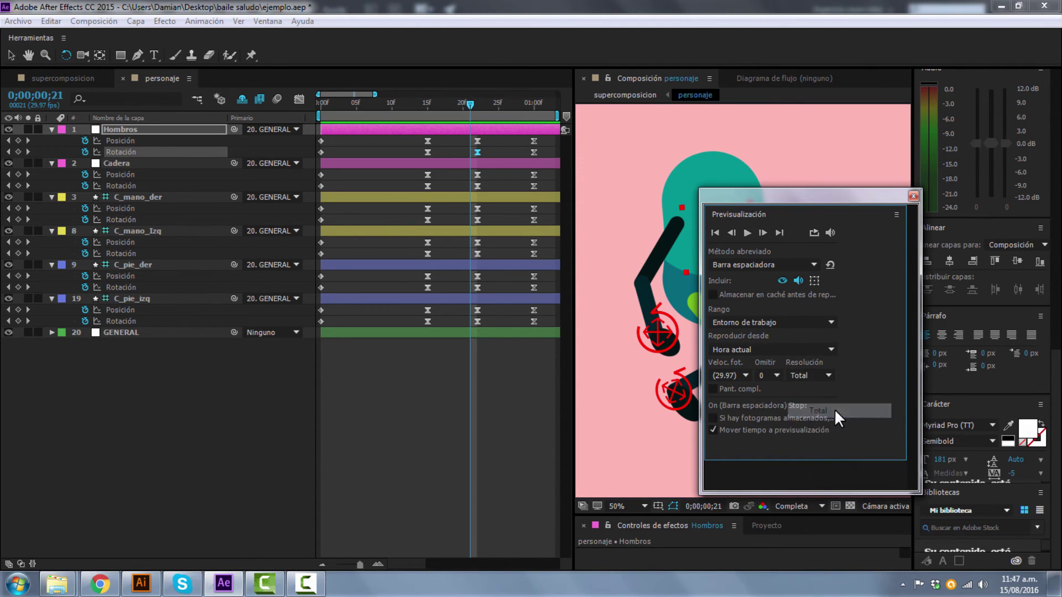
left_click(826, 374)
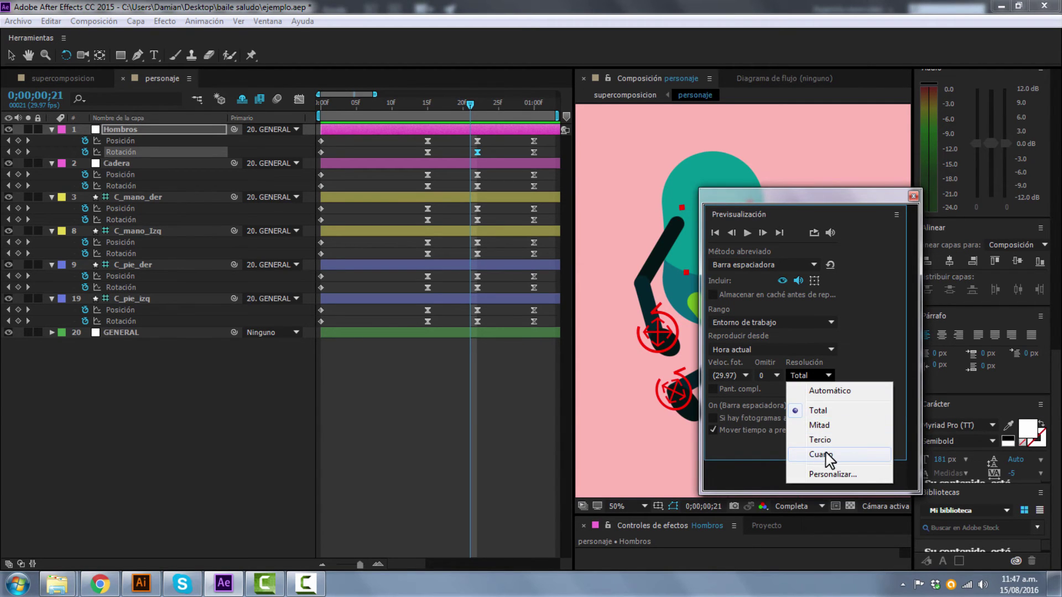
left_click(826, 455)
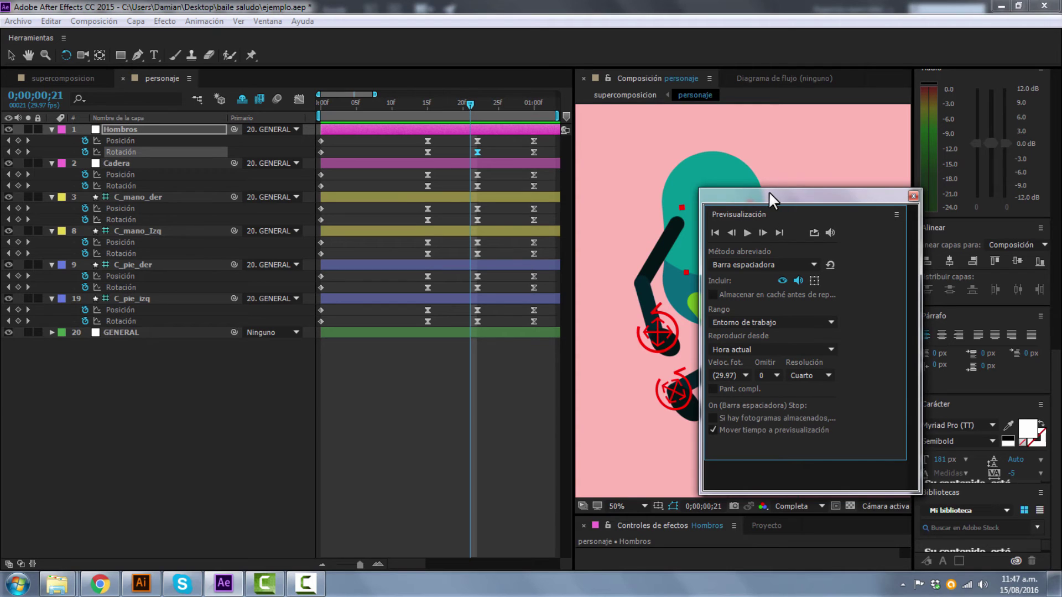
left_click_drag(771, 192, 951, 178)
key("space")
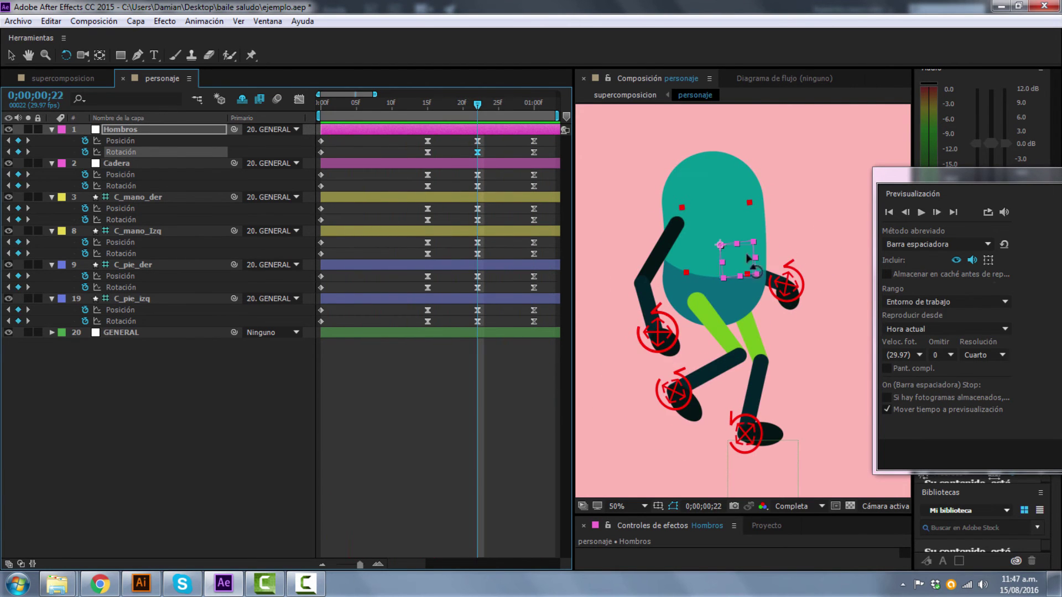
key("space")
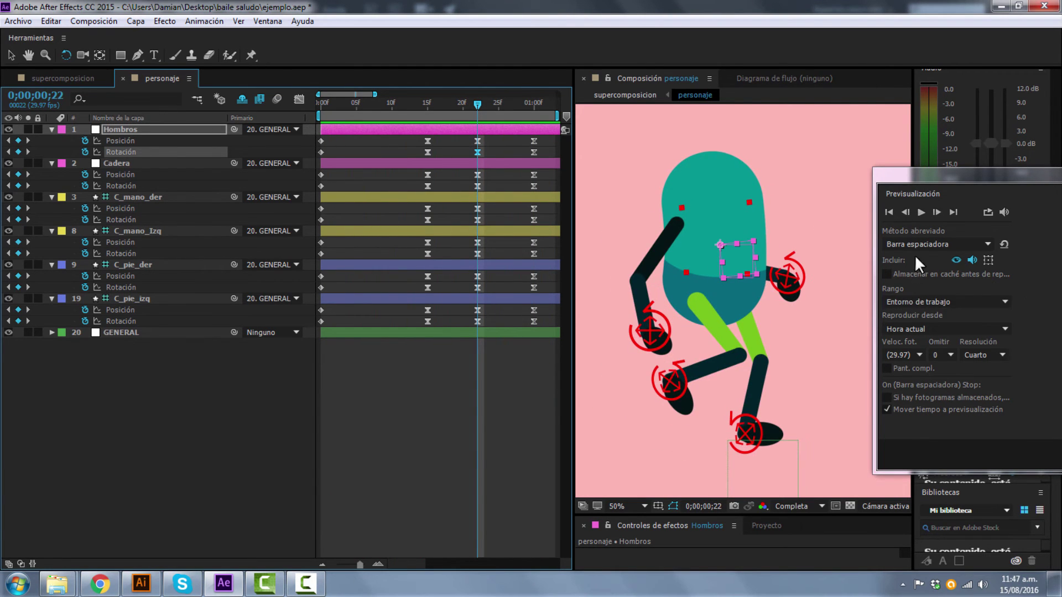
Set the preview resolution to Total and close the floating Previsualización panel
left_click(976, 355)
left_click(984, 391)
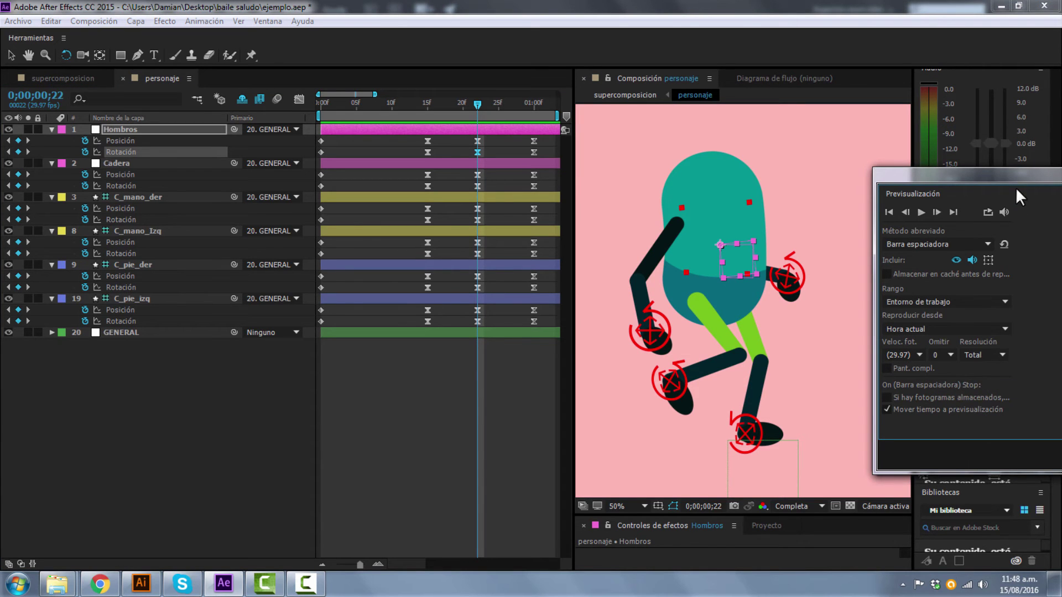
left_click_drag(1013, 178, 924, 366)
left_click(956, 376)
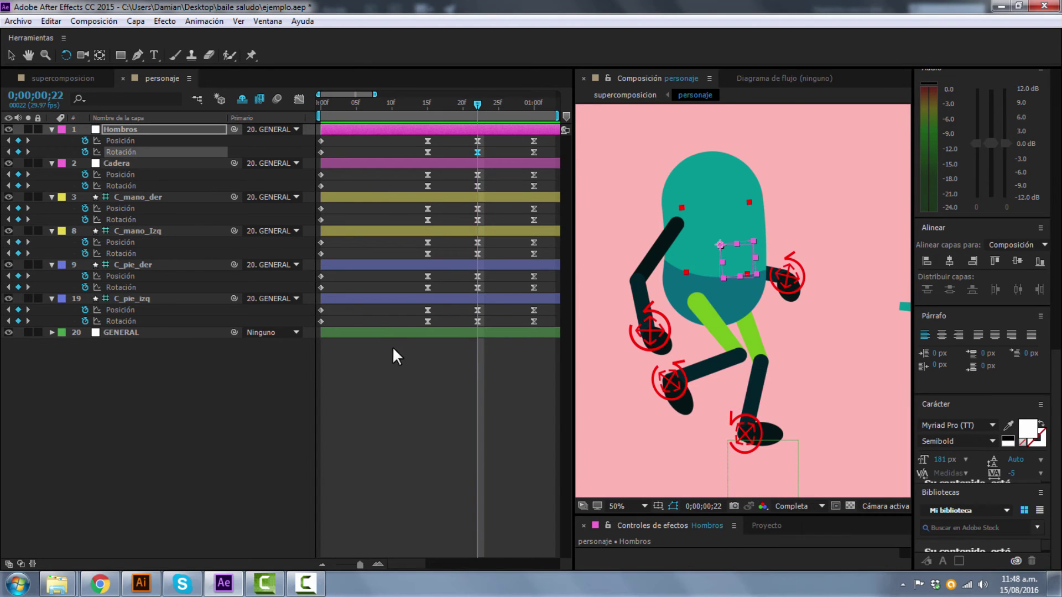
Deselect all layers and play the animation briefly to check it at the chosen preview resolution
left_click(397, 359)
key("space")
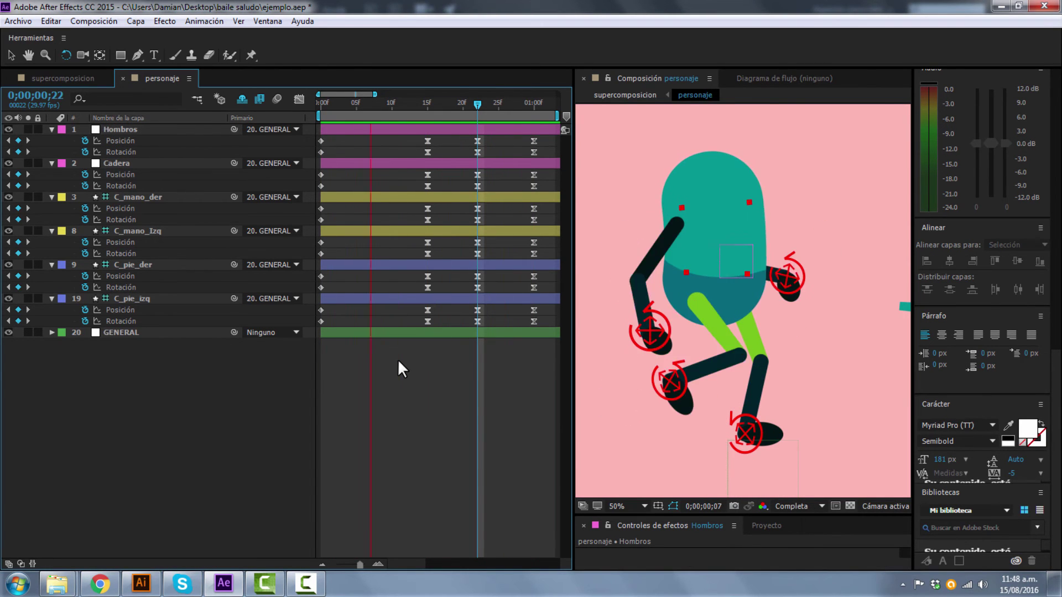
key("space")
Extend the work area's end to about 0;00;01;24 and place the current time at 0;00;01;10
left_click_drag(410, 563, 433, 563)
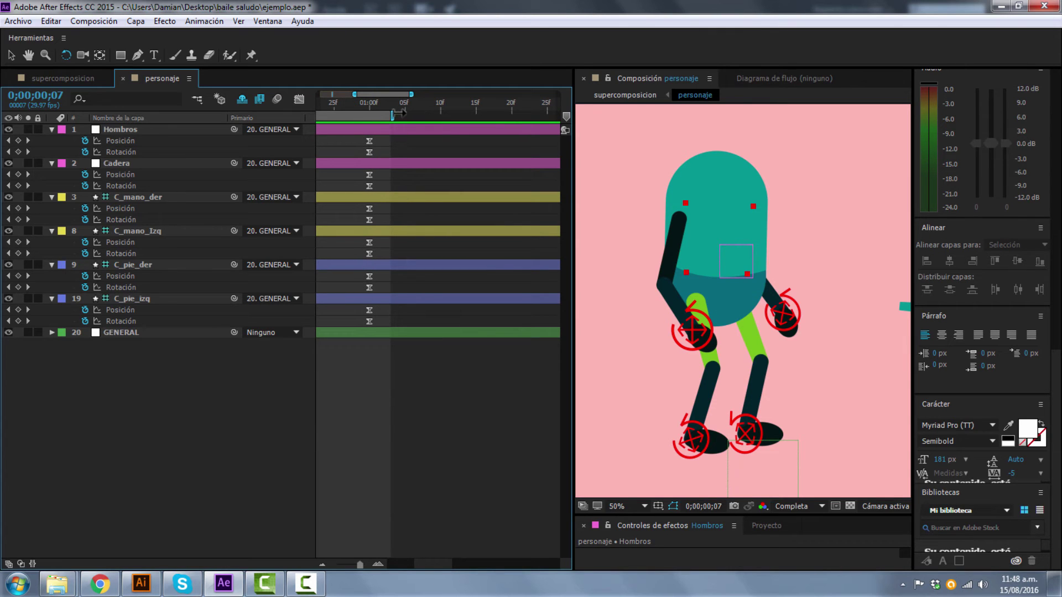
left_click_drag(399, 114, 541, 115)
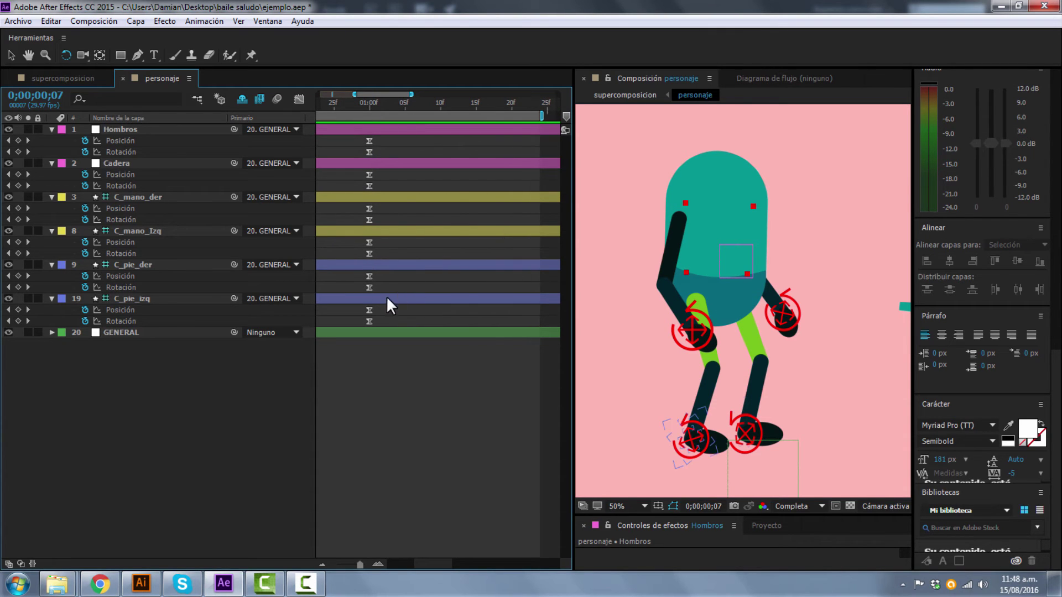
left_click_drag(382, 104, 369, 105)
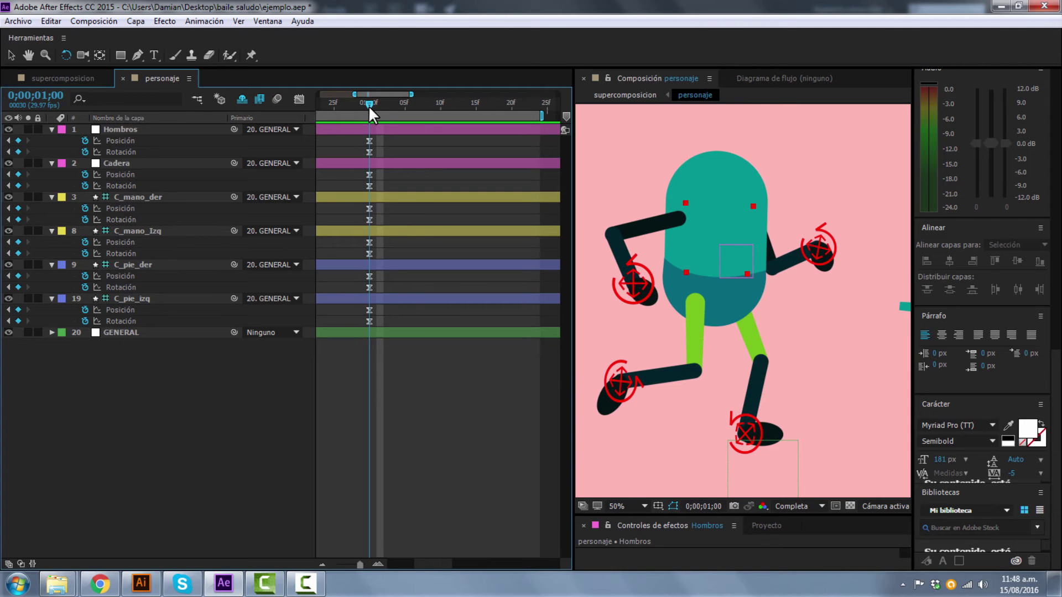
left_click_drag(368, 105, 439, 106)
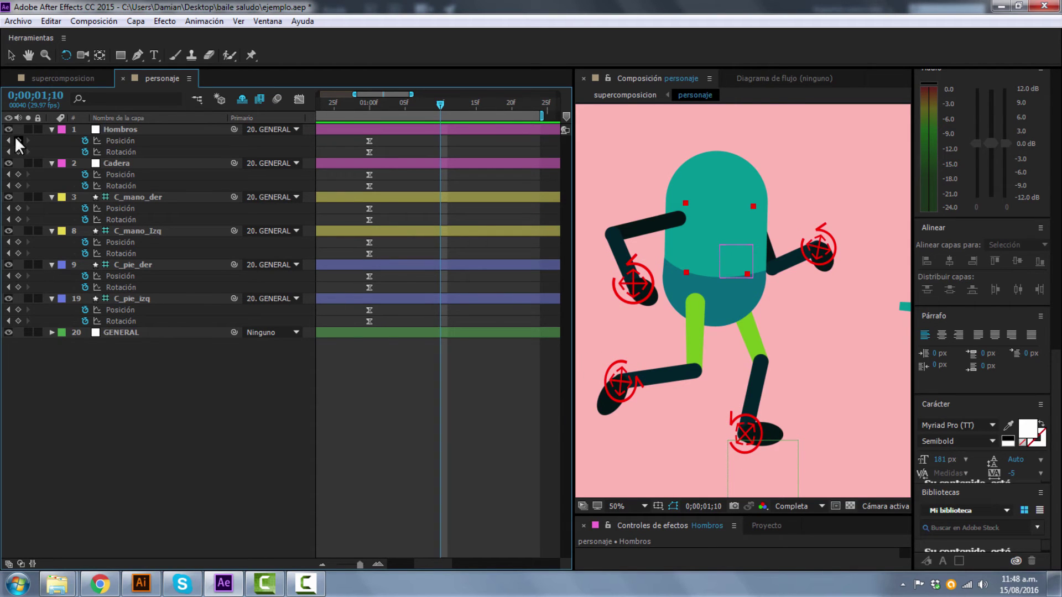
Add Posición and Rotación keyframes to all six hand, foot, shoulder and hip controllers at 0;00;01;10, and deselect the layers
left_click_drag(15, 140, 16, 322)
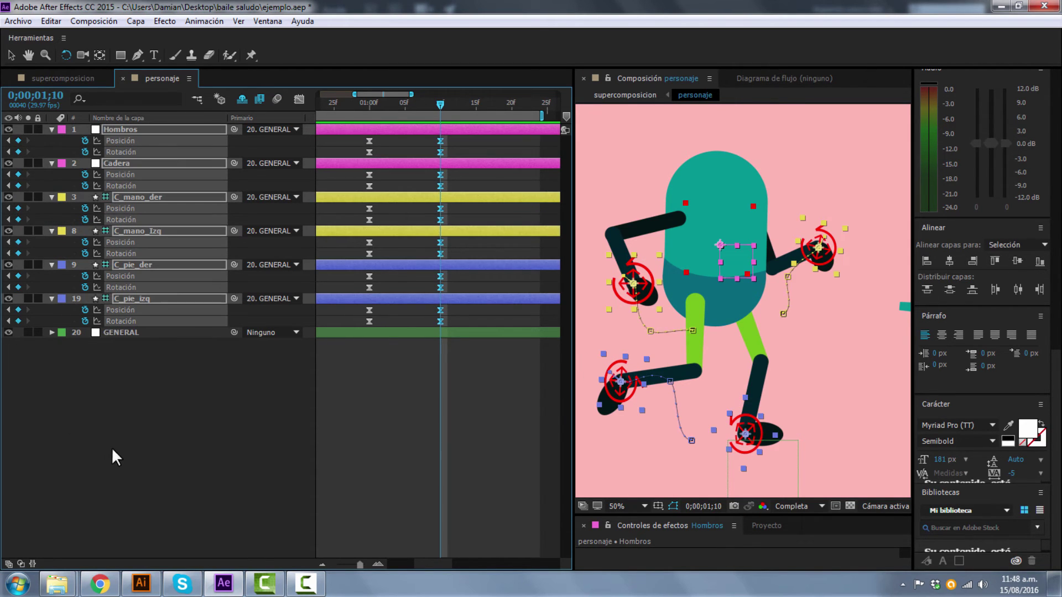
left_click(11, 55)
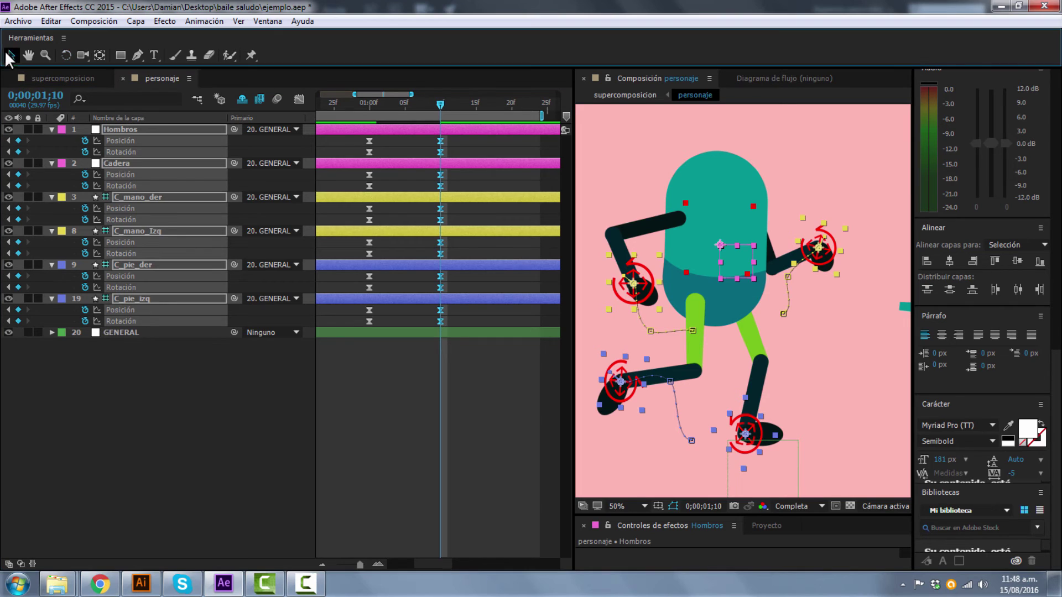
left_click(621, 161)
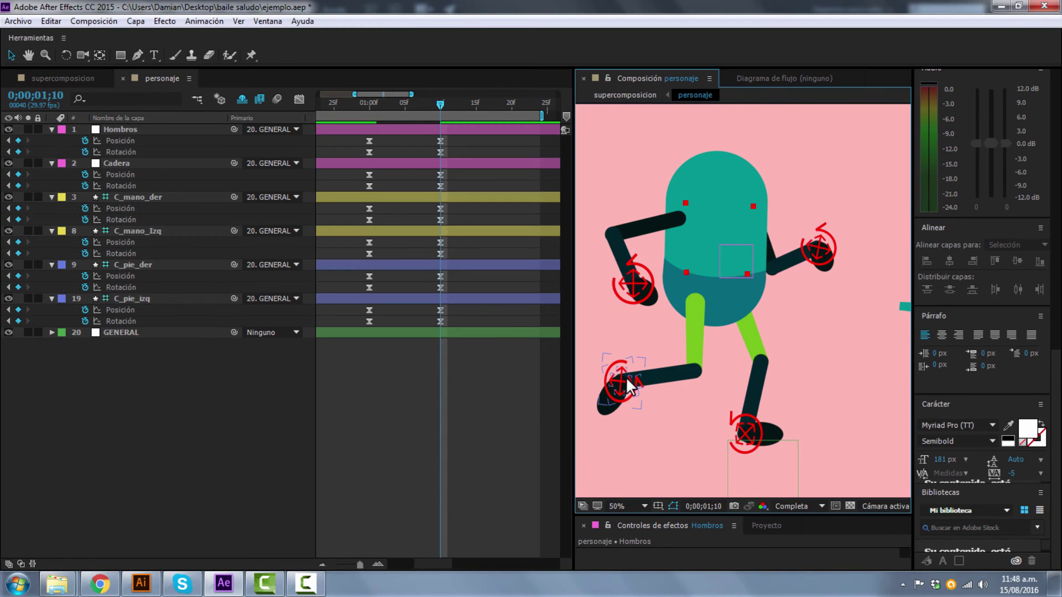
Swing the C_pie_der controller forward into a kick at about 213.5, -191.5 and rotate the foot upward to about -58°
left_click_drag(623, 396, 879, 296)
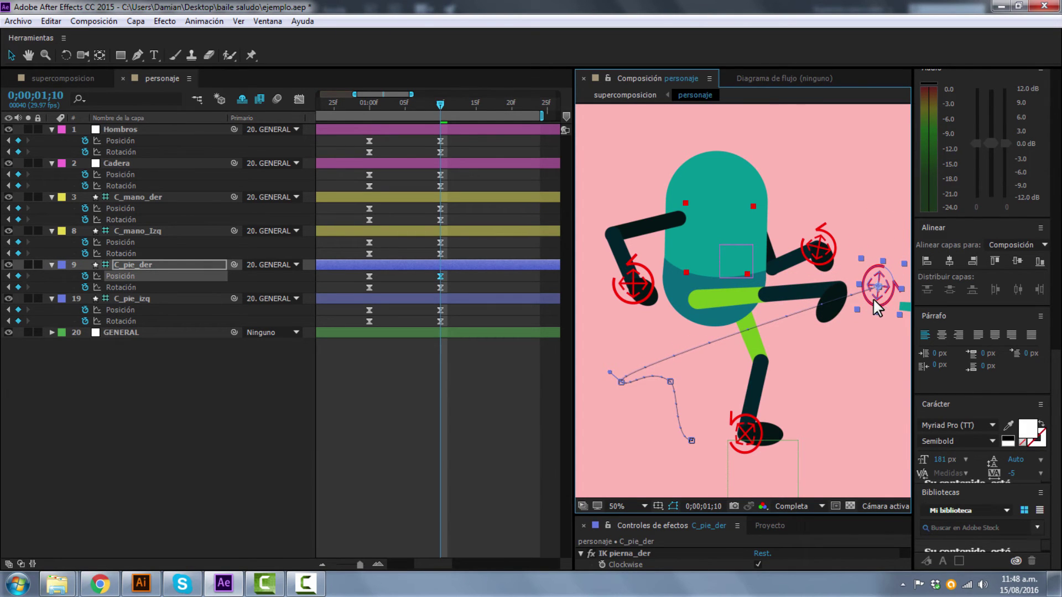
key("w")
left_click_drag(882, 317, 900, 268)
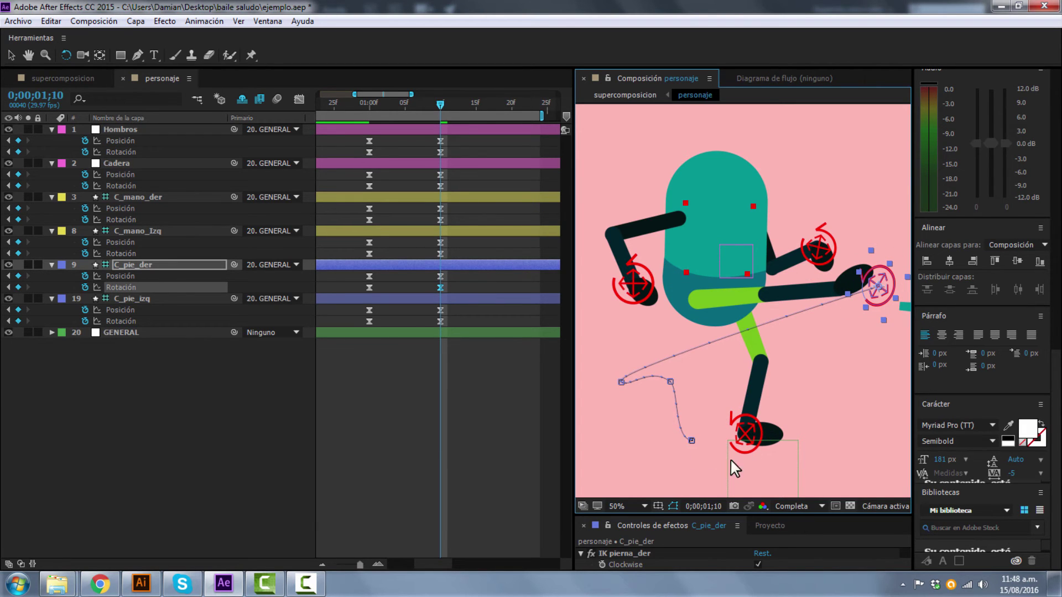
Shift the C_pie_izq controller back along the ground to about -48.3, -12.6 to put the supporting leg behind the body
key("v")
left_click(747, 431)
left_click_drag(748, 431, 699, 434)
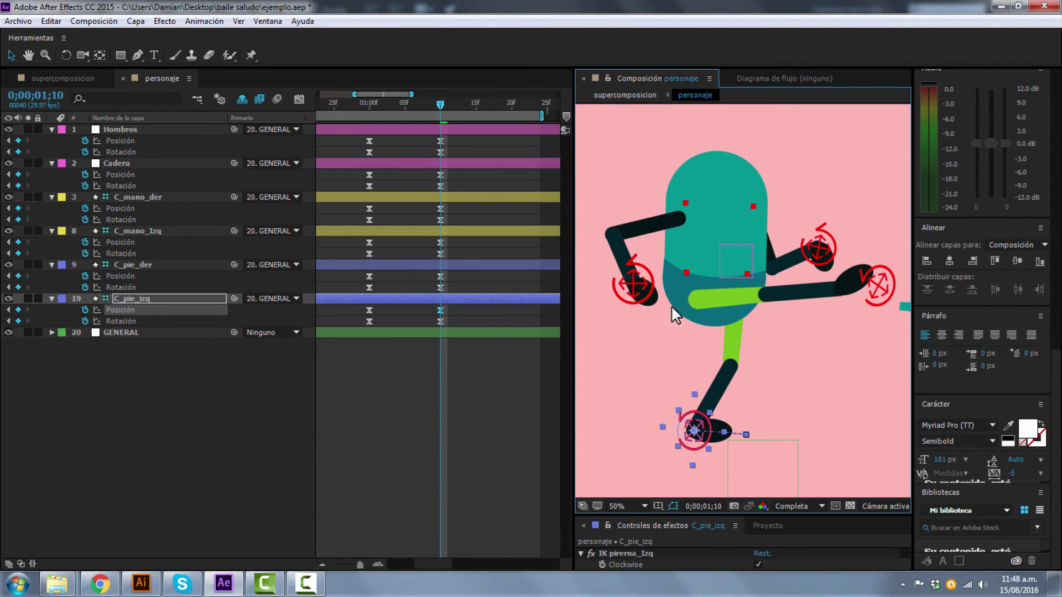
Raise and turn C_mano_Izq beside the head at about 78.6, -335, and move C_mano_der outward to about -159.4, -185.3
left_click_drag(814, 261, 725, 303)
left_click_drag(759, 250, 808, 163)
key("w")
key("v")
left_click(639, 288)
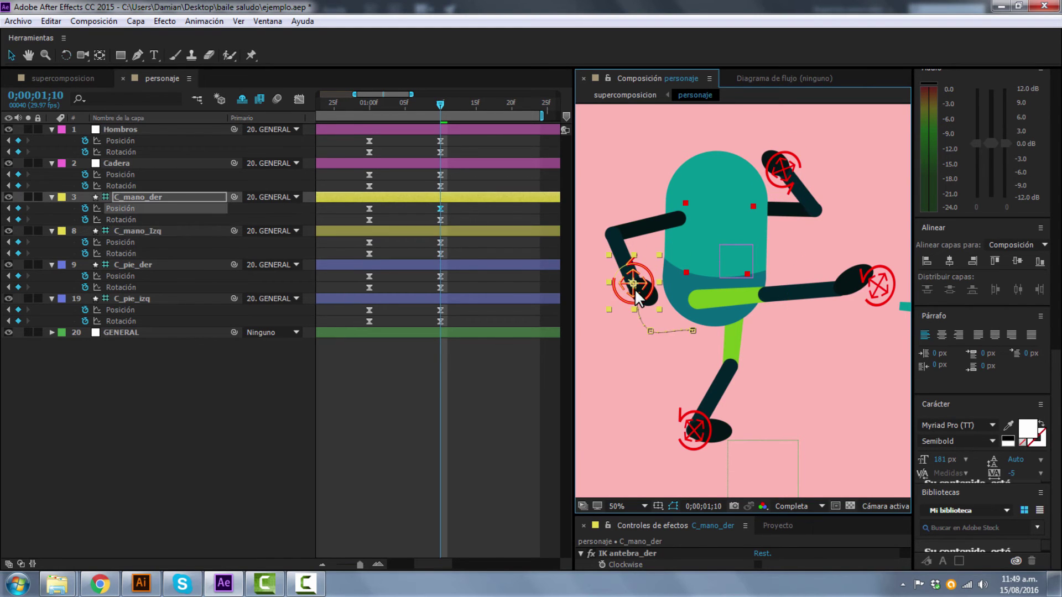
left_click_drag(637, 288, 619, 294)
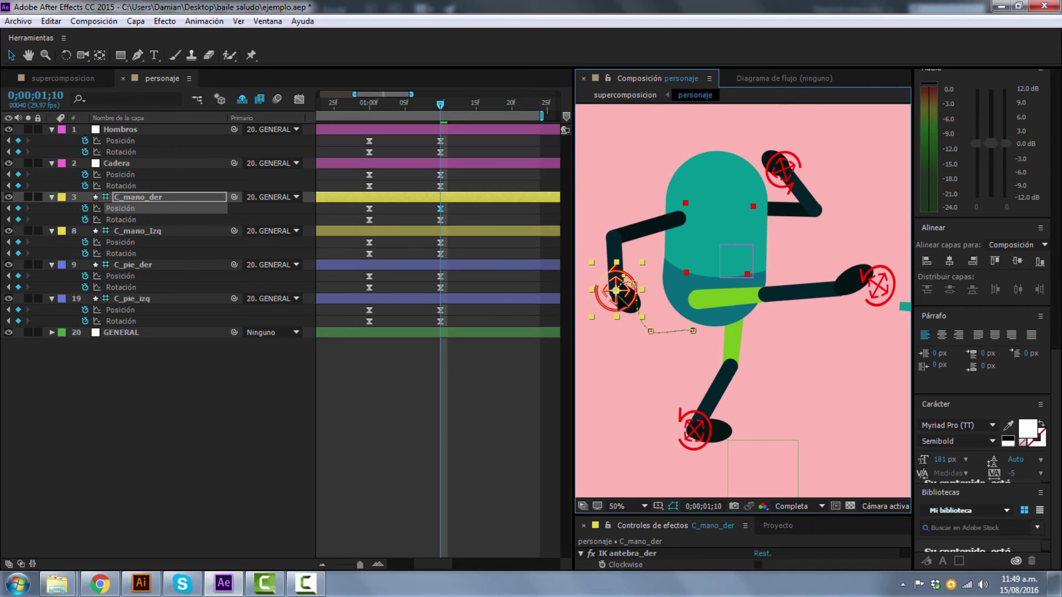
Bend the torso by setting the Rotación of Hombros to 21° and of Cadera to -6°
left_click(124, 129)
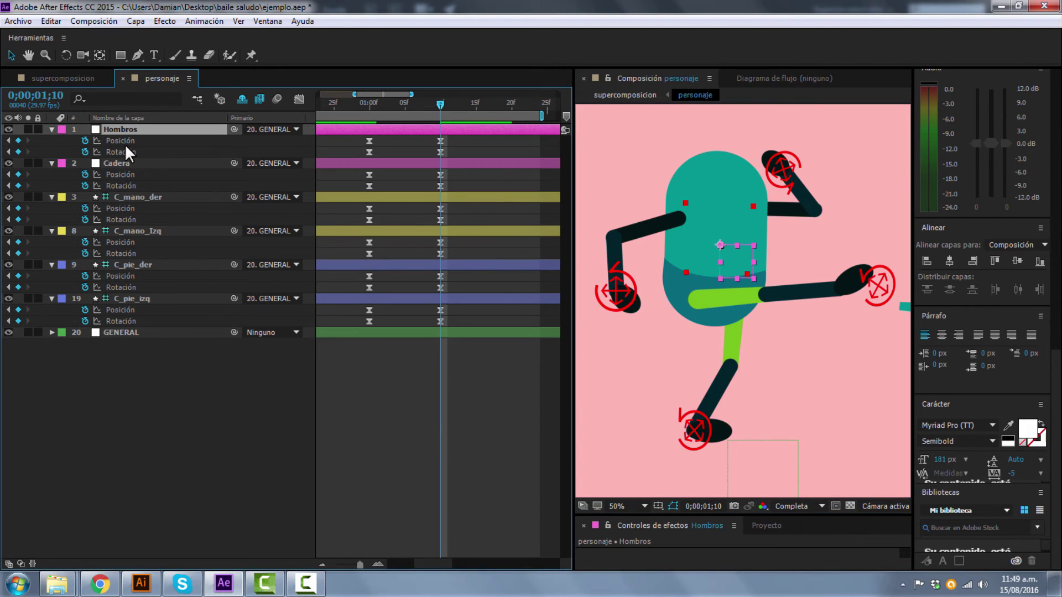
left_click(8, 565)
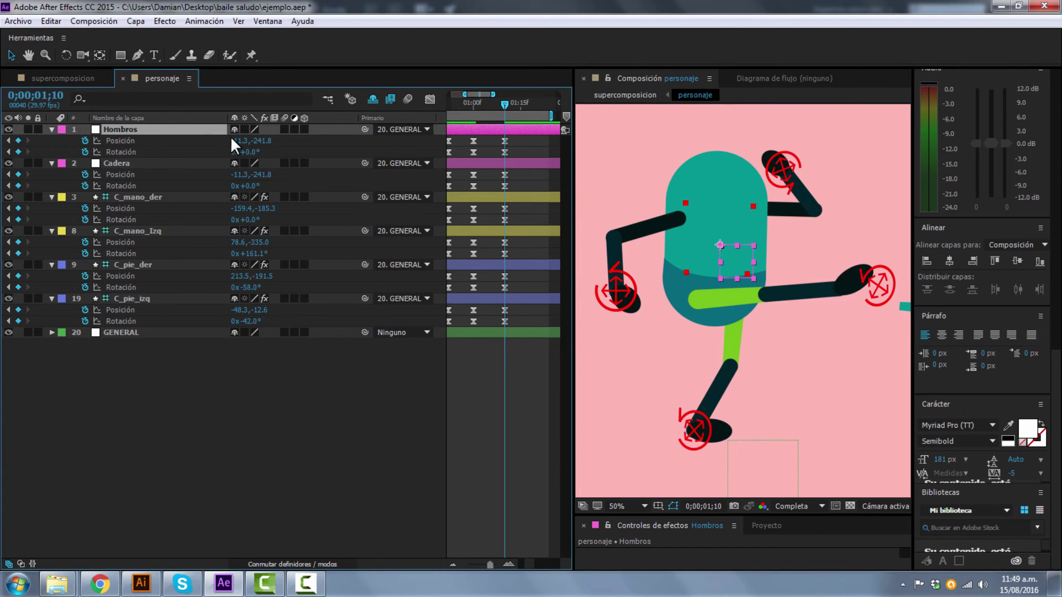
left_click_drag(247, 152, 269, 152)
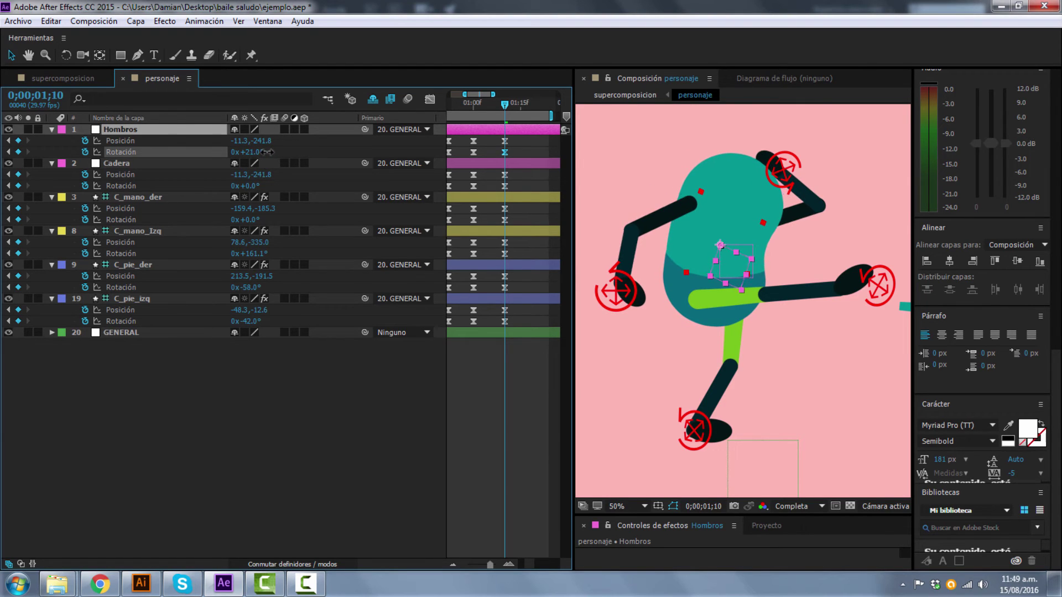
left_click_drag(255, 187, 254, 189)
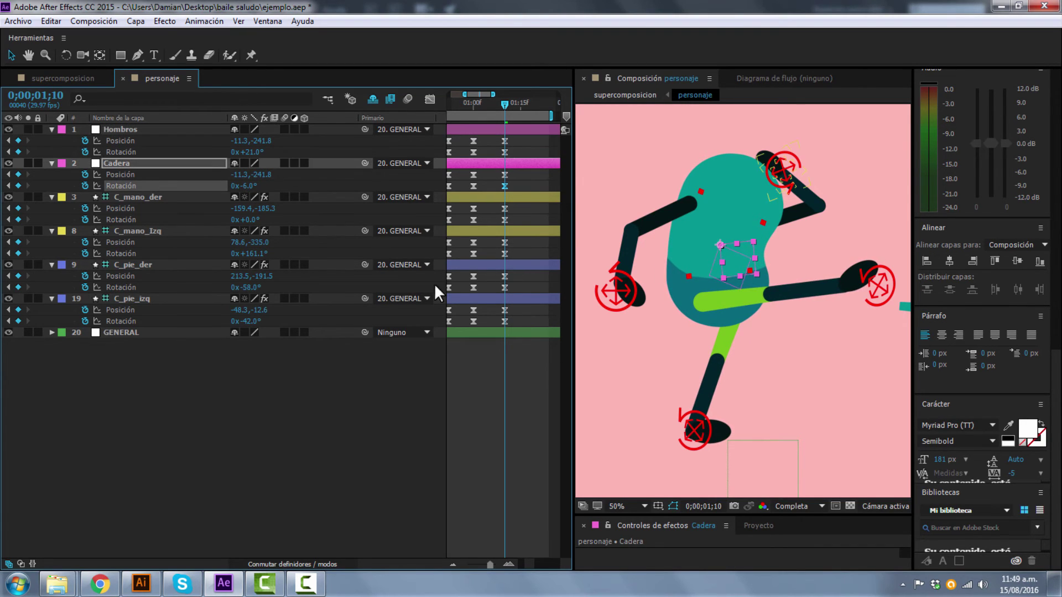
At 0;00;01;05, move C_mano_Izq outward to about 121.9, -294.8 and rotate it to about 189.3°
mouse_move(505, 108)
left_mouse_down()
mouse_move(473, 110)
mouse_move(505, 108)
mouse_move(489, 107)
left_mouse_up()
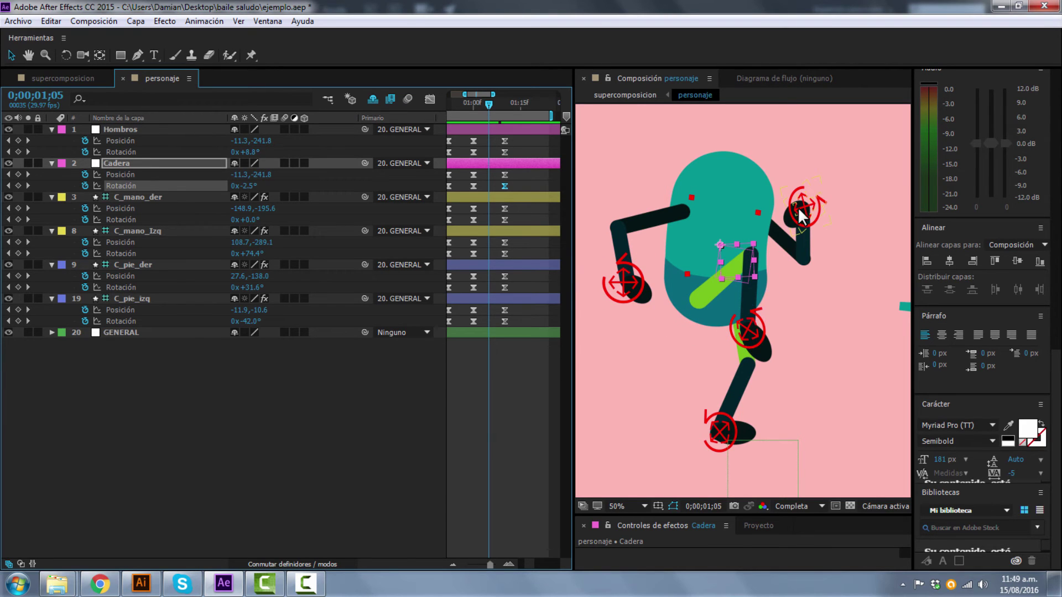
mouse_move(802, 213)
left_mouse_down()
mouse_move(797, 227)
mouse_move(815, 212)
mouse_move(808, 231)
mouse_move(799, 216)
mouse_move(821, 213)
mouse_move(819, 205)
left_mouse_up()
key("w")
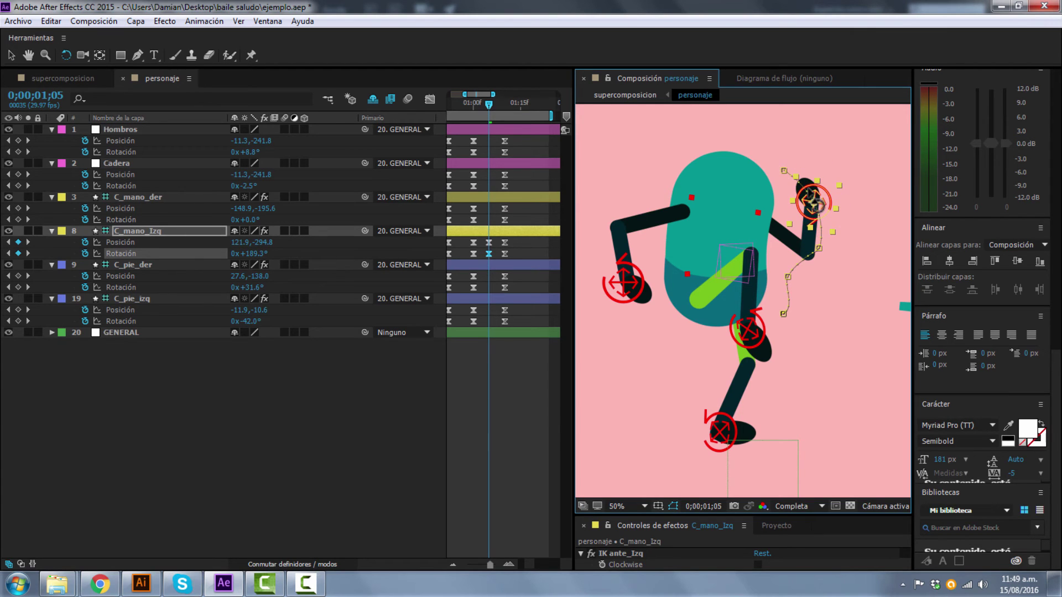
Rotate C_mano_der to about 23.4° and C_pie_der to about 88.8° for the in-between pose
left_click(631, 288)
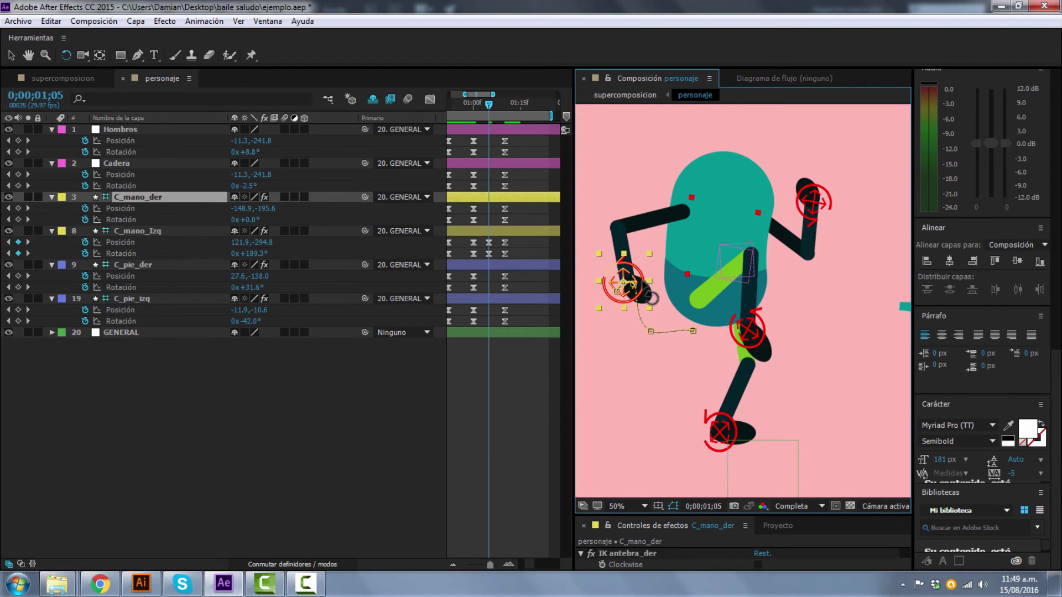
left_click_drag(651, 298, 641, 313)
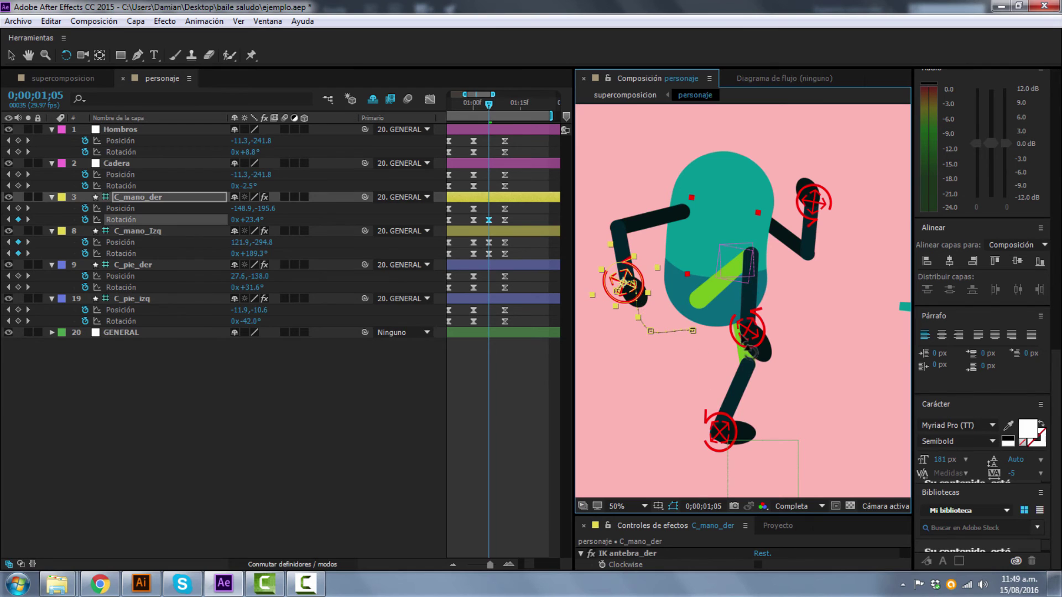
left_click(748, 349)
mouse_move(748, 349)
left_mouse_down()
mouse_move(730, 353)
mouse_move(742, 354)
left_mouse_up()
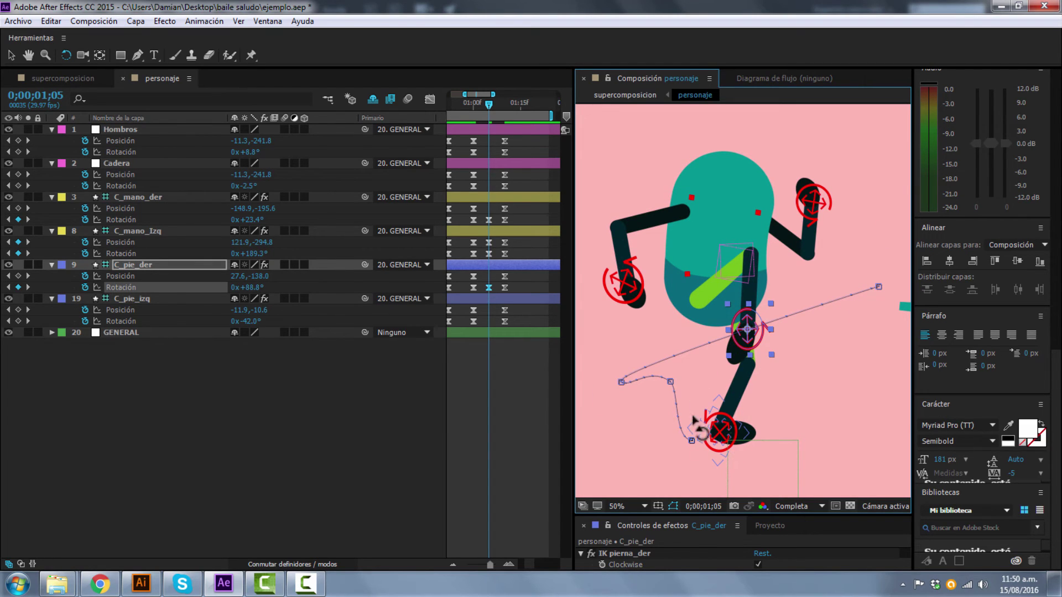
Add the missing Posición and Rotación keyframes on the remaining controller properties at 0;00;01;05, and deselect everything
left_click(10, 54)
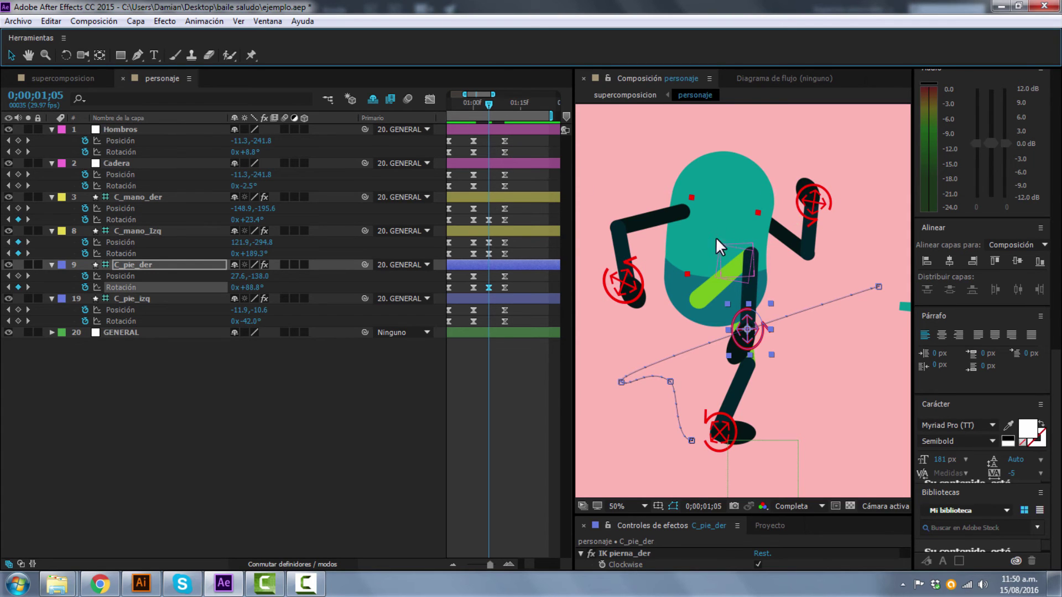
left_click(18, 140)
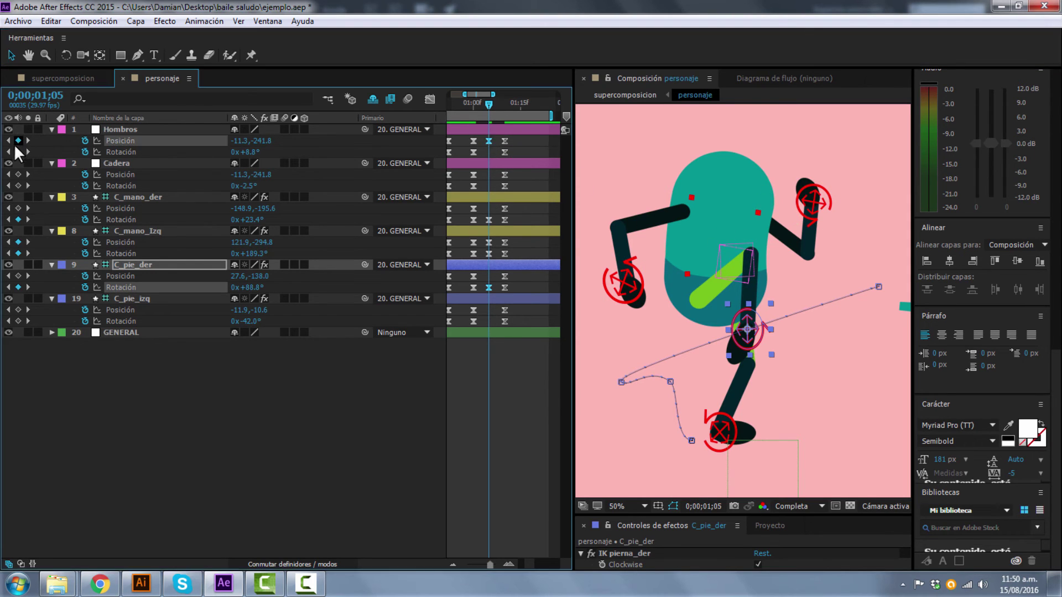
left_click(19, 152)
left_click(18, 174)
left_click(18, 186)
left_click(18, 208)
left_click(18, 276)
left_click(19, 310)
left_click(18, 320)
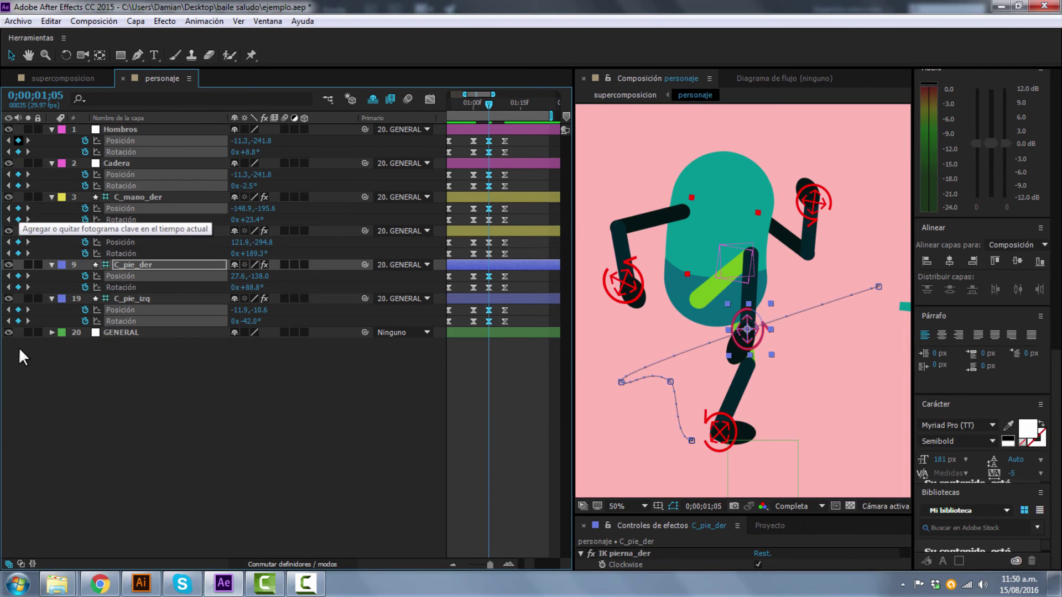
left_click(217, 459)
Play the animation from the beginning to check the kick, and stop the preview
left_click_drag(454, 105, 518, 111)
key("Home")
key("space")
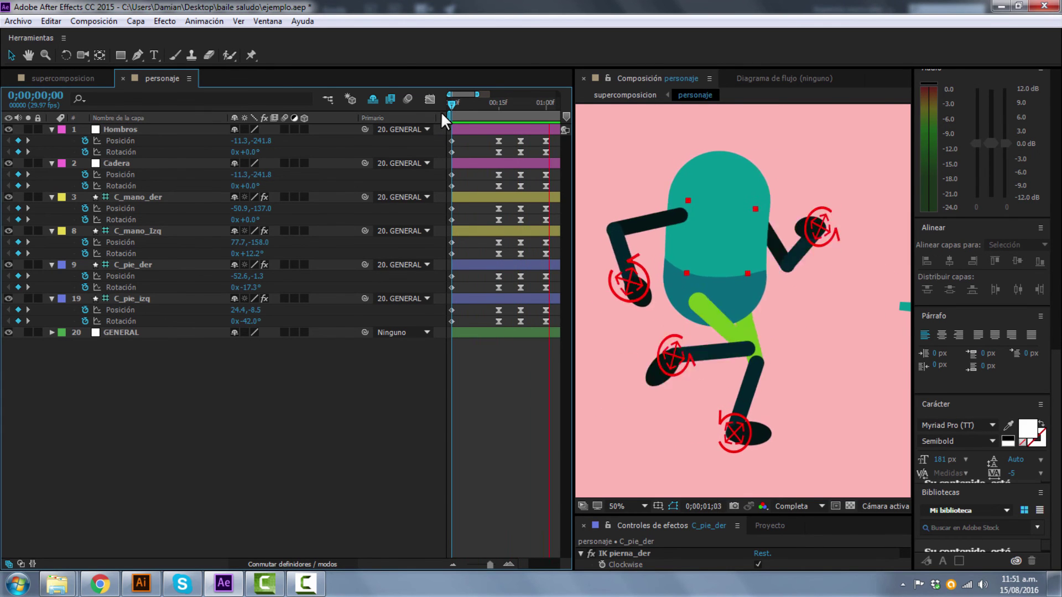
key("space")
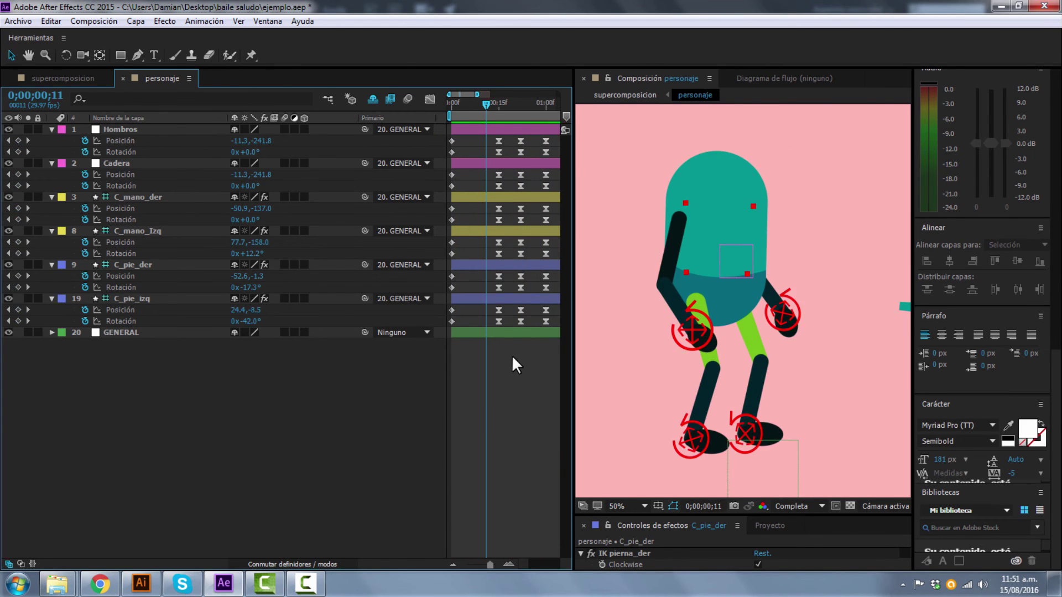
Hide the layer switches column and place the current time at 0;00;01;14
left_click(9, 564)
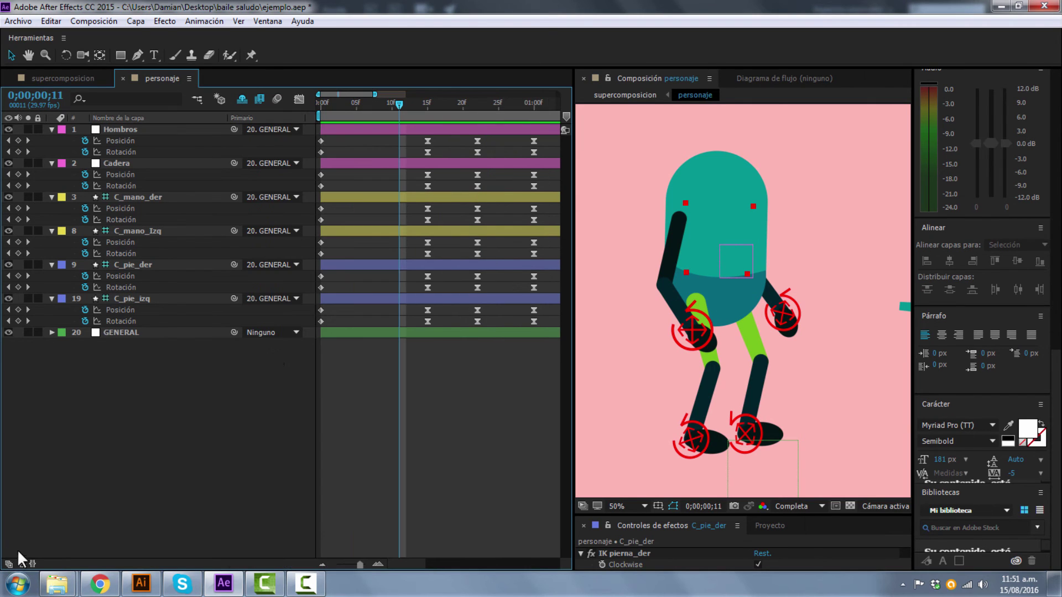
key("minus")
key("minus")
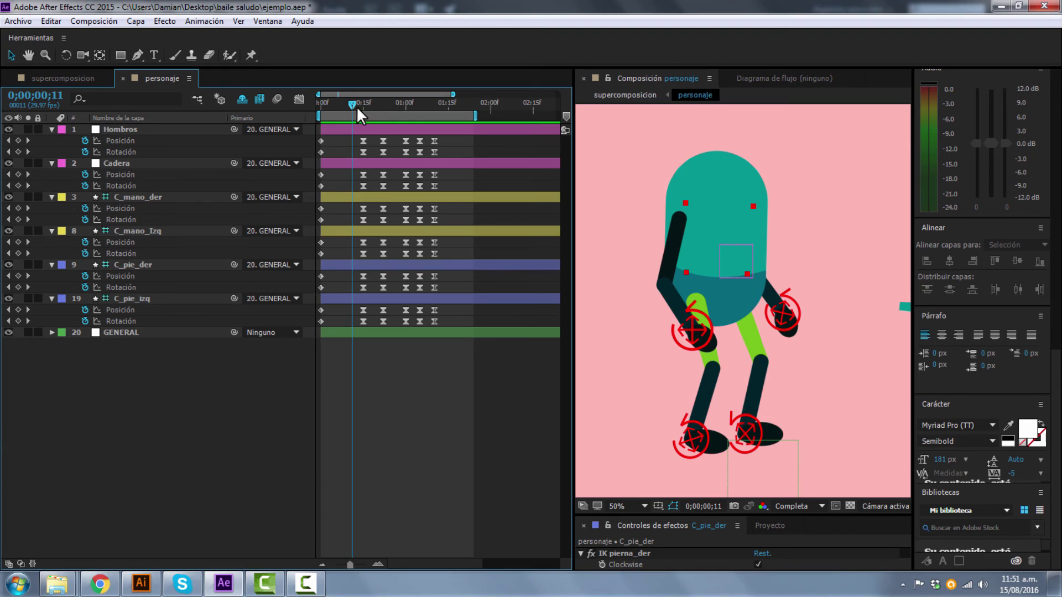
left_click_drag(356, 106, 446, 104)
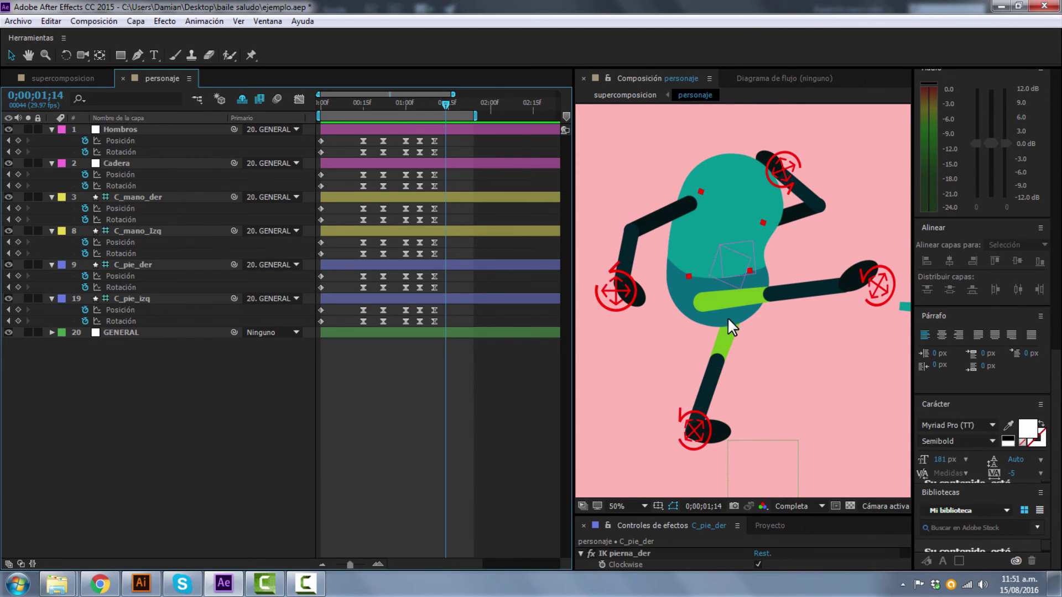
Enlarge the panel area below the composition view and show the Proyecto panel in it
scroll(723, 320, "down", 3)
scroll(724, 319, "up", 1)
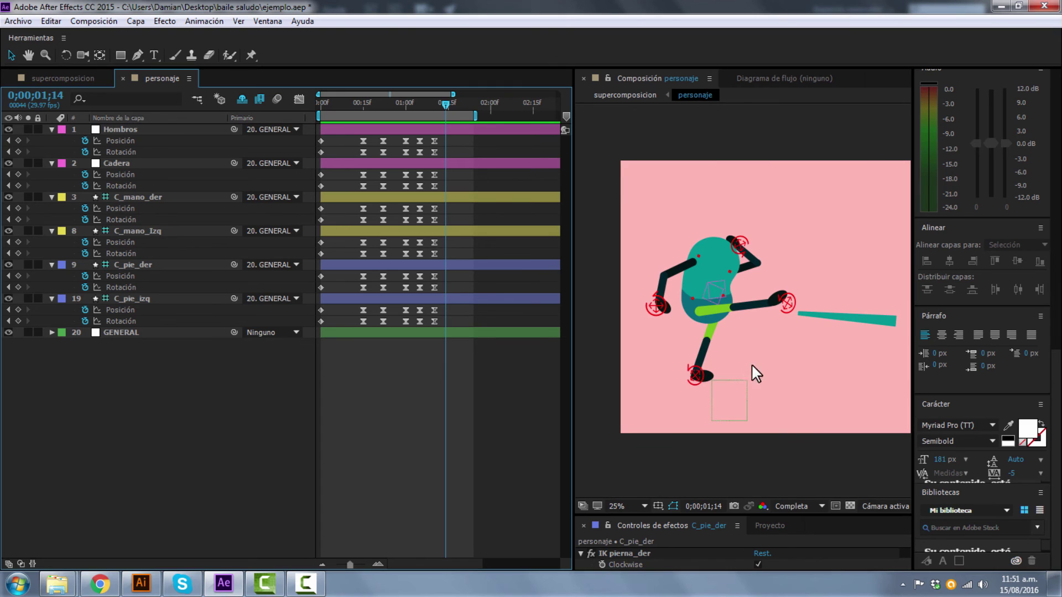
mouse_move(753, 365)
left_mouse_down()
mouse_move(707, 355)
mouse_move(736, 360)
left_mouse_up()
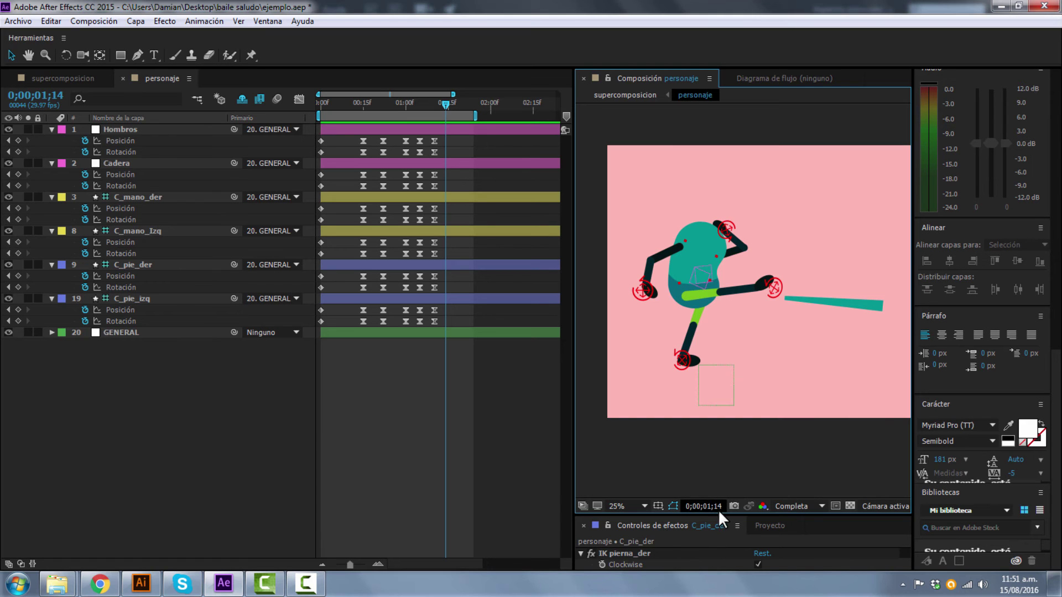
left_click_drag(706, 516, 704, 397)
left_click(769, 408)
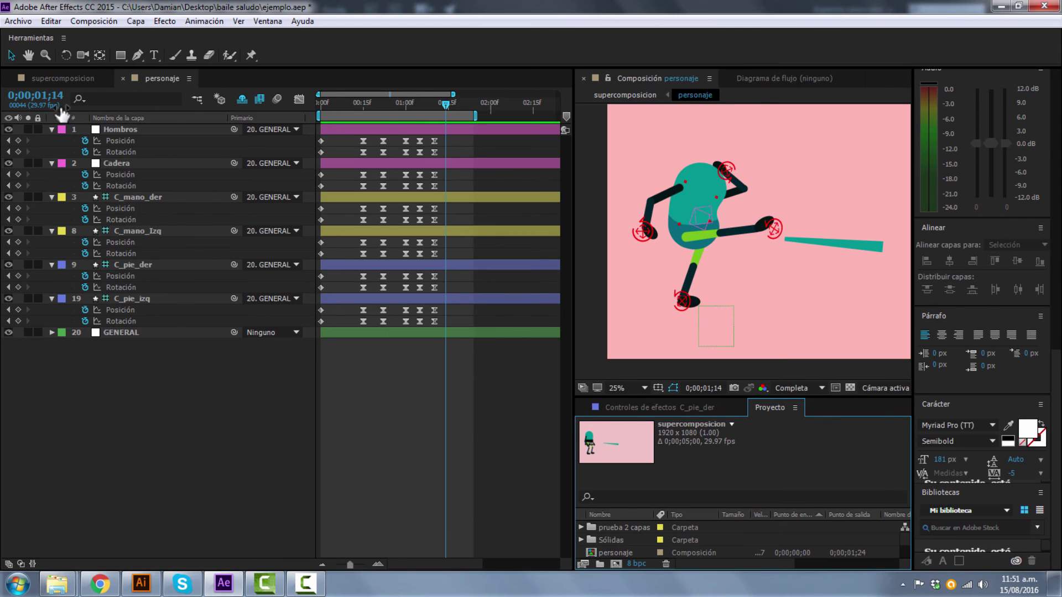
Open supercomposicion and try moving the personaje layer slightly backward
left_click(57, 80)
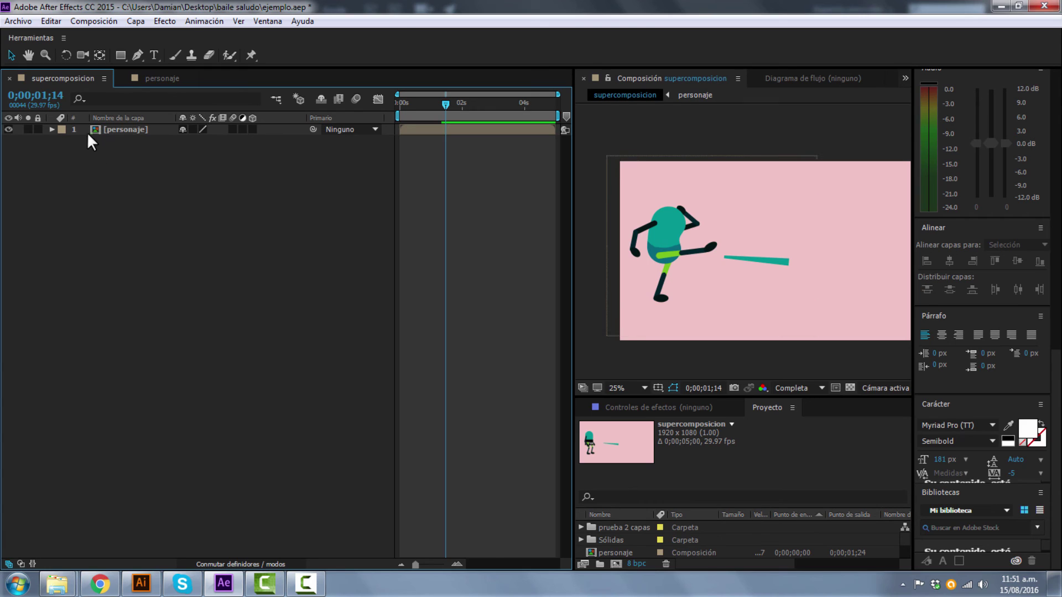
left_click(102, 130)
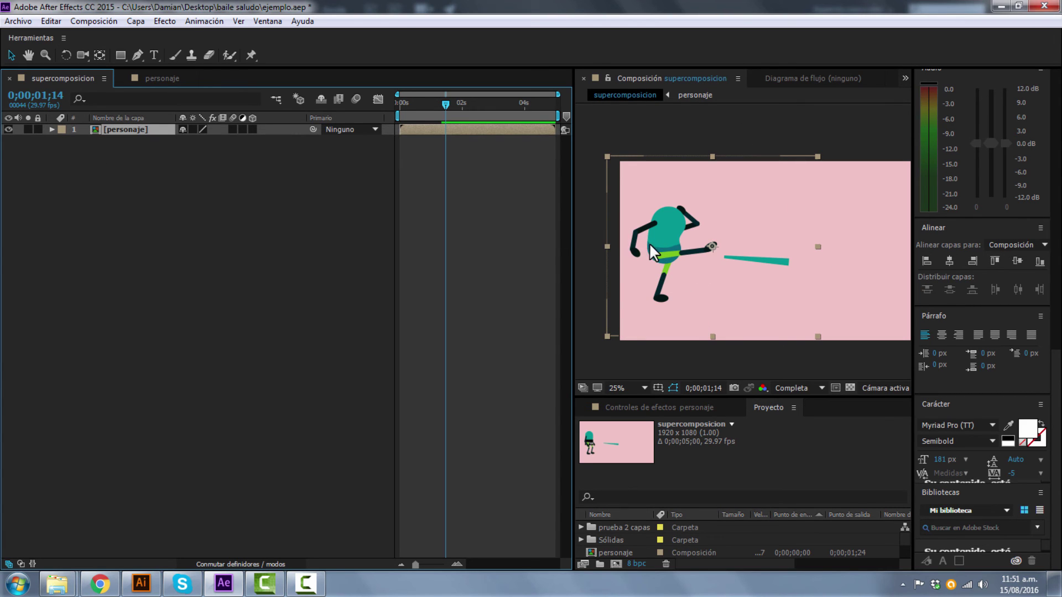
left_click_drag(650, 243, 619, 236)
Keyframe the personaje layer's Posición at 0;00;01;05, and move the layer forward and up to about 604, 472 at 0;00;01;10
mouse_move(446, 104)
left_mouse_down()
mouse_move(374, 104)
mouse_move(393, 114)
mouse_move(437, 105)
left_mouse_up()
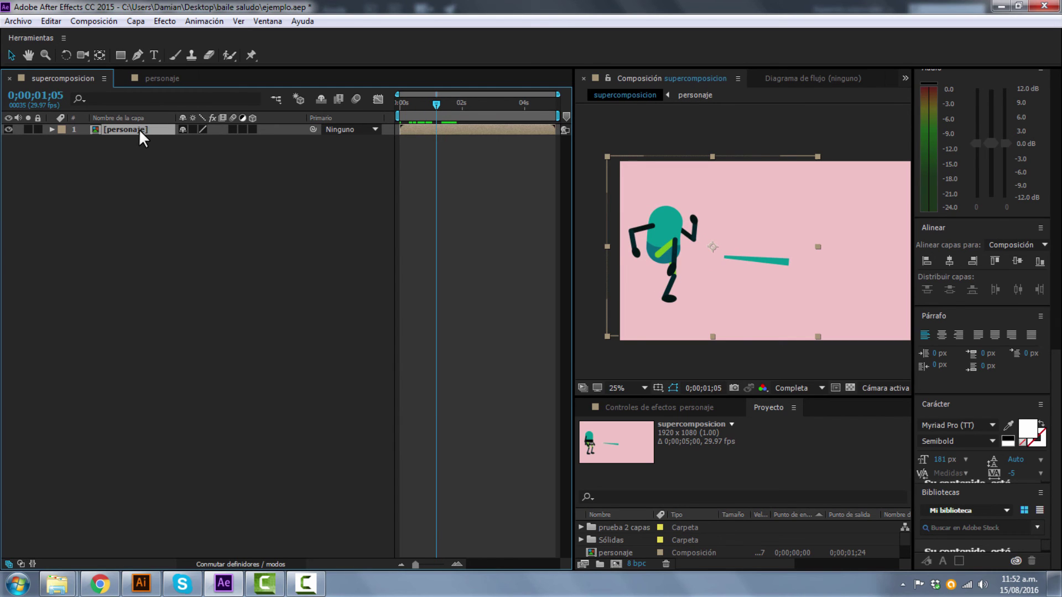
key("p")
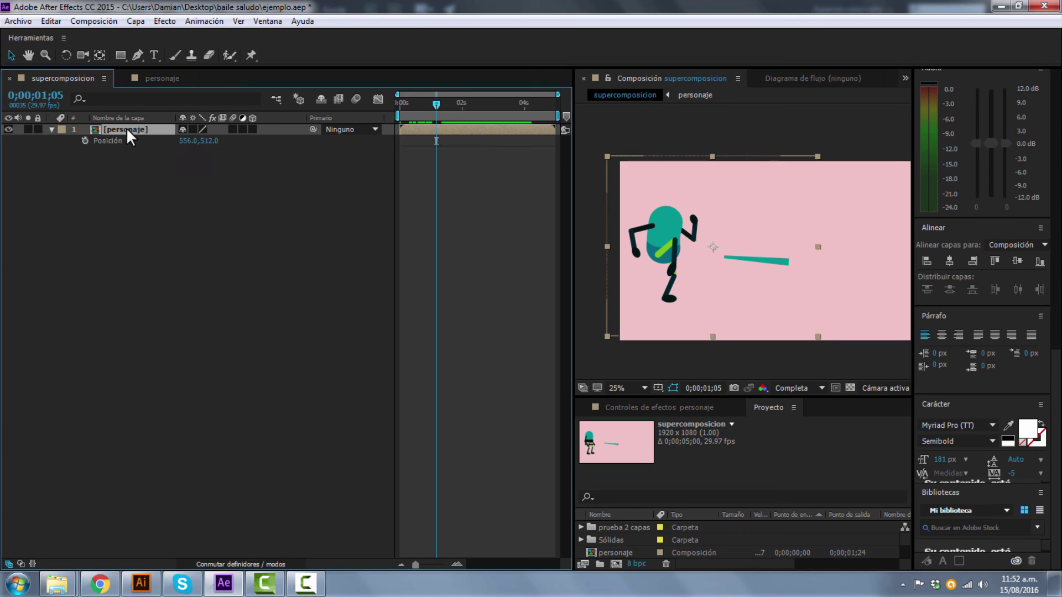
left_click(85, 141)
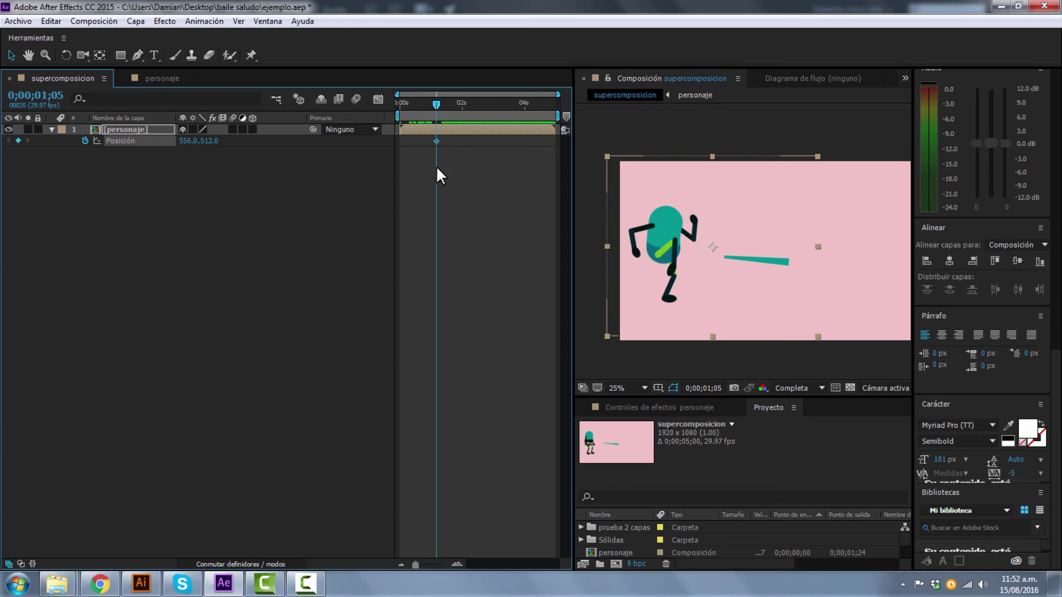
left_click_drag(437, 103, 442, 101)
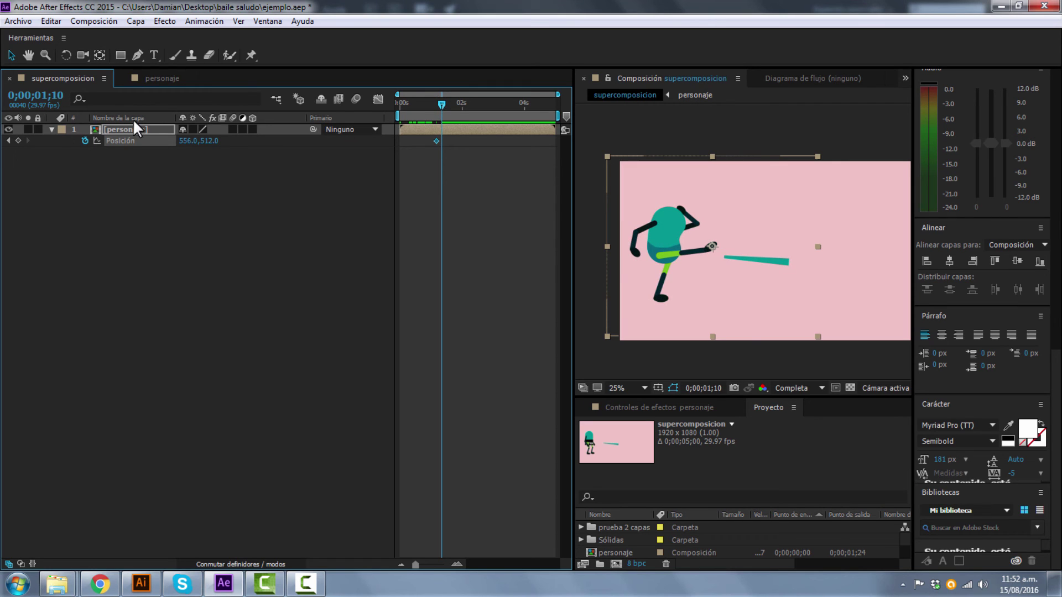
left_click_drag(659, 259, 669, 252)
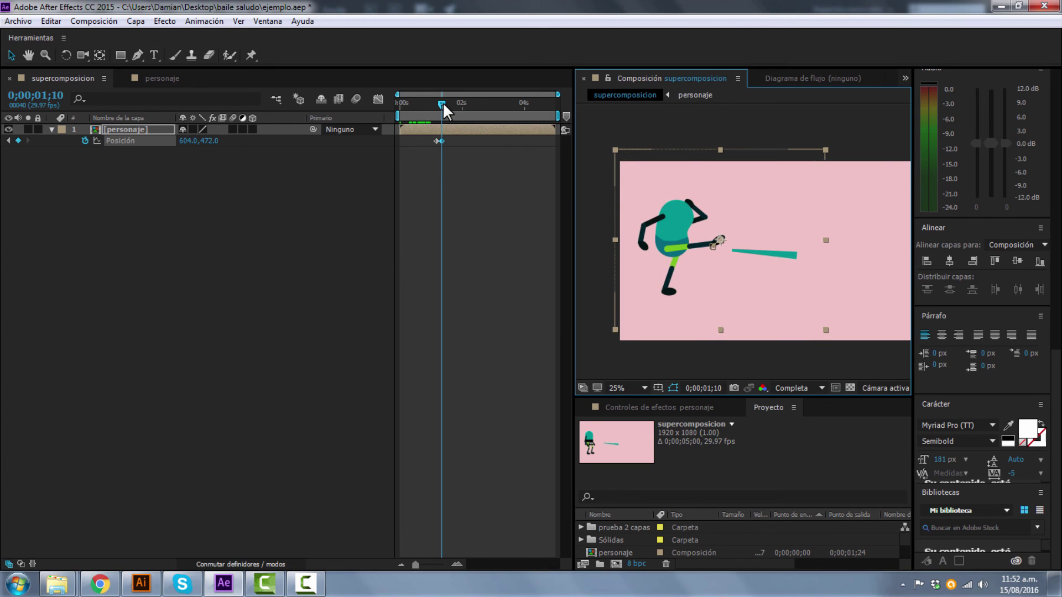
Move the personaje layer forward and down to about 640, 516 at 0;00;01;20
left_click_drag(442, 102, 454, 101)
left_click(669, 235)
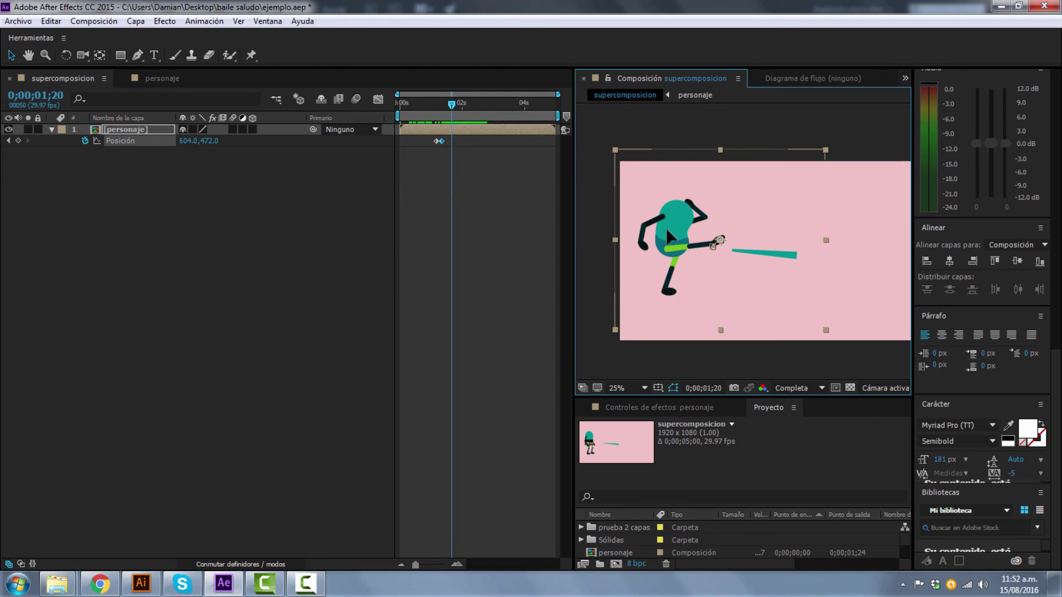
left_click_drag(671, 237, 676, 244)
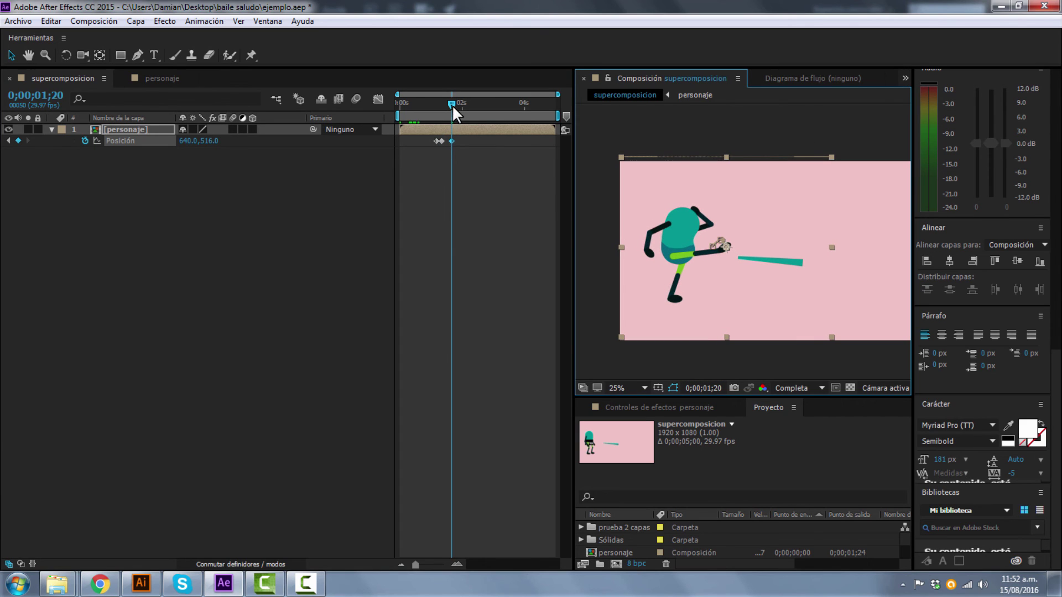
Apply Easy Ease to the three Posición keyframes, and shorten the work area to just past 2 seconds to preview the motion
left_click_drag(460, 122, 427, 137)
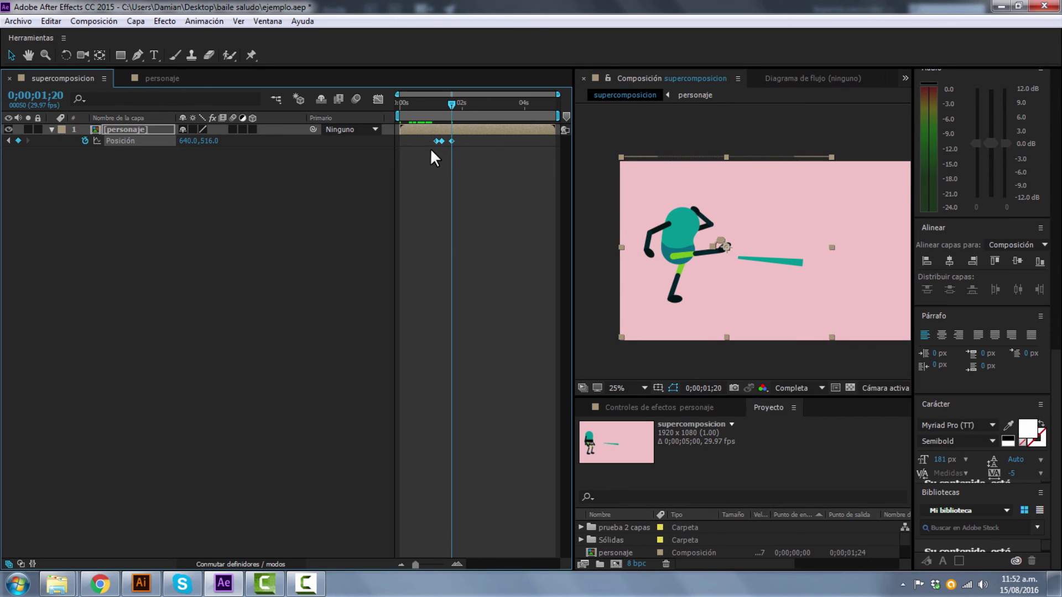
key("F9")
left_click_drag(556, 116, 474, 116)
key("space")
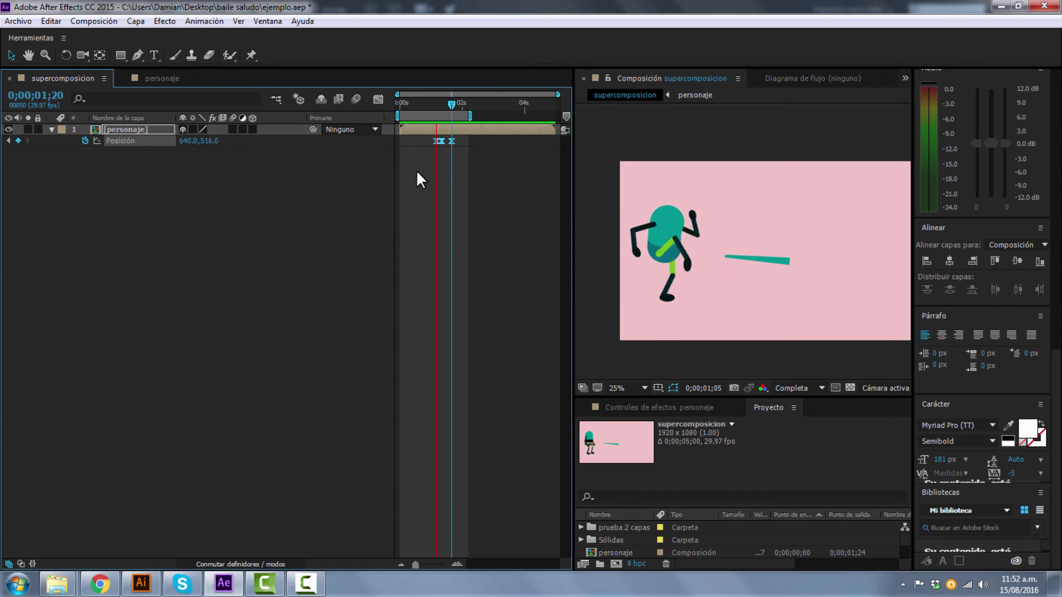
key("space")
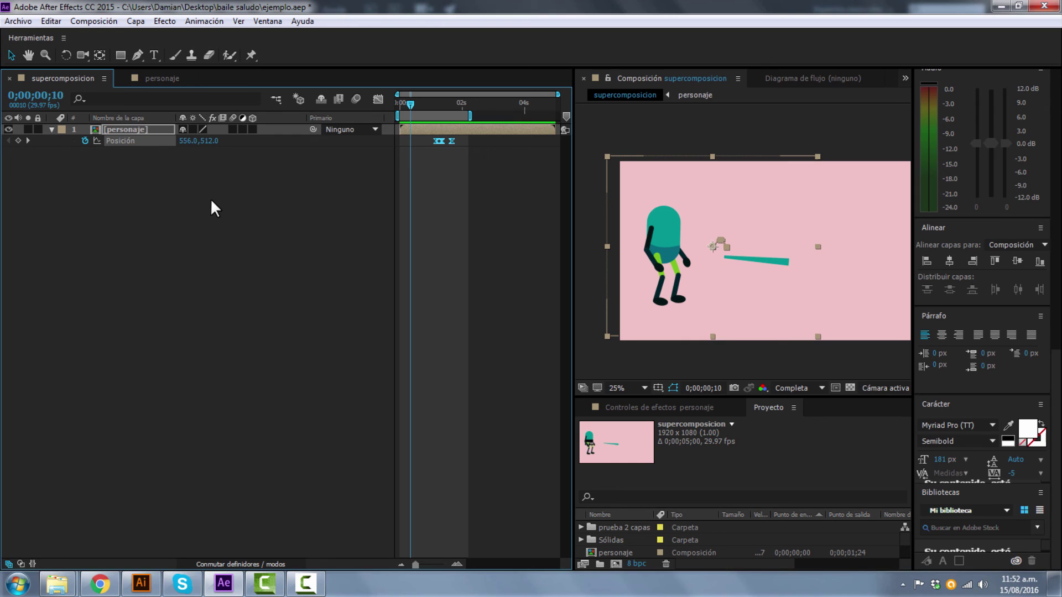
In the personaje composition, add Posición and Rotación keyframes at 0;00;02;00 to the shoulder, hip, hand and foot controllers
left_click(166, 78)
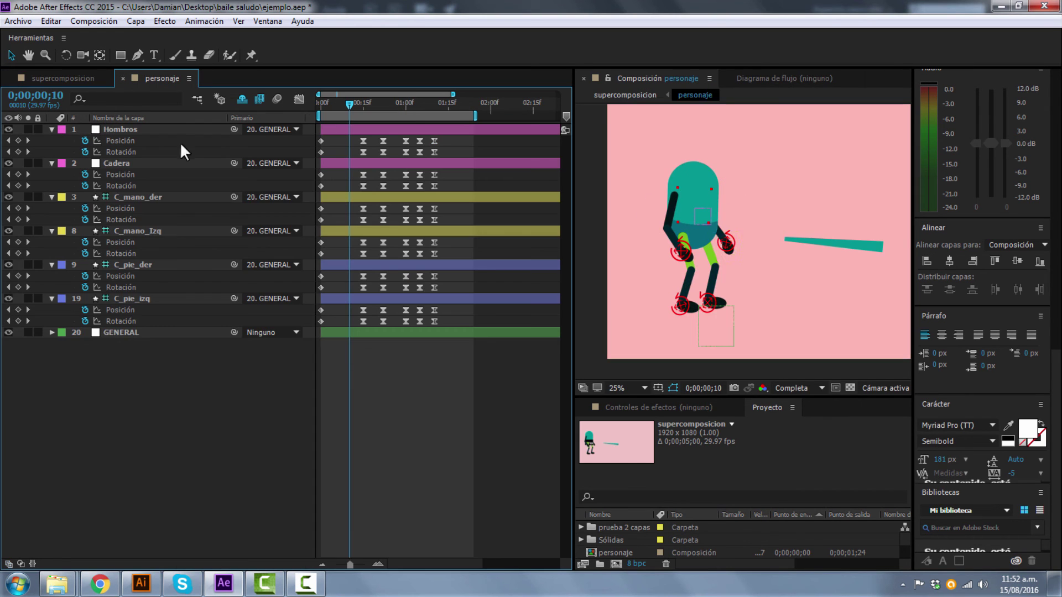
scroll(670, 276, "down", 1)
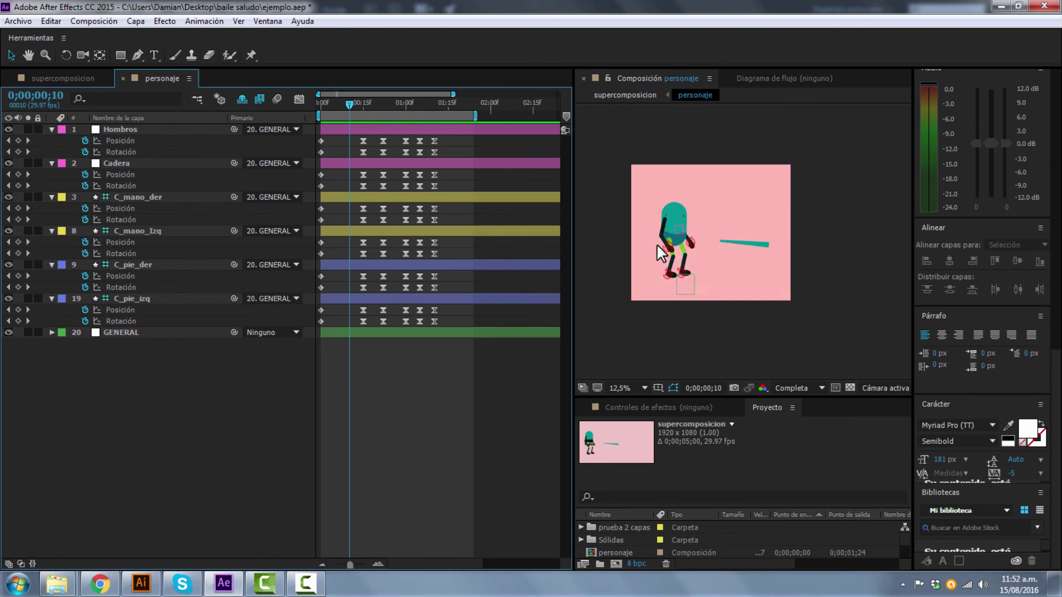
scroll(683, 261, "up", 2)
scroll(722, 277, "down", 1)
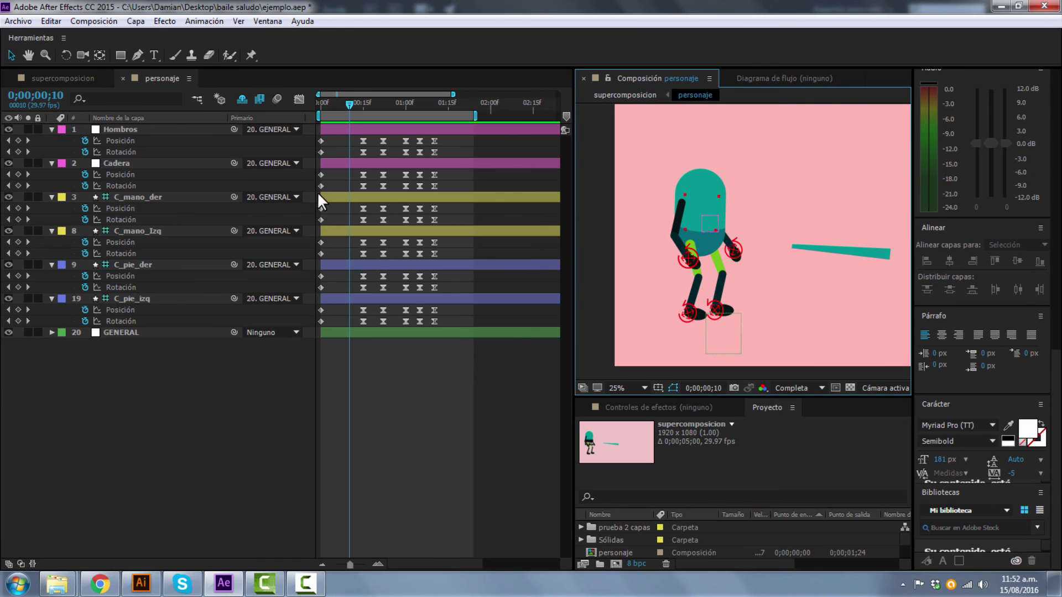
left_click(252, 383)
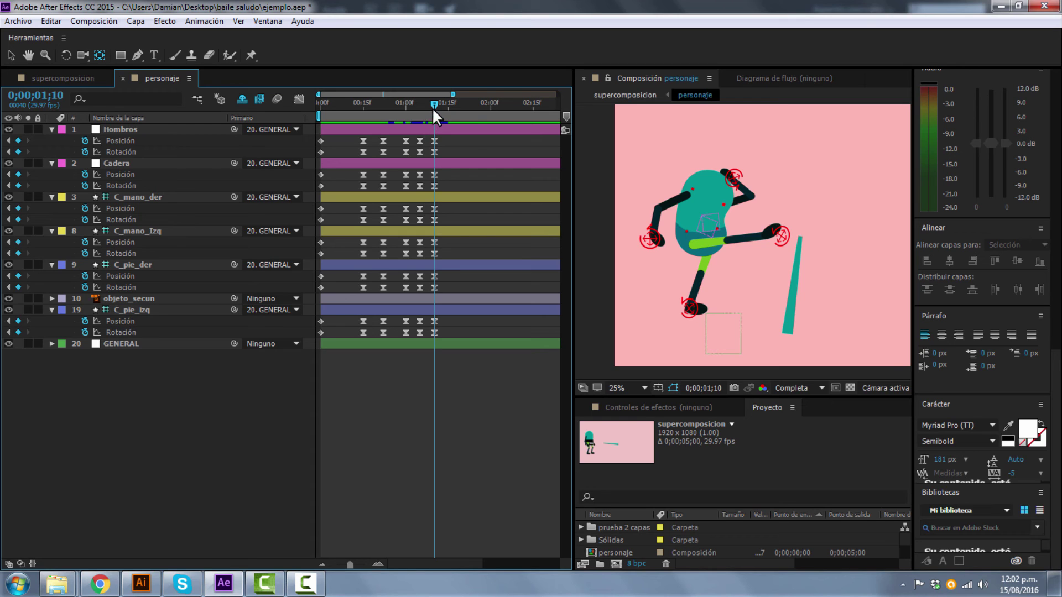
left_click_drag(434, 105, 491, 111)
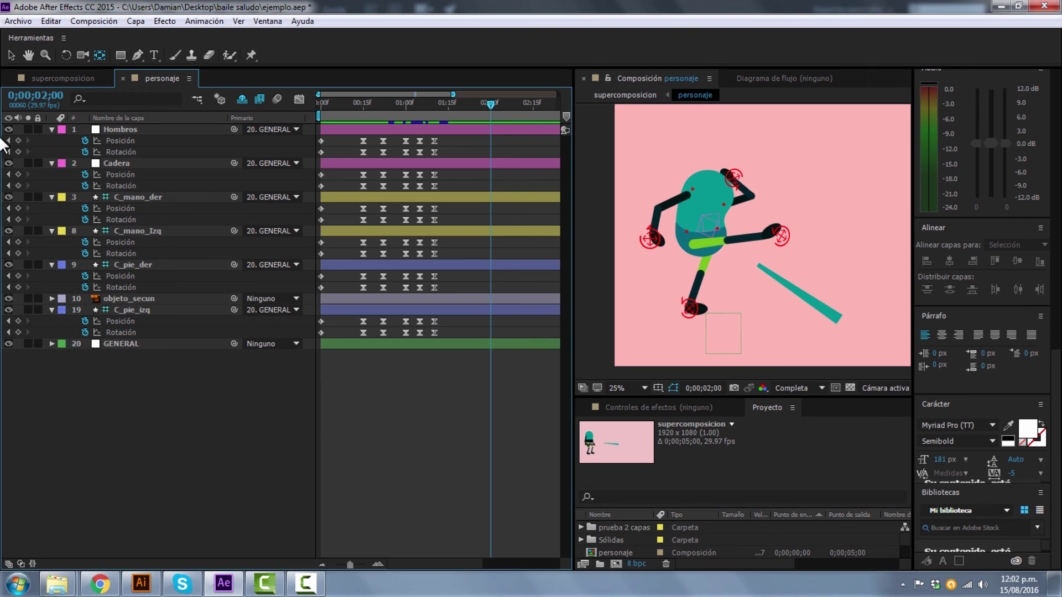
left_click_drag(17, 135, 15, 331)
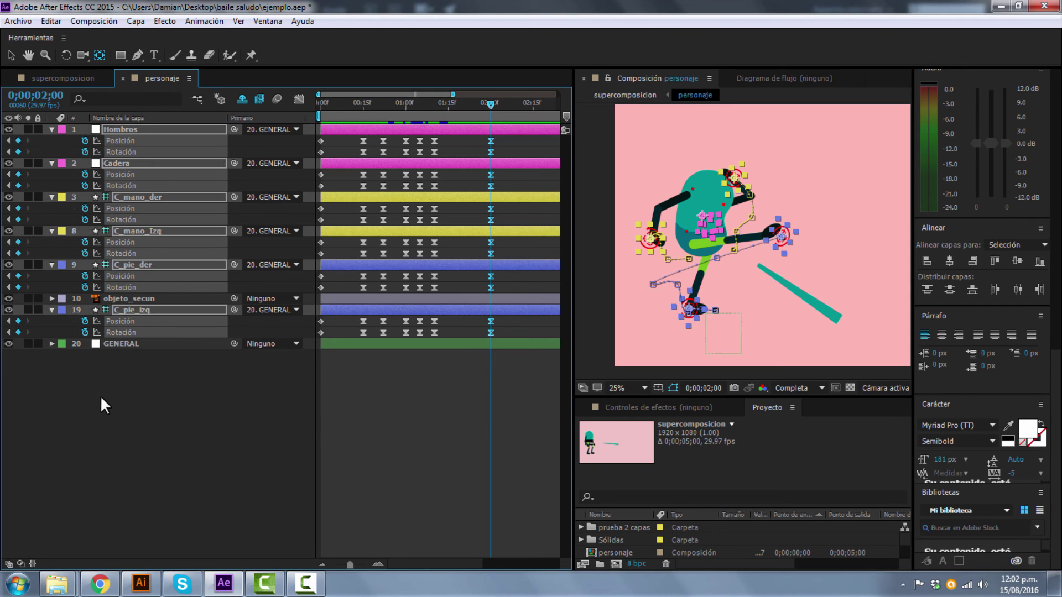
left_click(616, 315)
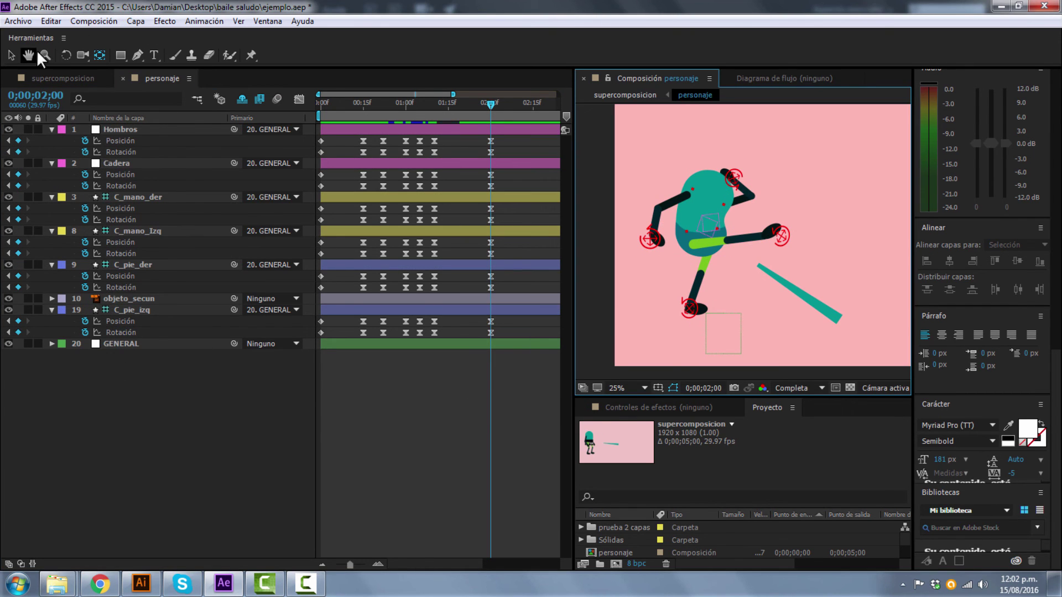
Pull C_pie_der up against the body at about 38, -219.3 and raise C_pie_izq forward to about 149.9, -156.9
left_click(46, 64)
left_click_drag(780, 234, 704, 205)
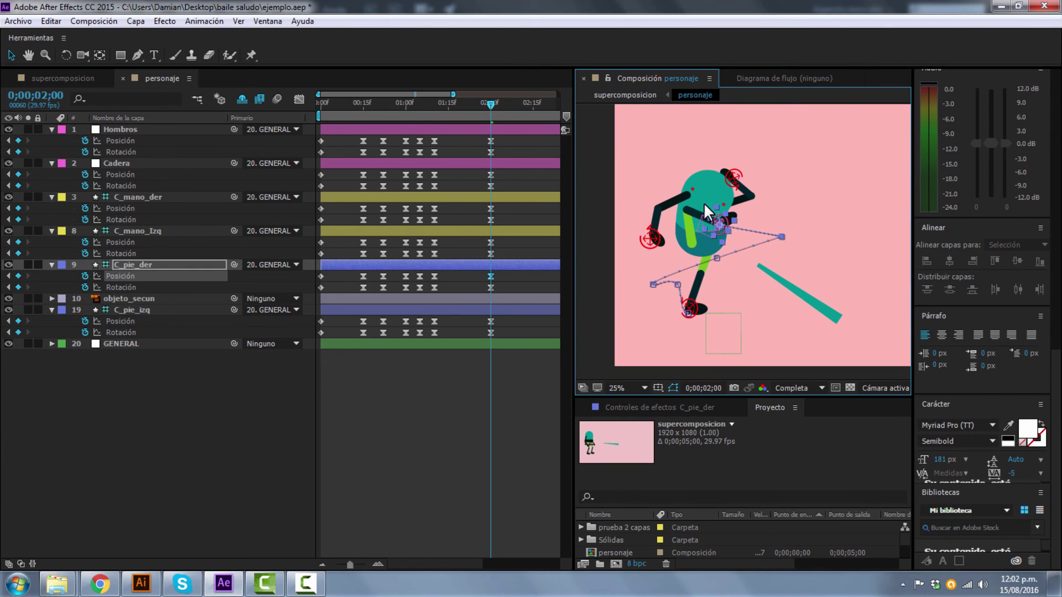
left_click(686, 308)
left_click_drag(735, 305, 771, 250)
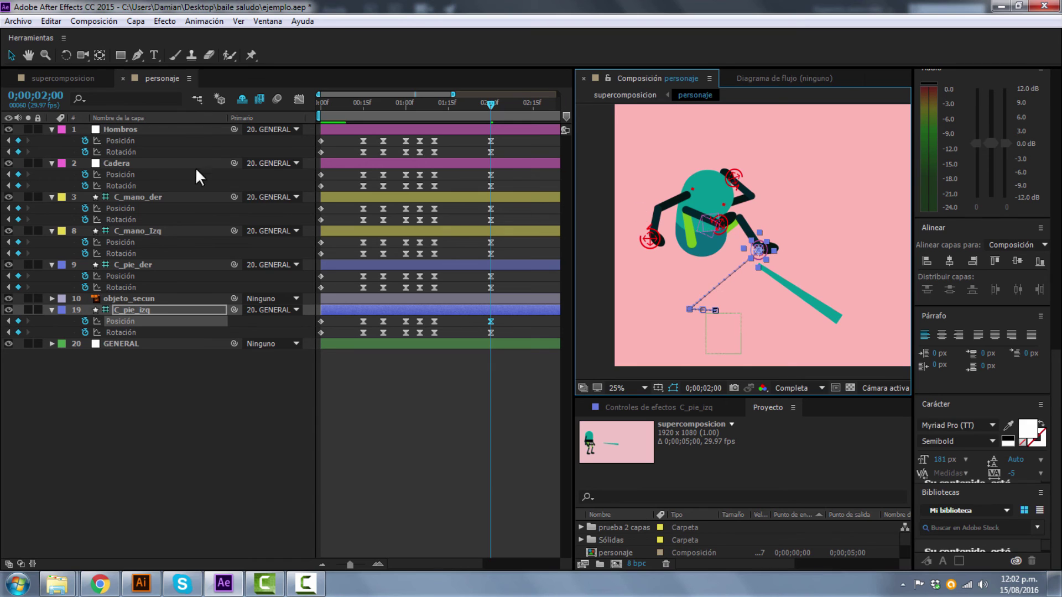
Show the value columns, then set Cadera's rotation to -21°, Hombros' rotation to -3° and Hombros' horizontal position to about -35.3
left_click(128, 148)
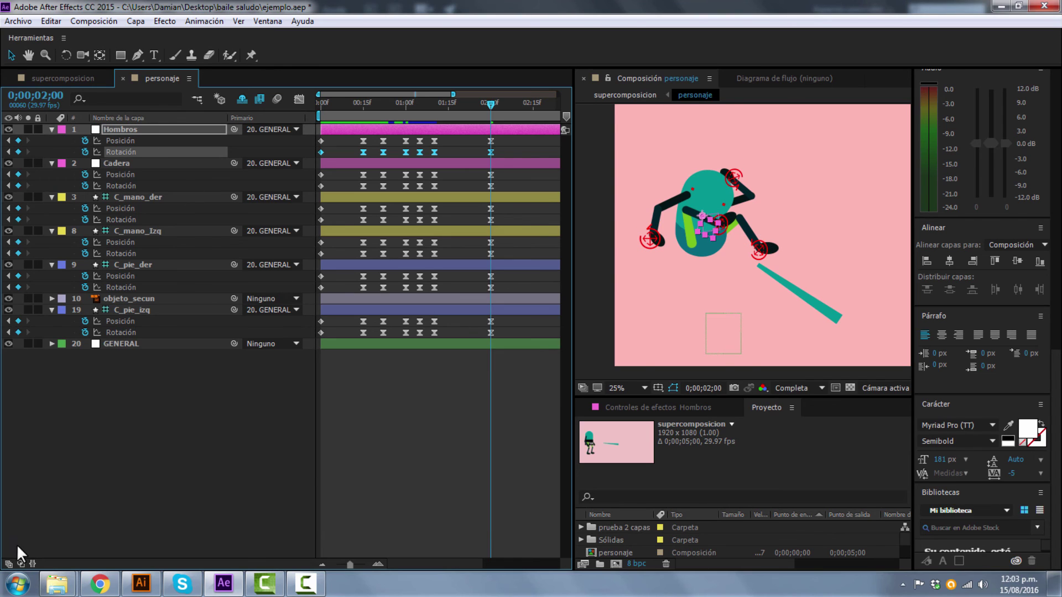
left_click(8, 564)
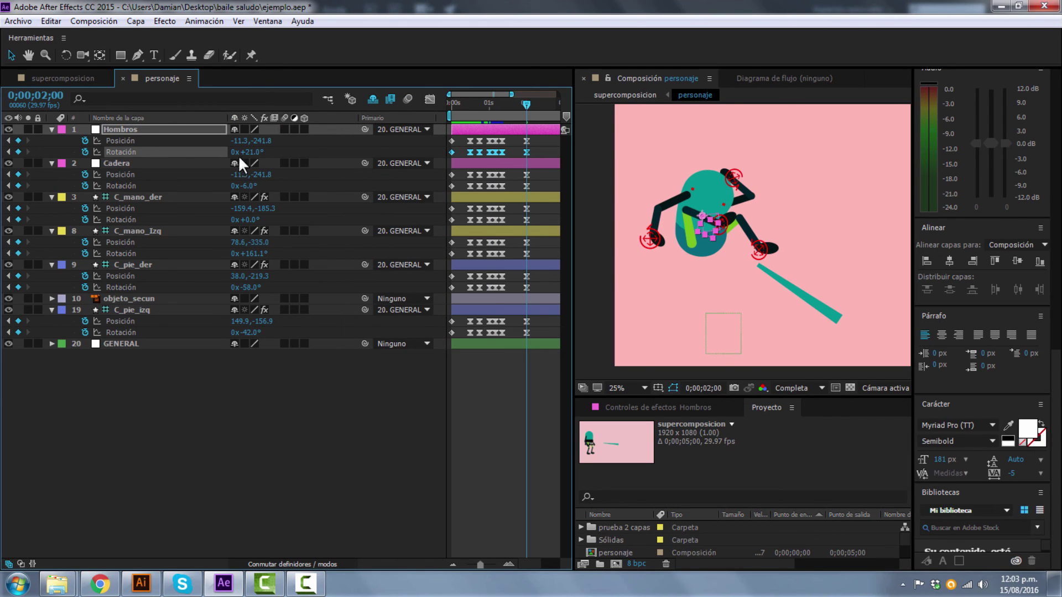
left_click_drag(253, 153, 233, 186)
left_click(241, 165)
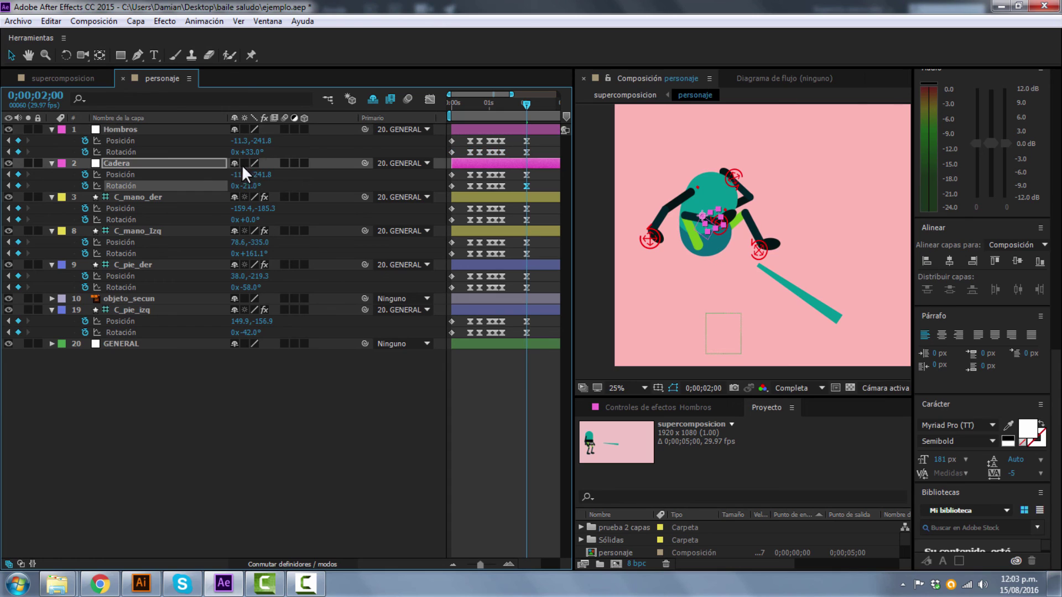
mouse_move(257, 151)
left_mouse_down()
mouse_move(229, 152)
mouse_move(244, 141)
left_mouse_up()
left_click(236, 141, "shift")
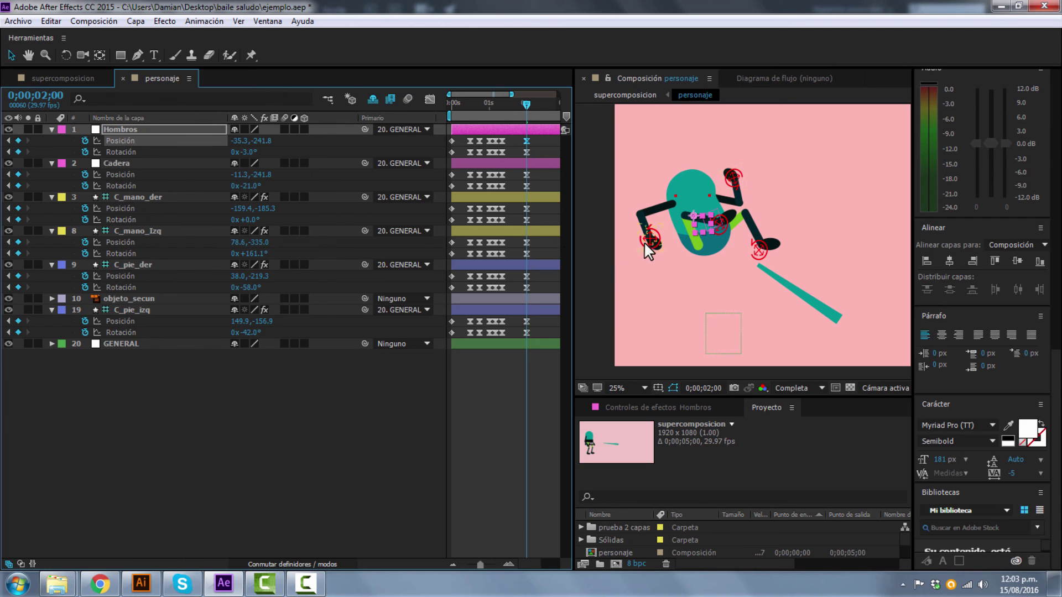
Raise C_mano_der to about 1, -334.5 rotated -95.5°, and C_mano_Izq to about 110.7, -377.6 rotated 219.2°
left_click_drag(648, 252, 729, 183)
key("w")
left_click(734, 177)
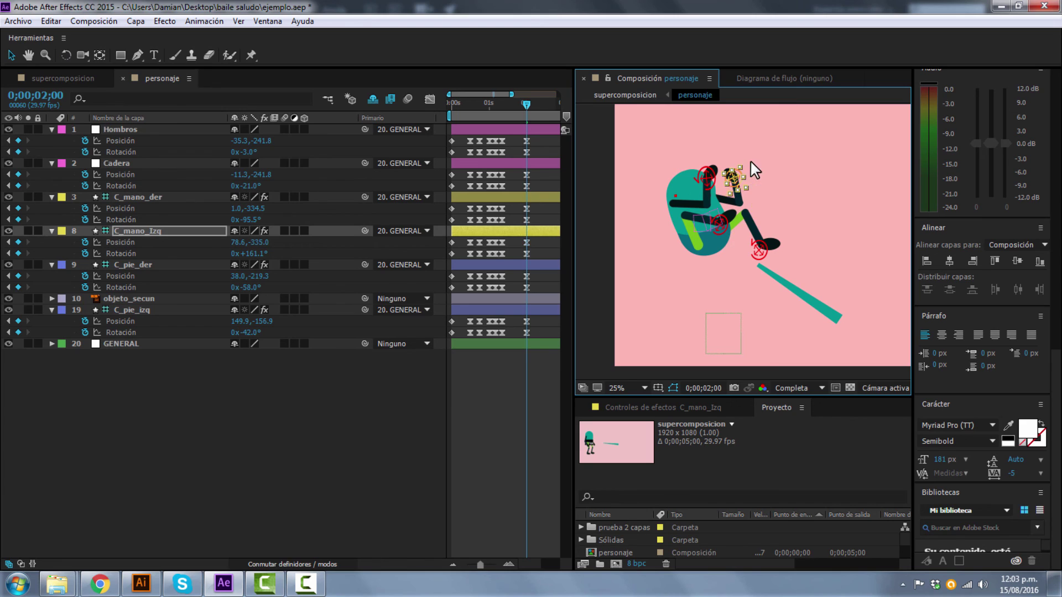
left_click_drag(736, 169, 765, 163)
key("w")
left_click(12, 54)
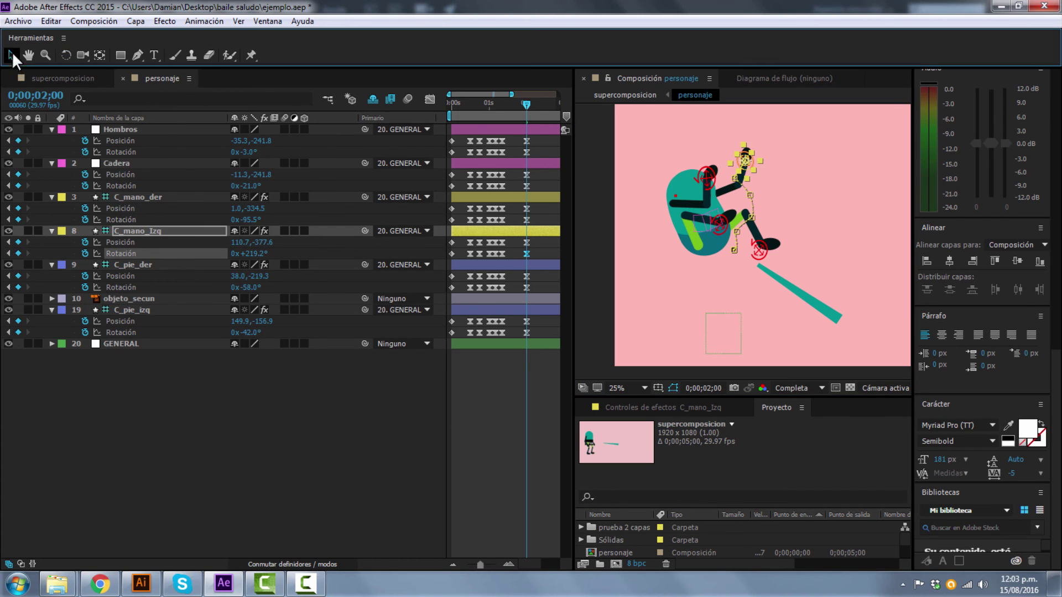
left_click(278, 436)
mouse_move(526, 103)
left_mouse_down()
mouse_move(482, 106)
mouse_move(544, 107)
mouse_move(503, 107)
mouse_move(526, 107)
left_mouse_up()
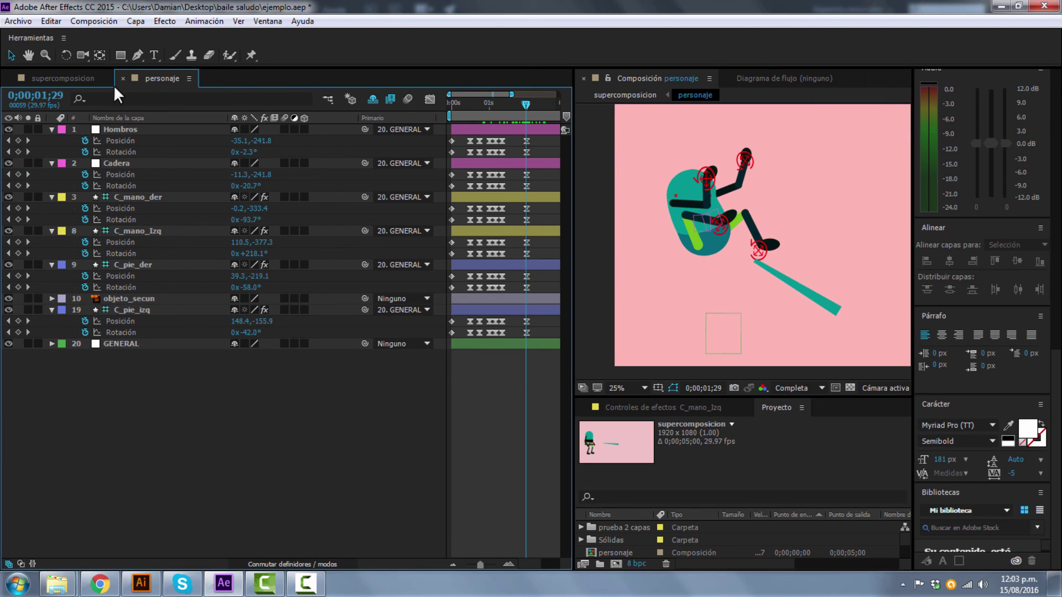
In supercomposicion, remove the wiggle(20,2) expression from the personaje layer's Posición
left_click(67, 79)
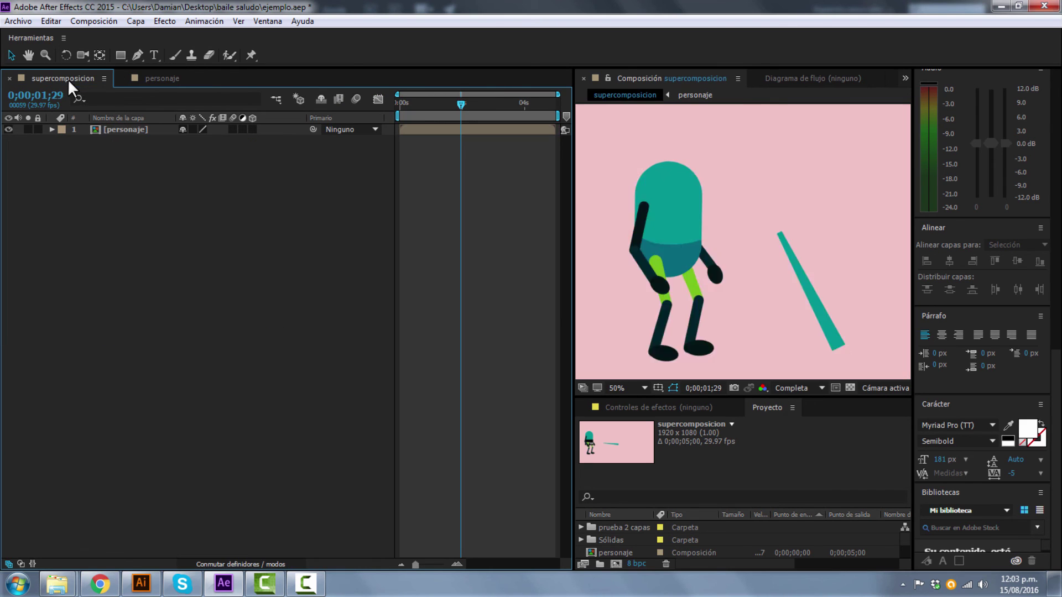
left_click(104, 132)
key("p")
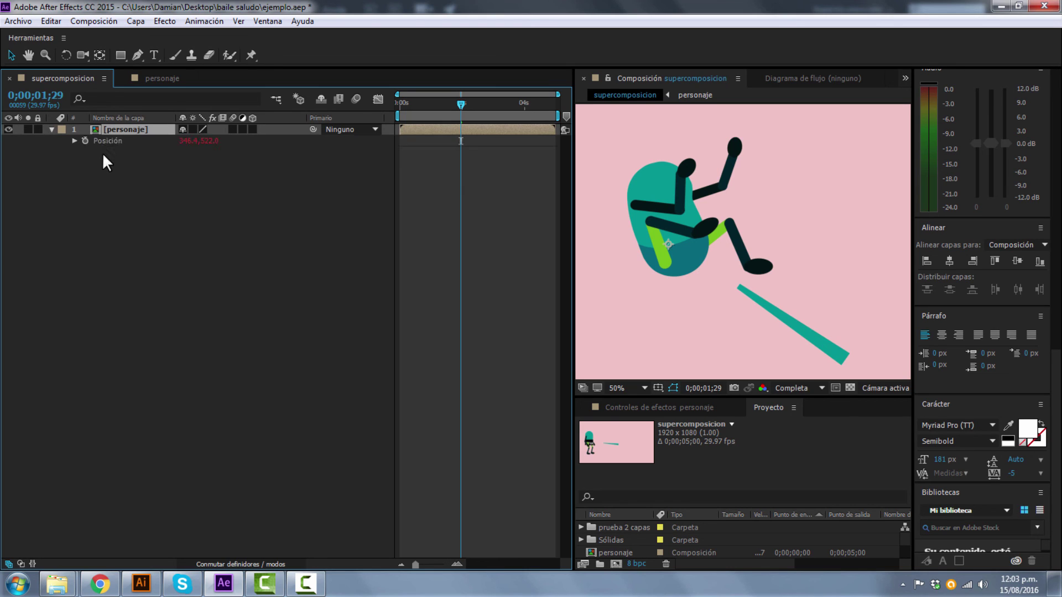
left_click(88, 143)
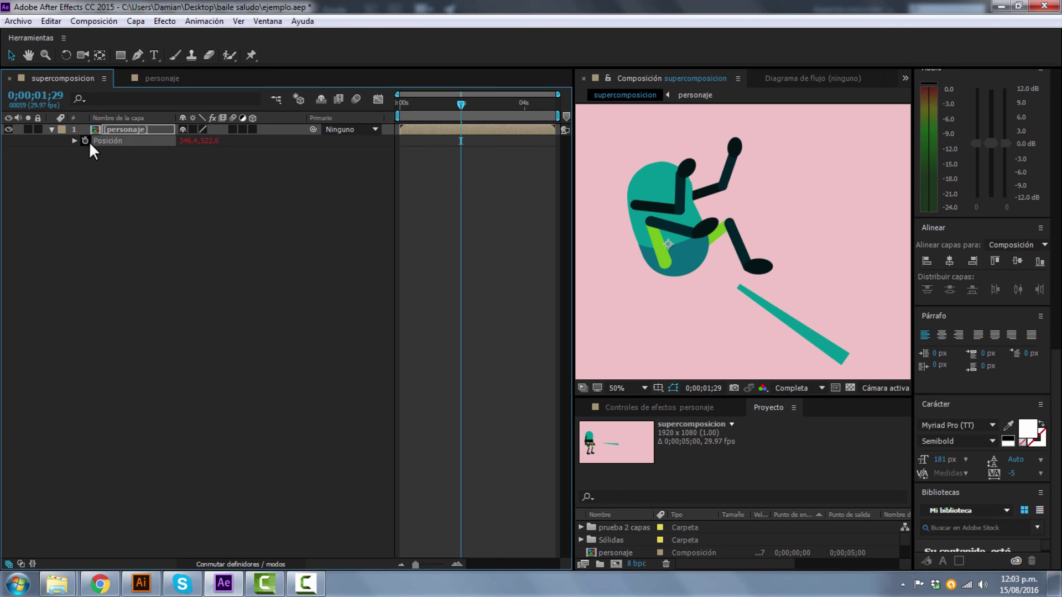
type("wiggle(20,2)")
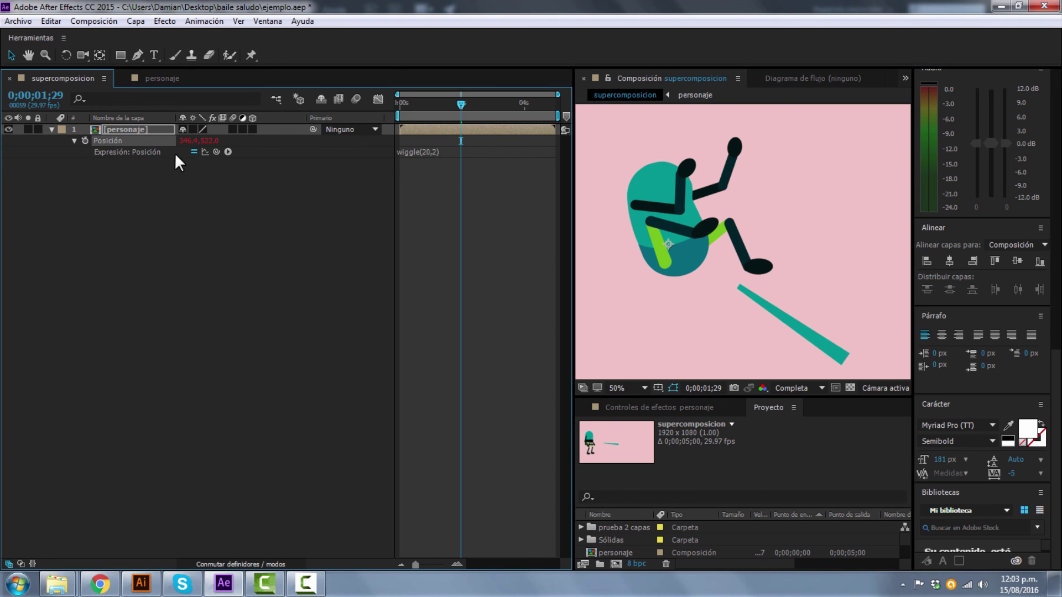
left_click(413, 152)
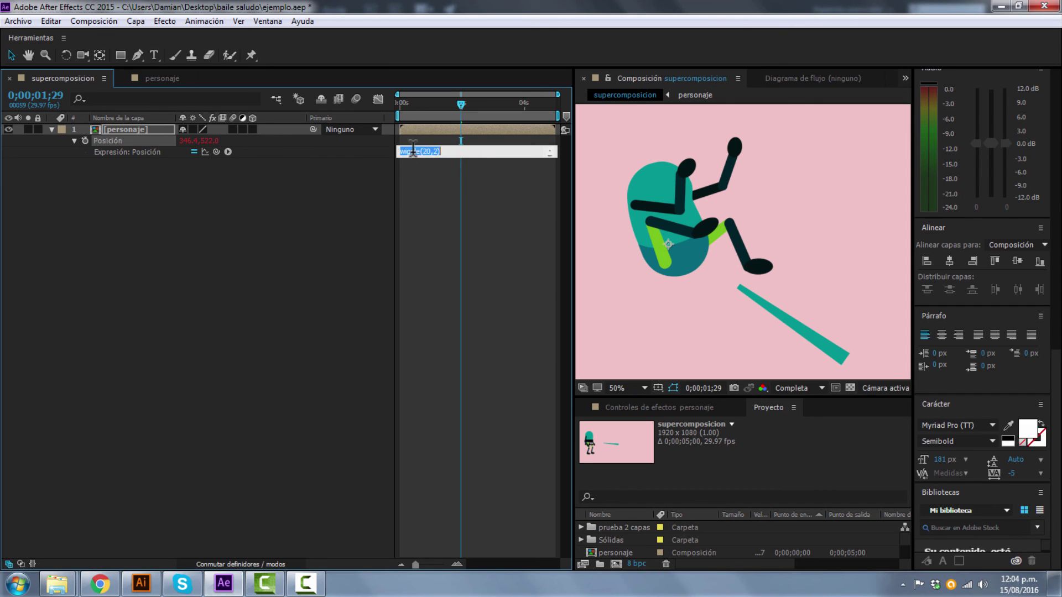
left_click(264, 221)
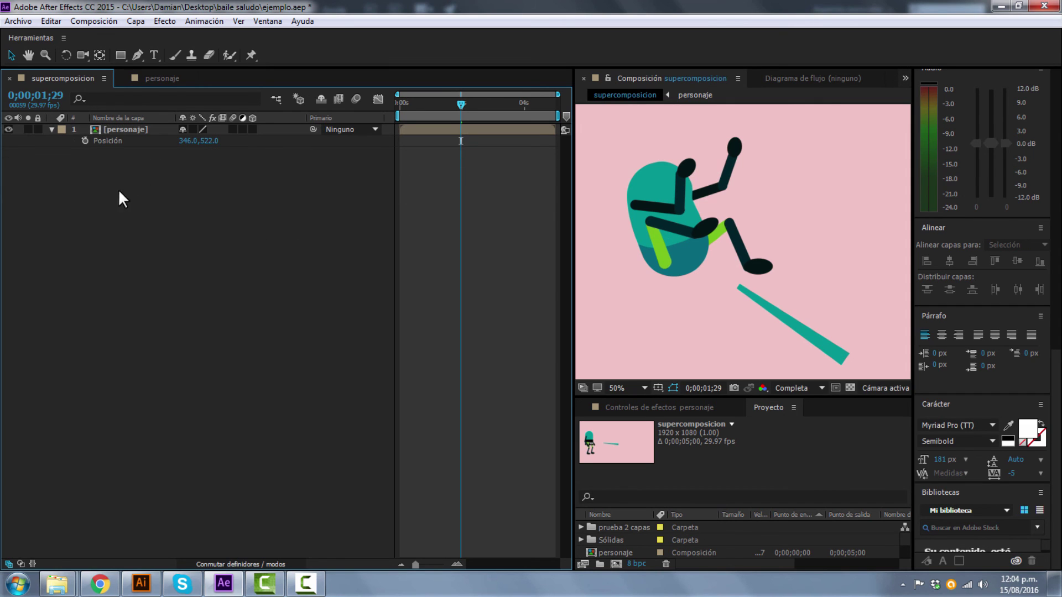
Remove the expression from the personaje layer's Rotación
left_click(132, 132)
key("r")
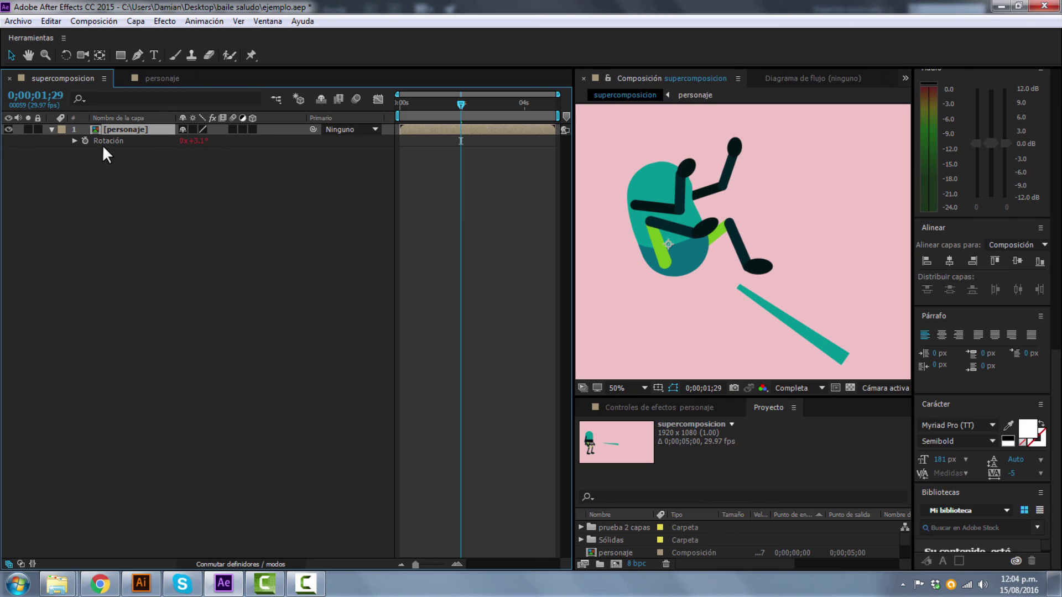
left_click(84, 140, "alt")
left_click(223, 219)
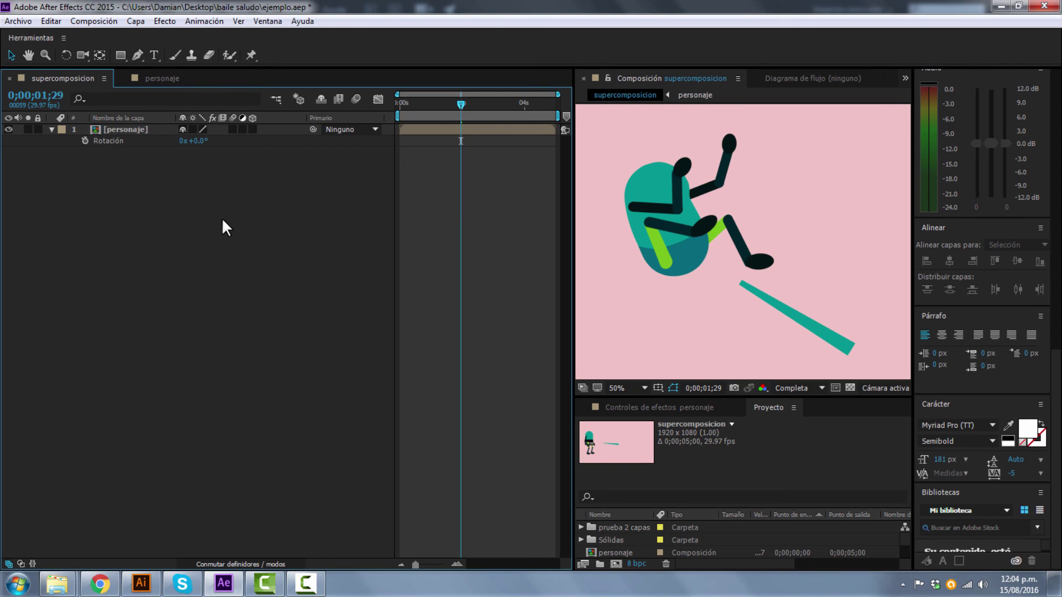
Show the personaje layer's Posición and move the layer forward to about 822, 498 at 0;00;00;00
left_click(121, 129)
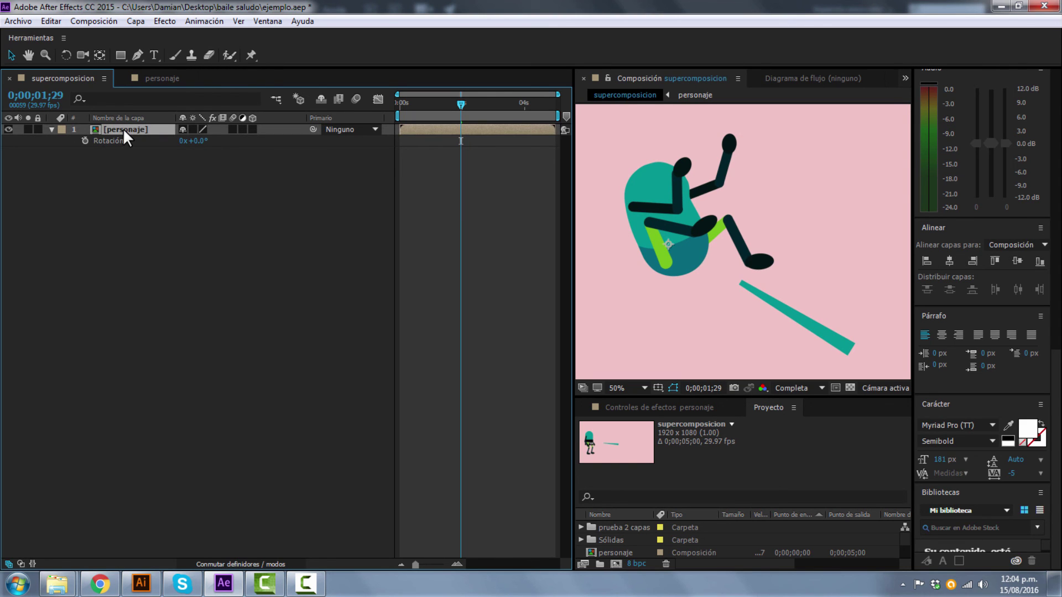
key("p")
scroll(656, 302, "down", 1)
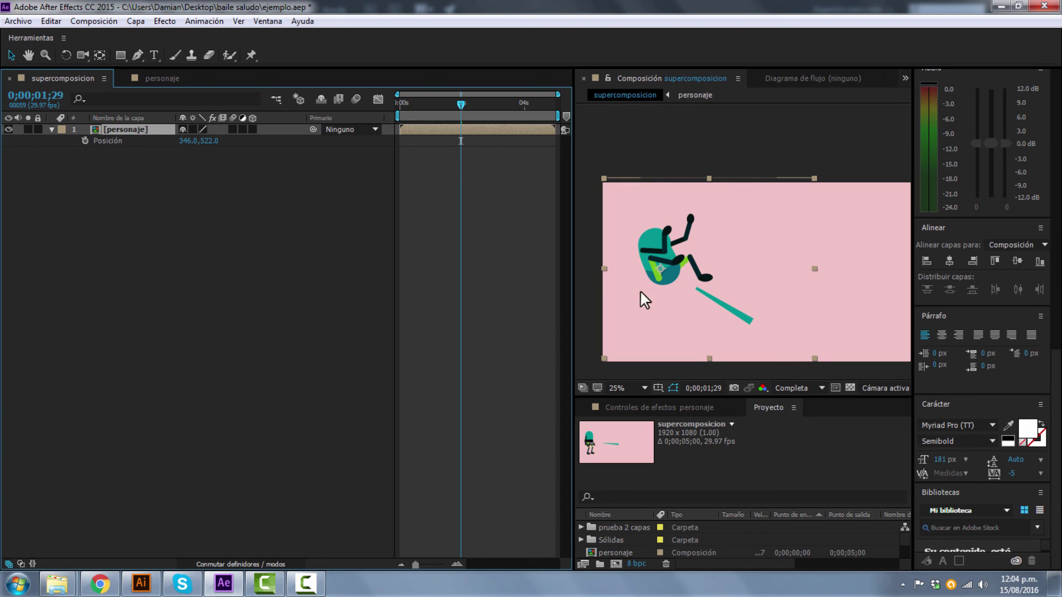
left_click_drag(457, 108, 367, 112)
left_click_drag(664, 258, 735, 254)
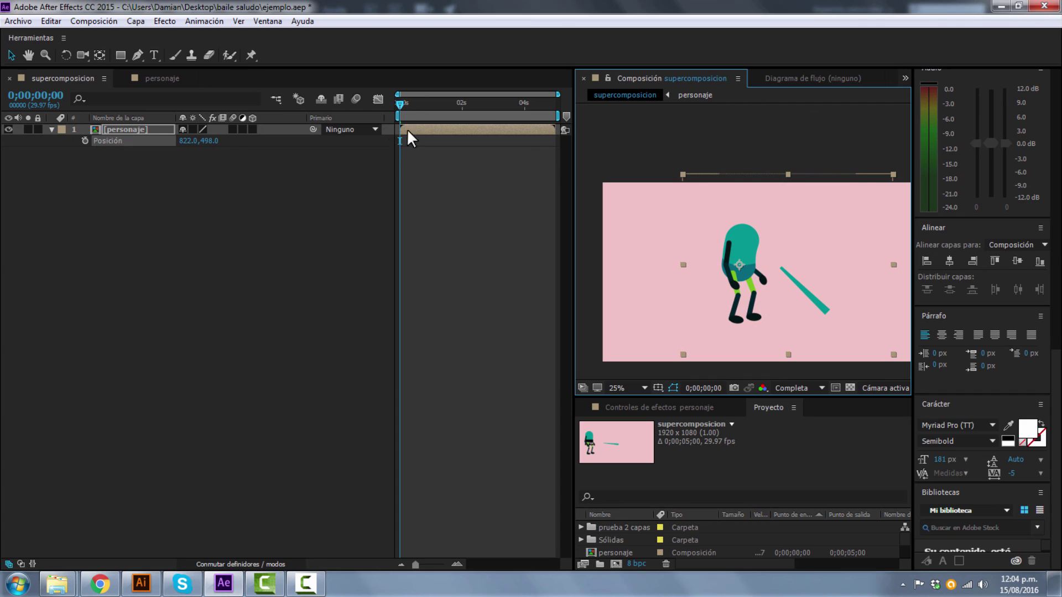
Keyframe the personaje layer's Posición at 0;00;01;06, and move the layer back and down to about 590, 622 at 0;00;02;08
left_click_drag(398, 106, 436, 107)
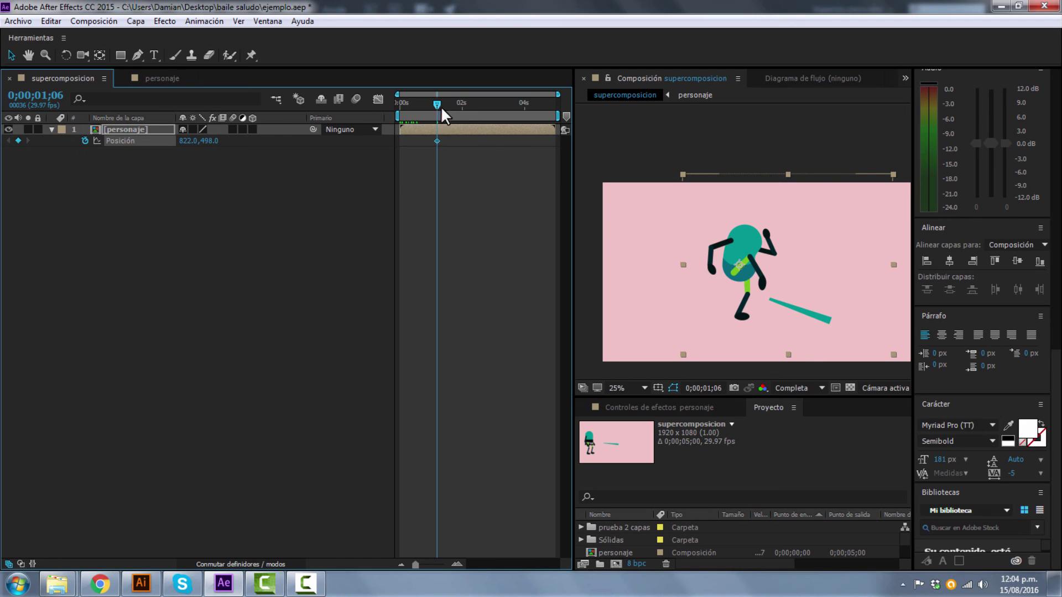
left_click_drag(437, 102, 471, 102)
left_click_drag(719, 250, 695, 270)
Apply Easy Ease to both Posición keyframes of the personaje layer and preview the animation
left_click_drag(497, 171, 419, 138)
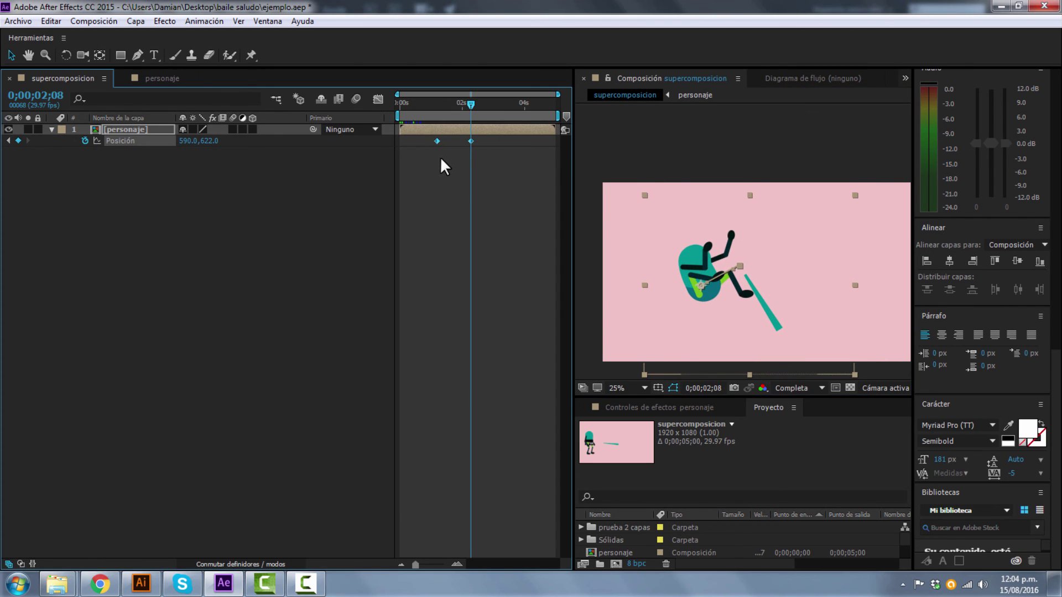
key("space")
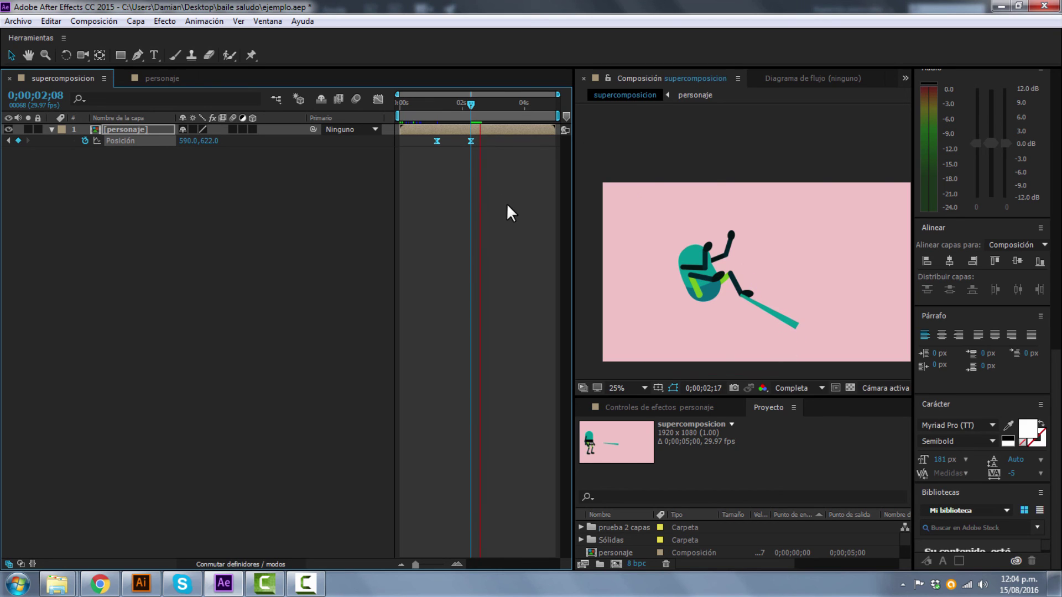
Move the personaje layer's second Posición keyframe earlier to 0;00;01;25 and preview the animation from the start
key("Home")
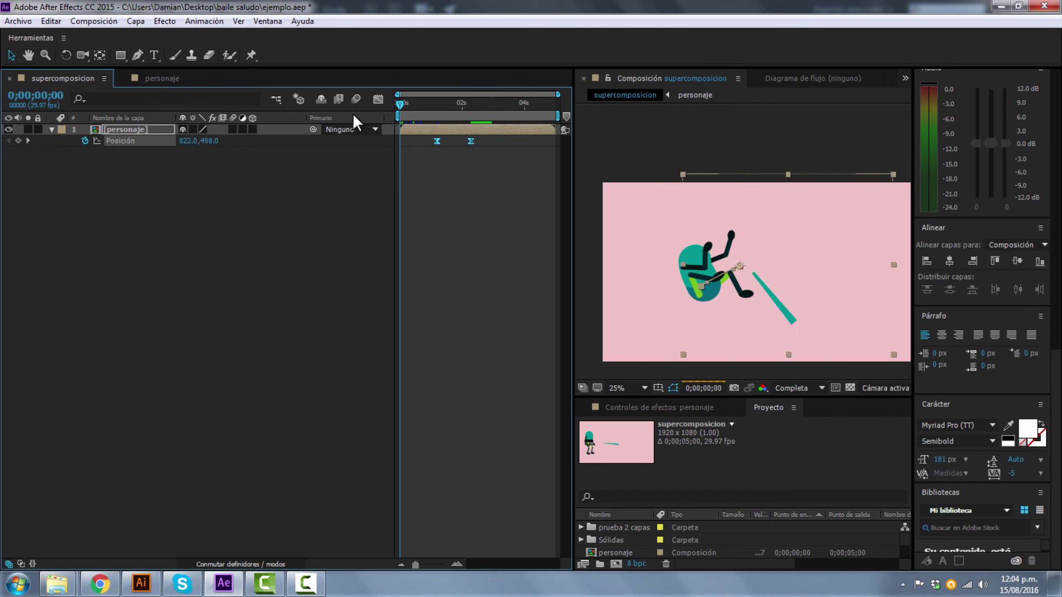
key("space")
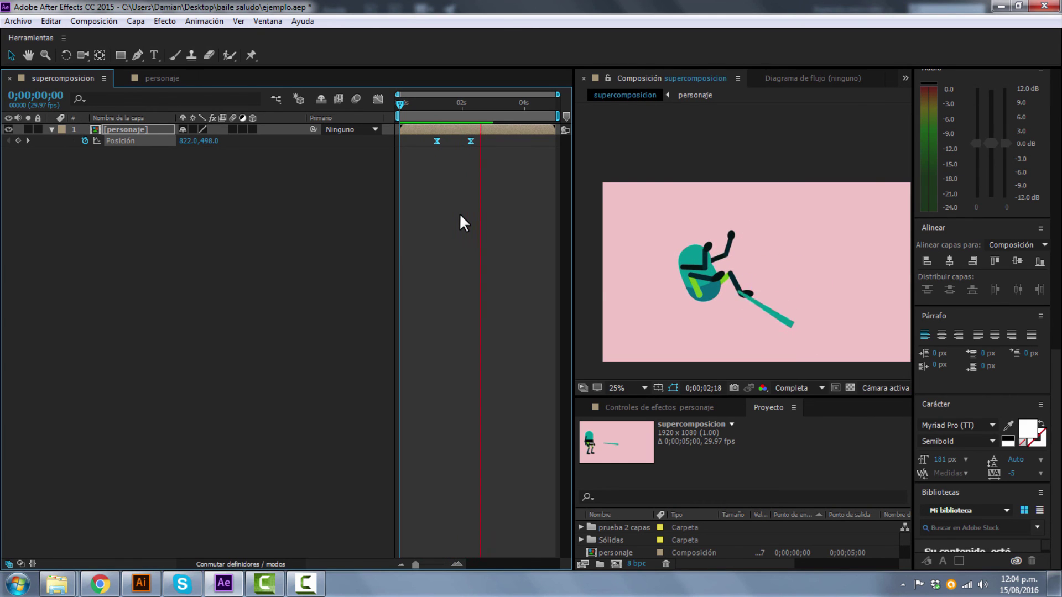
key("space")
left_click_drag(470, 141, 457, 142)
left_click_drag(524, 104, 344, 113)
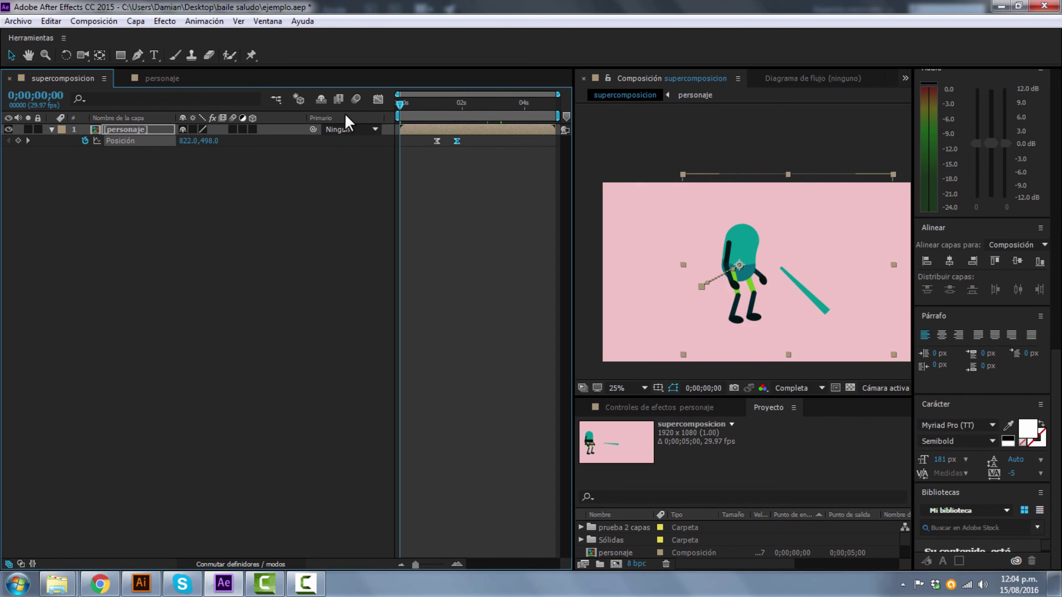
key("space")
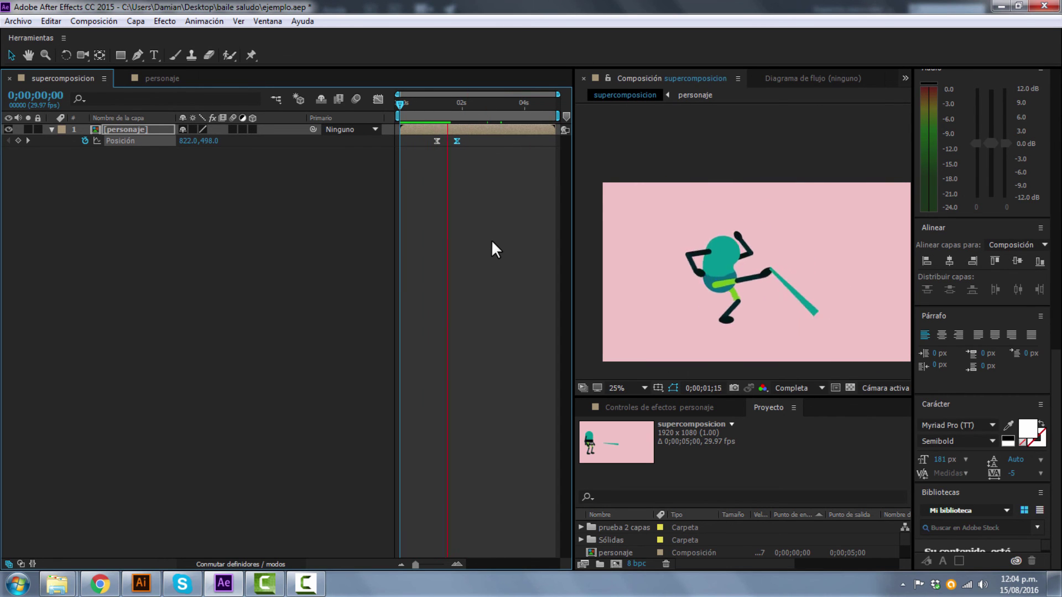
key("space")
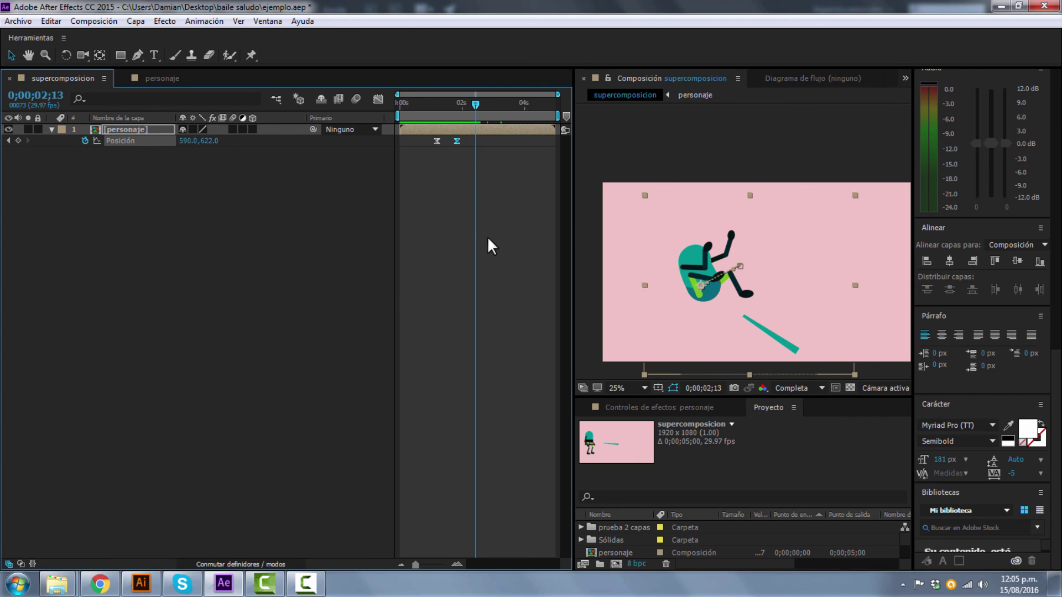
left_click(304, 249)
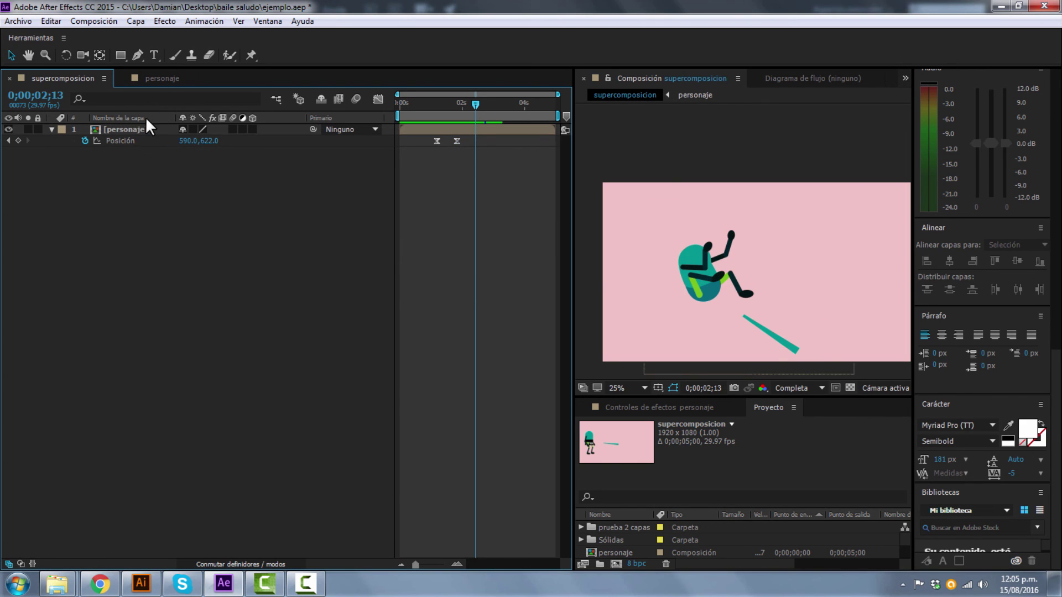
Show all Transformar properties of the personaje layer in supercomposicion
left_click(127, 130)
key("r")
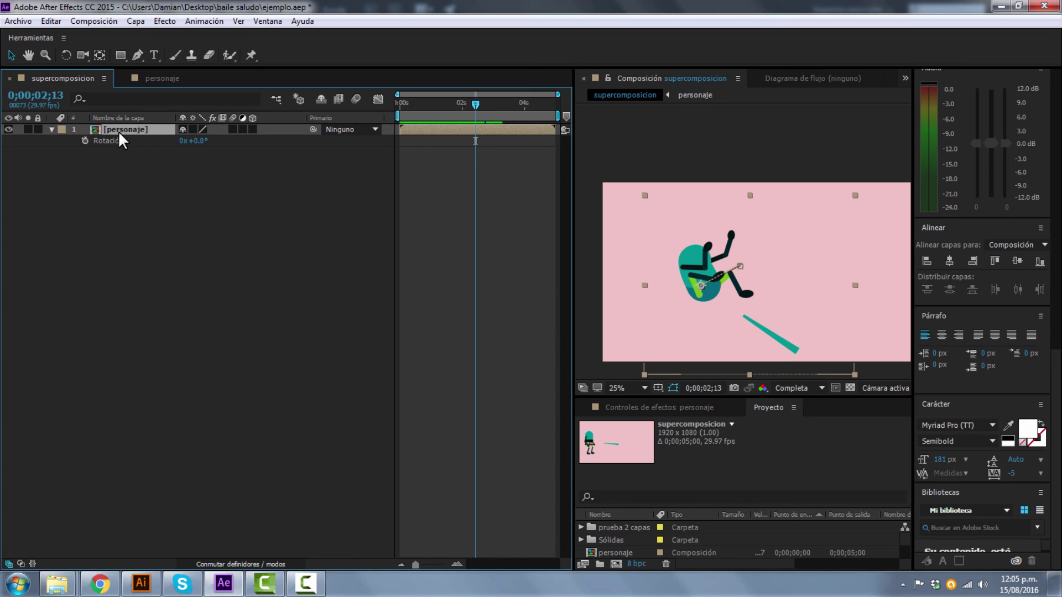
key("a")
key("shift+s")
key("shift+p")
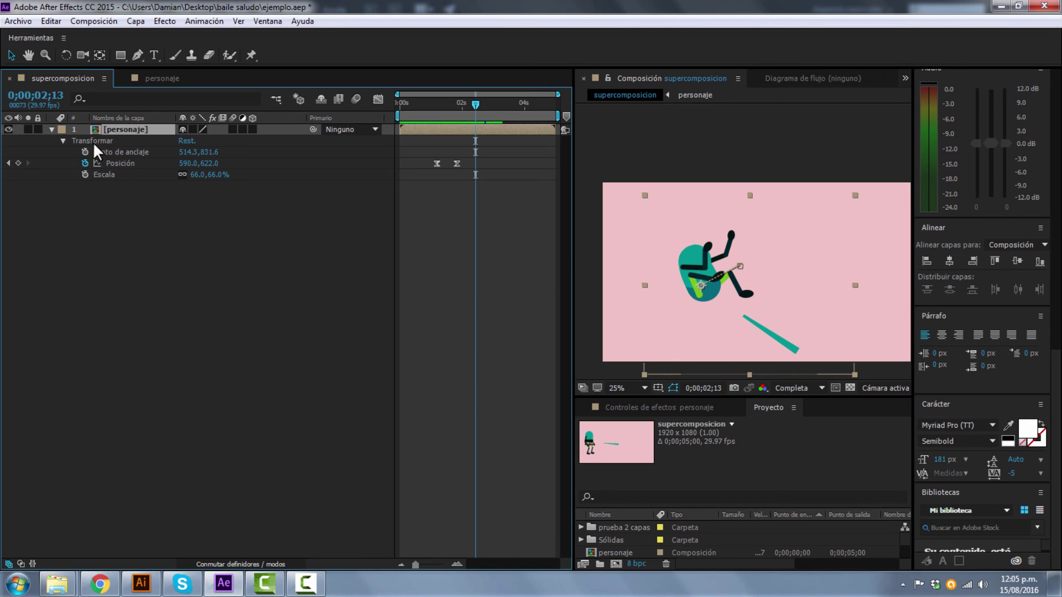
left_click(63, 141)
left_click(63, 140)
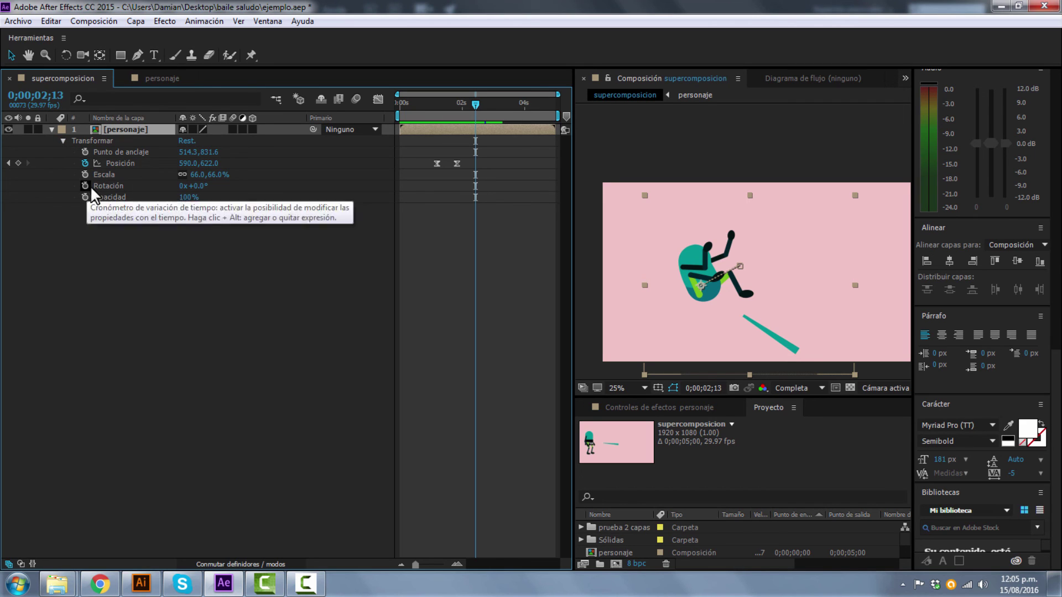
Keyframe the personaje layer's Rotación at 0;00;01;06 and rotate the layer to about -26° at 0;00;01;25
key("j")
key("j")
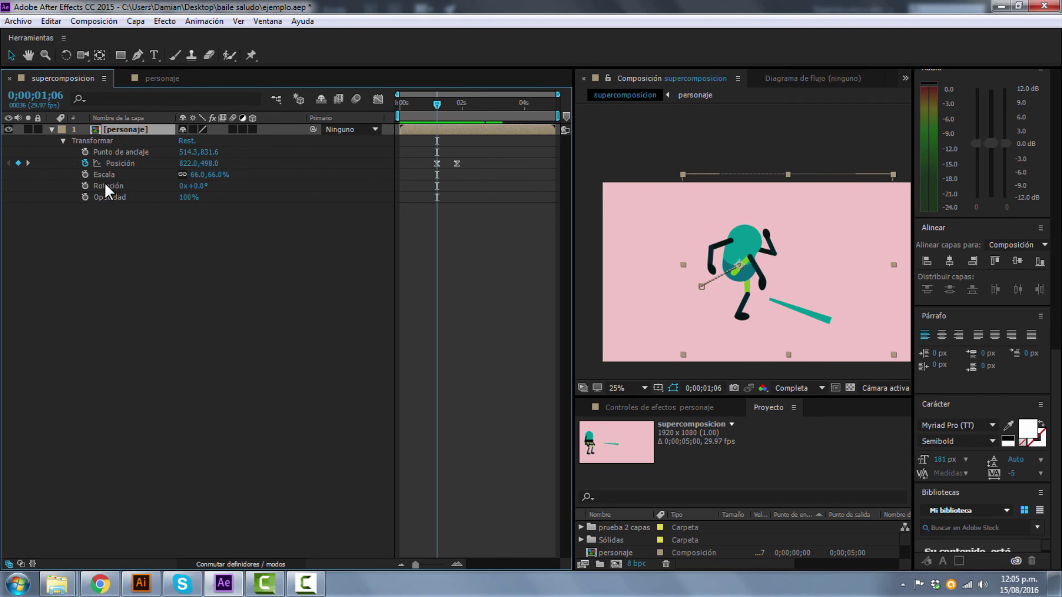
left_click(85, 186)
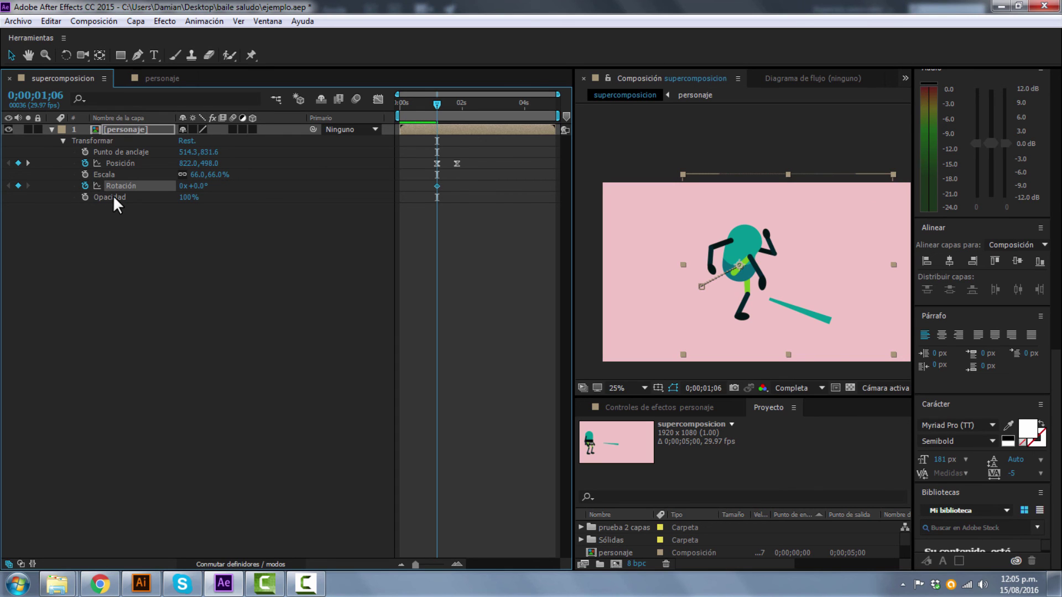
key("k")
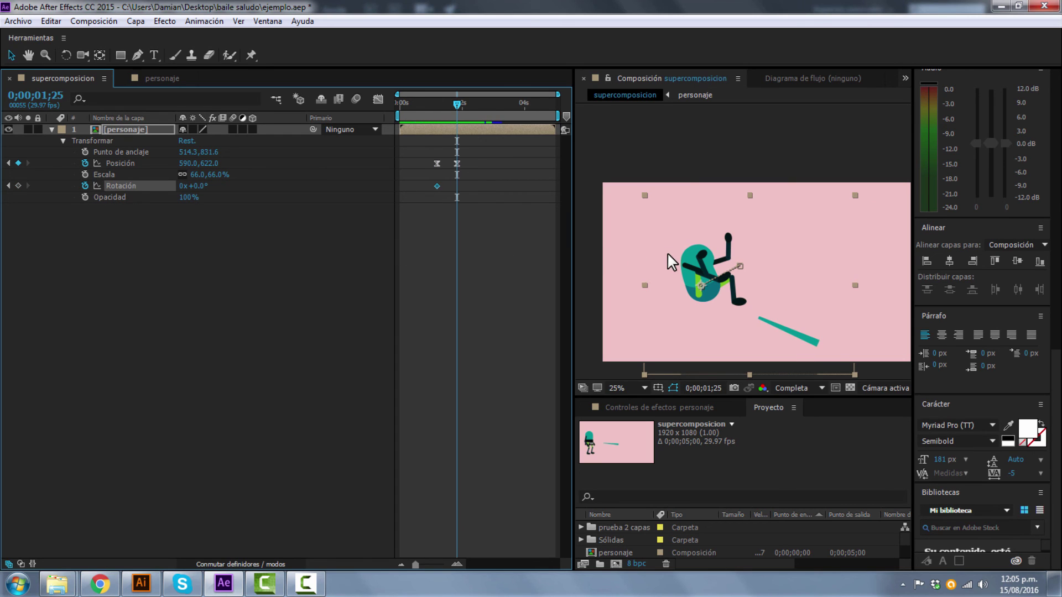
key("w")
left_click_drag(672, 246, 635, 277)
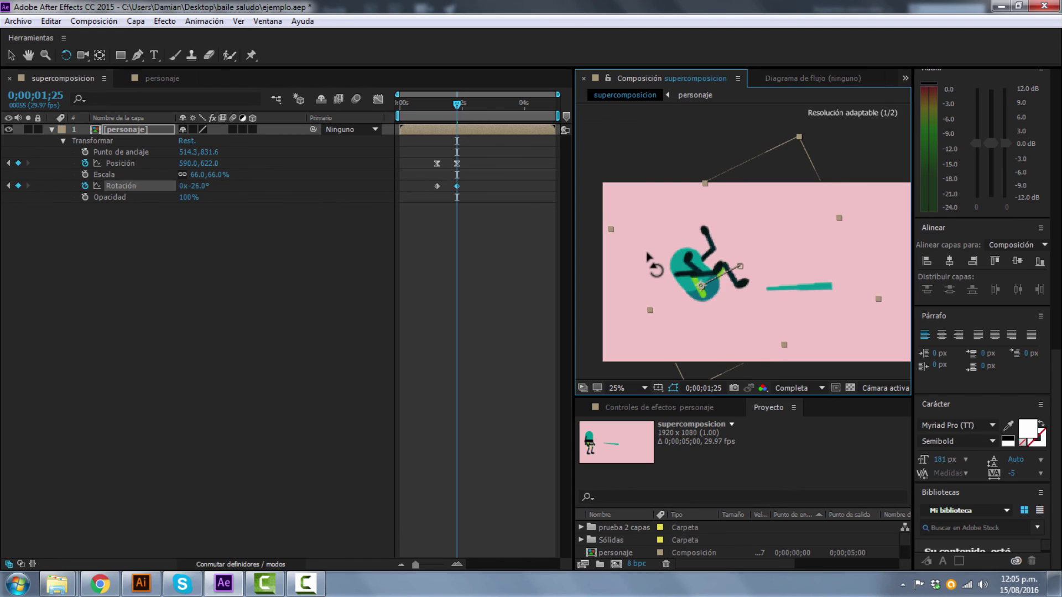
left_click(9, 58)
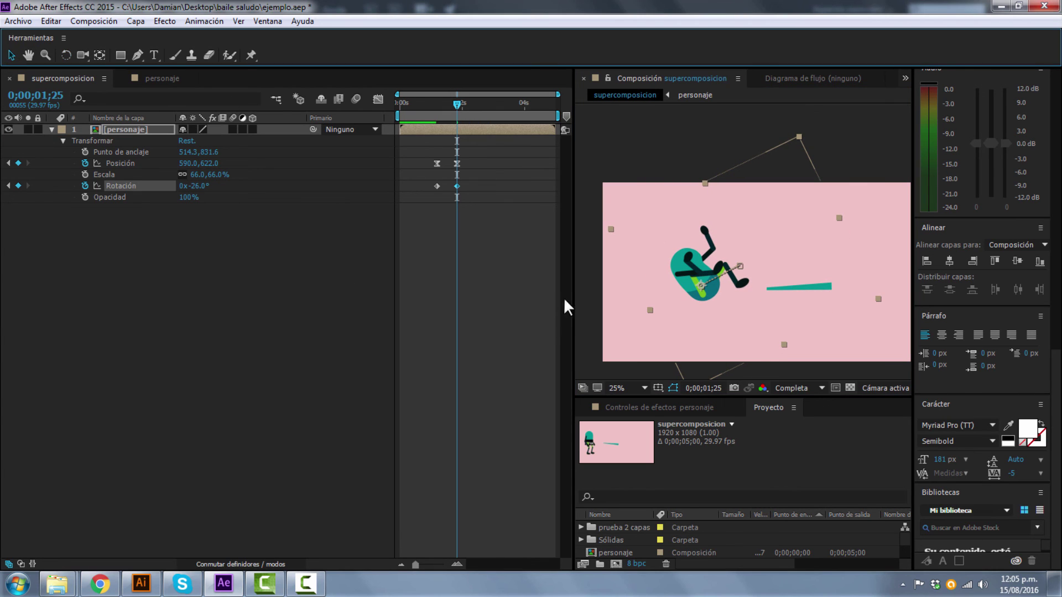
Apply Easy Ease to both Rotación keyframes of the personaje layer
left_click_drag(486, 227, 425, 184)
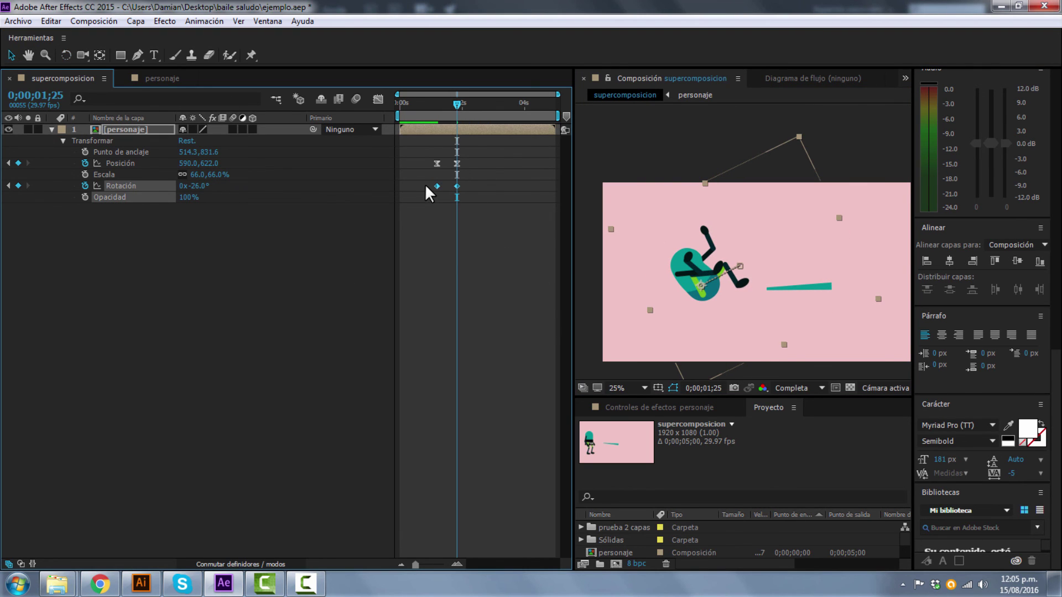
key("F9")
key("apostrophe")
left_click(628, 133)
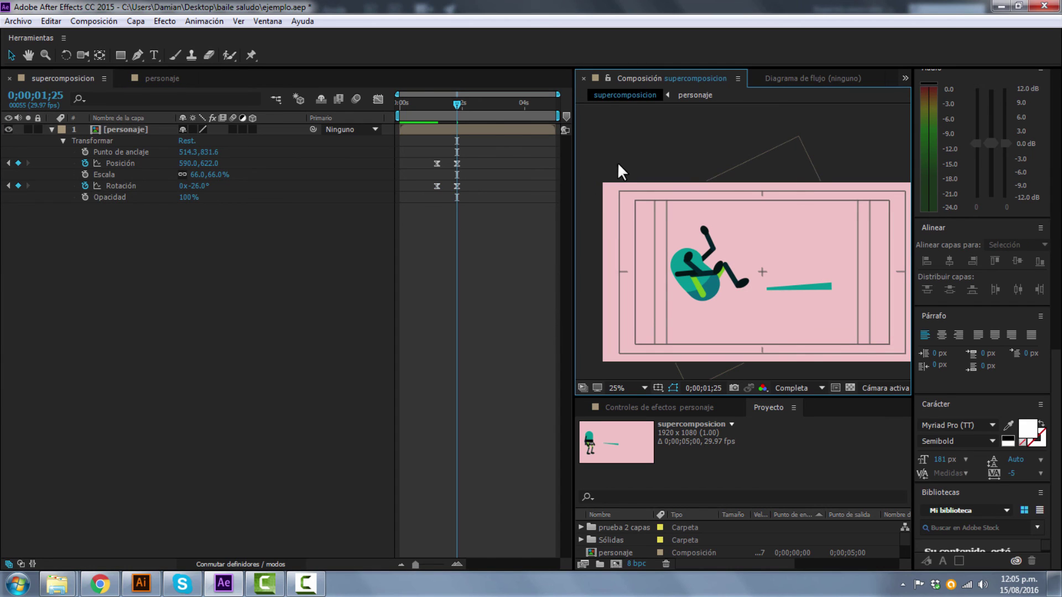
Show only the personaje layer's Posición and turn off the title/action safe margins in the composition view
key("r")
key("r")
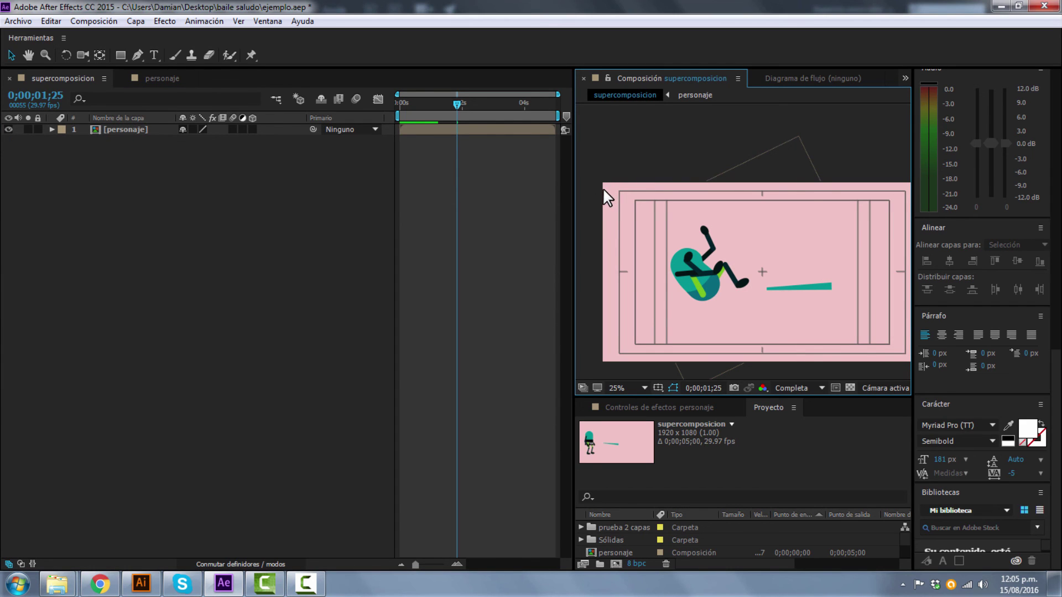
key("p")
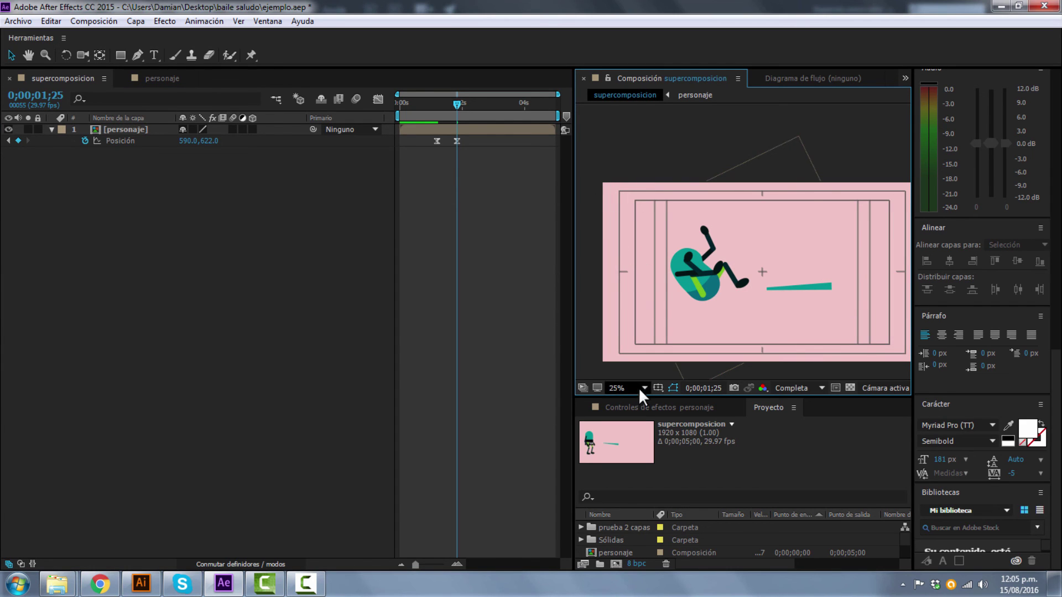
left_click(658, 388)
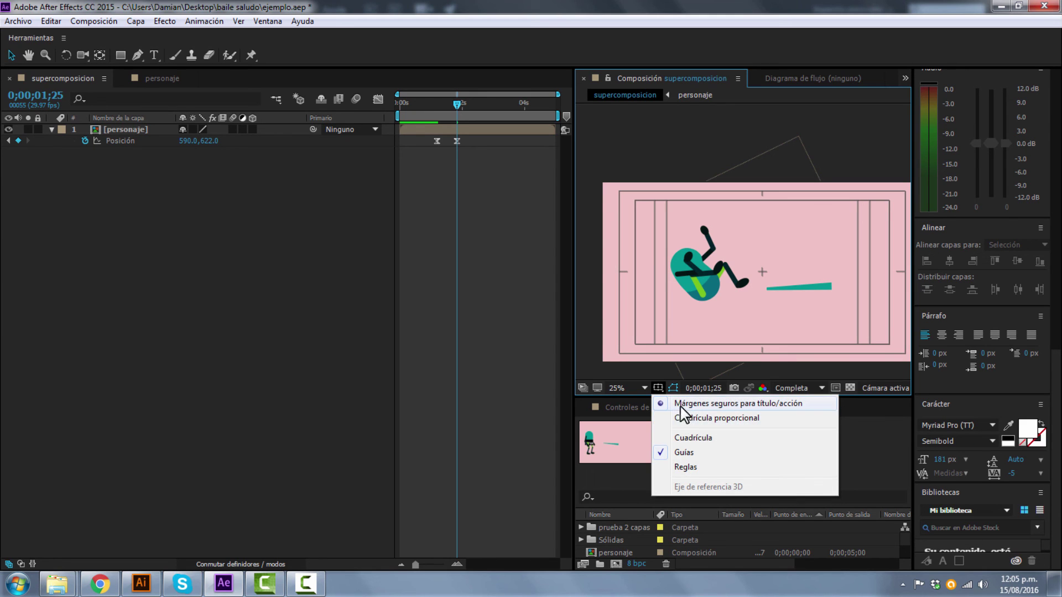
left_click(676, 404)
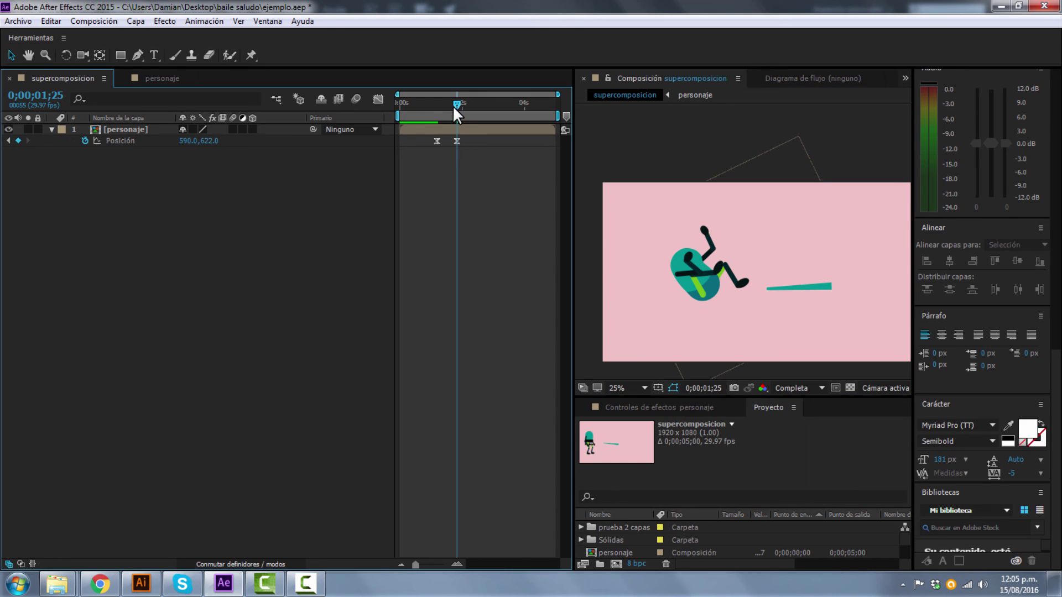
Preview the supercomposicion animation twice from 0;00;00;00 to check the character's fall with rotation
left_click_drag(454, 105, 321, 107)
key("space")
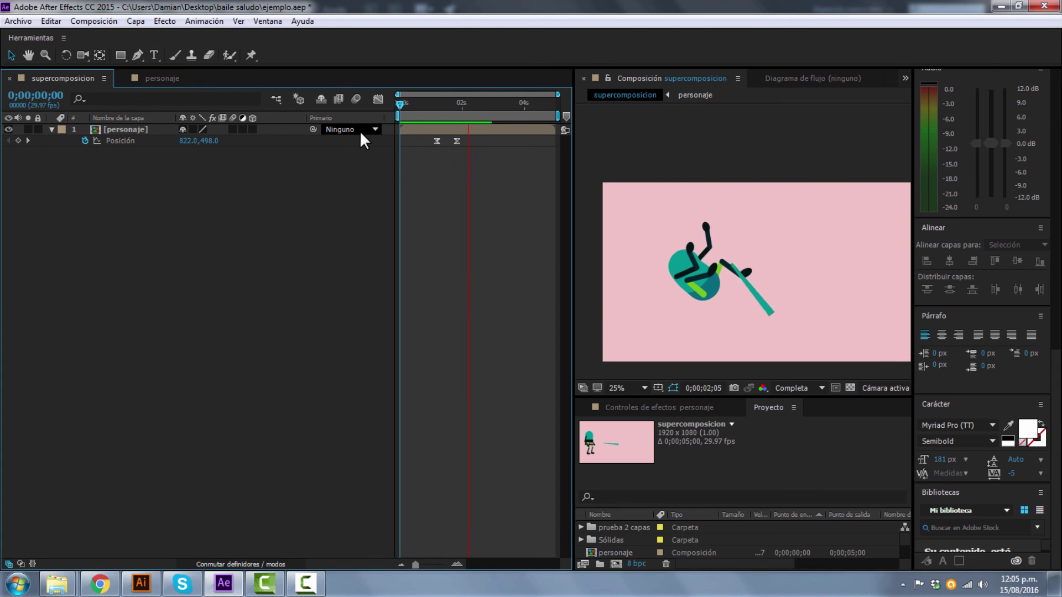
key("space")
left_click_drag(438, 104, 360, 112)
key("space")
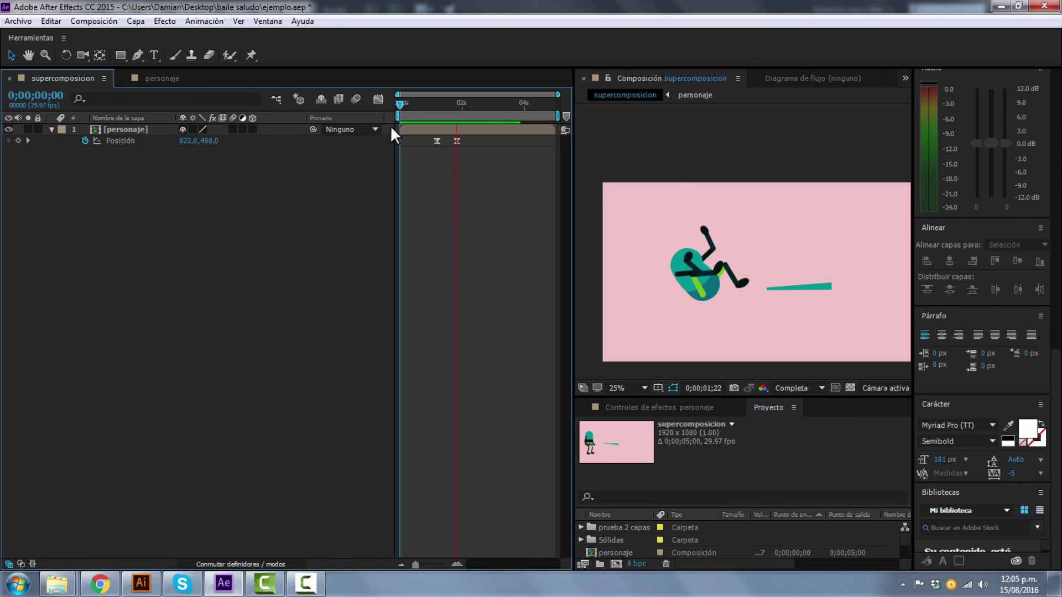
key("space")
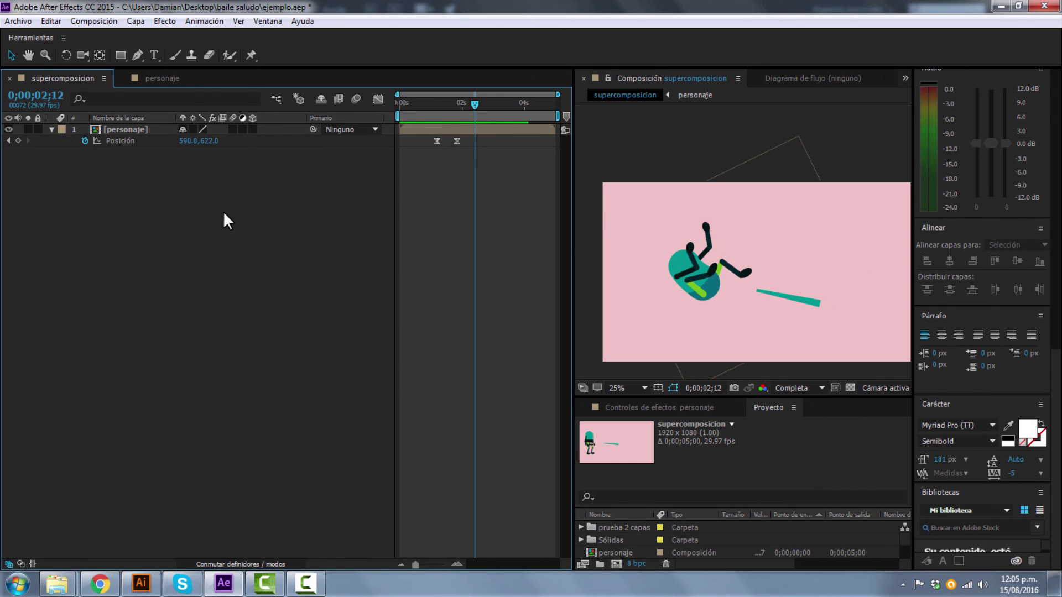
Switch from supercomposicion to the personaje composition's timeline
left_click(120, 127)
left_click(157, 77)
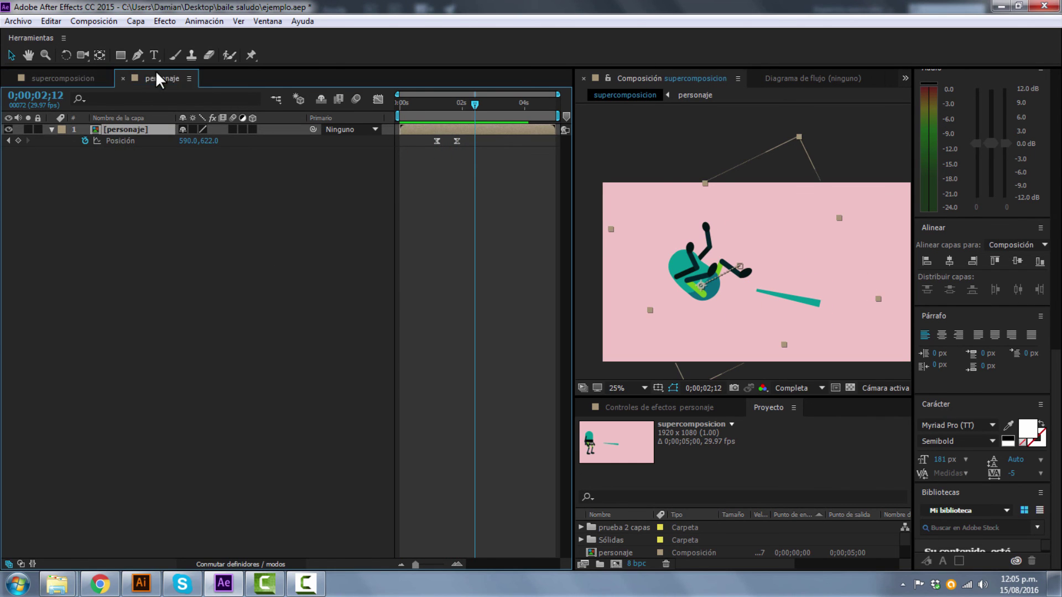